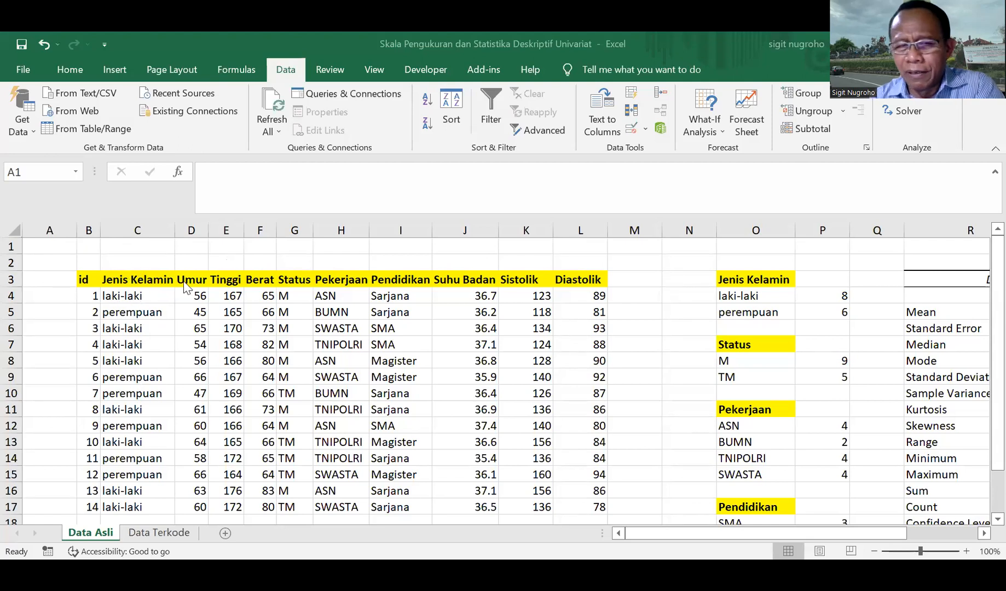
Set the Data Asli worksheet's magnification to a custom 150%
click(373, 75)
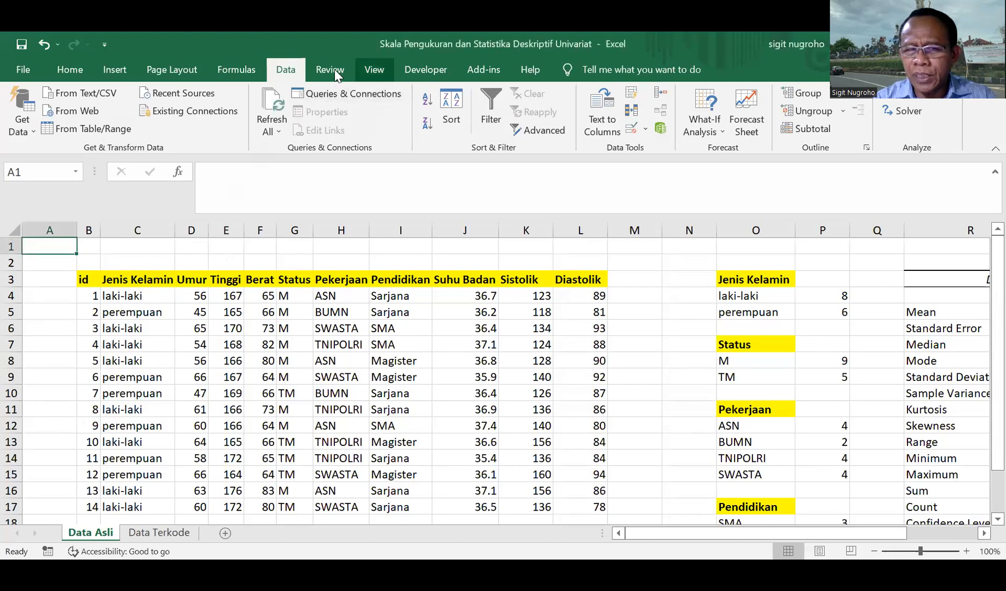
click(364, 72)
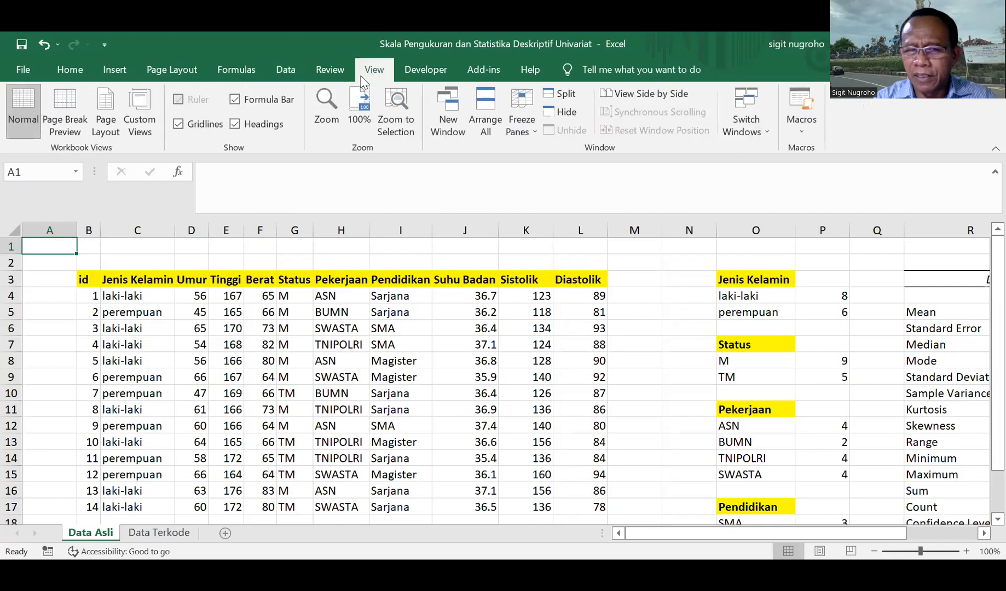
click(327, 100)
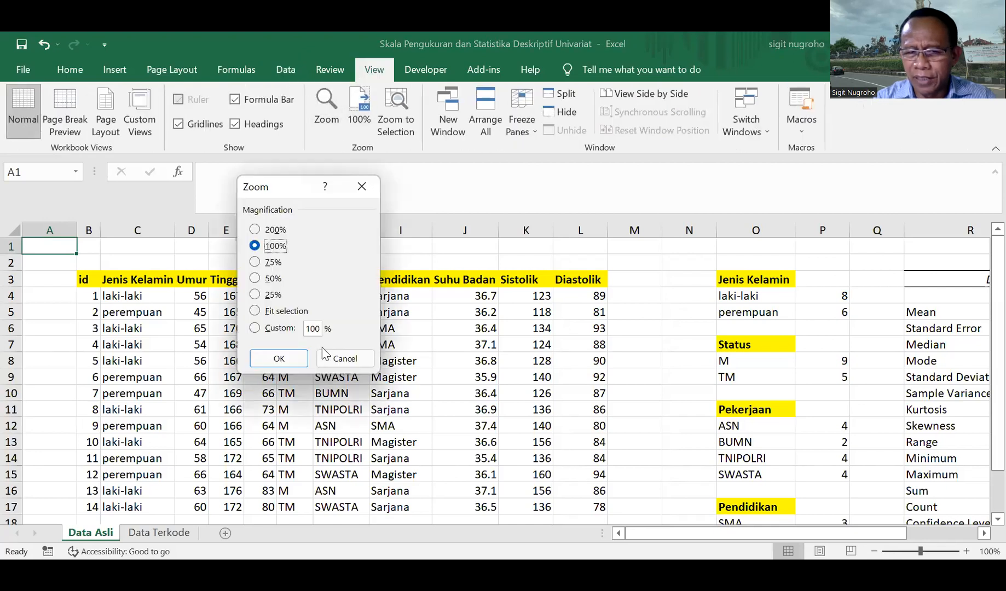
click(313, 329)
key(BackSpace)
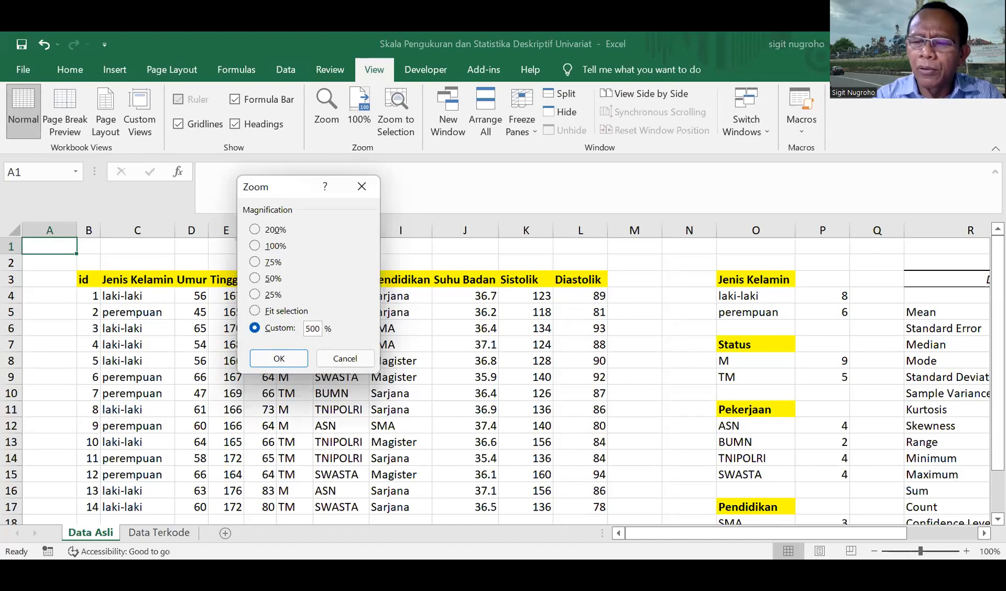
text(15)
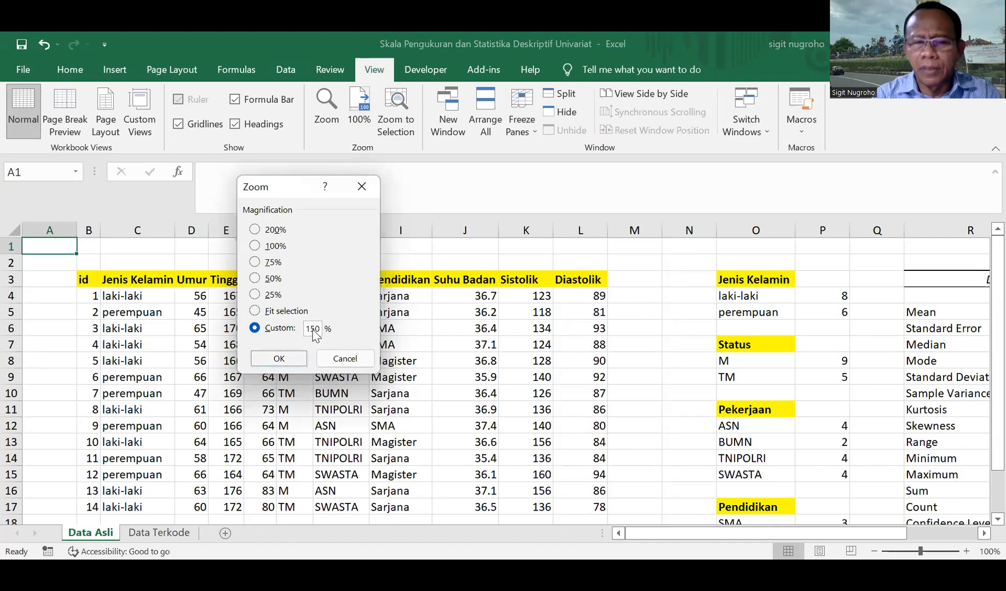
key(Return)
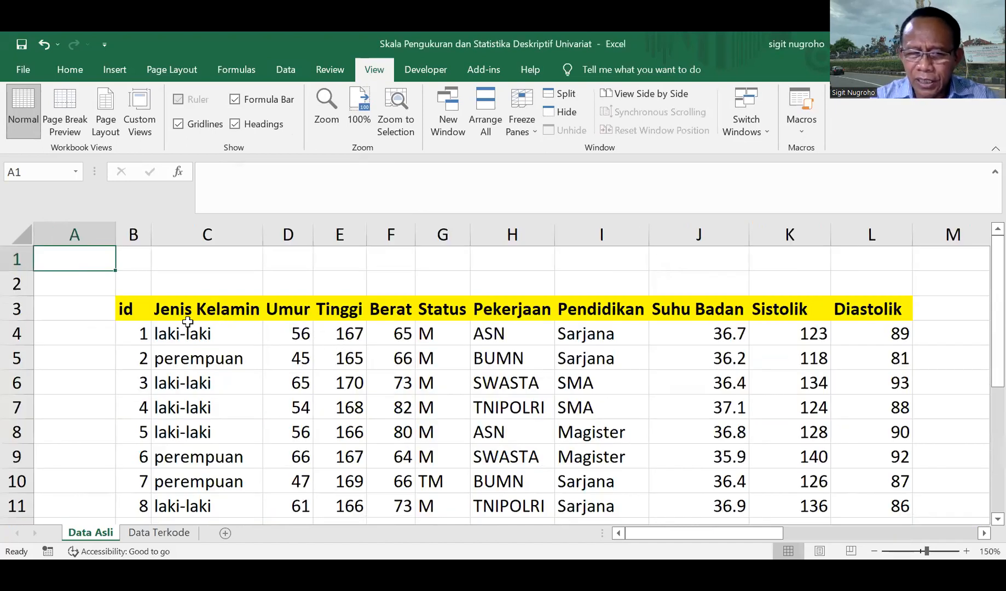
Examine the variable headings from Jenis Kelamin to Status and the Status entries in rows 4 to 10
click(214, 310)
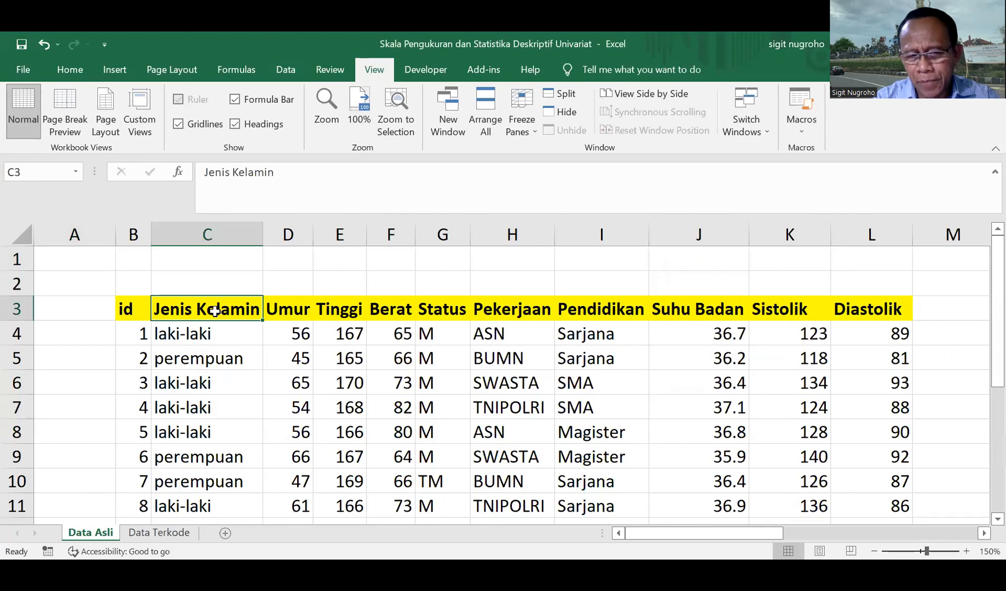
key(Right)
key(Right)
key(Right)
key(Right)
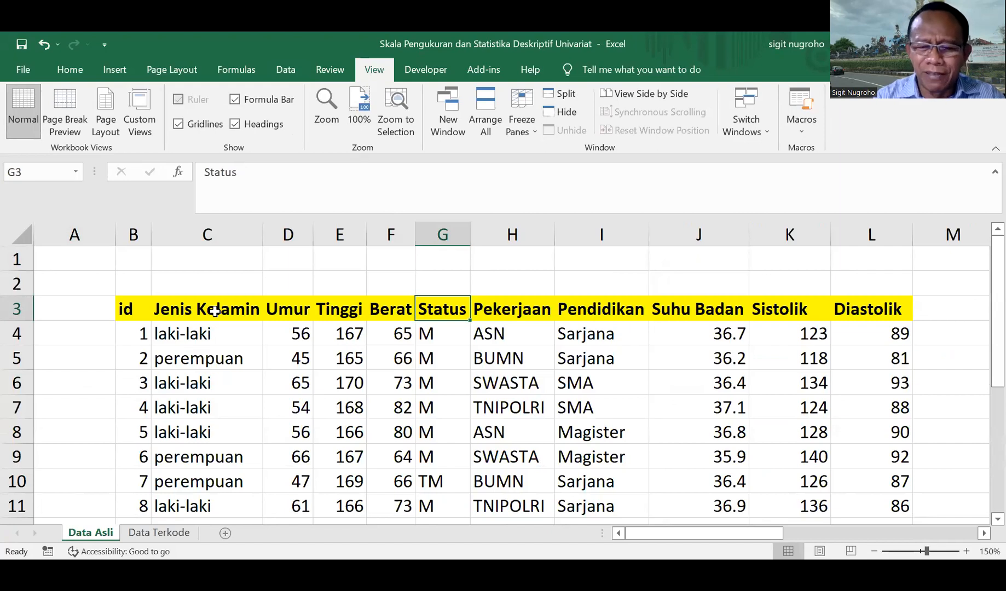
key(Down)
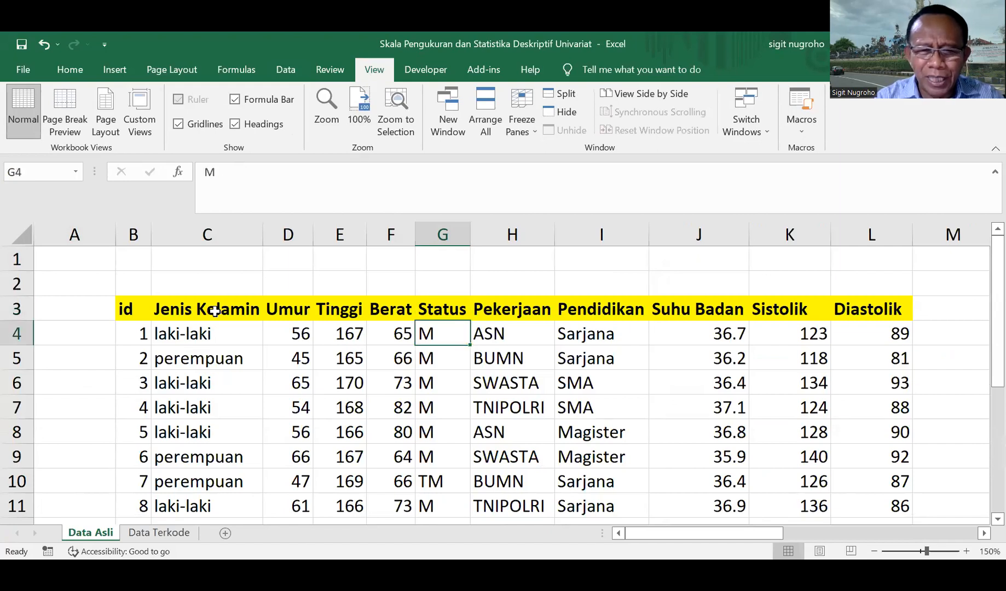
key(Down)
key(Down)
key(Down)
key(Down)
key(Down)
key(Down)
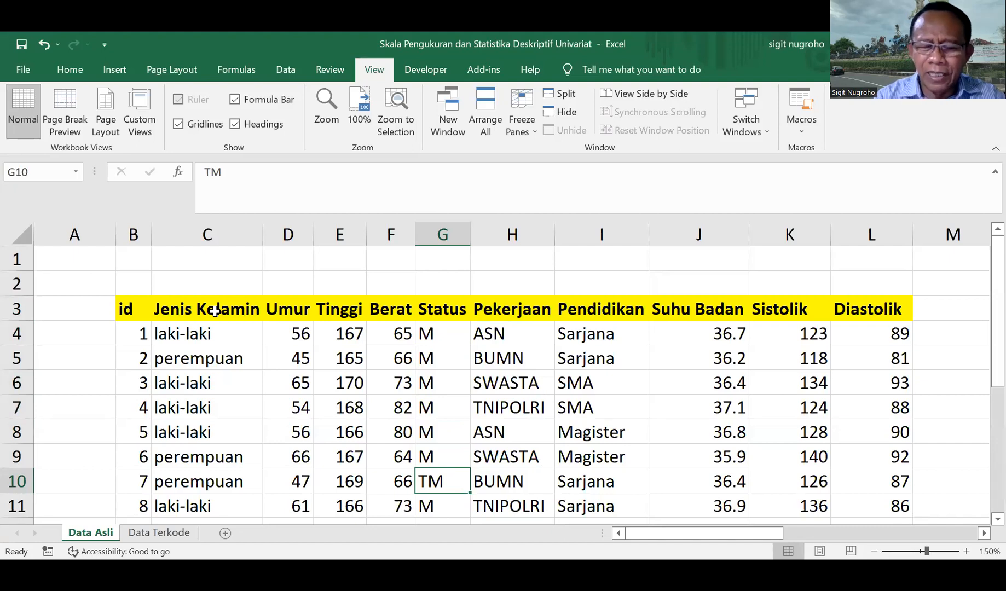
key(Up)
key(Up)
key(Up)
key(Up)
key(Up)
key(Up)
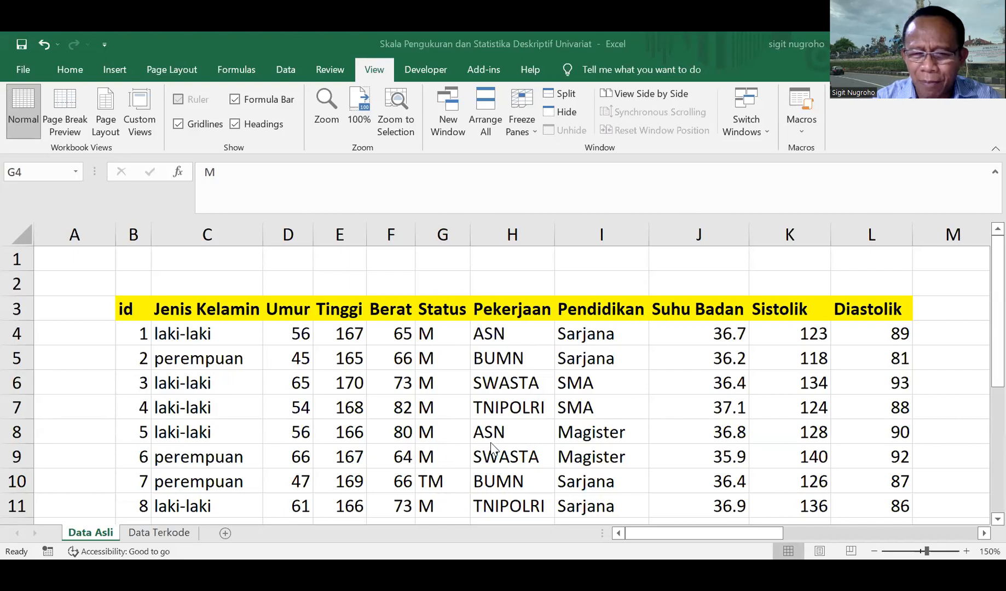
Replace every ASN entry in the Pekerjaan column, H4:H17, with PNS
click(494, 330)
click(506, 332)
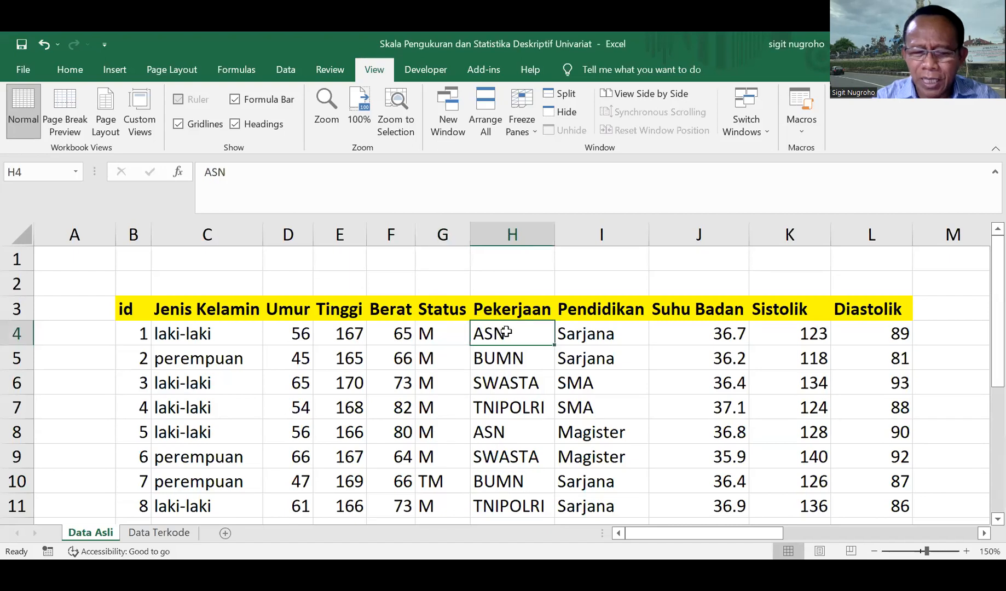
key(shift+Down)
key(shift+Down)
key(shift+Down)
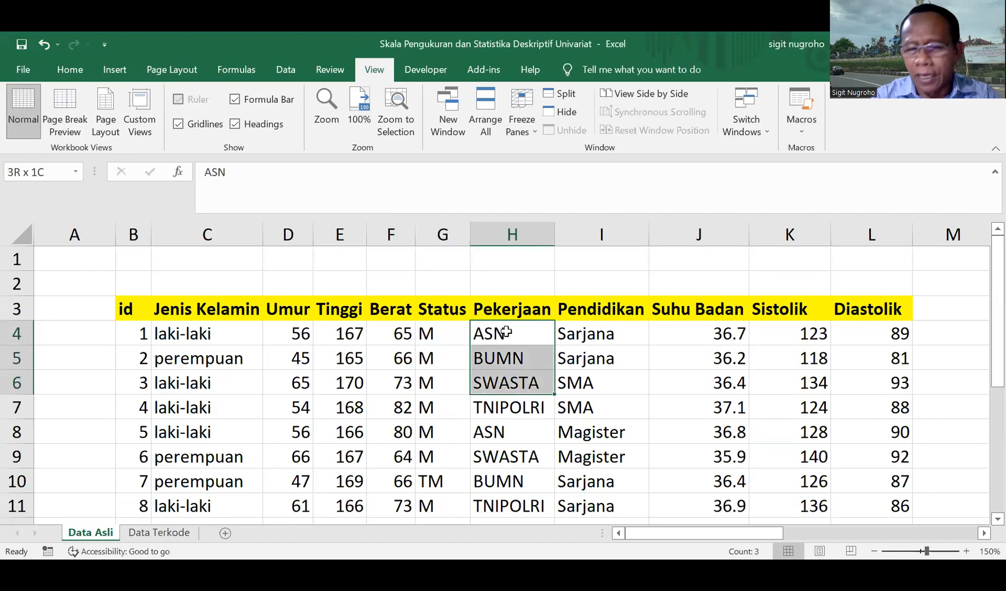
key(ctrl+shift+Down)
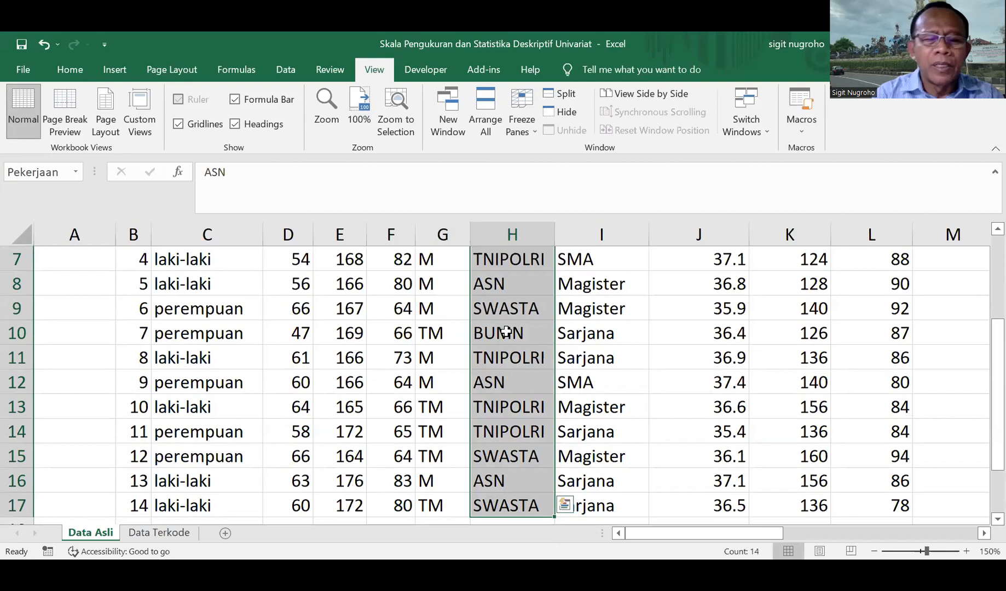
key(ctrl+h)
text(ASN)
click(251, 279)
text(PNS)
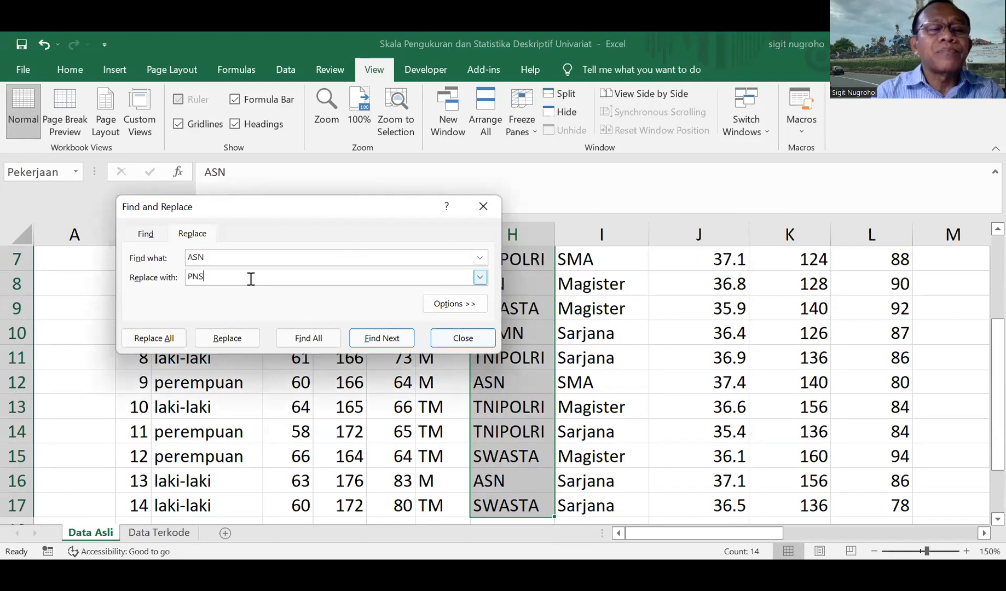
click(153, 338)
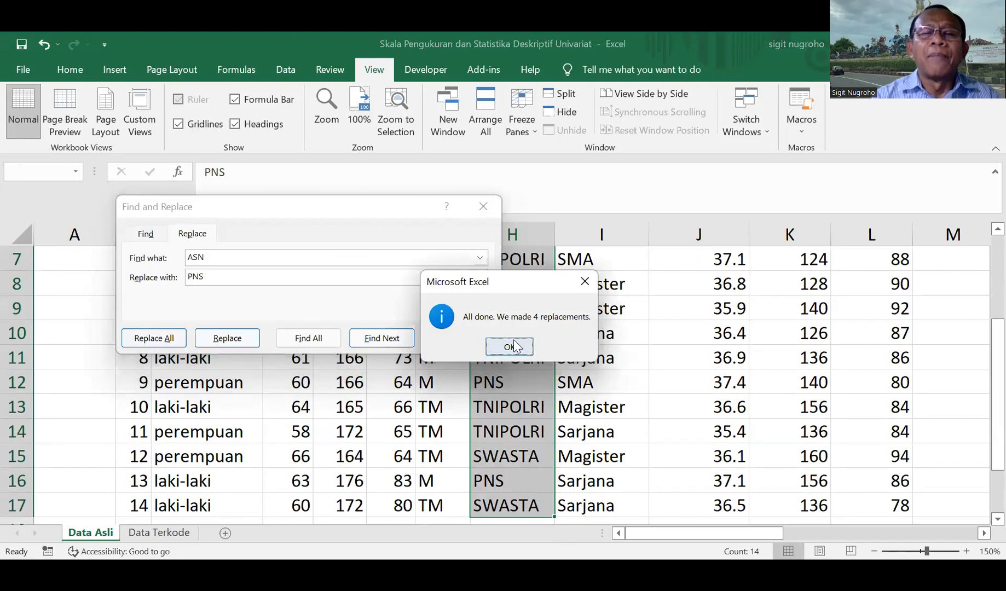
click(512, 343)
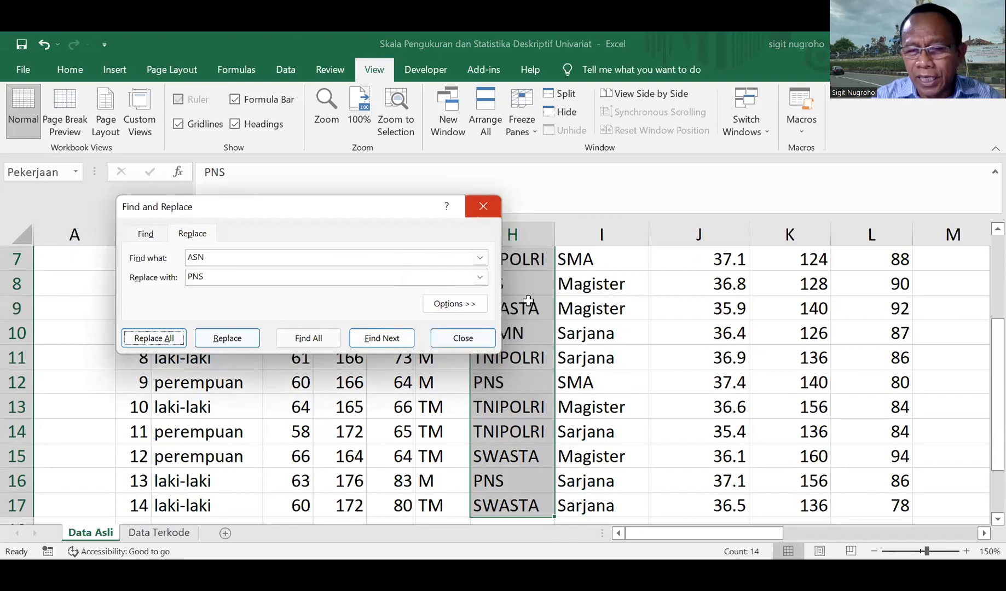
key(Escape)
Review the Pekerjaan column's job categories from row 8 back up to the top of the sheet
click(511, 279)
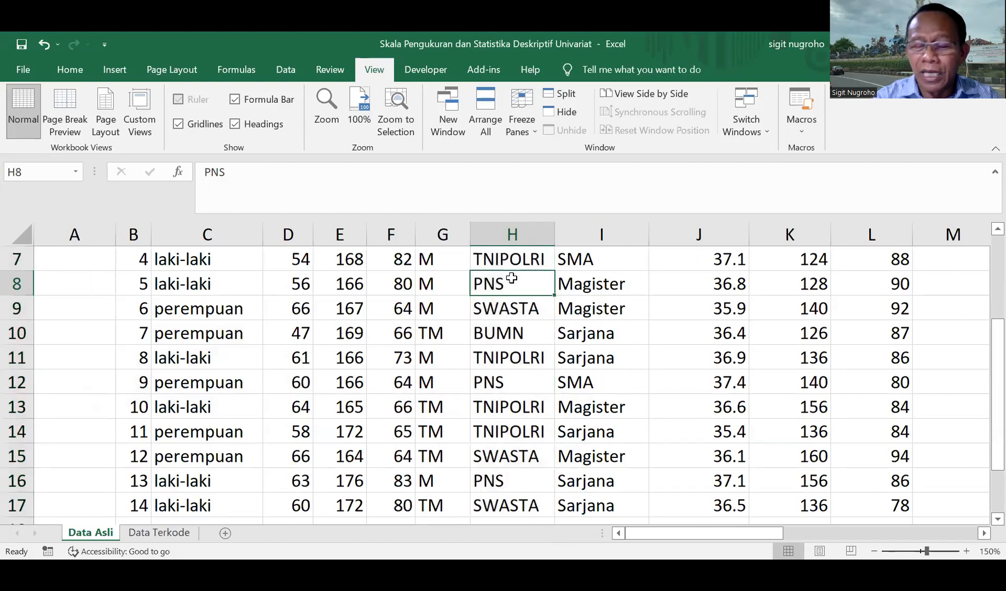
key(Up)
key(Up)
key(Up)
key(Up)
key(Up)
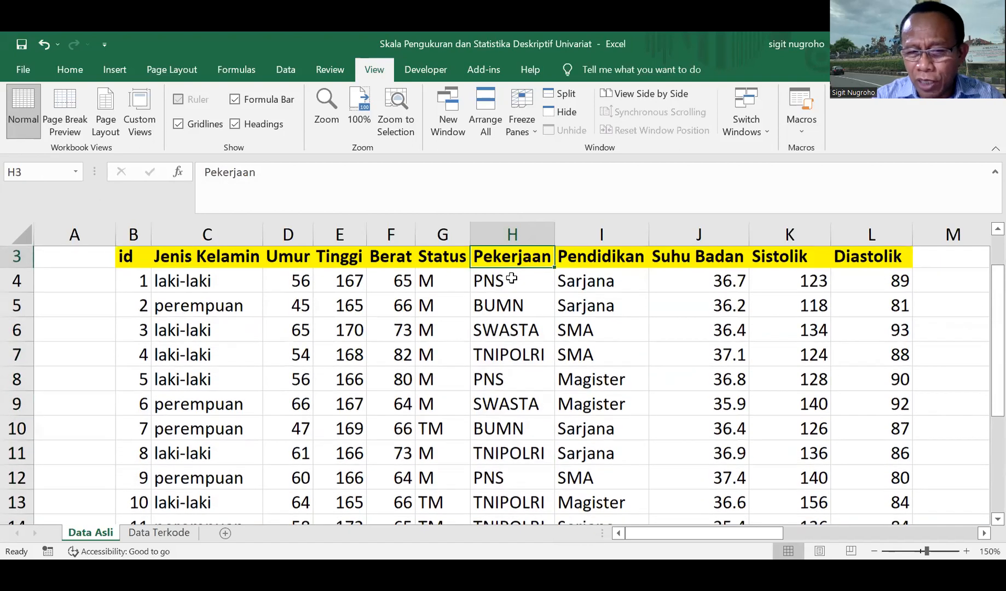
key(Up)
key(Down)
key(Down)
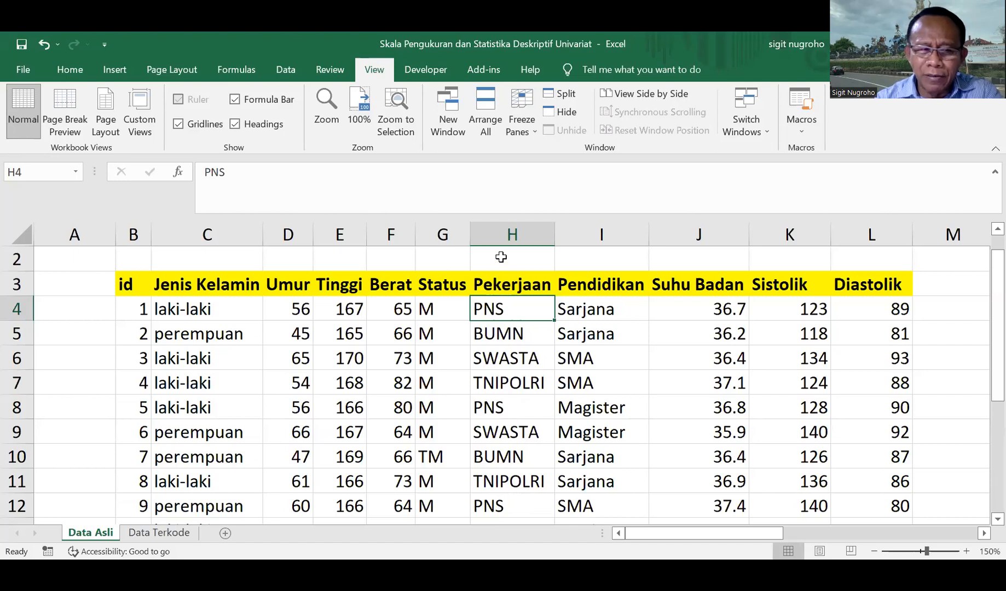
key(Up)
key(Up)
key(Up)
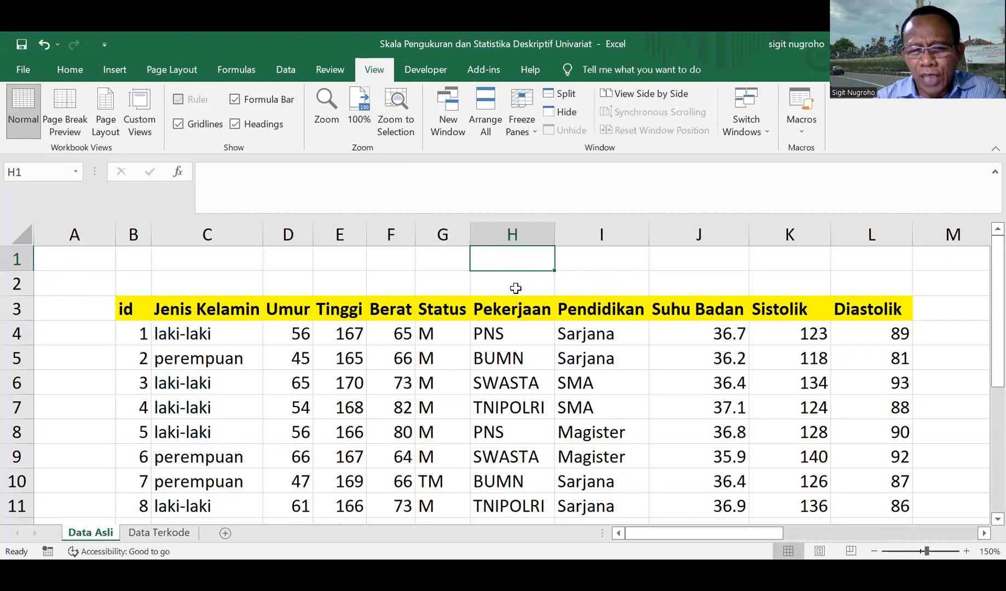
Examine the education levels in the Pendidikan column, comparing the SMA, Sarjana and Magister entries
click(607, 317)
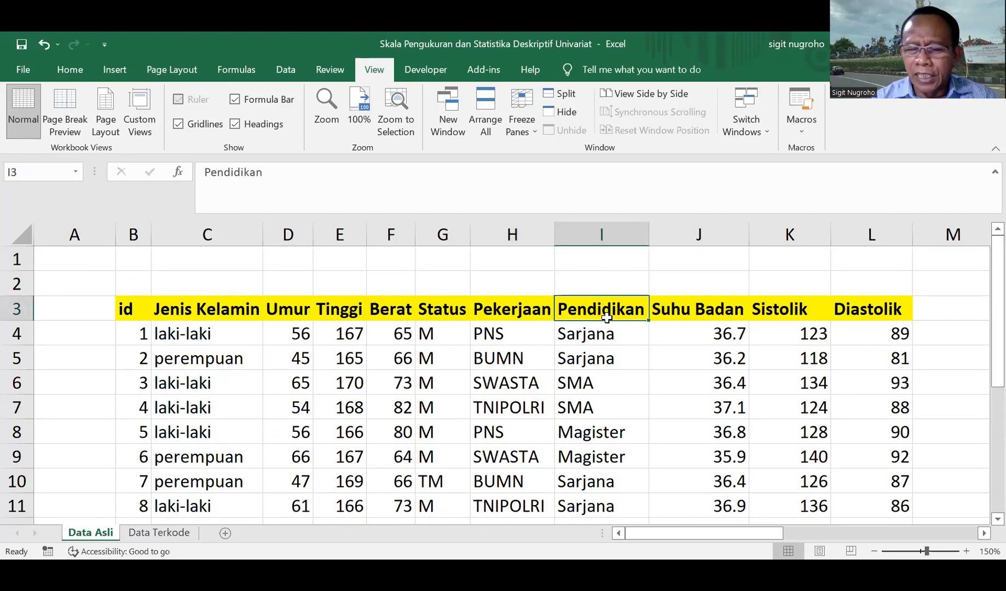
key(Down)
key(Down)
key(Down)
key(Down)
key(Down)
key(Down)
key(Down)
key(Down)
key(Down)
key(Down)
key(Down)
key(Down)
key(Down)
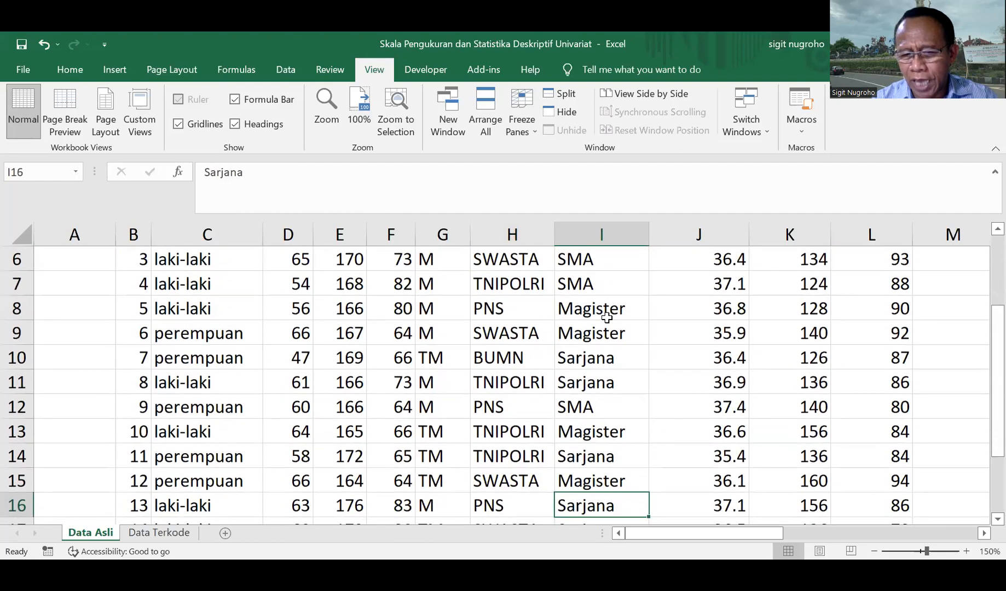
key(Up)
key(Up)
key(Up)
key(Up)
key(Up)
key(Up)
key(Up)
key(Up)
key(Up)
key(Up)
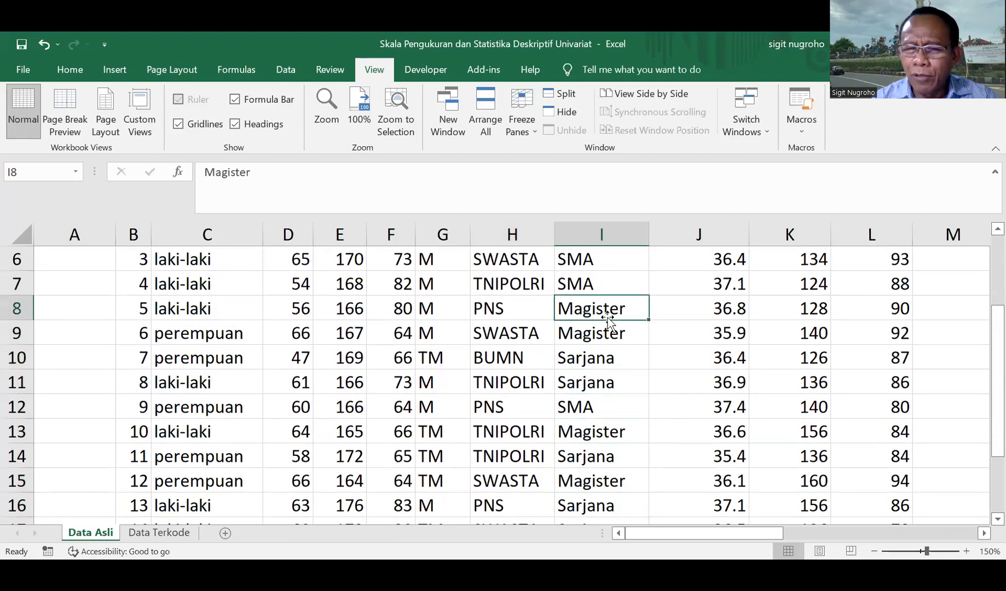
key(Up)
key(Up)
key(Down)
key(Down)
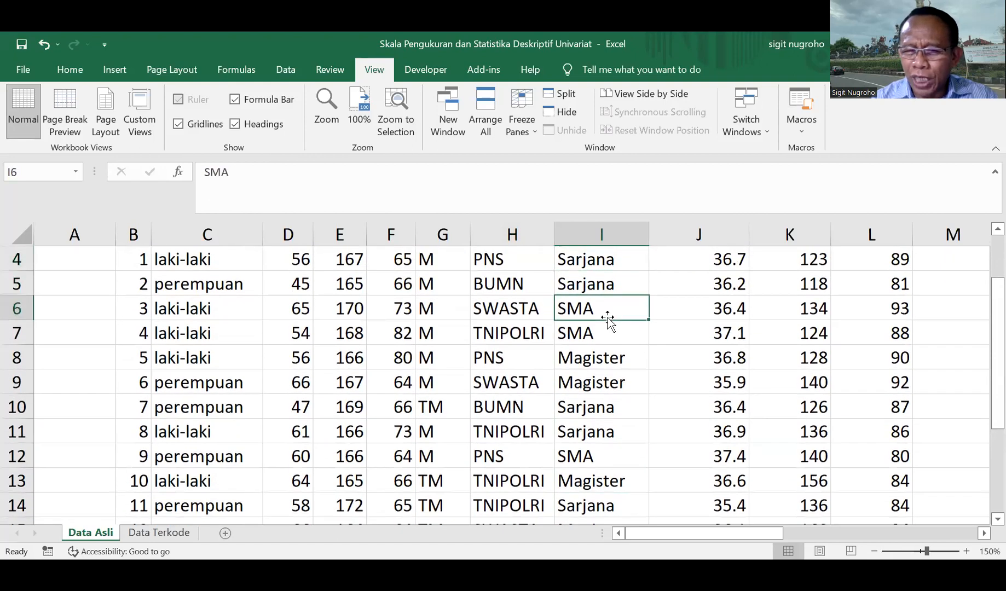
key(Up)
key(Up)
key(Down)
key(Down)
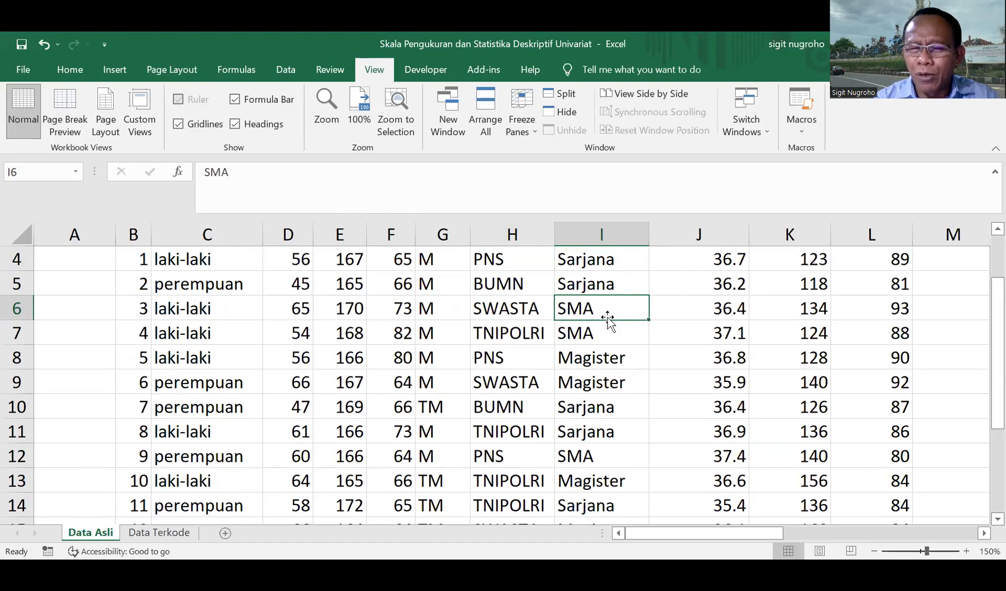
key(Up)
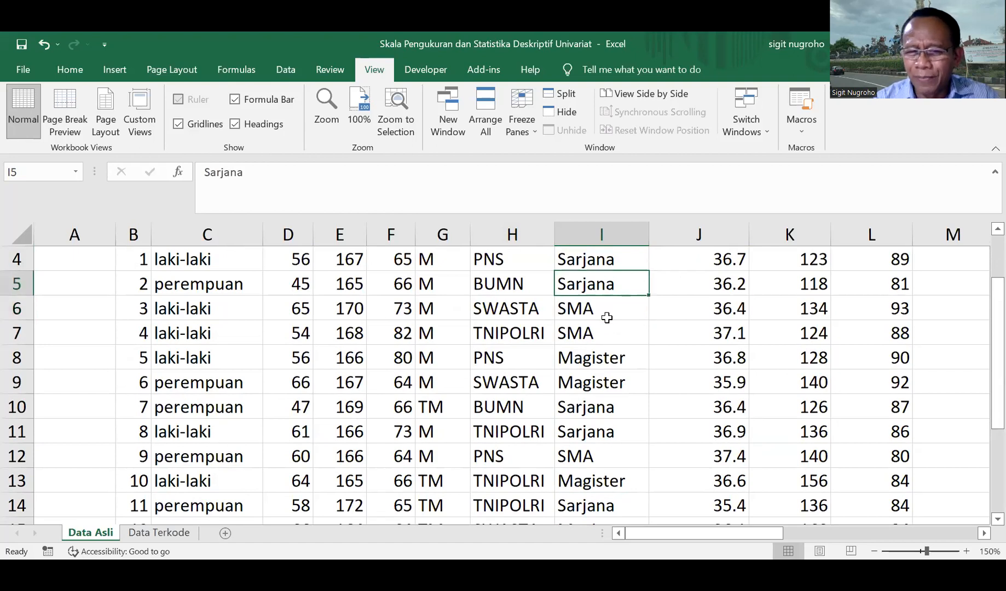
key(Up)
key(Up)
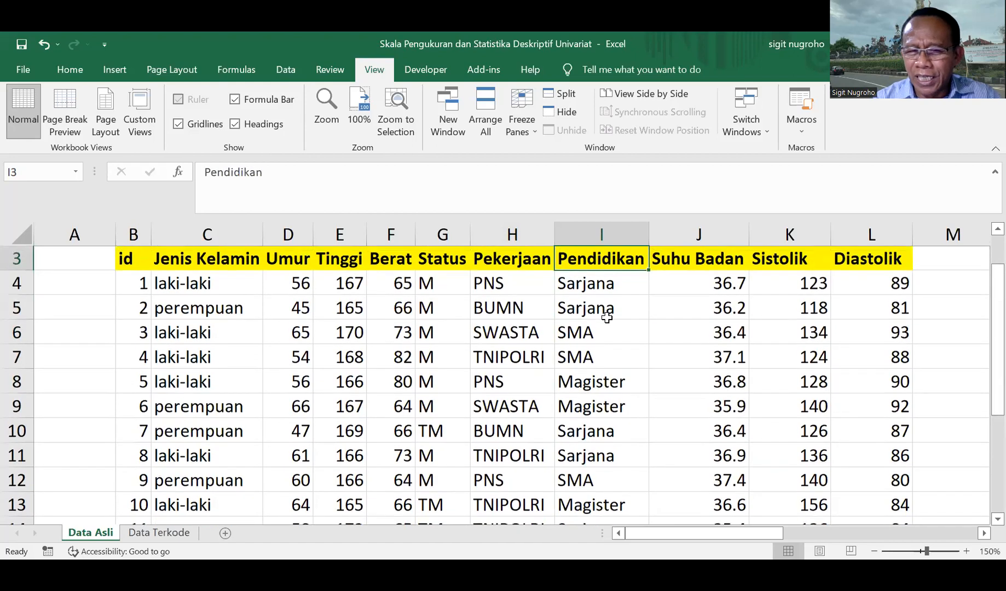
key(Down)
key(Down)
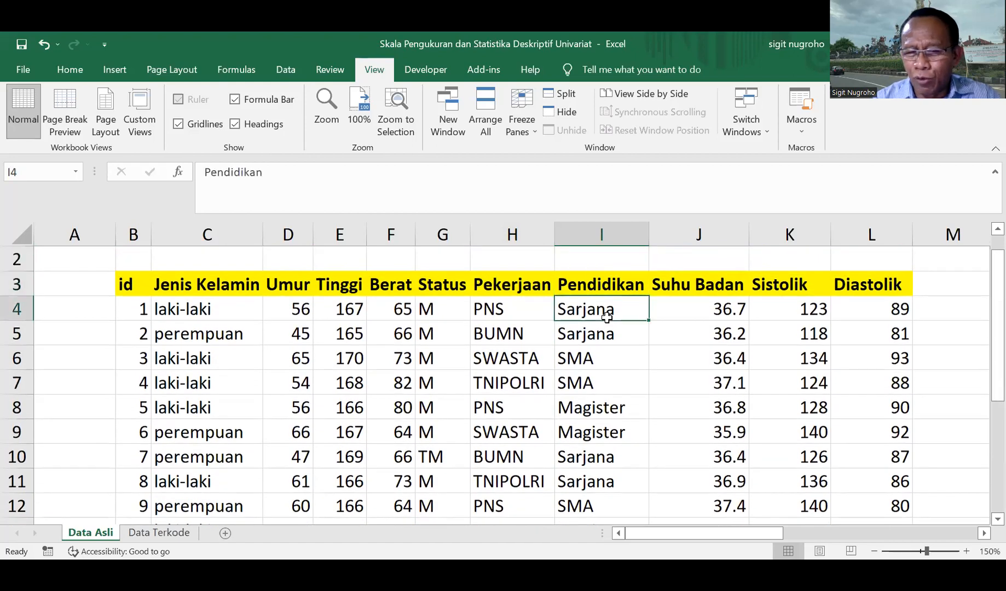
key(Up)
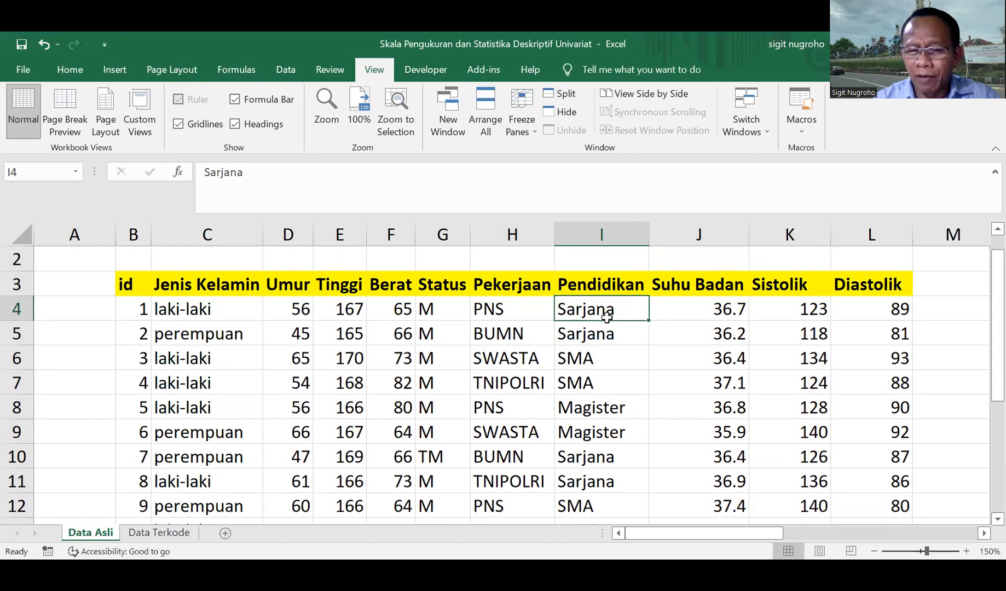
key(Down)
key(Down)
key(Down)
key(Down)
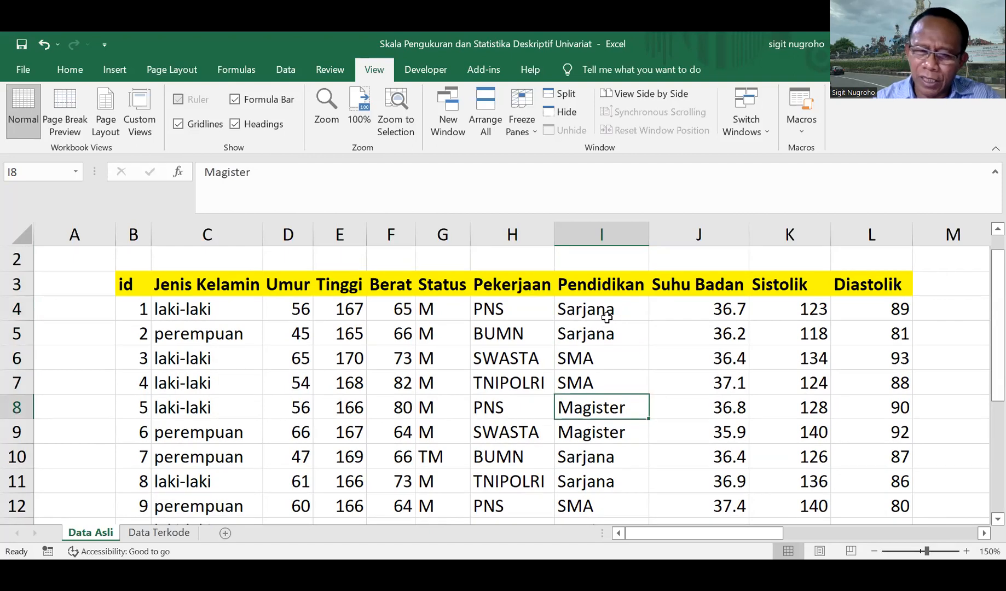
key(Down)
key(Down)
key(Down)
key(Down)
key(Down)
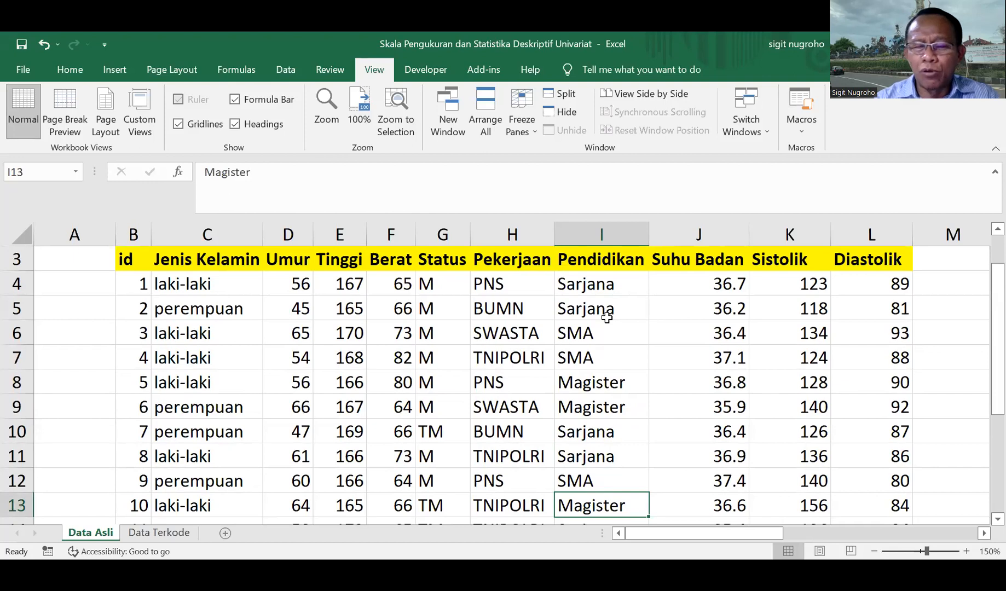
key(Up)
key(Up)
key(Up)
key(Up)
key(Up)
key(Up)
key(Up)
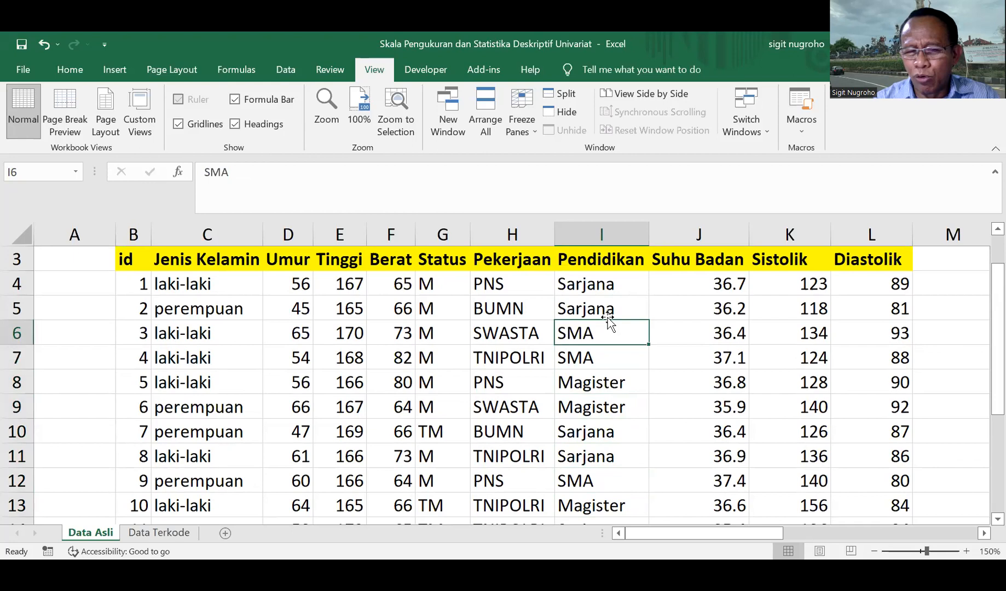
key(Down)
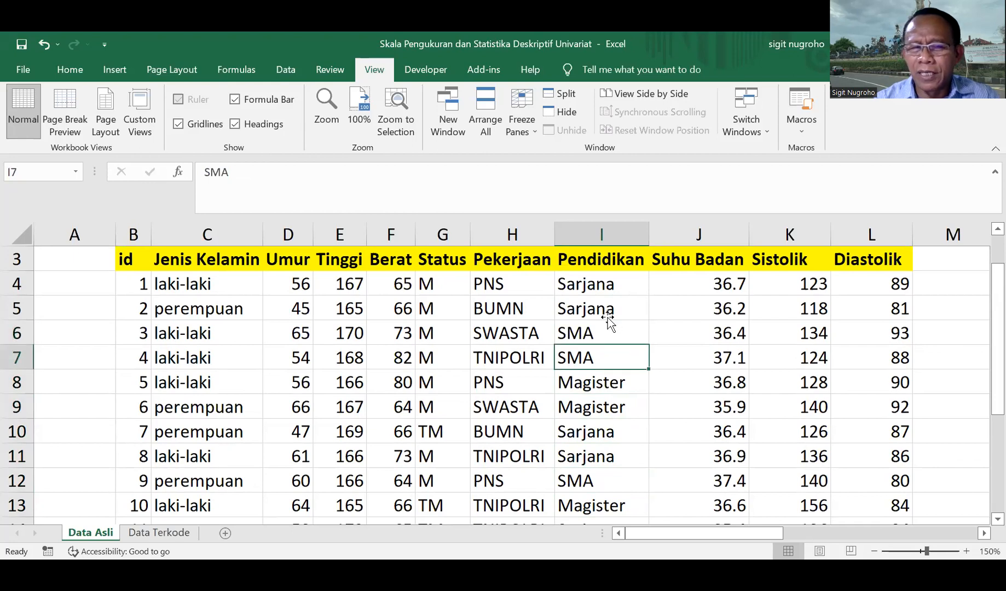
key(Up)
key(Up)
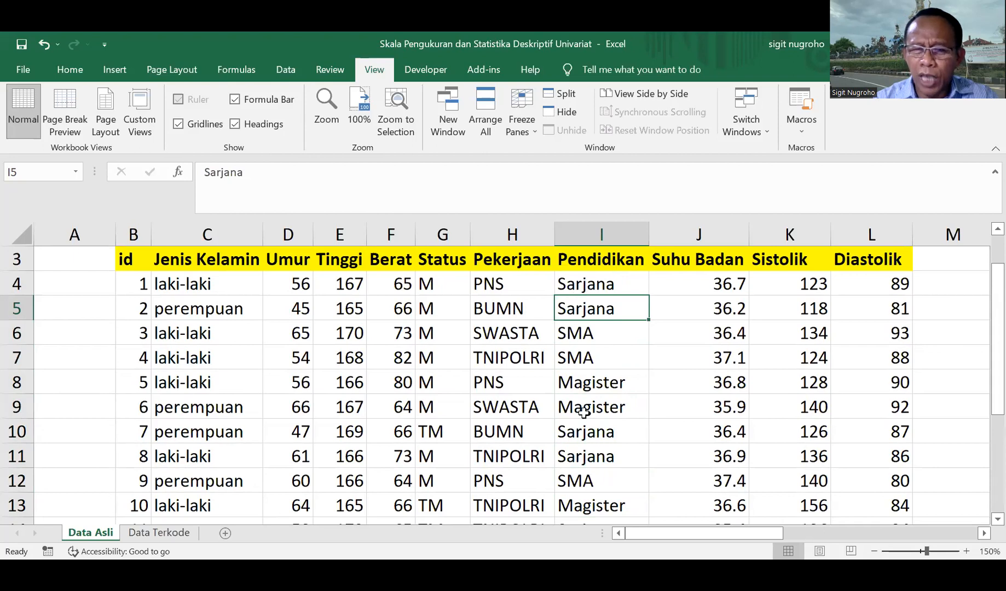
Examine the first Pendidikan and Suhu Badan entries in row 4 of the Data Asli sheet
click(619, 285)
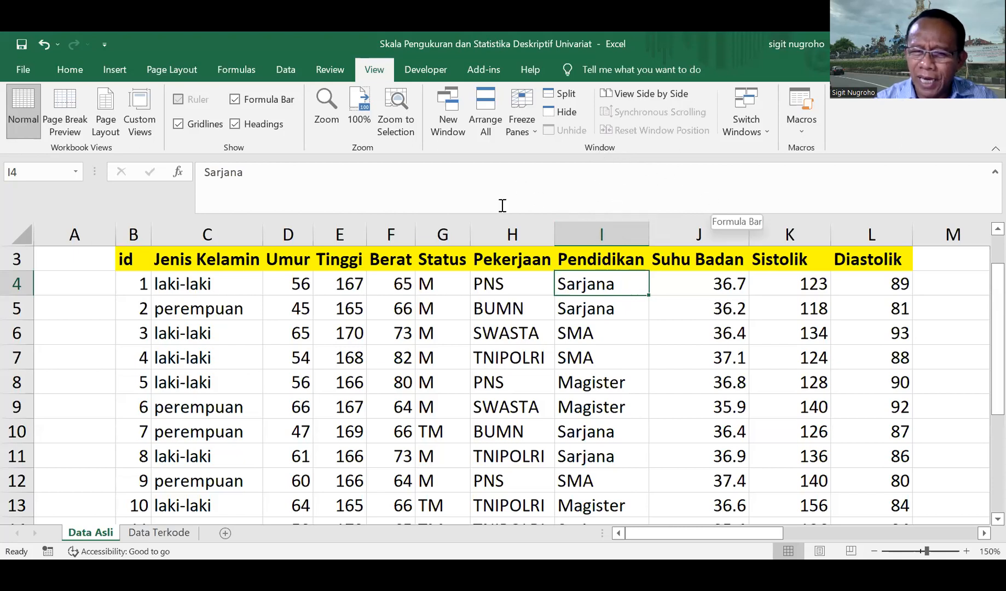
click(587, 183)
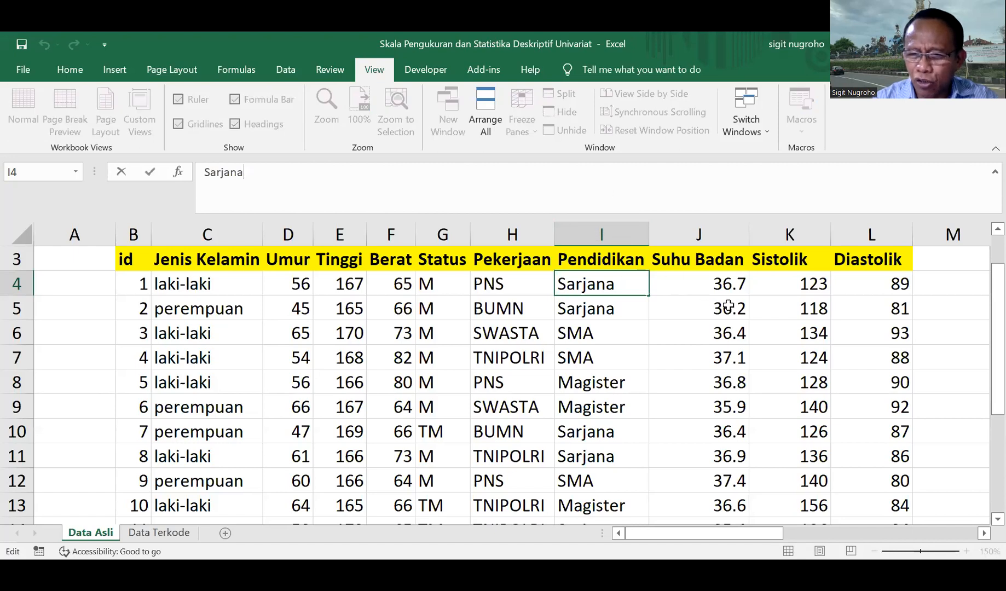
click(722, 285)
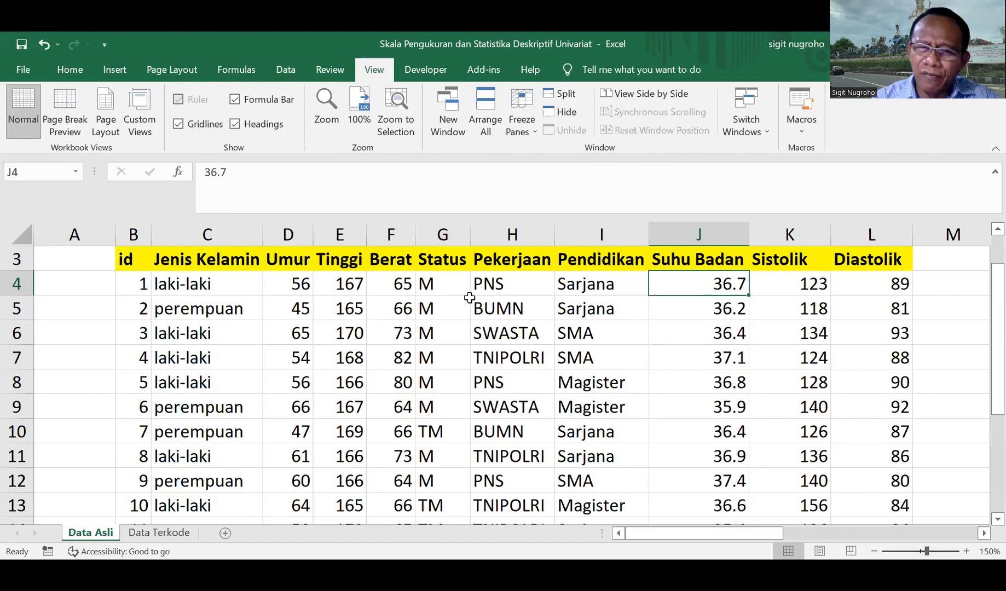
click(484, 105)
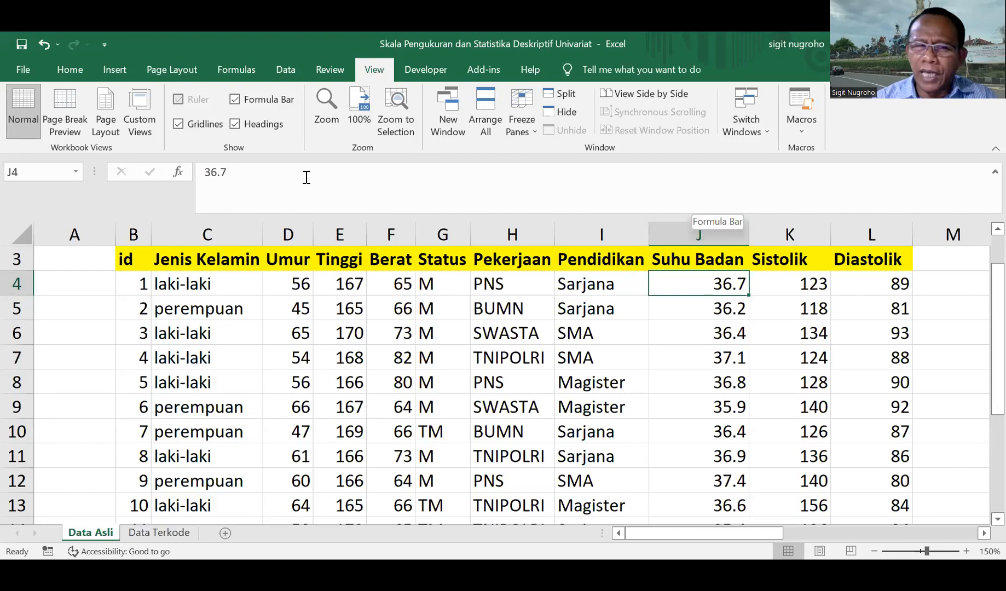
View the list of available Data Analysis tools, including Descriptive Statistics, and close it
click(279, 65)
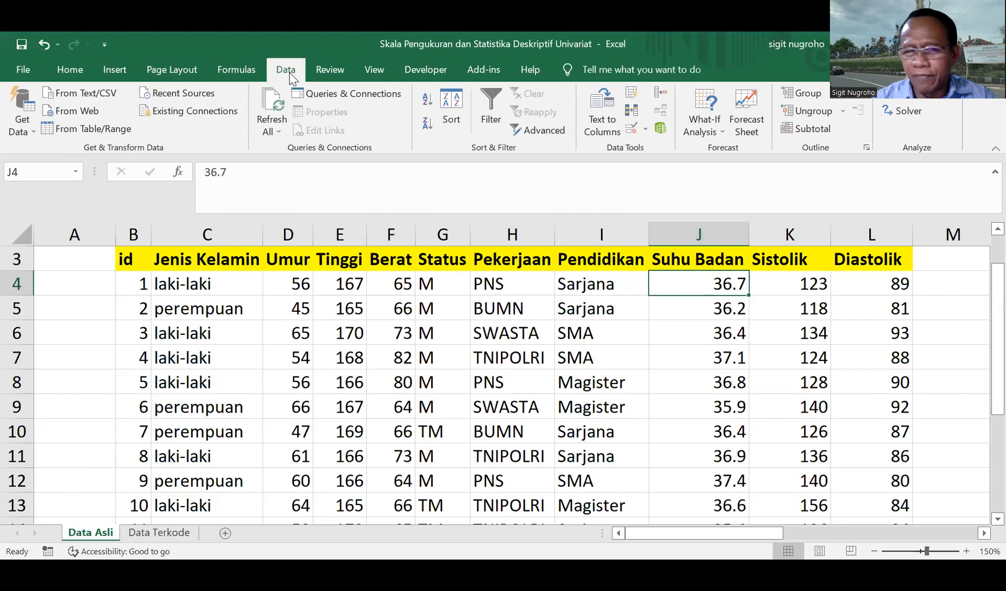
click(921, 100)
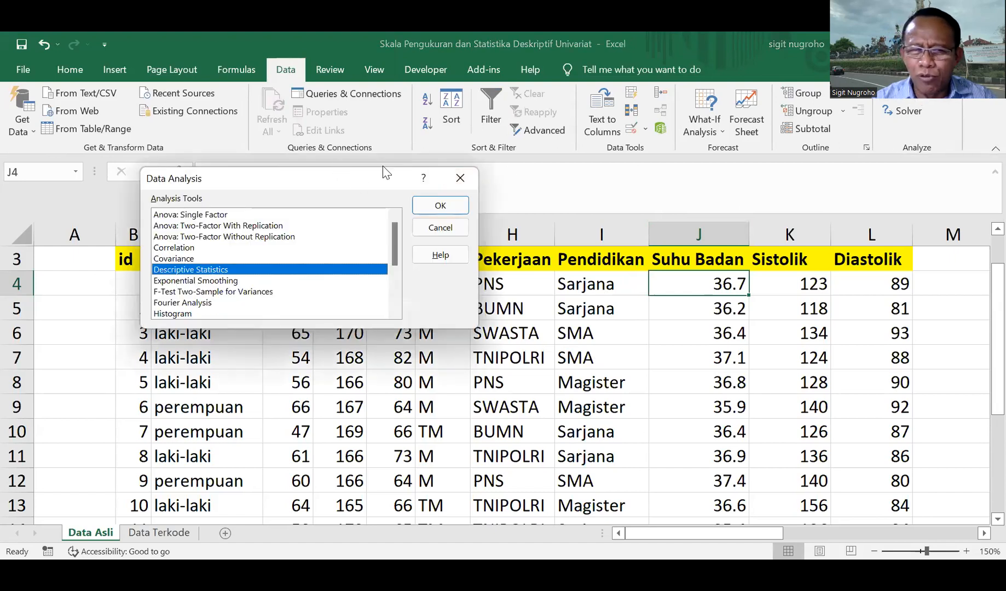
click(459, 176)
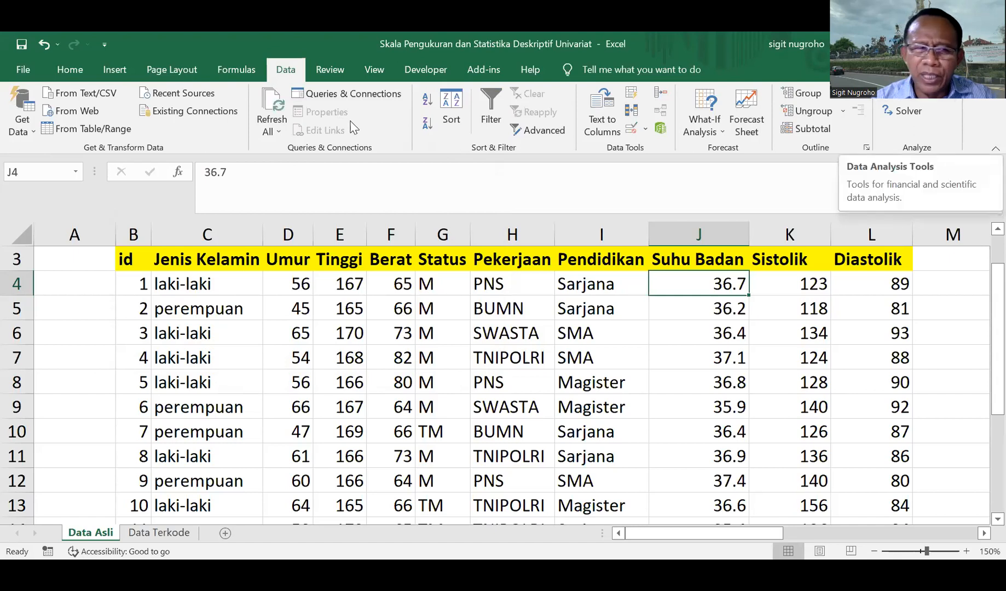
Check the active application add-ins in the Excel options for the Analysis ToolPak
click(16, 73)
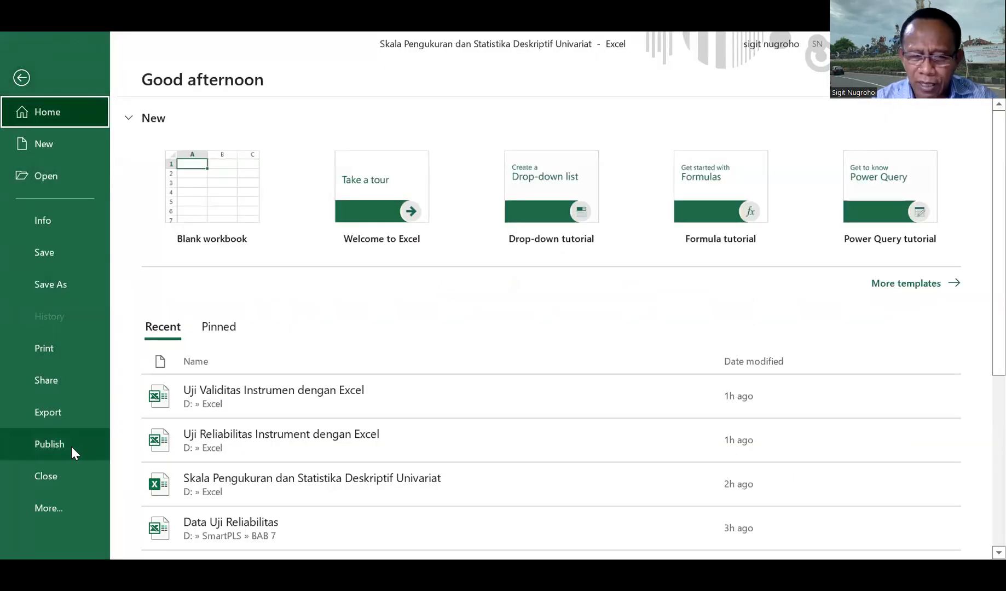
click(50, 511)
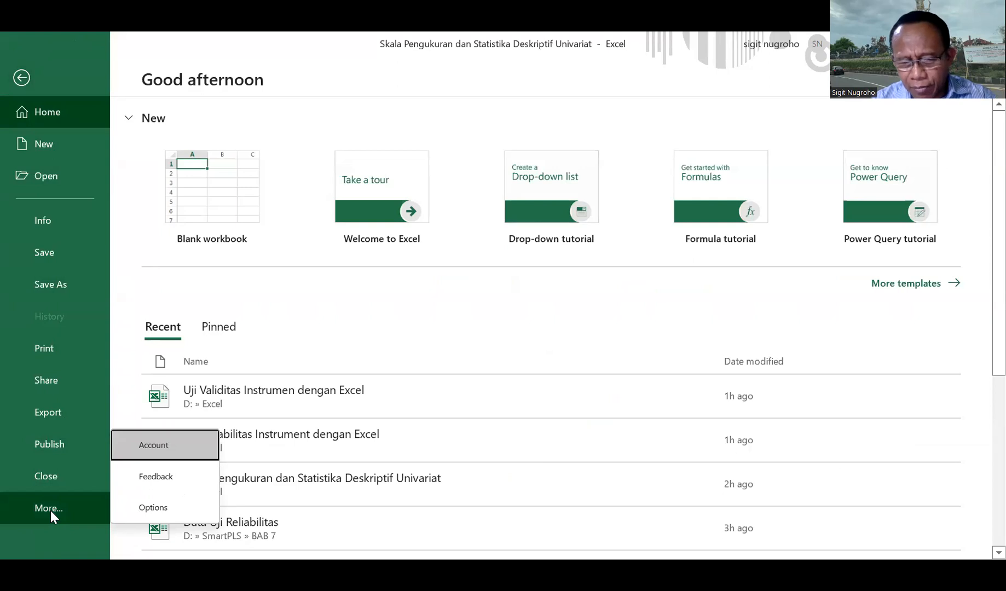
click(156, 506)
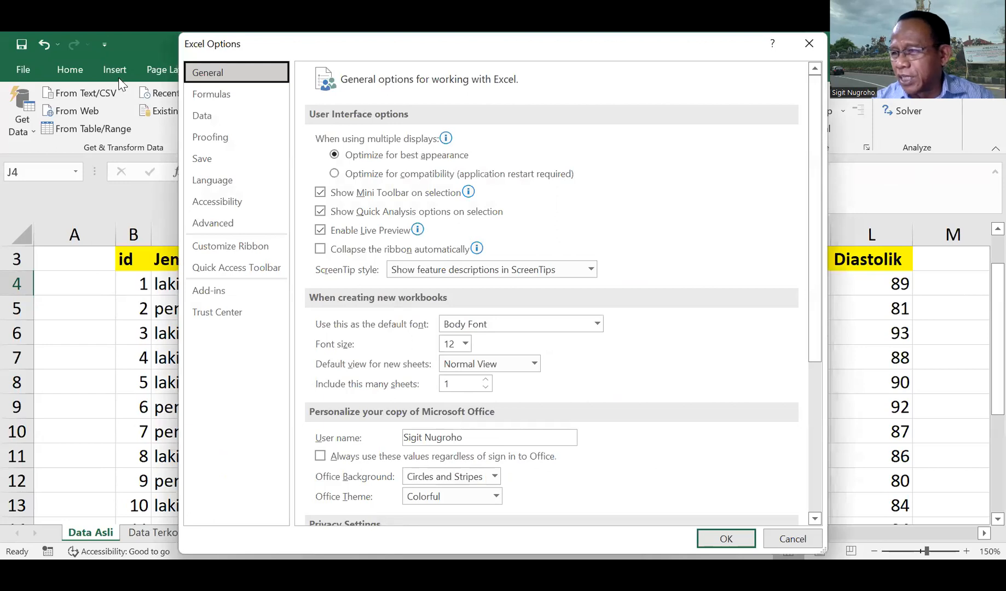
click(212, 292)
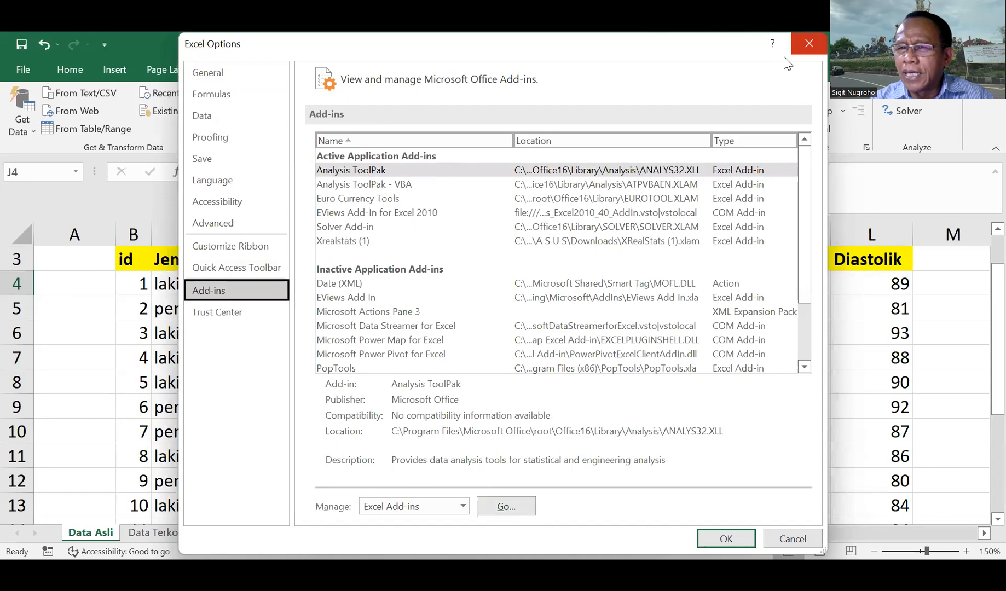
click(807, 45)
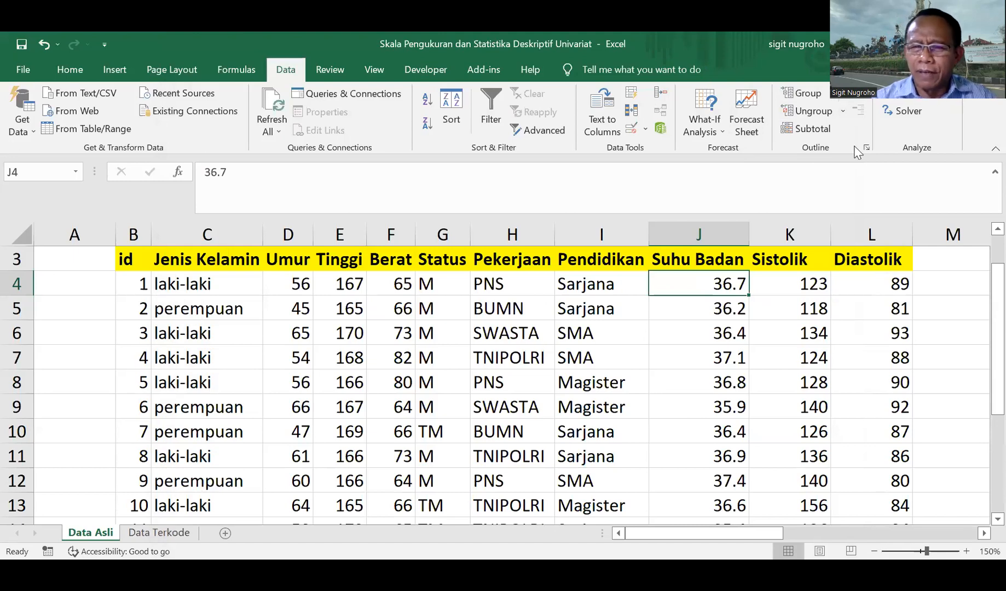
Start the Descriptive Statistics analysis and set its input range to C3:L17
click(917, 94)
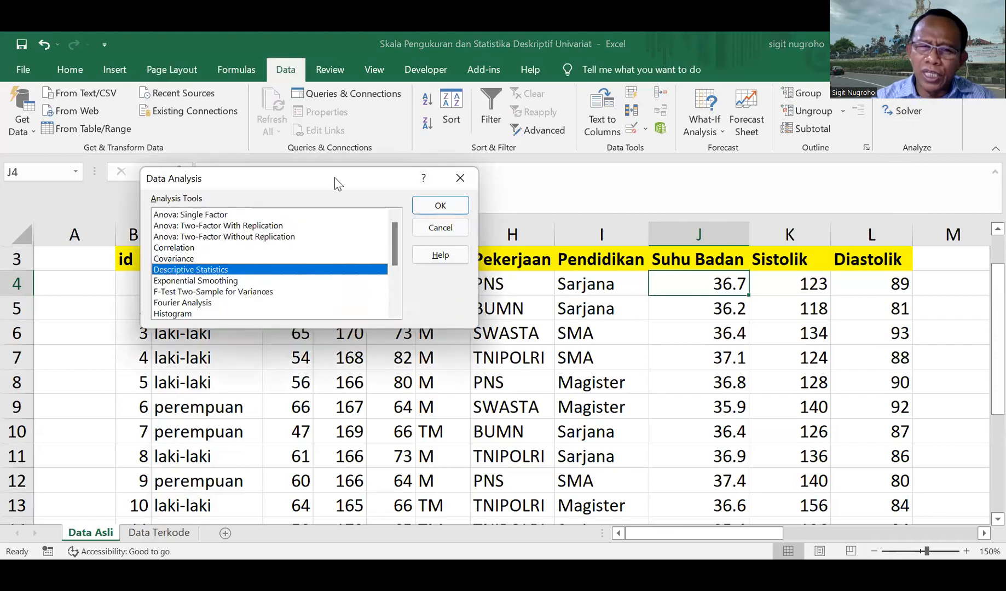
drag(334, 178, 395, 79)
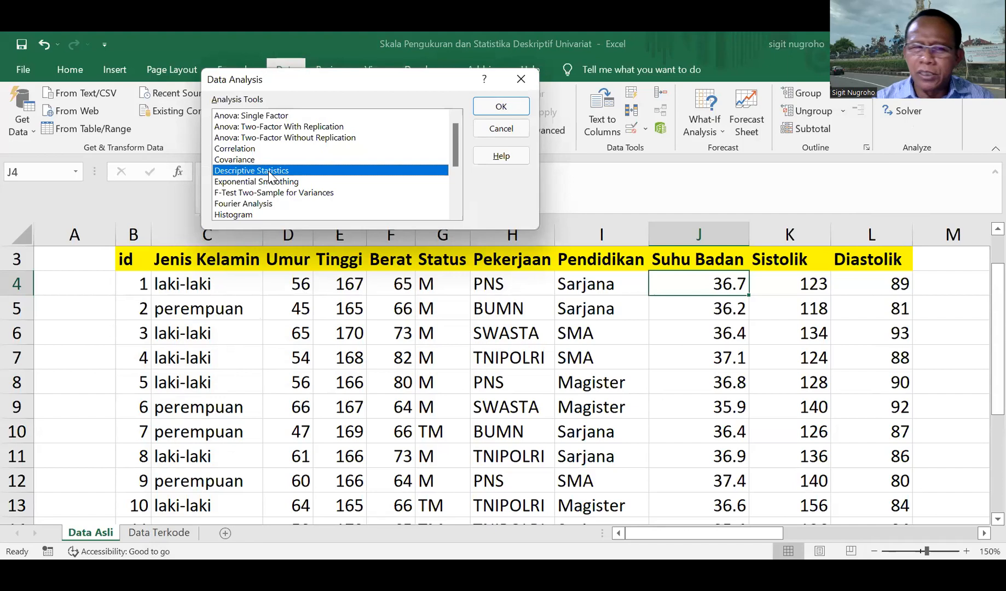
click(510, 109)
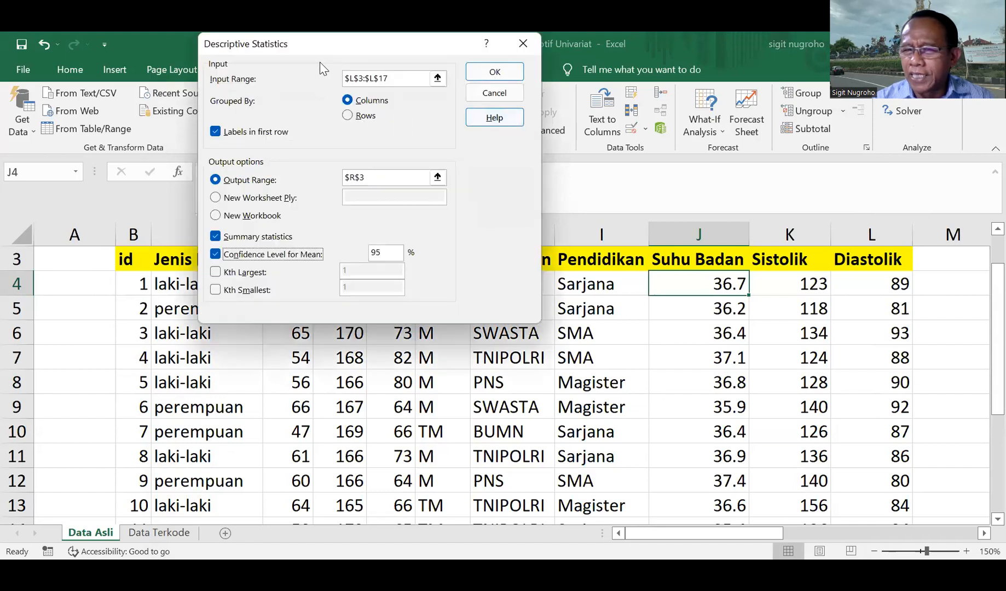
drag(328, 42, 723, 65)
click(800, 100)
key(BackSpace)
key(BackSpace)
key(BackSpace)
key(BackSpace)
key(BackSpace)
key(BackSpace)
key(BackSpace)
key(BackSpace)
key(BackSpace)
key(BackSpace)
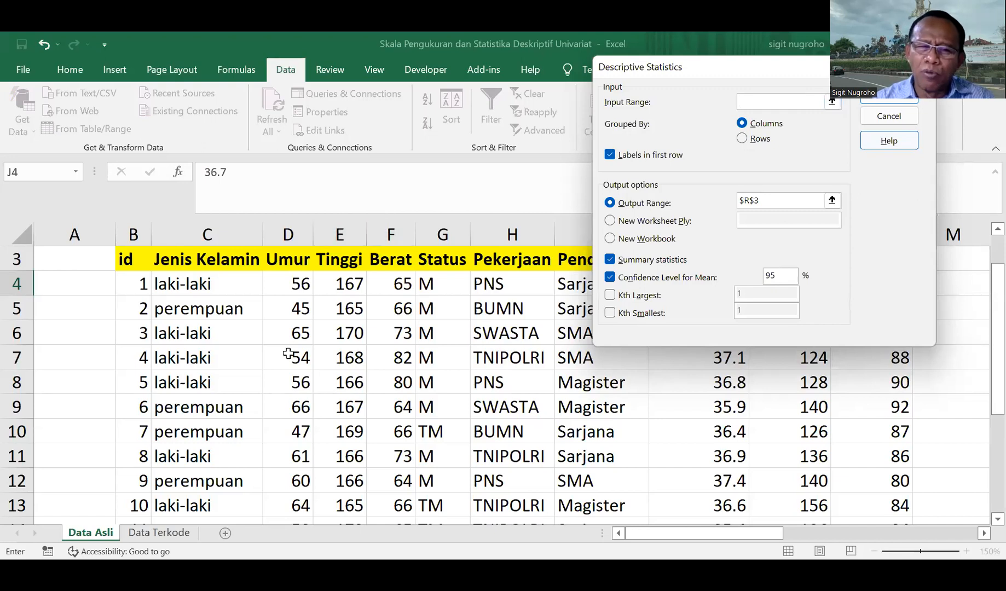
click(175, 261)
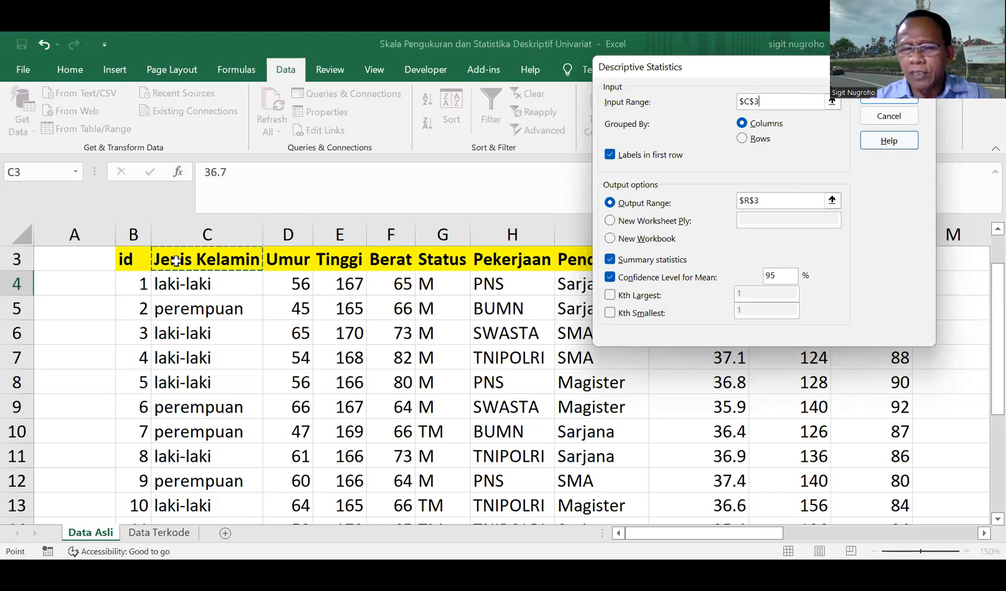
key(ctrl+shift+End)
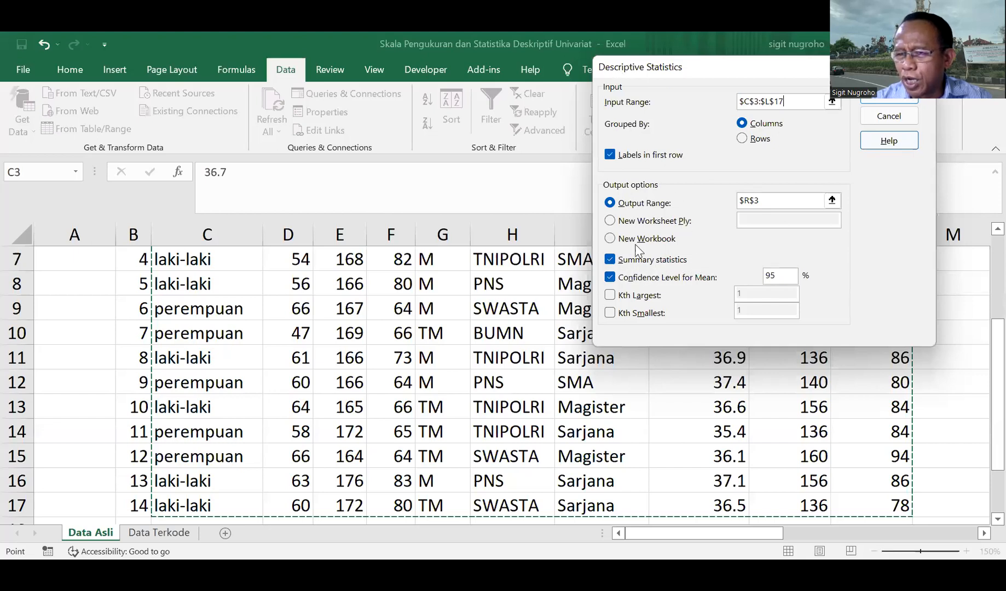
Turn off the confidence level for the mean and set the output range to U4
click(609, 278)
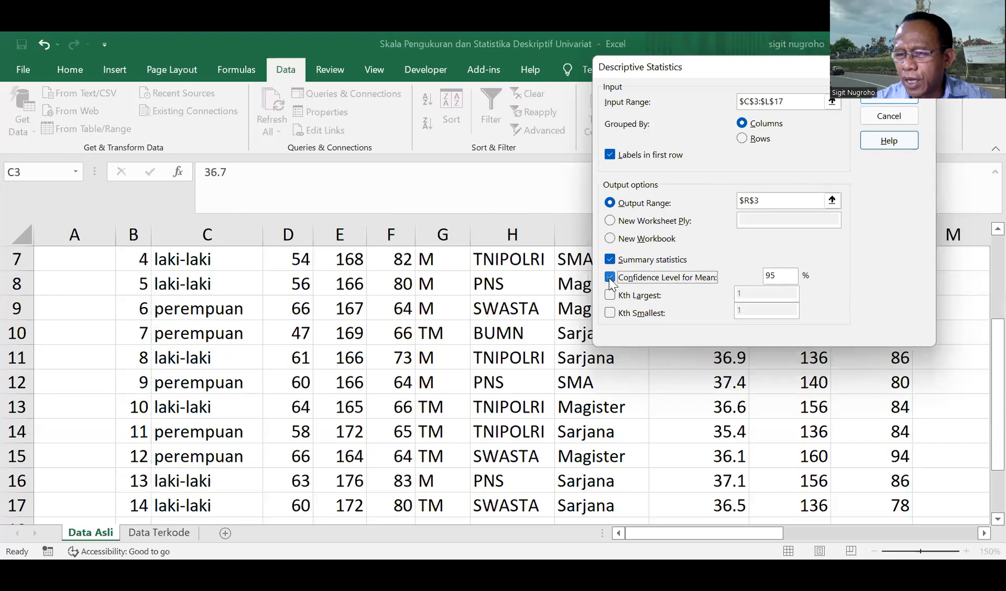
click(609, 277)
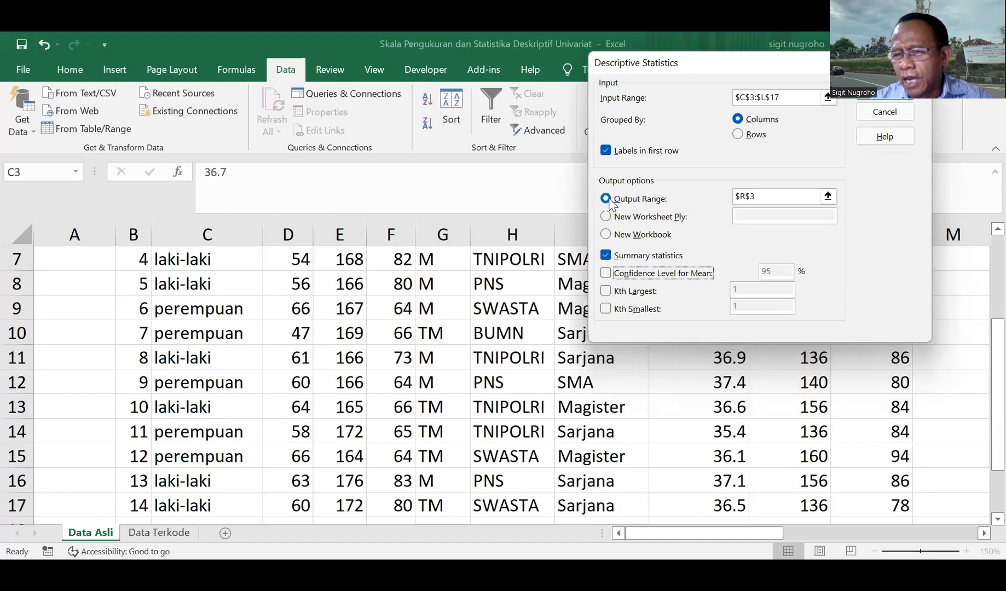
click(764, 196)
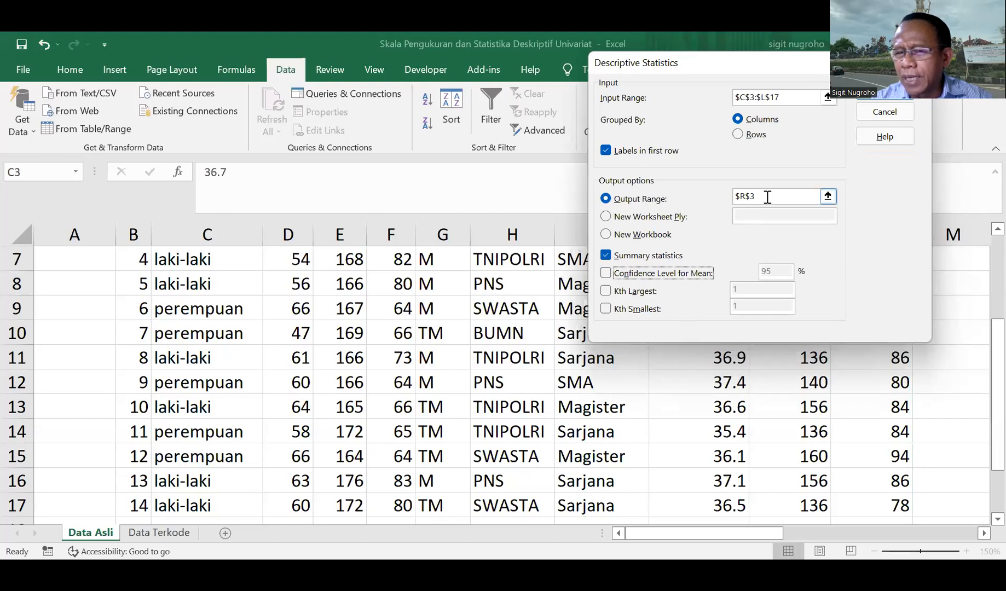
click(771, 194)
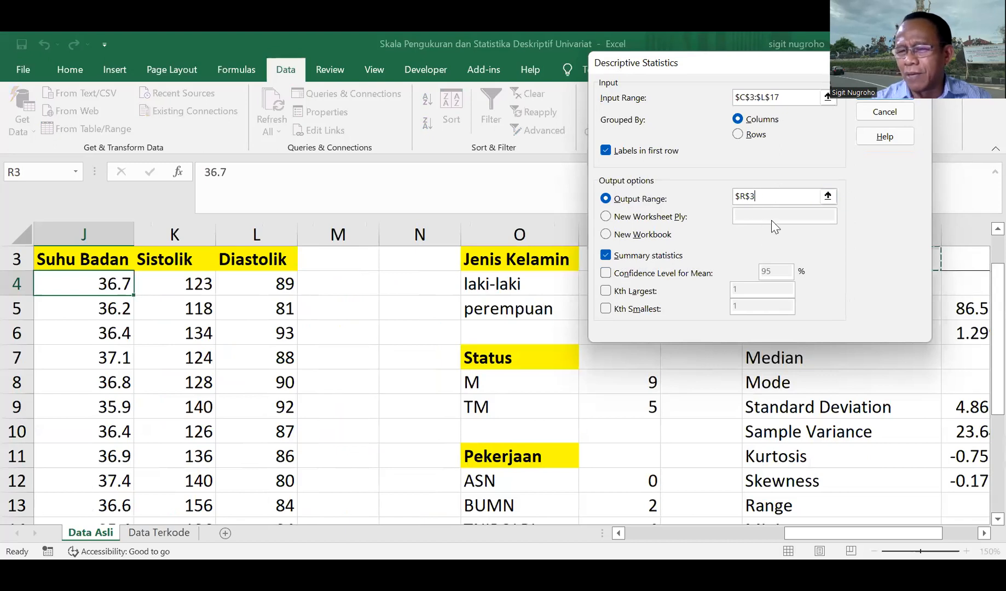
key(BackSpace)
key(BackSpace)
key(BackSpace)
key(BackSpace)
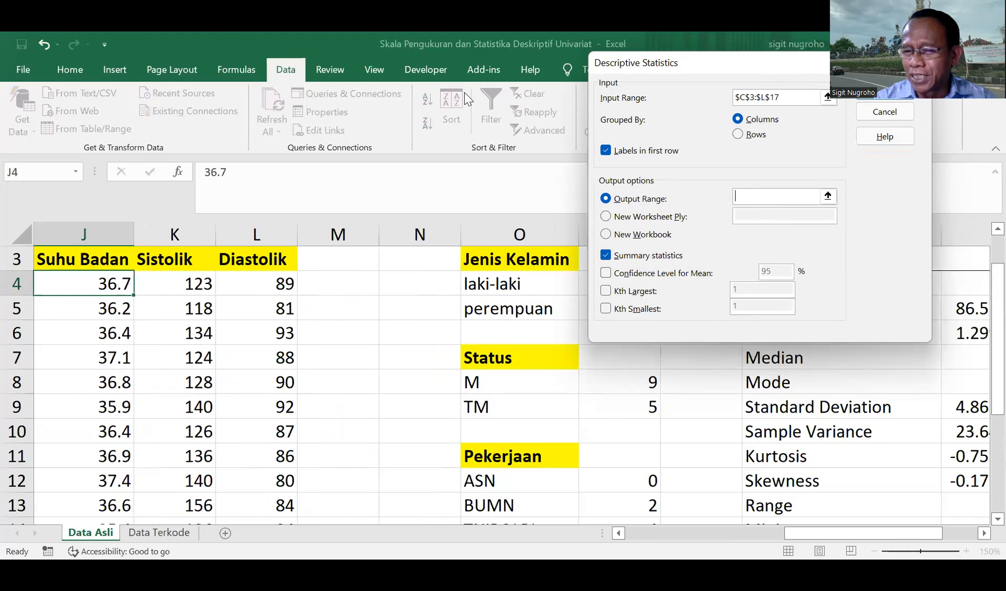
drag(712, 62, 394, 89)
click(835, 278)
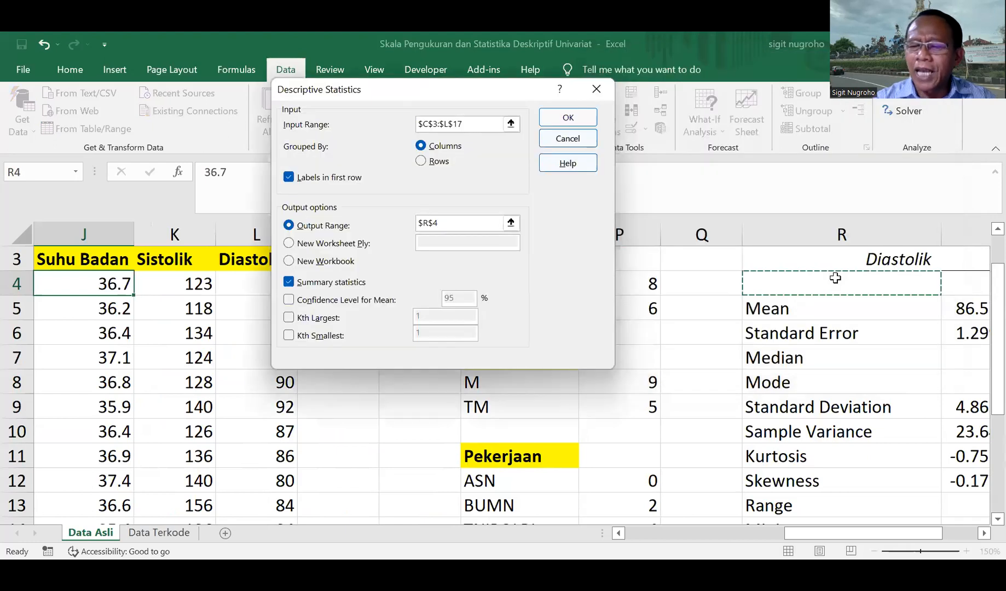
key(Right)
key(Right)
key(Right)
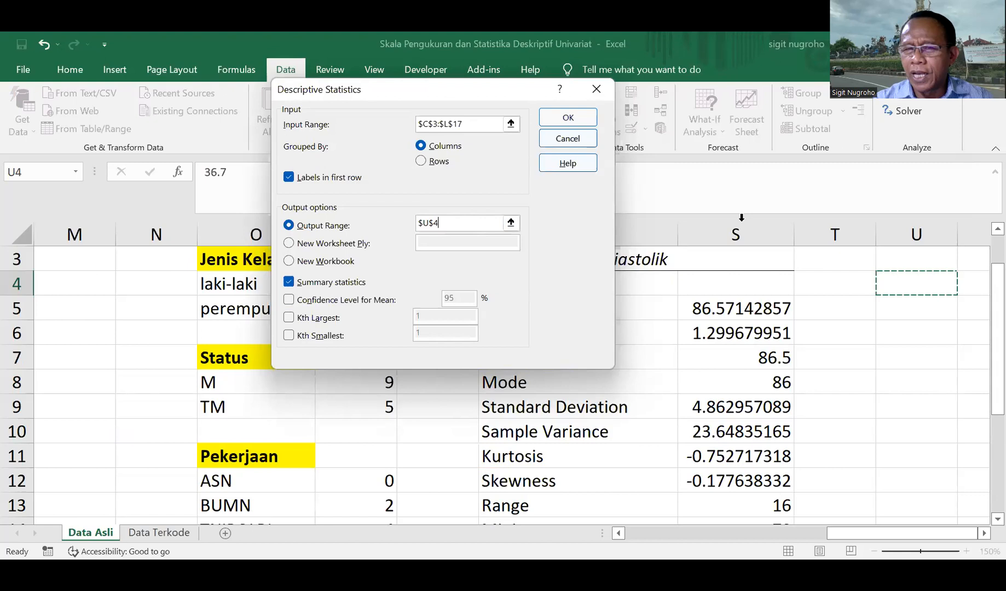
Try to run the descriptive statistics on C3:L17, and leave the analysis tool
click(566, 119)
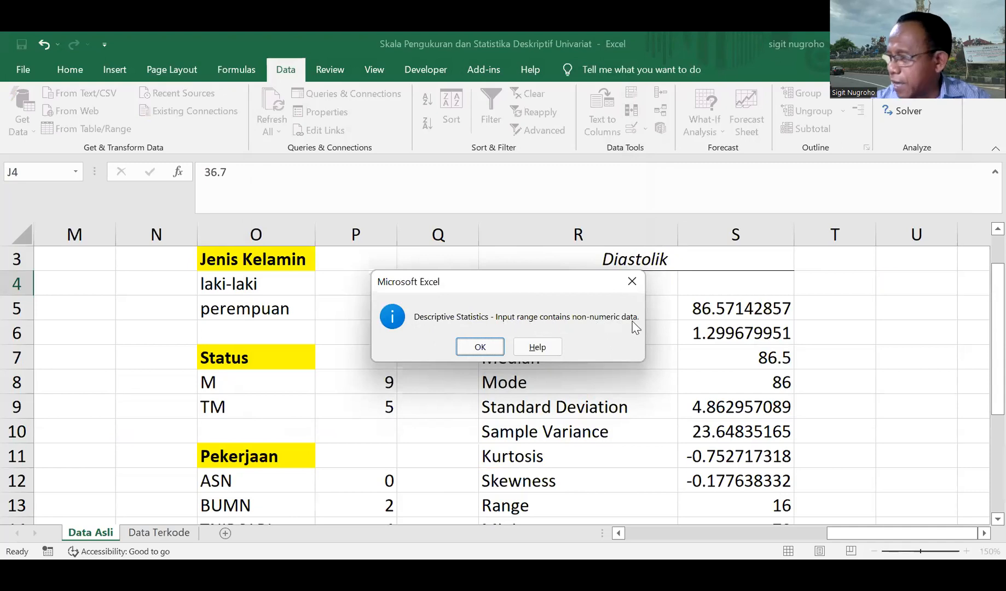
click(480, 346)
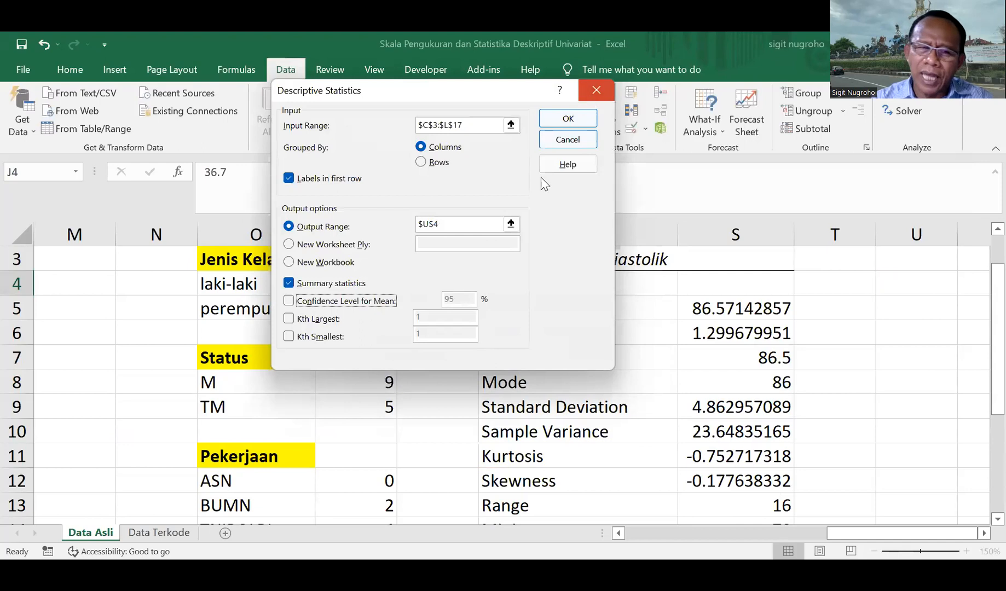
click(596, 90)
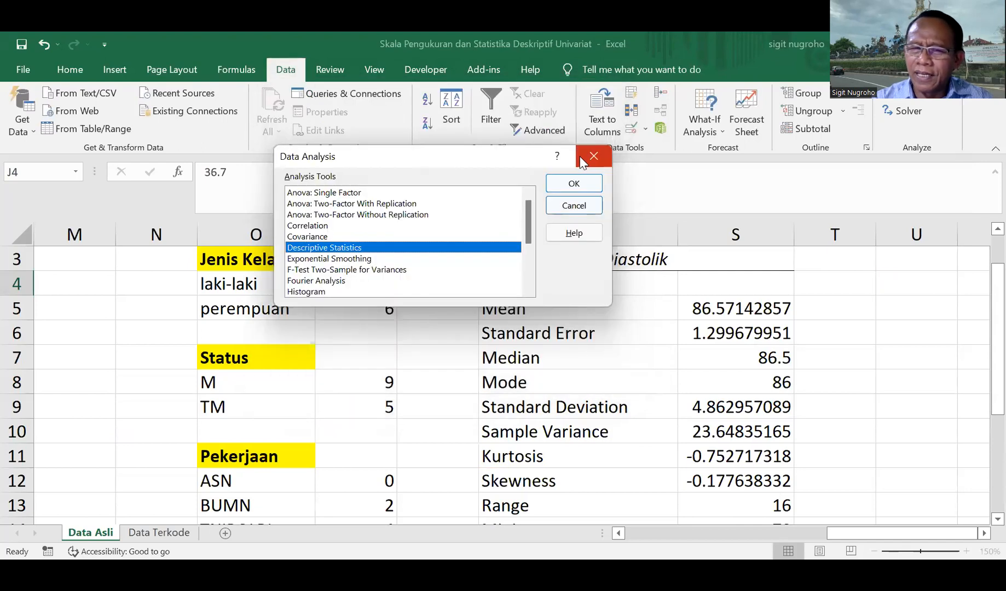
click(581, 162)
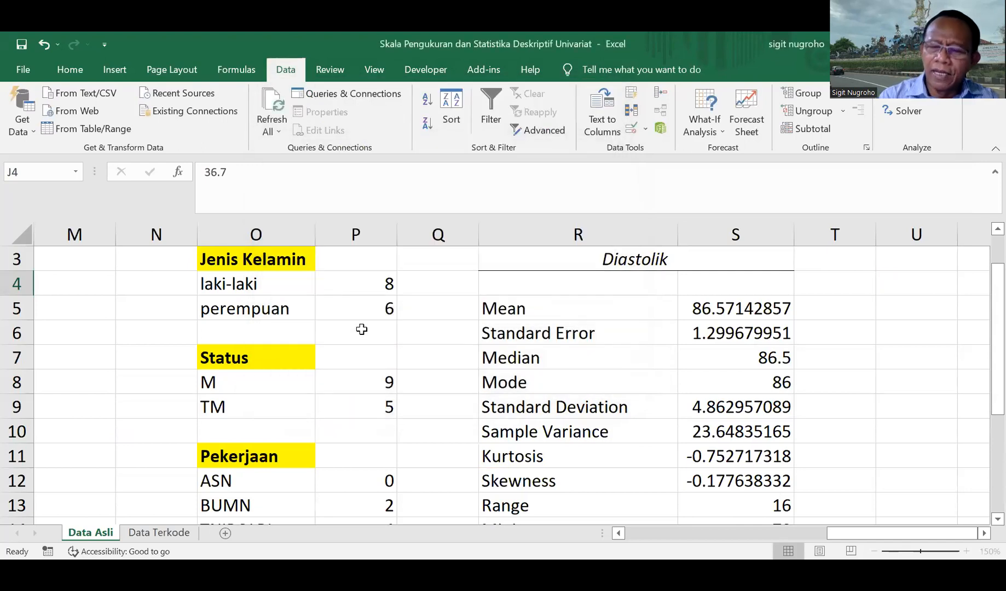
Compare the Jenis Kelamin entries on Data Asli with the coded values on Data Terkode, and return to Data Asli
key(Left)
key(Left)
key(Left)
key(Left)
key(Left)
key(Left)
key(Left)
key(Left)
key(Left)
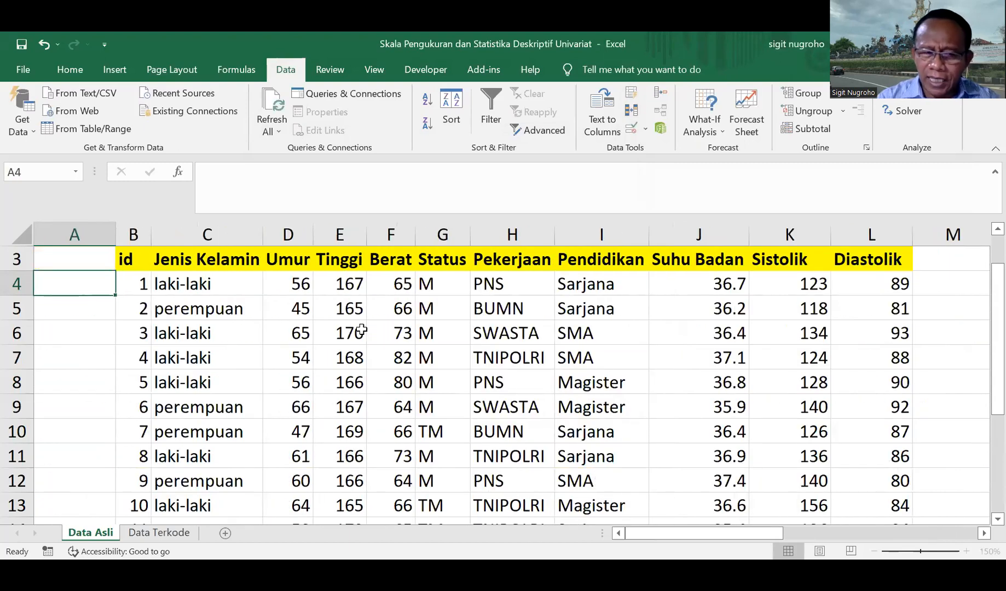
click(184, 282)
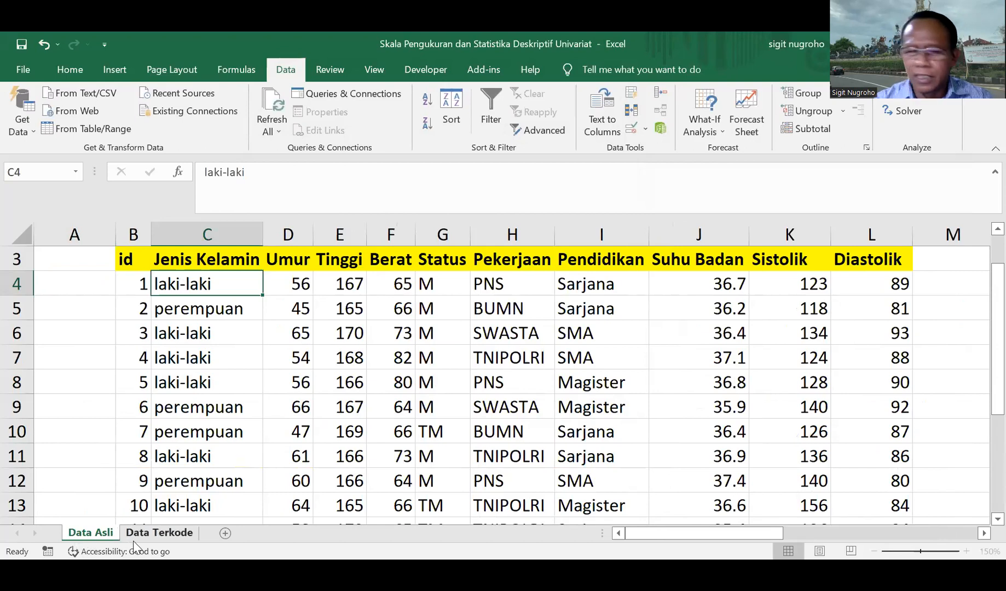
click(173, 536)
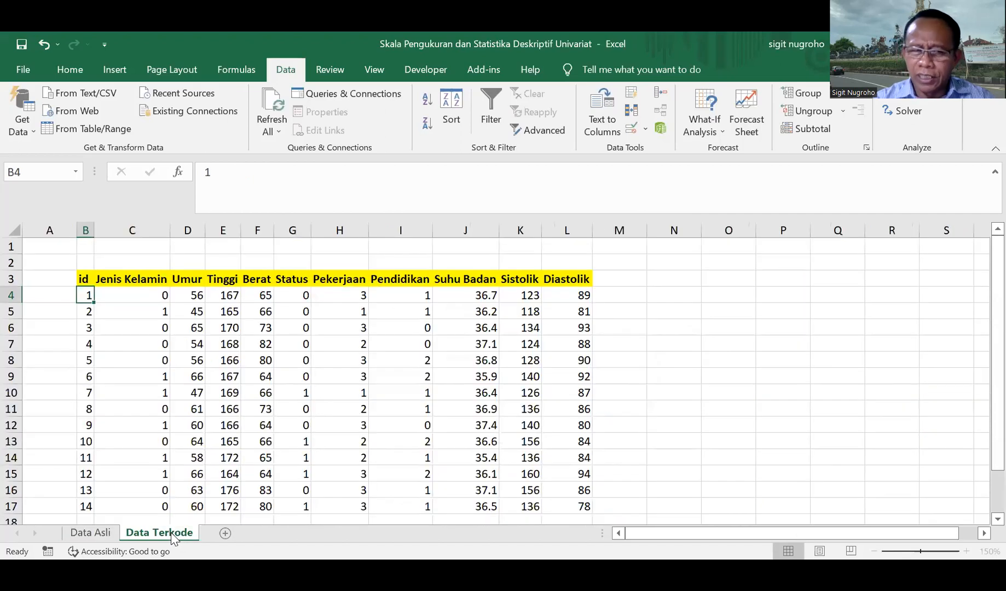
click(92, 533)
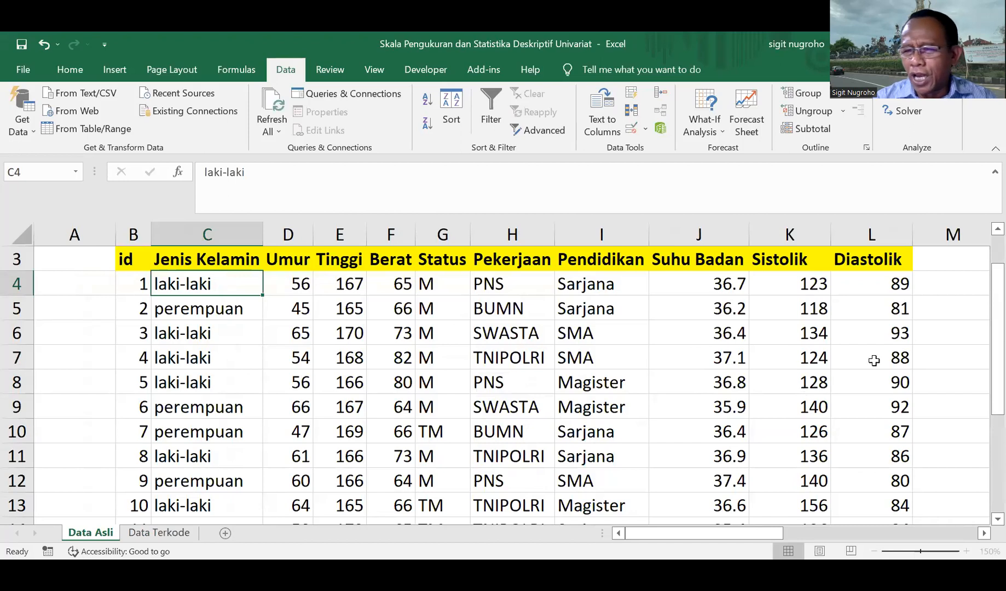
Go across row 5 past the frequency tables and Diastolik statistics to the empty cell W5
click(939, 302)
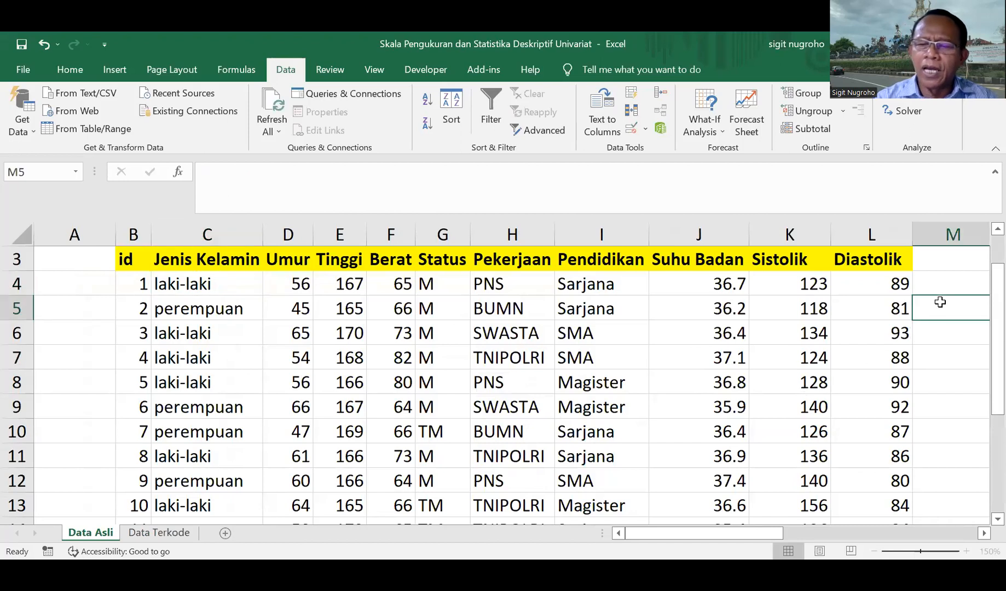
key(Right)
key(Right)
key(Right)
key(Right)
key(Right)
key(Right)
key(Right)
key(Right)
key(Right)
key(Right)
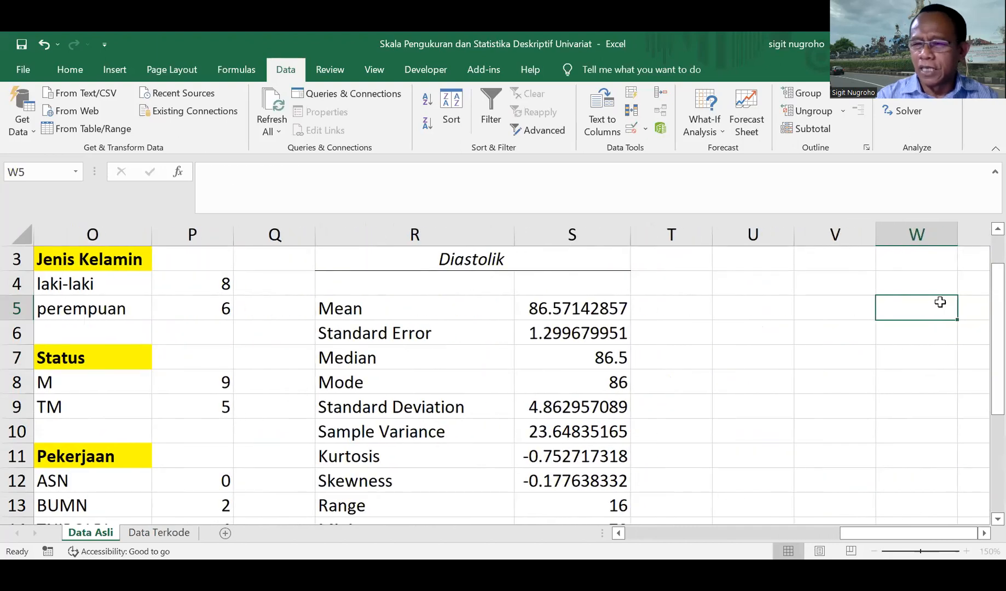
Enter the web address of the presenter's crawleydata page in cell U4 beside the Diastolik statistics
key(Up)
key(Up)
key(Down)
key(Left)
key(Left)
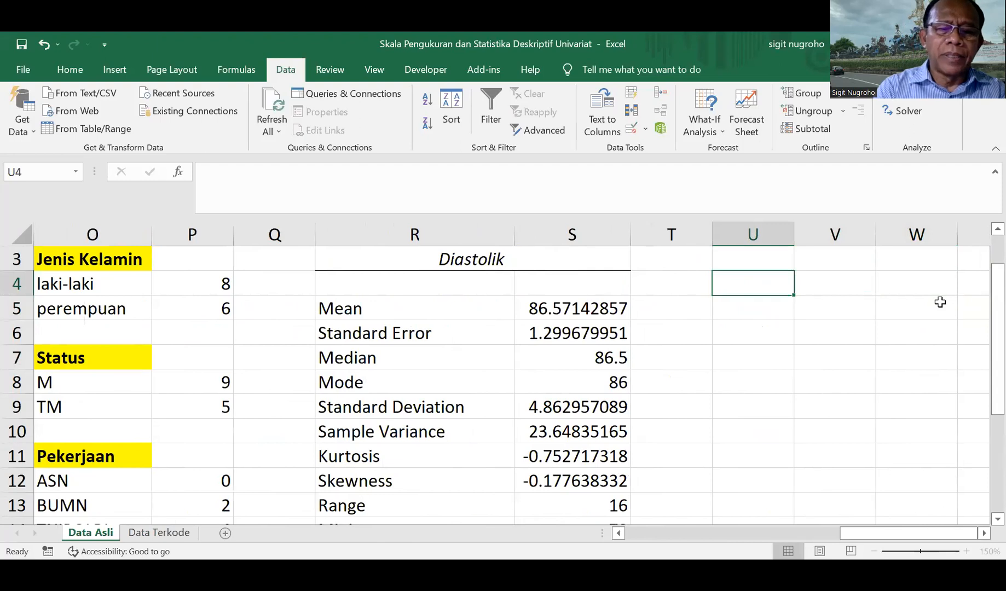
text(sigit)
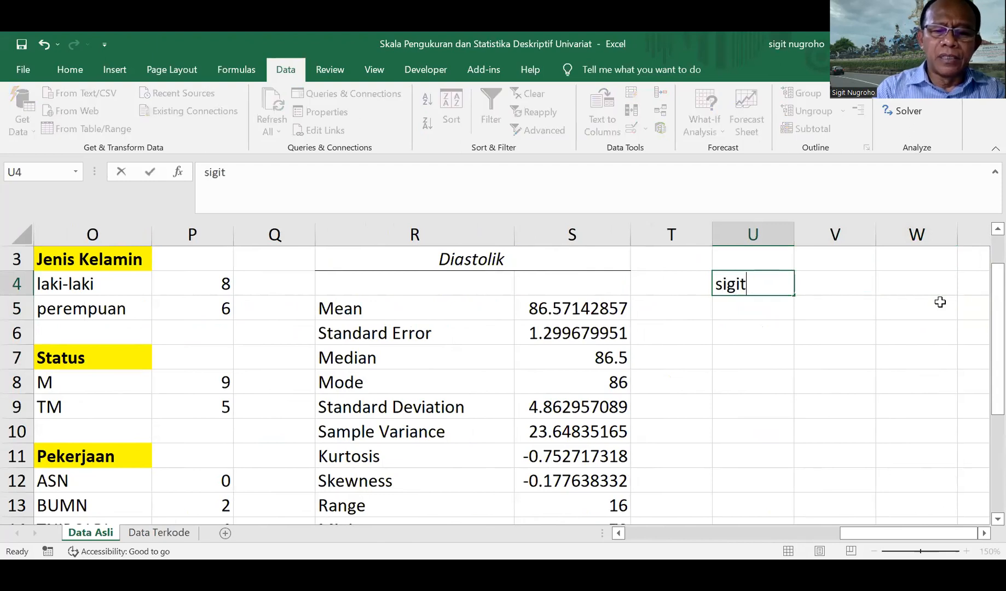
text(nugroho)
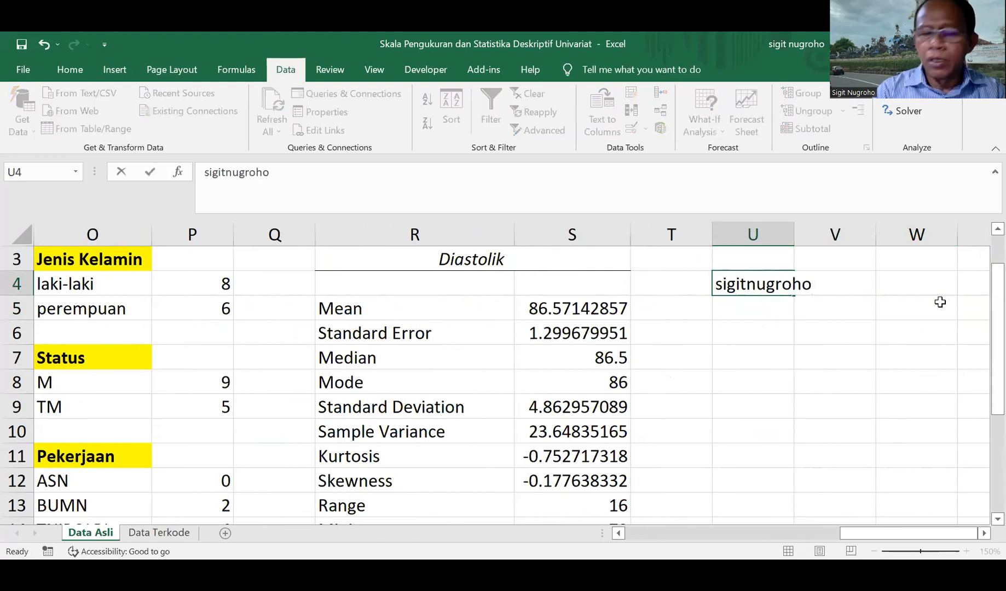
text(.i)
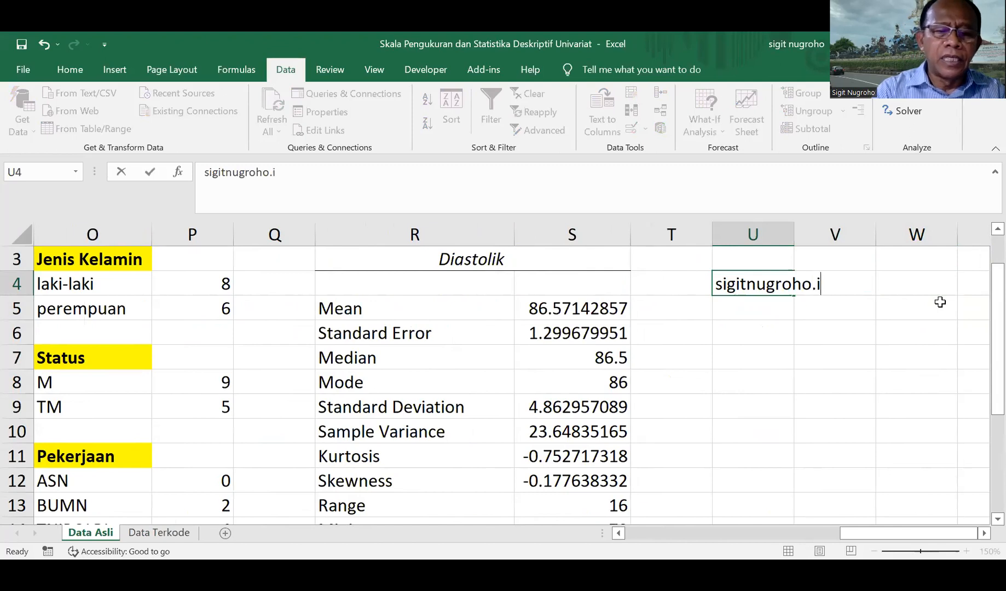
text(d/c)
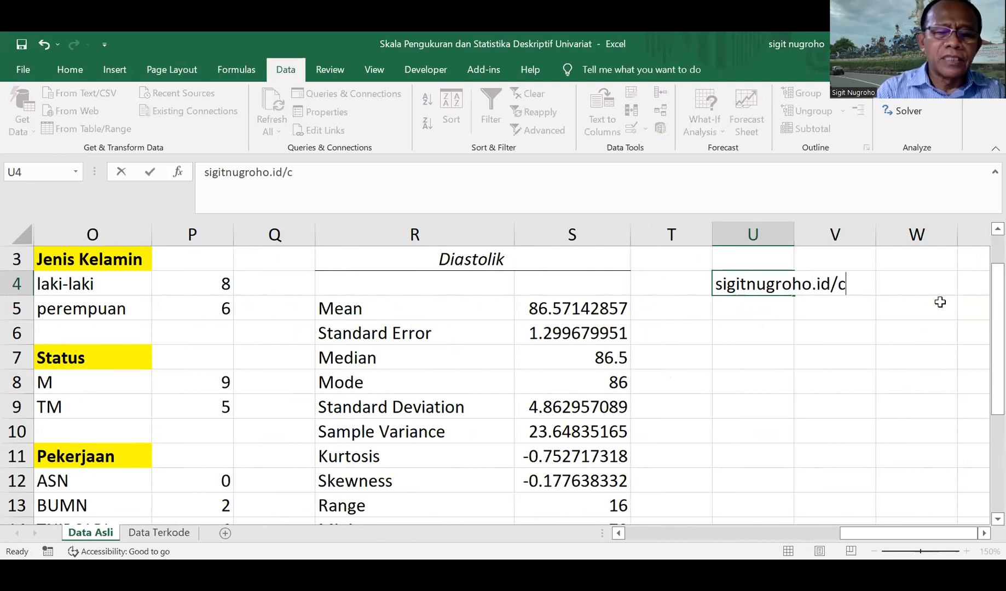
text(rawl)
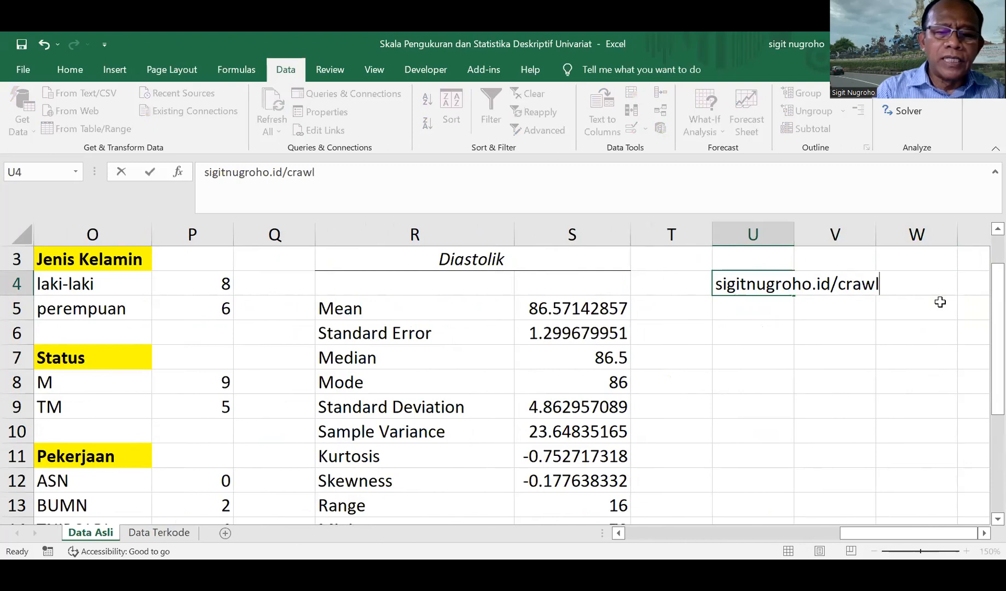
text(eydata)
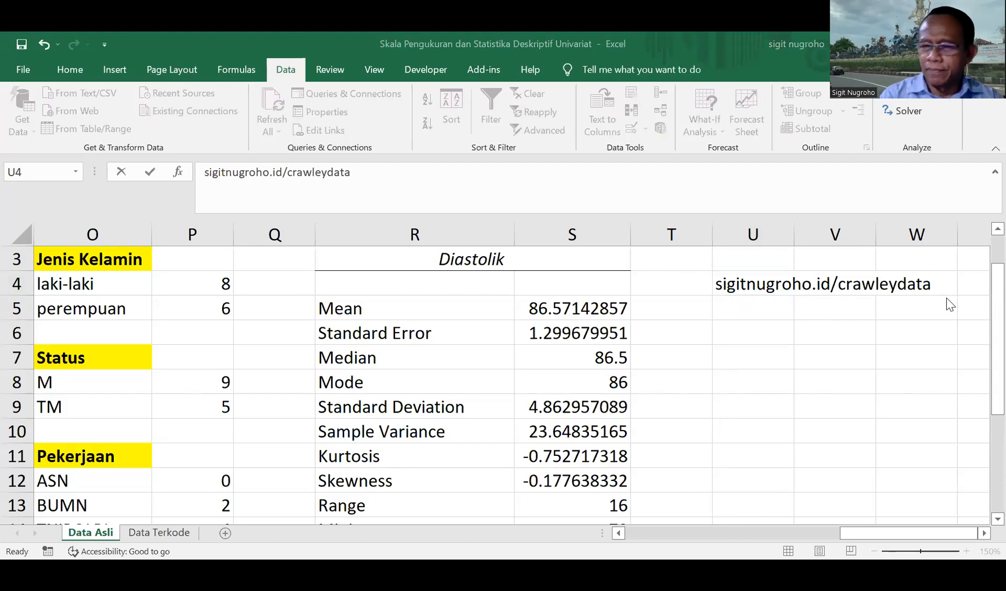
click(748, 313)
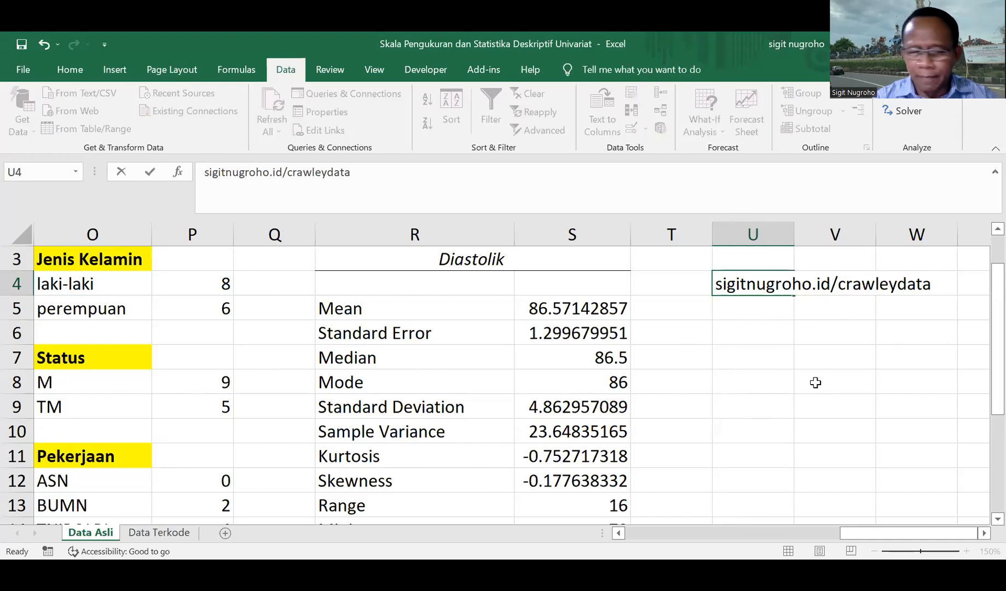
click(199, 341)
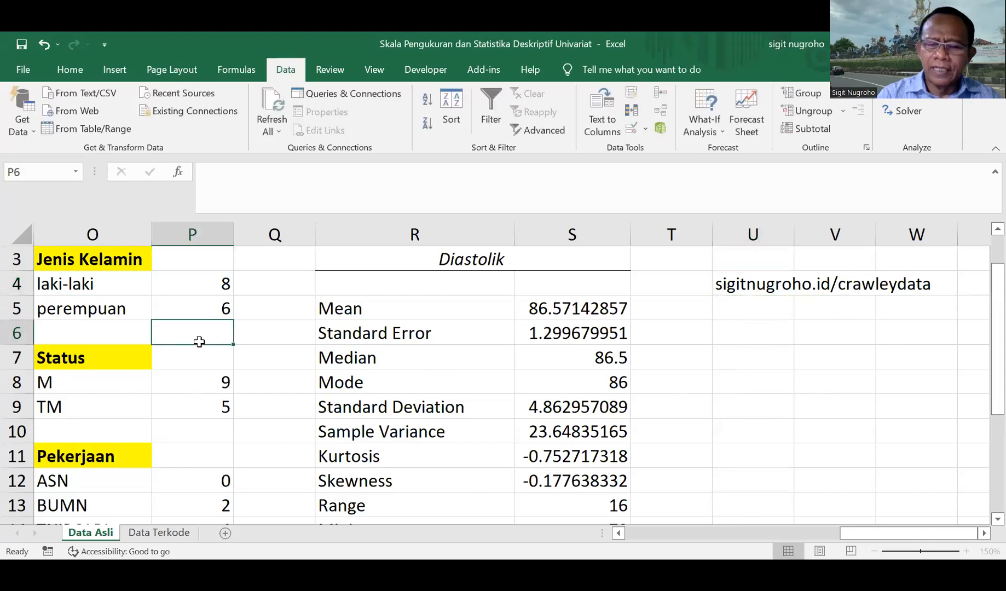
Return to the first Jenis Kelamin entry, cell C4, in the original data table
key(Left)
key(Home)
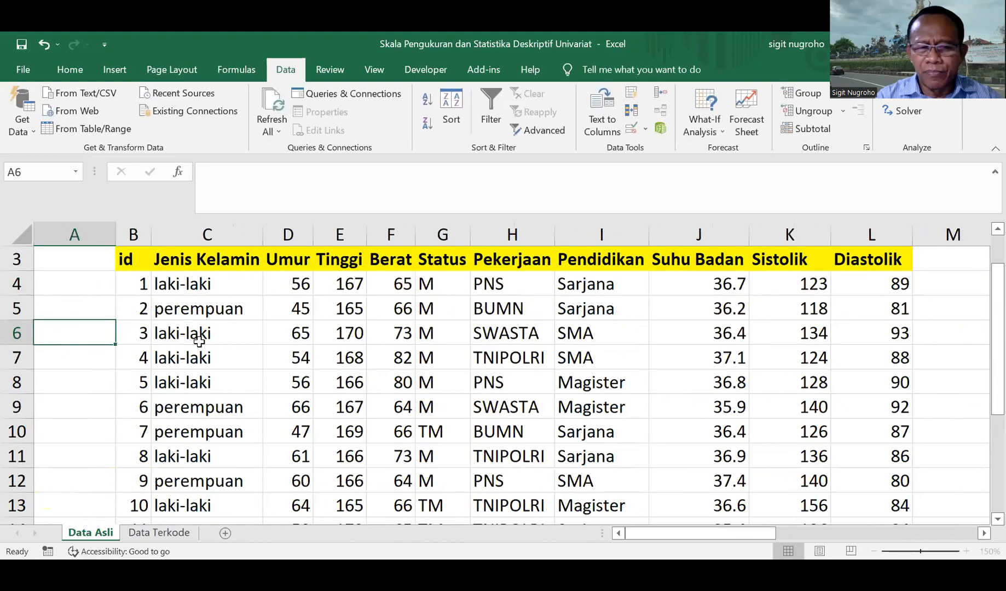
key(Right)
key(Right)
key(Up)
key(Up)
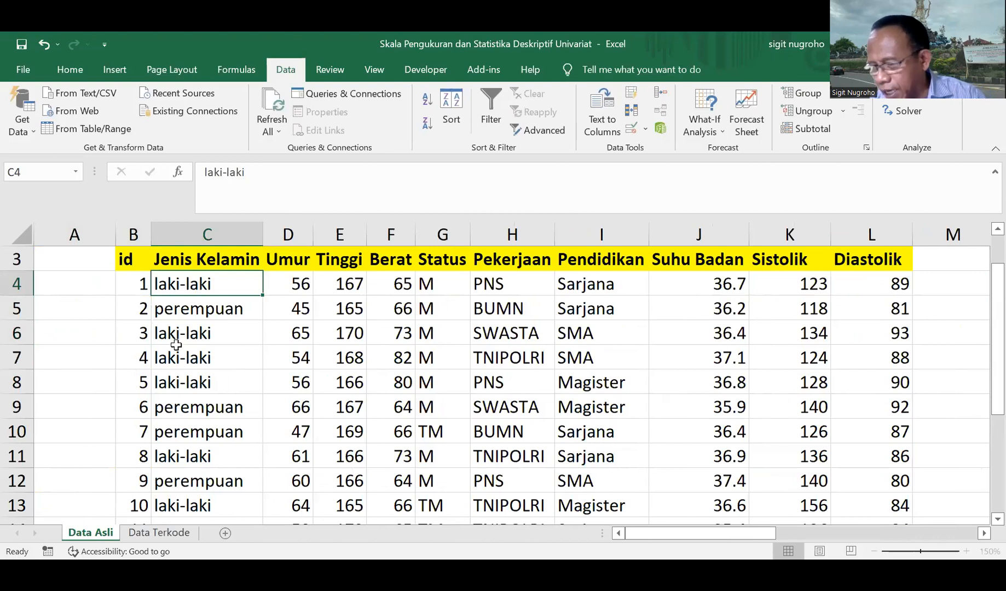
Magnify the Data Terkode sheet to a custom zoom of 150%
click(159, 533)
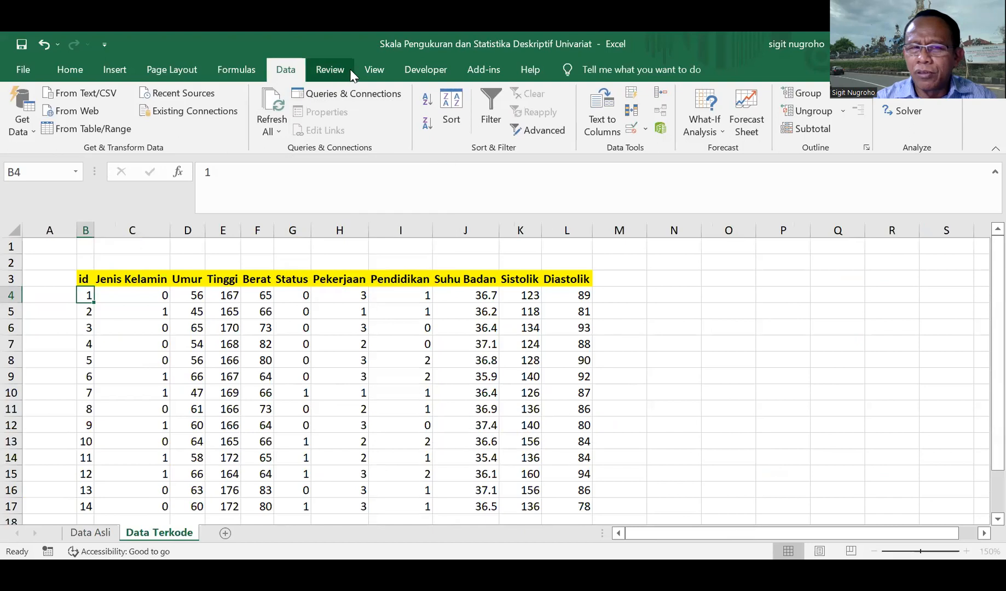
click(375, 69)
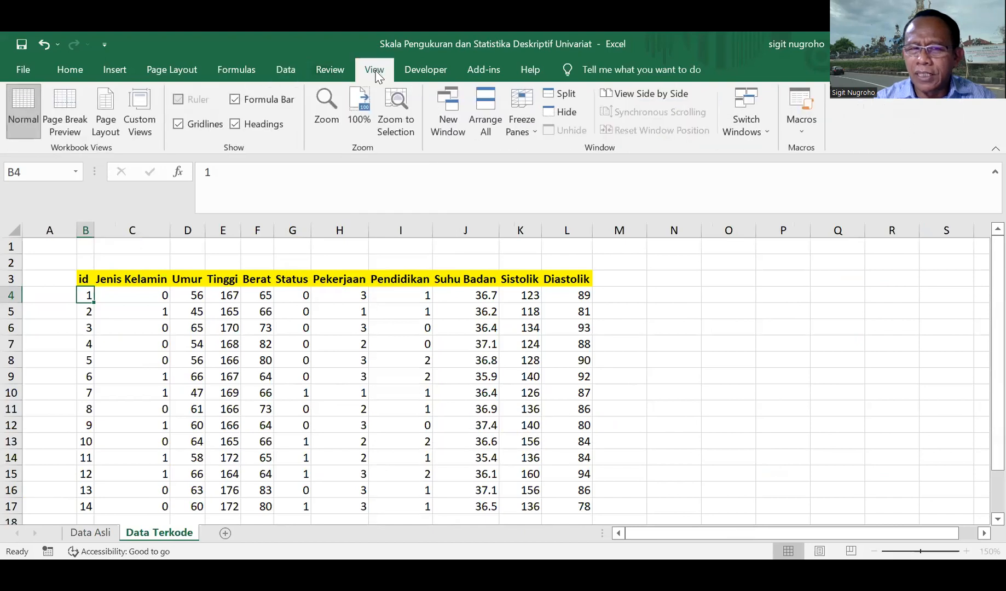
click(327, 109)
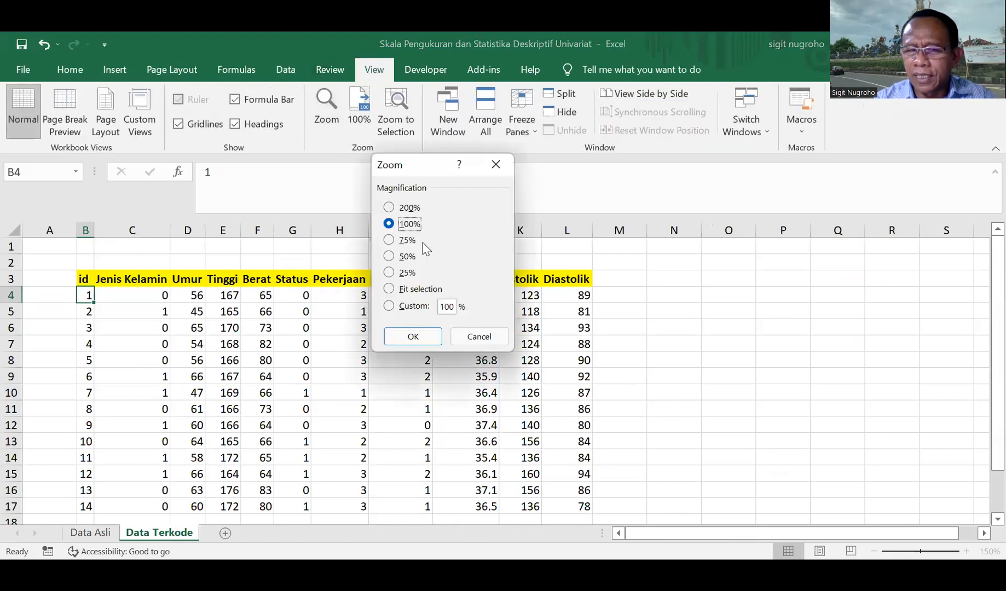
click(450, 305)
text(5)
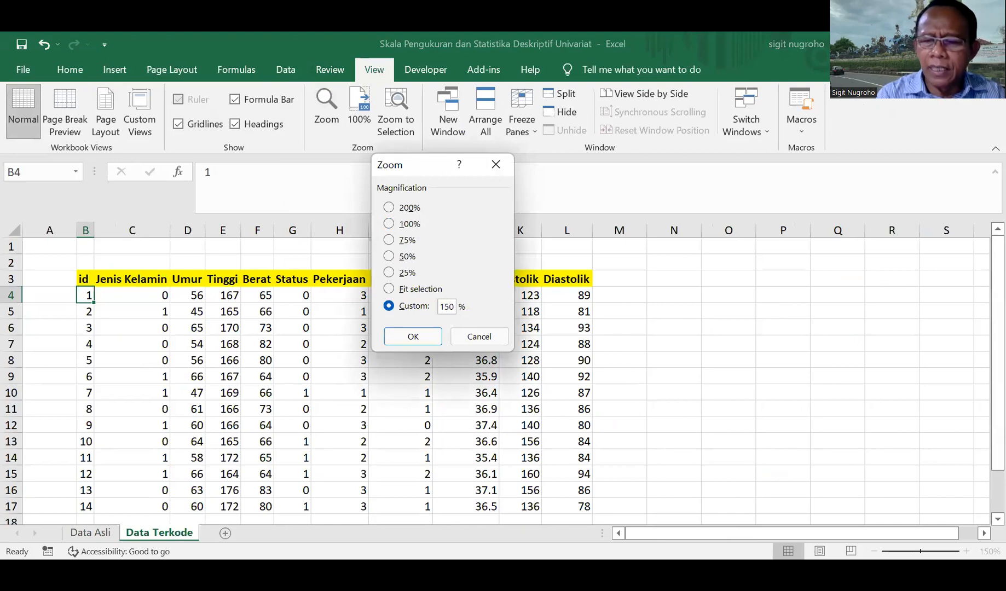
key(Return)
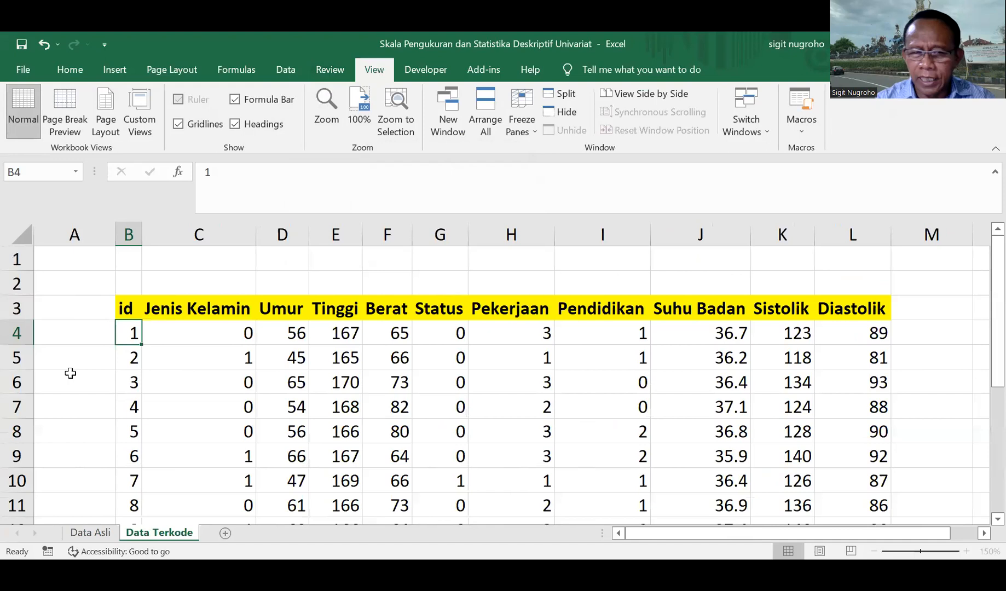
Examine the IF formula that codes Jenis Kelamin in cell C4 of Data Terkode, keeping it as it is
click(190, 338)
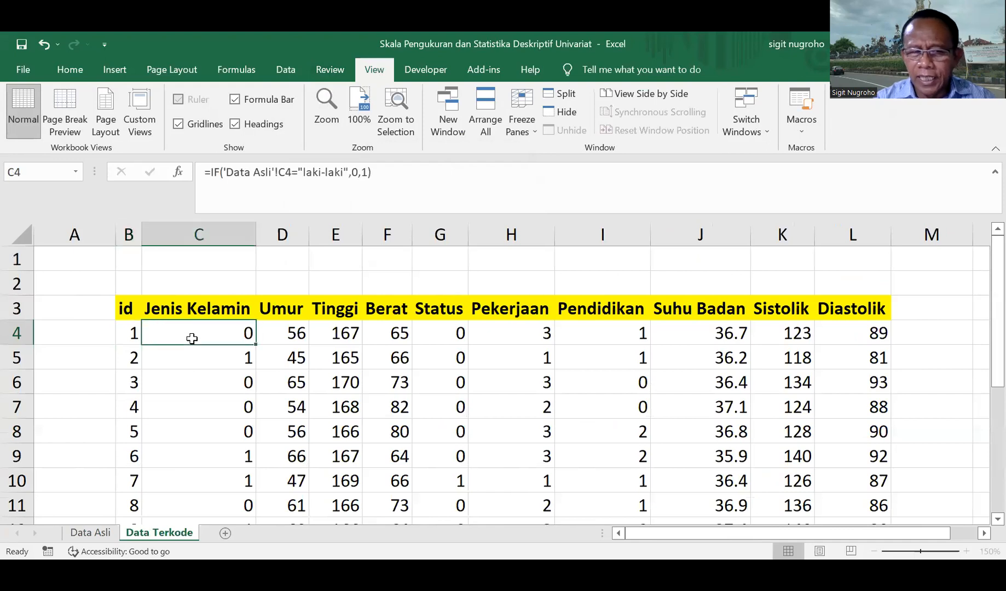
click(403, 174)
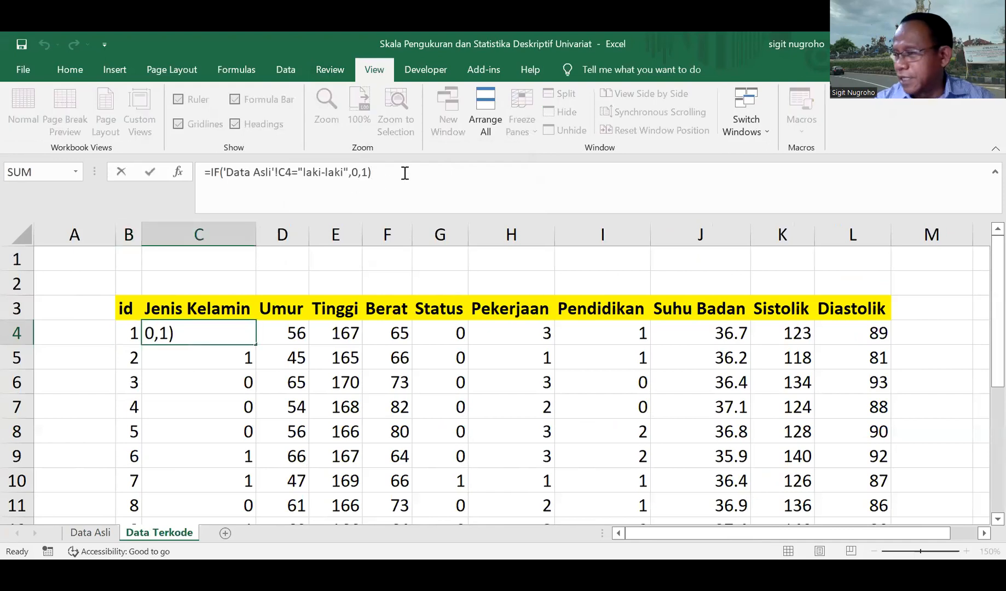
click(244, 335)
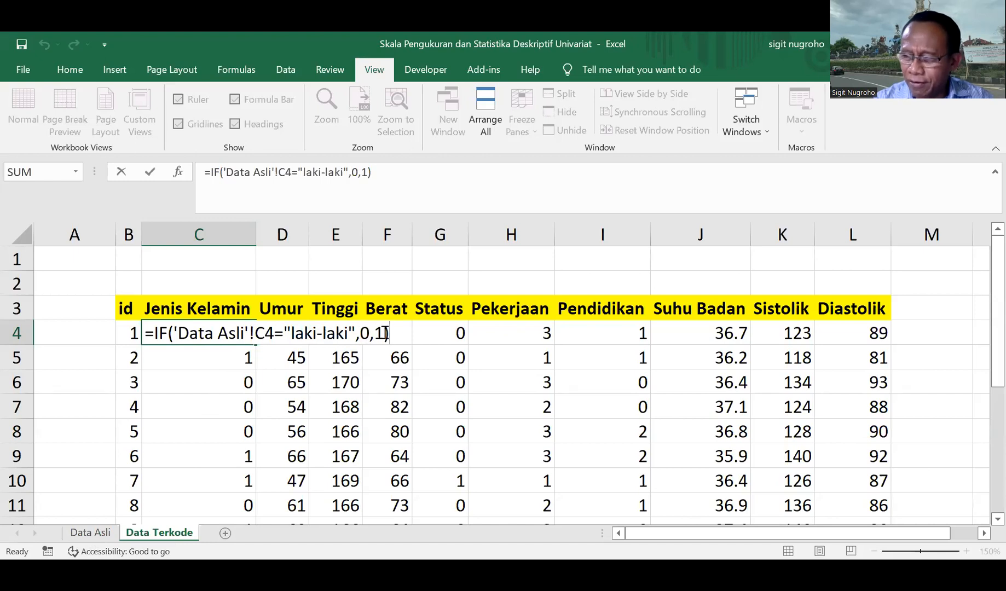
key(ctrl+Return)
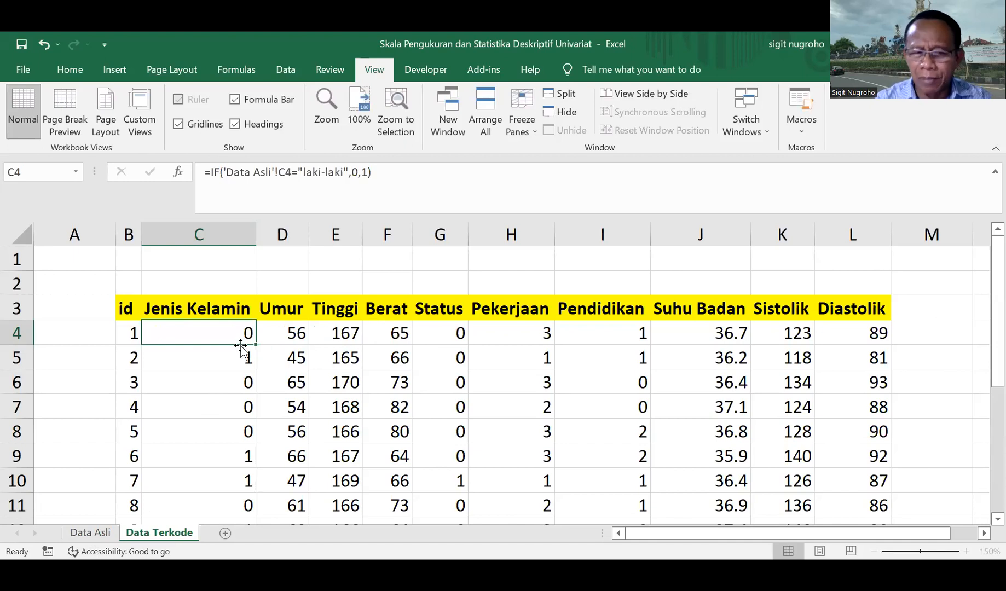
Check the coding formulas down the Jenis Kelamin column to row 17, and return to C4
key(Down)
key(Down)
key(Down)
key(Down)
key(Down)
key(Down)
key(Down)
key(Down)
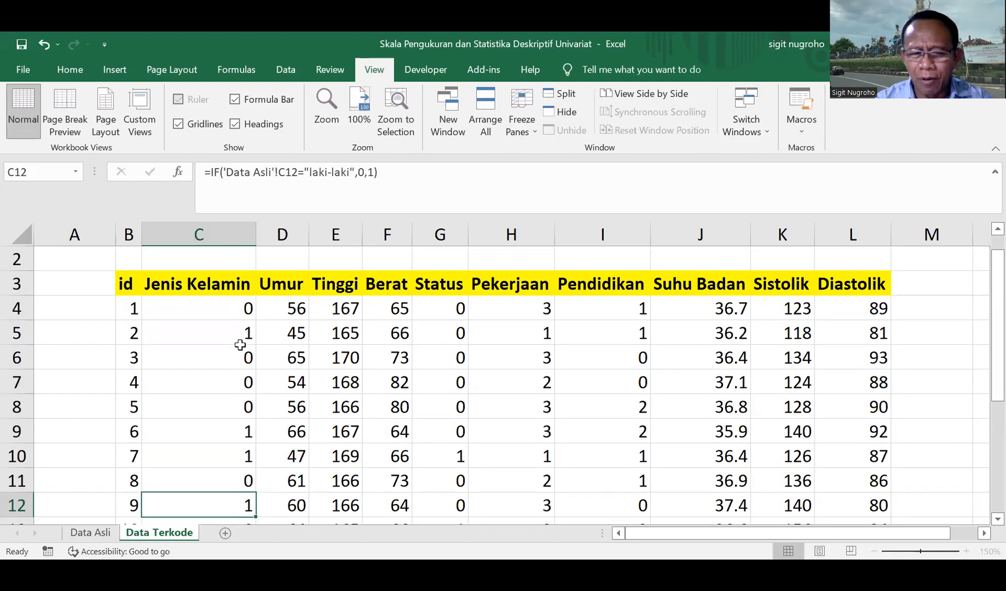
key(Down)
key(Down)
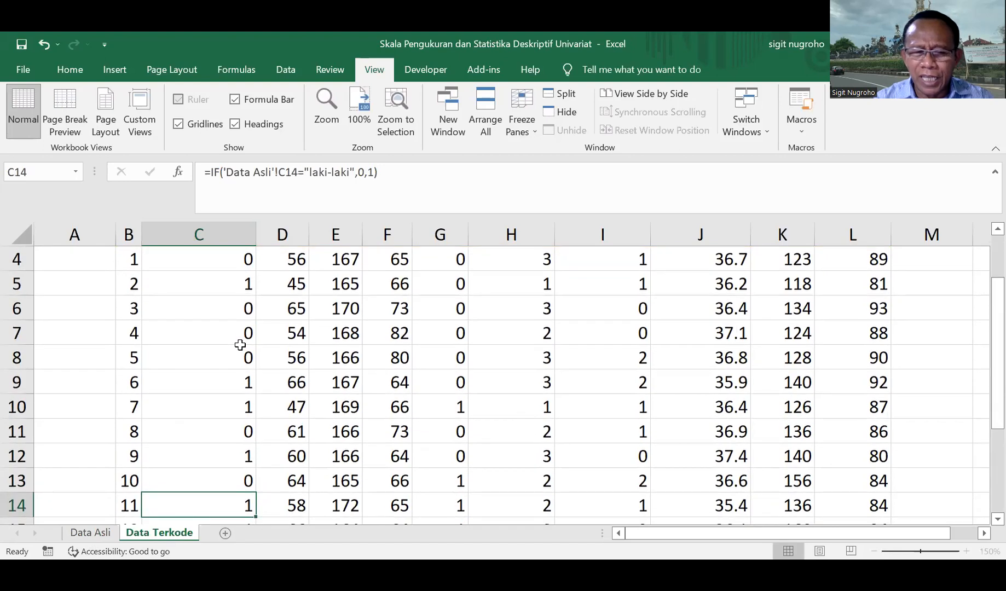
key(Down)
key(Down)
key(Down)
key(Up)
key(Up)
key(Up)
key(Up)
key(Up)
key(Up)
key(Up)
key(Up)
key(Up)
key(Up)
key(Up)
key(Up)
key(Up)
key(Up)
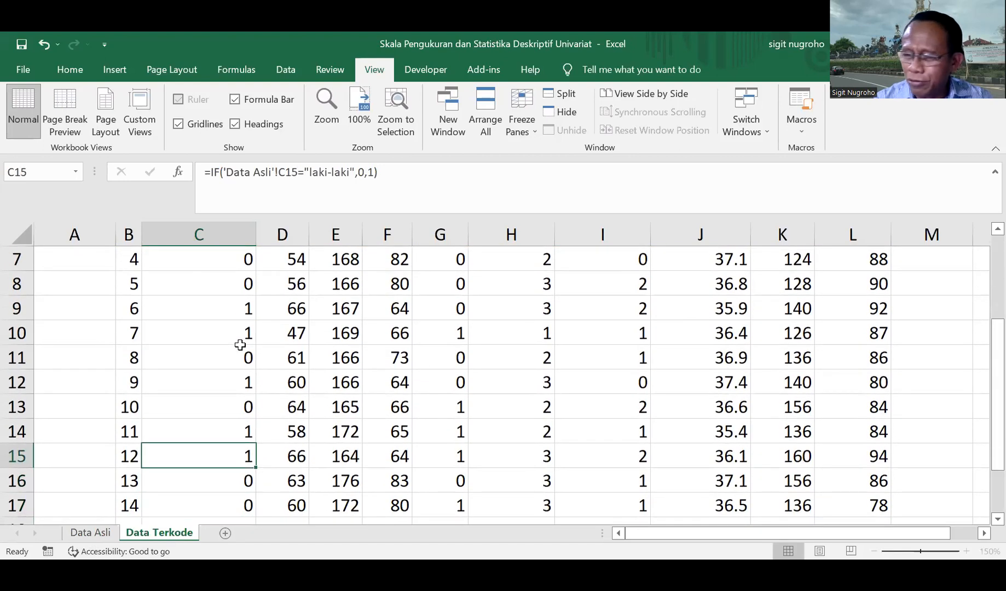
key(Up)
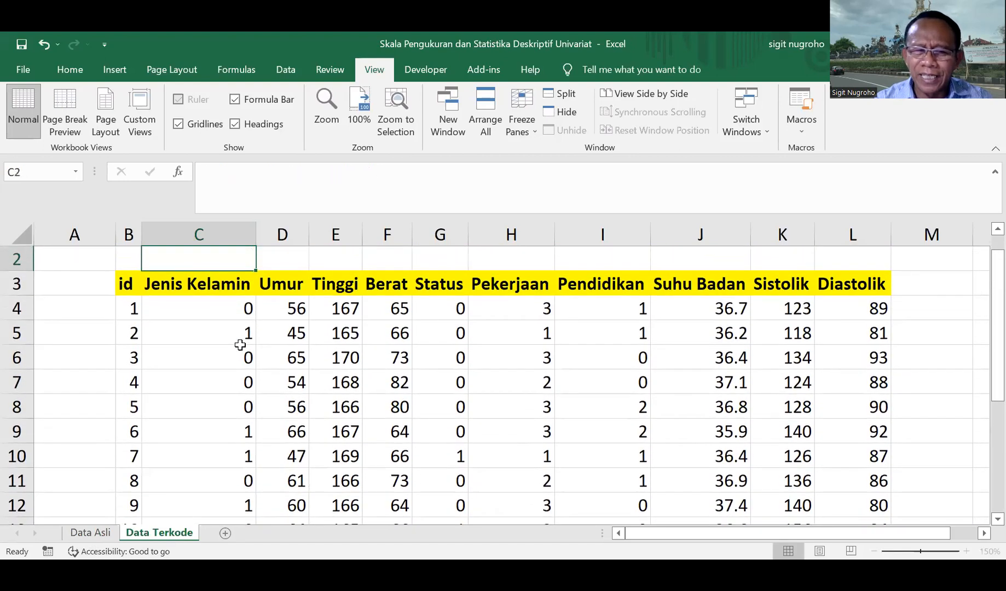
key(Down)
key(Down)
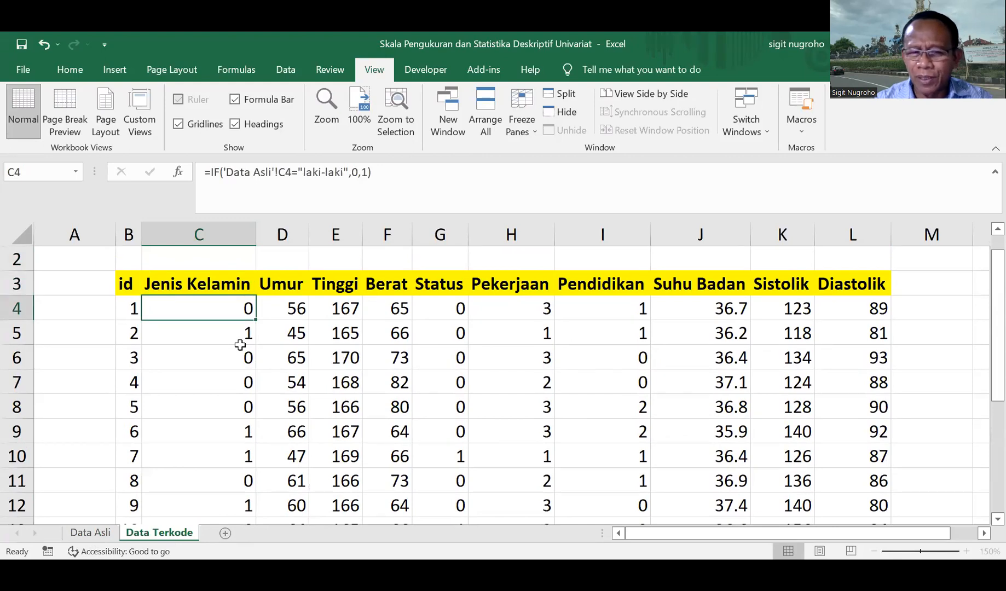
Examine the IF formula that codes Status in cell G4, keeping it as it is
key(Right)
key(Right)
key(Right)
key(Right)
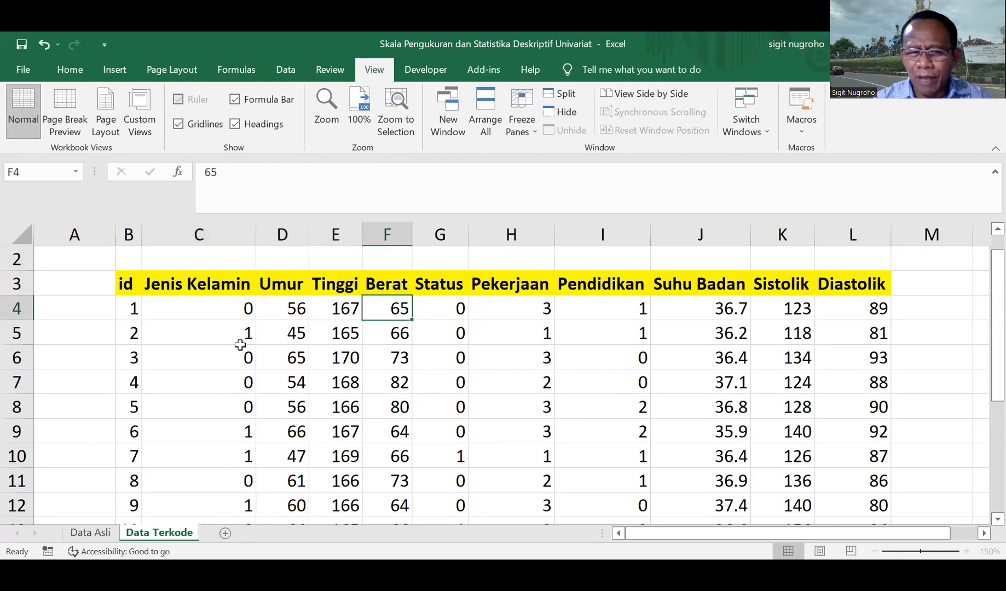
click(368, 172)
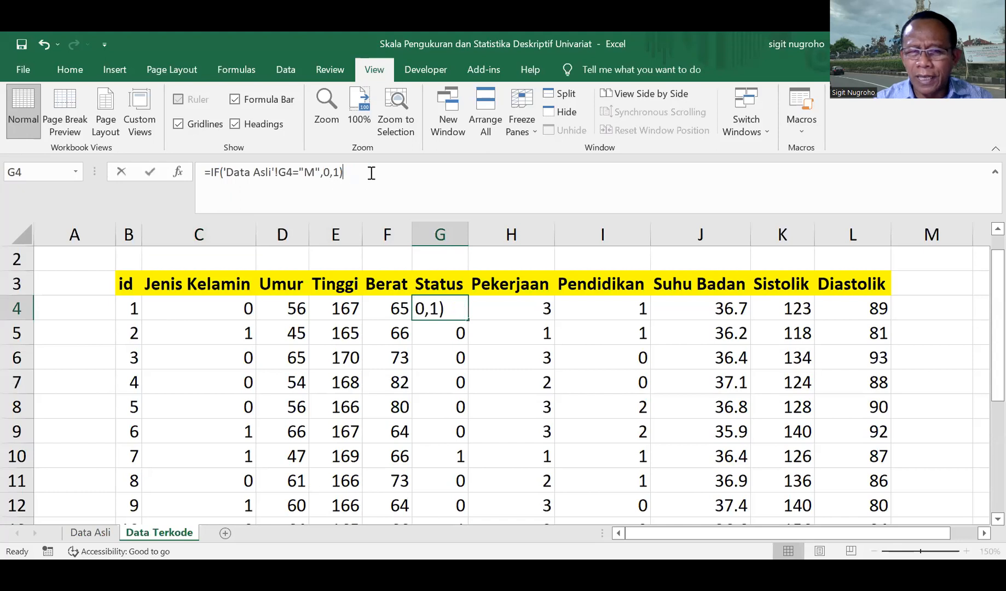
click(460, 313)
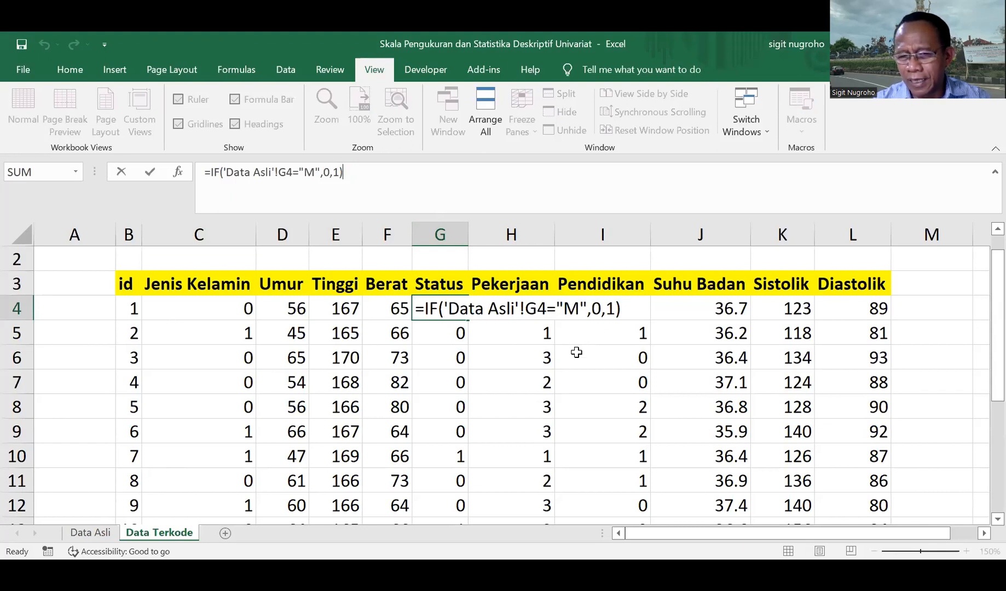
key(ctrl+Return)
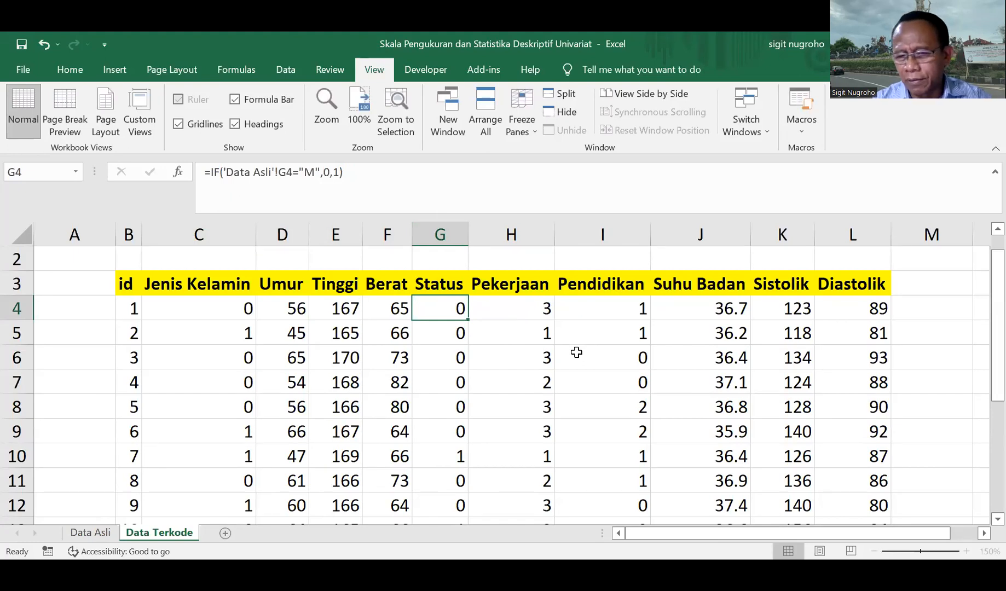
Replace "ASN" with "PNS" in the first condition of the nested IF formula for Pekerjaan in H4
key(Right)
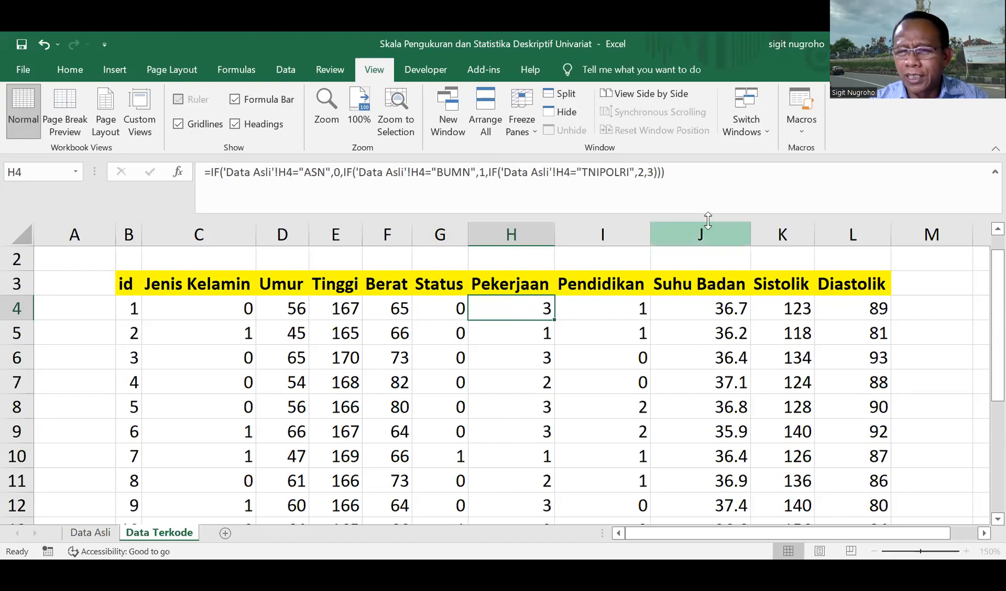
click(703, 174)
click(519, 311)
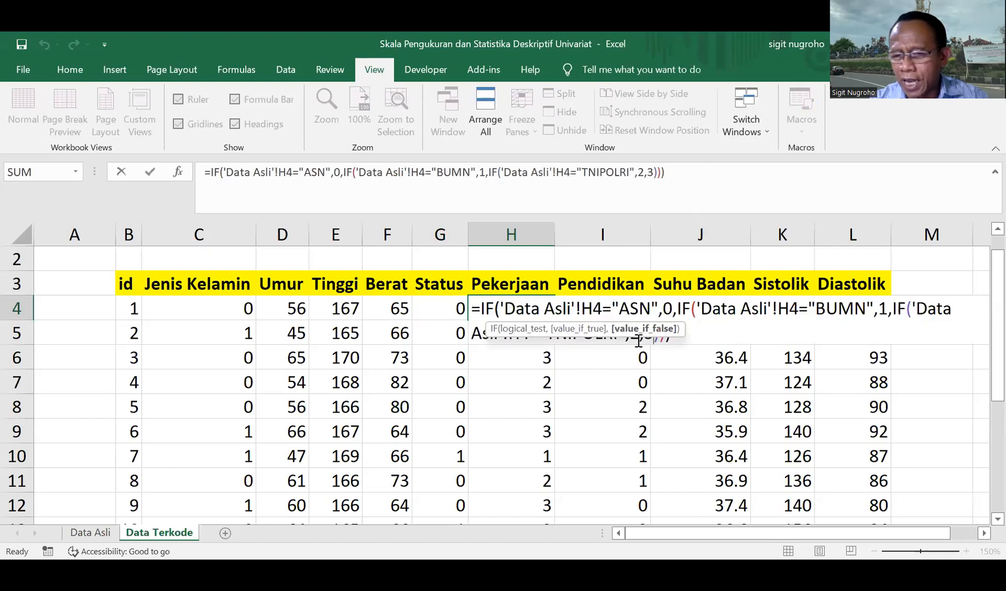
click(649, 310)
key(BackSpace)
key(BackSpace)
key(BackSpace)
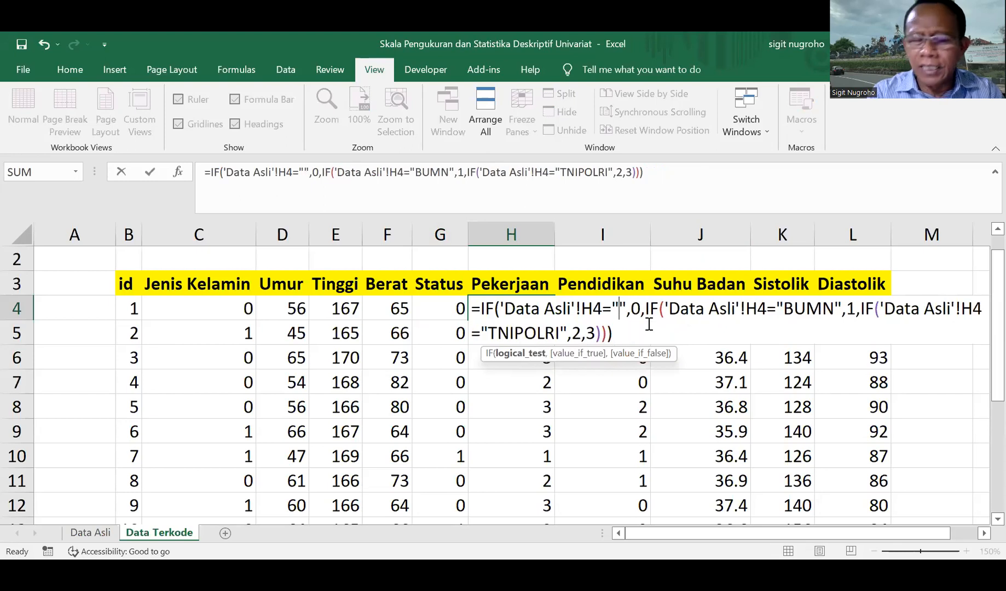
text(PNS)
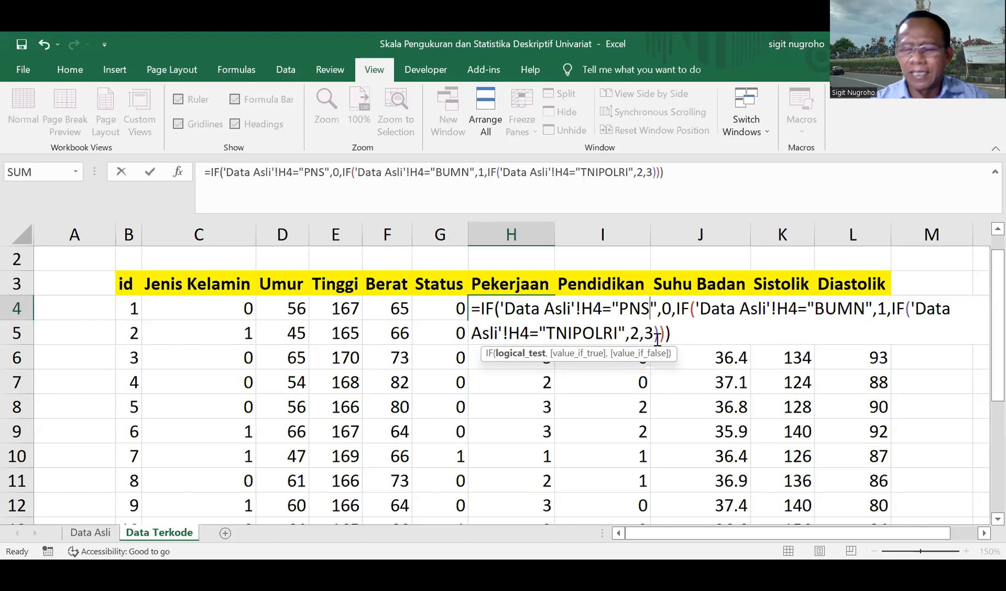
key(ctrl+Return)
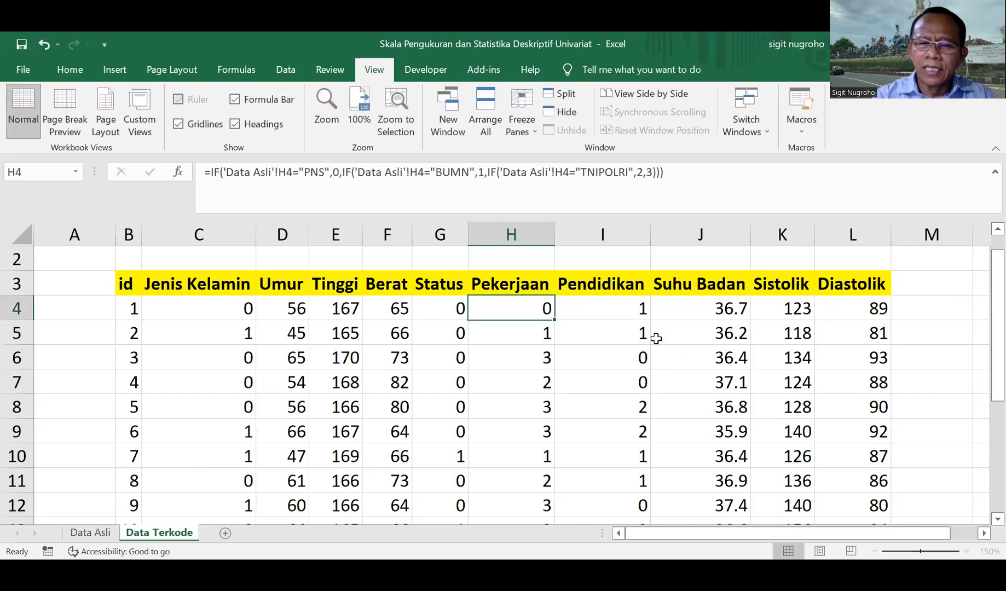
Copy the Pekerjaan coding formula in H4 down the column through H17
key(ctrl+c)
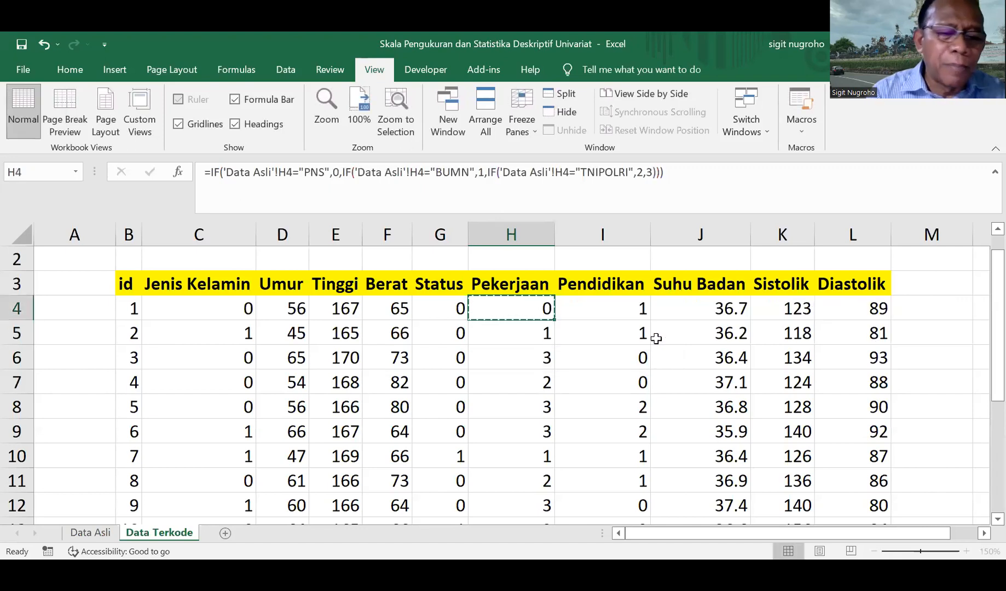
key(ctrl+shift+Down)
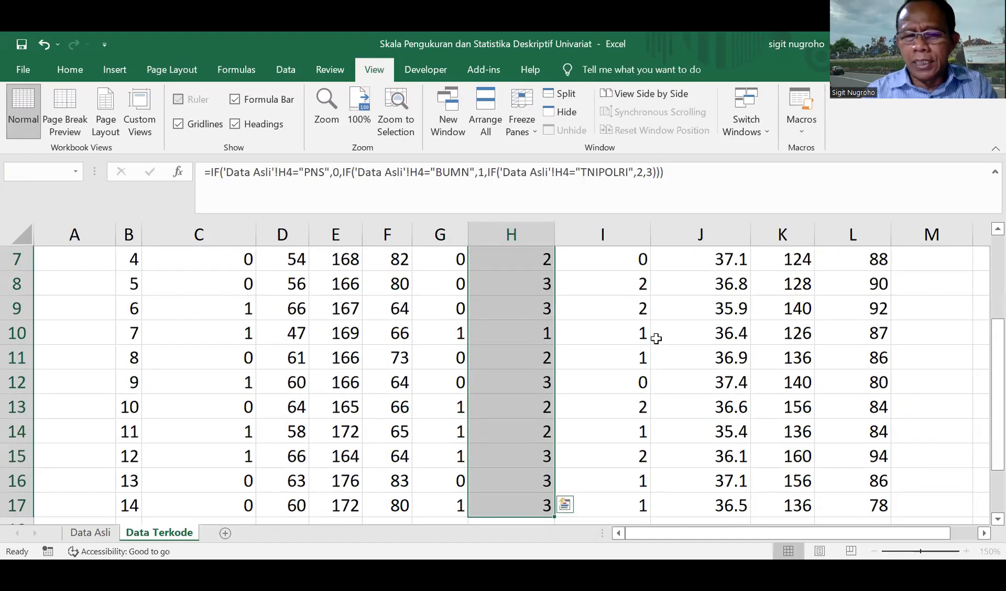
key(ctrl+v)
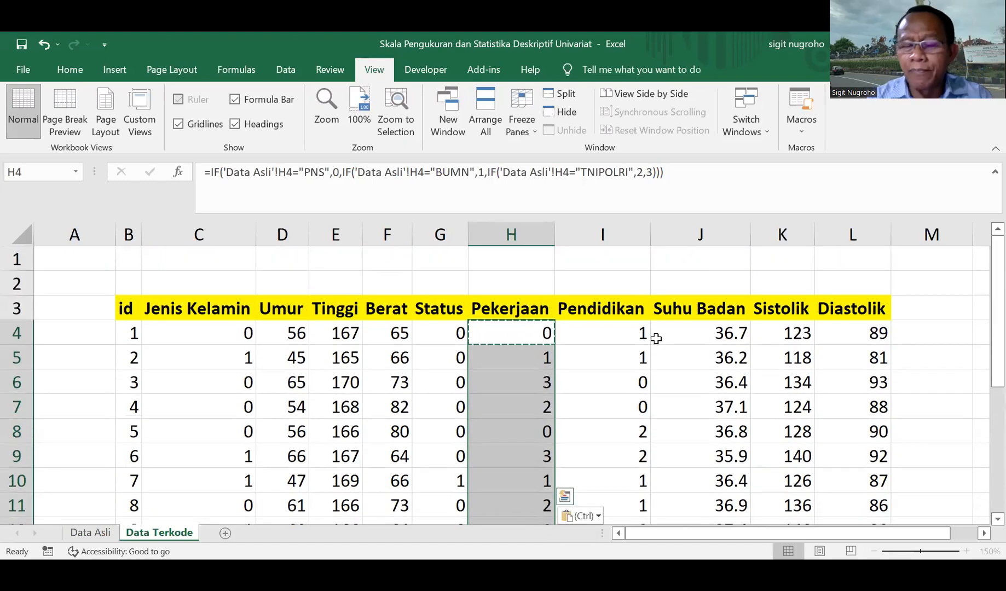
key(Down)
key(Escape)
Check the recoded Pekerjaan values and their formulas down column H, and return to H4
key(Down)
key(Up)
key(Up)
key(Down)
key(Down)
key(Down)
key(Down)
key(Down)
key(Down)
key(Down)
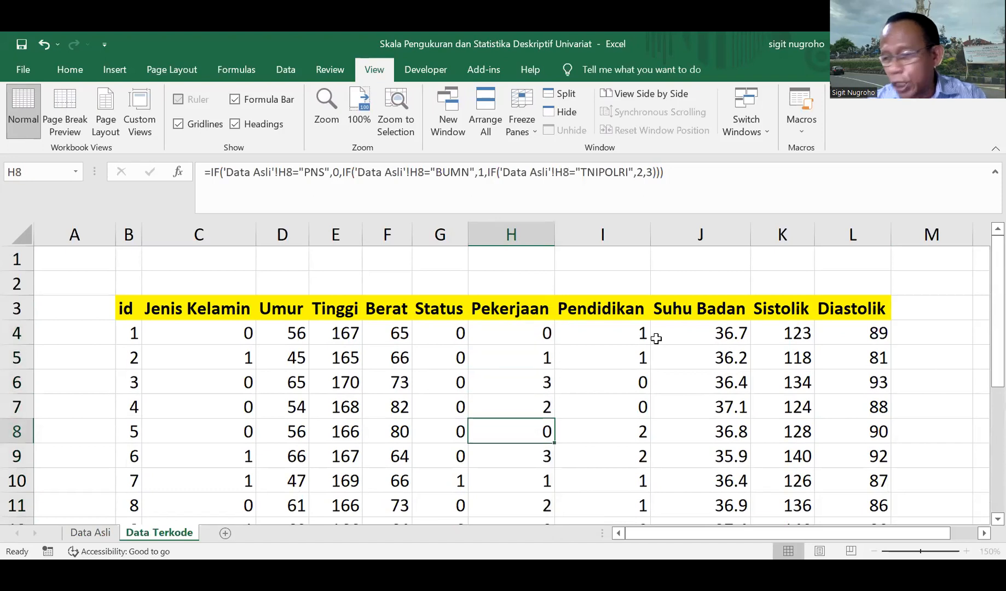
key(Down)
key(Up)
key(Up)
key(Up)
key(Up)
key(Up)
key(Up)
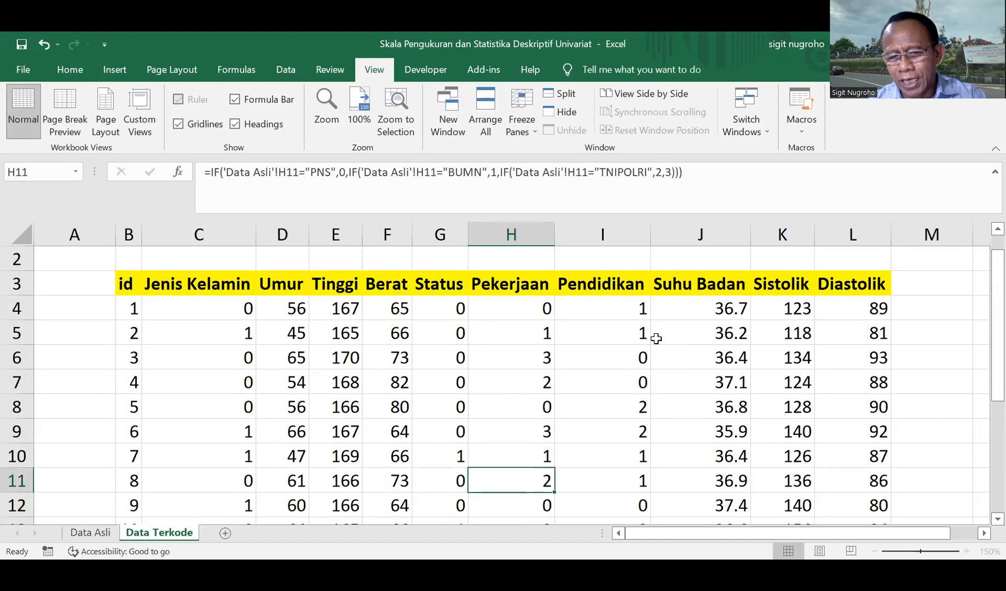
key(Up)
key(Up)
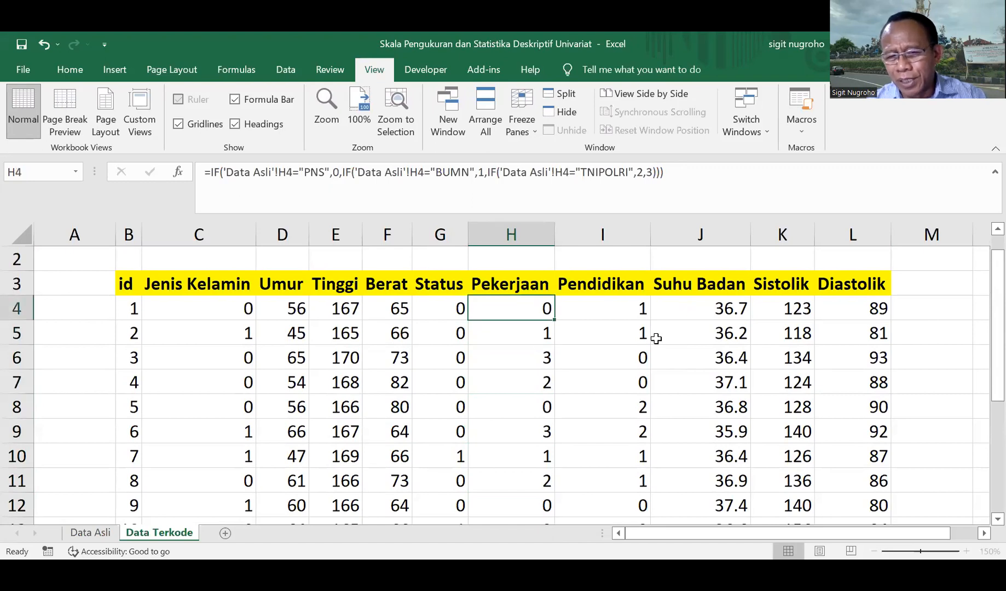
Examine the nested IF formula that codes Pendidikan in cell I4, keeping it as it is
key(Right)
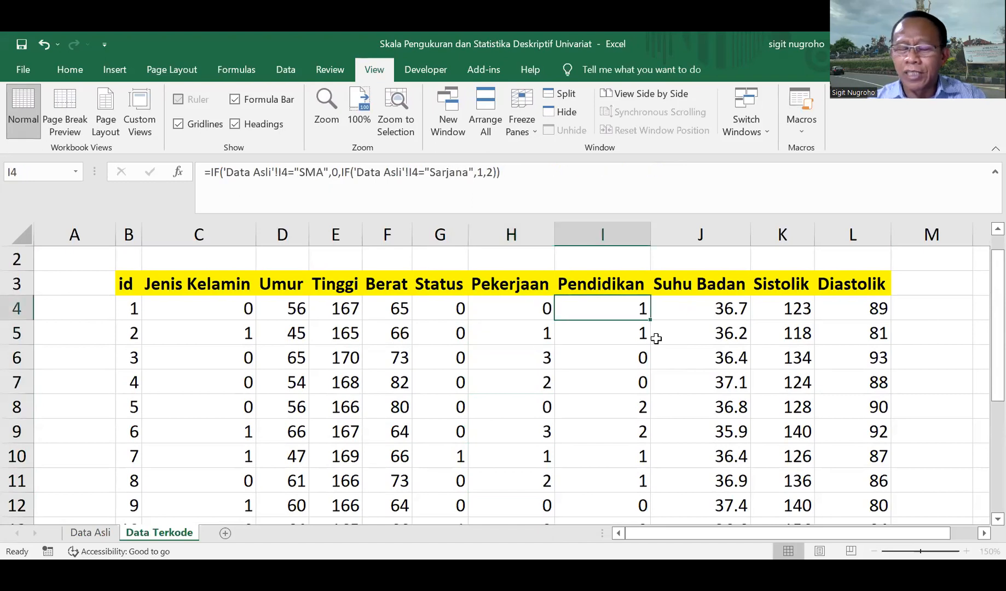
click(513, 166)
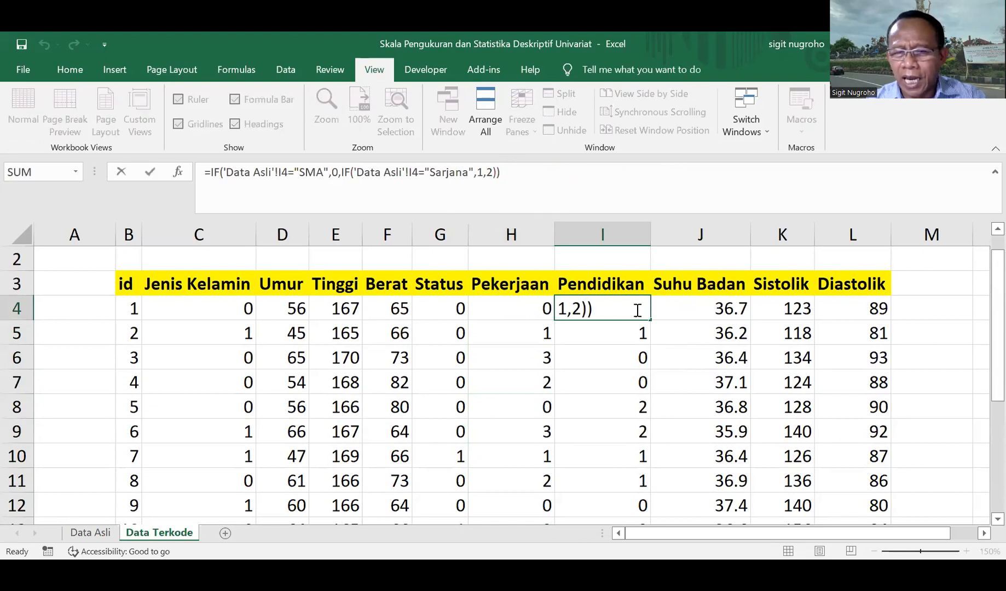
click(613, 310)
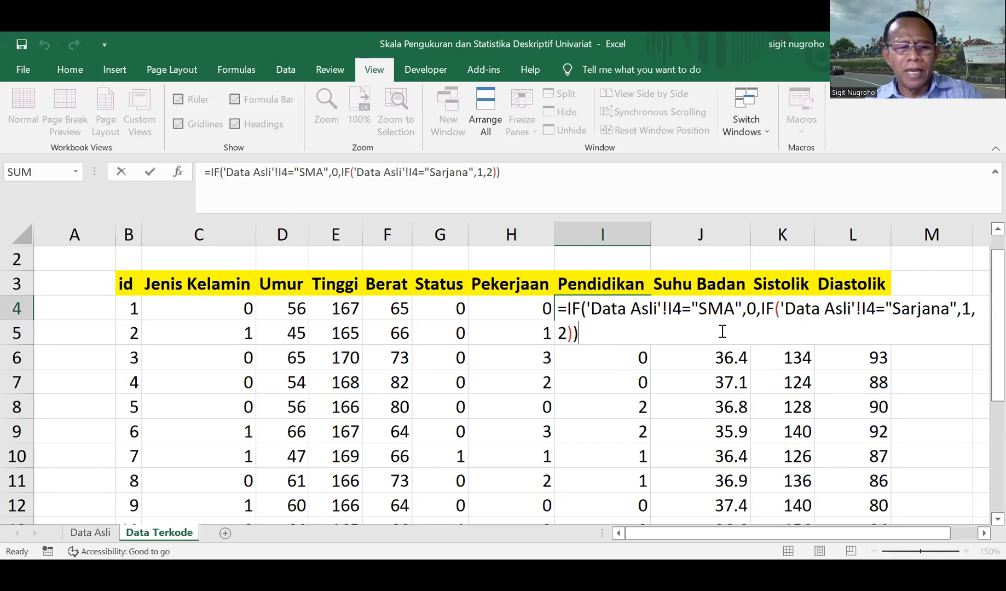
key(ctrl+Return)
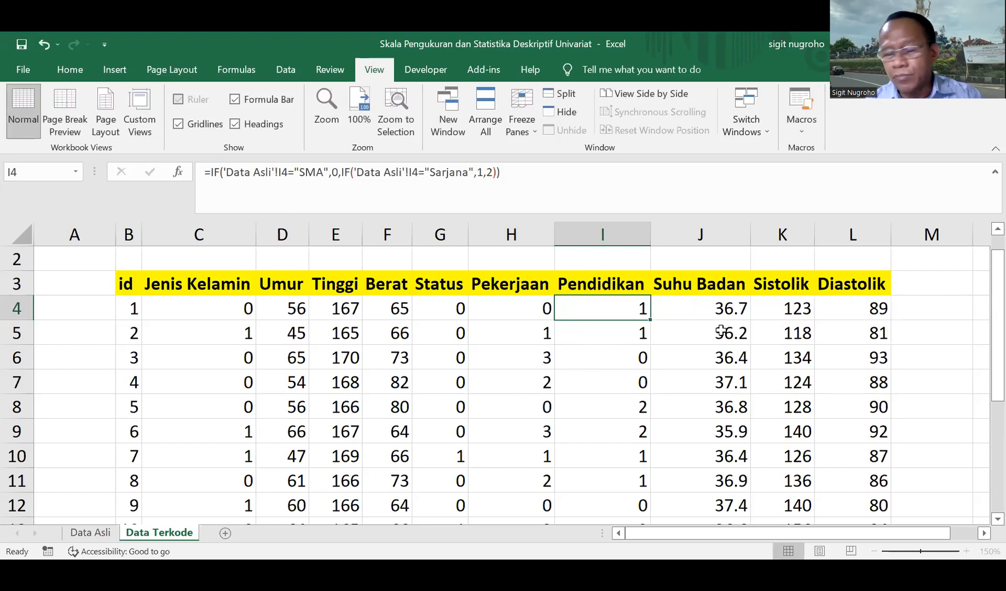
Select empty cell O3 beside the coded table and open the Descriptive Statistics tool of Data Analysis
key(Right)
key(Right)
key(Right)
key(Right)
key(Right)
key(Right)
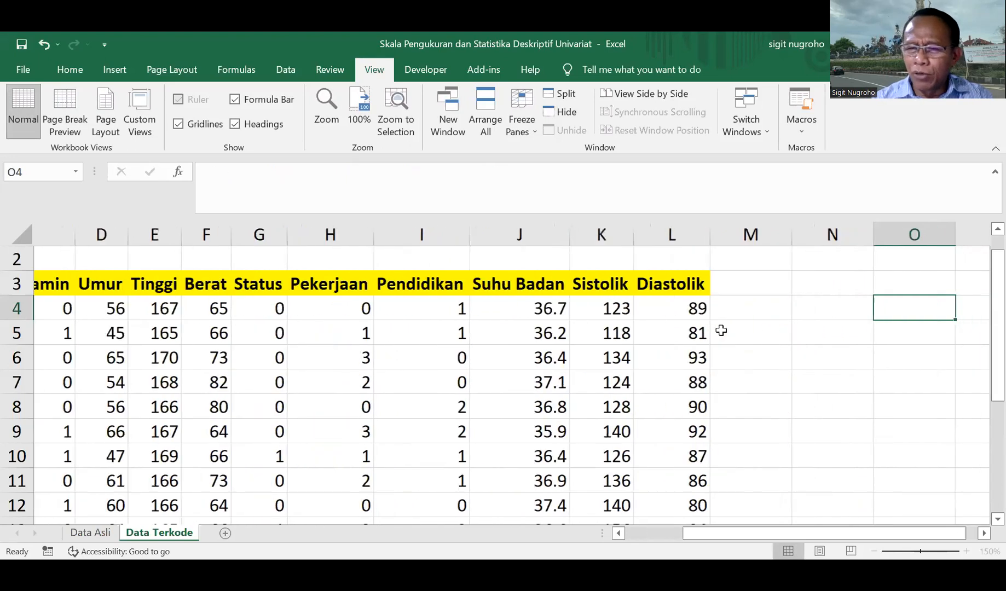
key(Up)
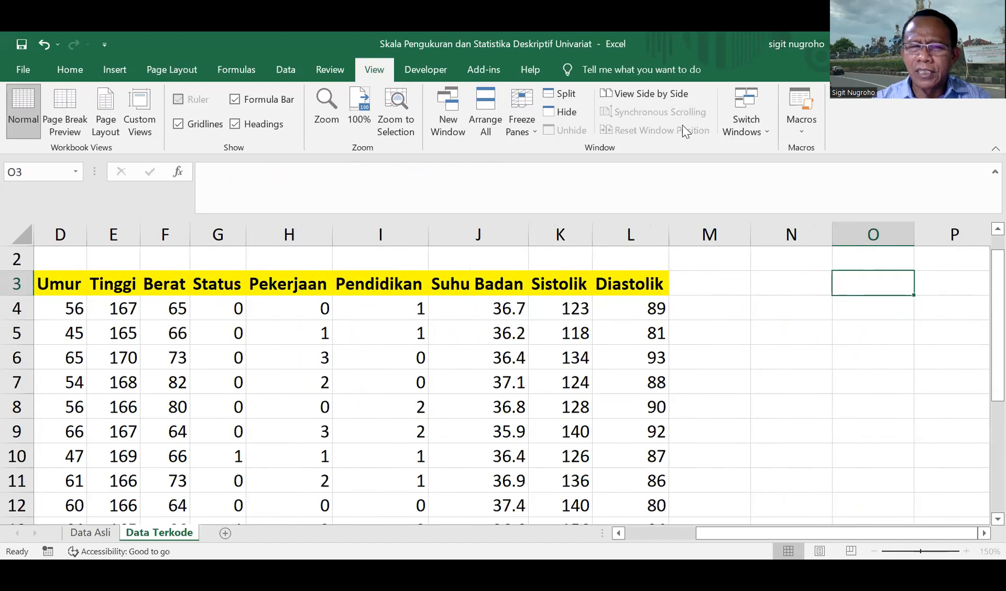
click(280, 71)
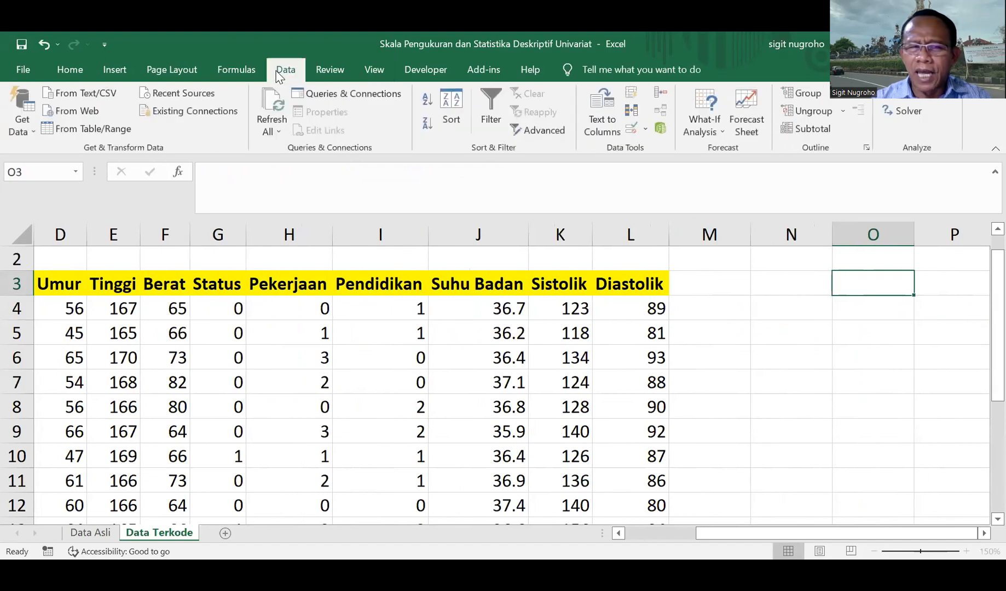
click(912, 99)
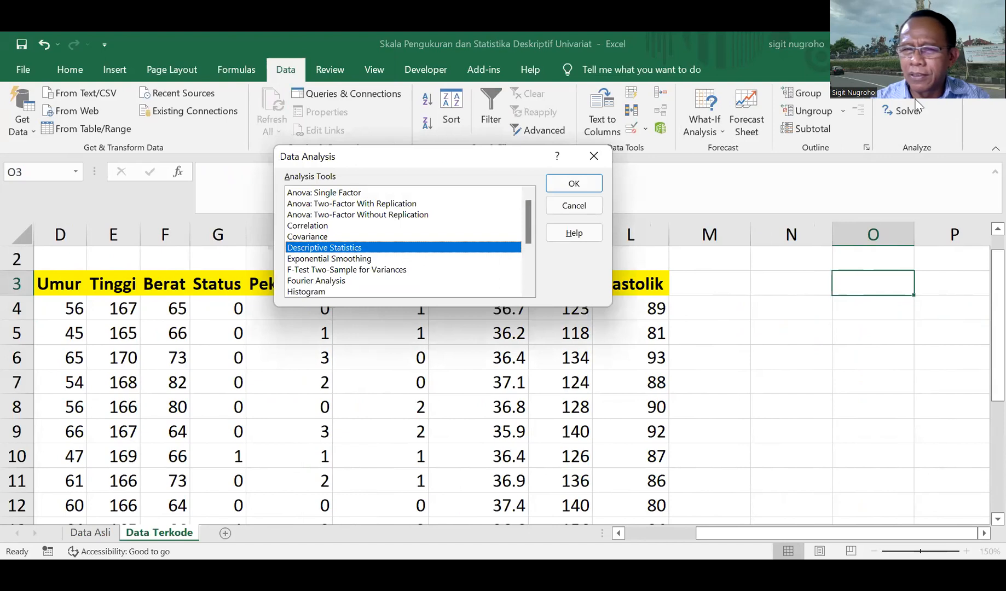
click(574, 184)
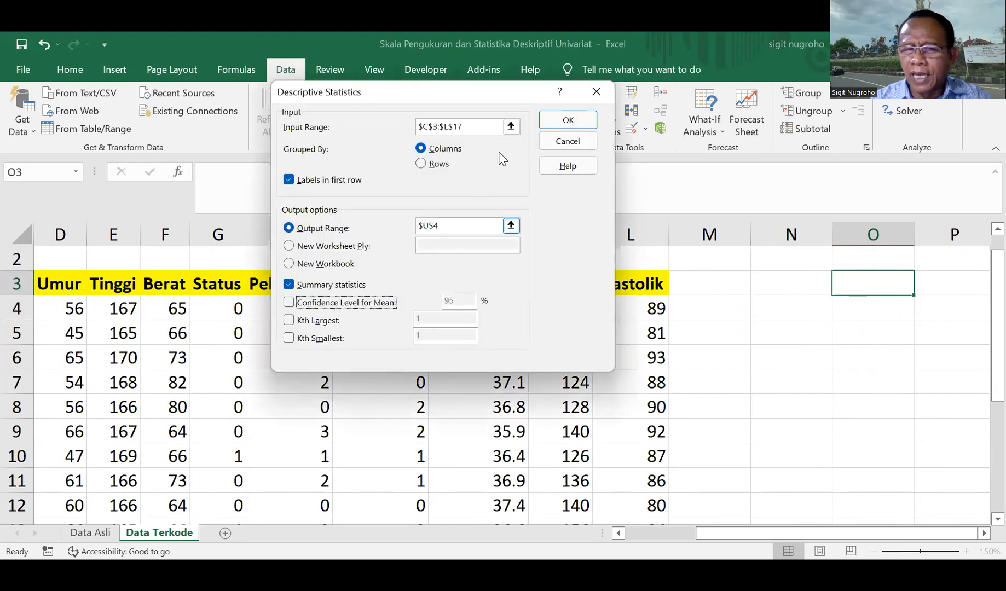
Clear the input range of Descriptive Statistics and reselect C3:L17, from the Jenis Kelamin heading to the last Diastolik value
click(487, 125)
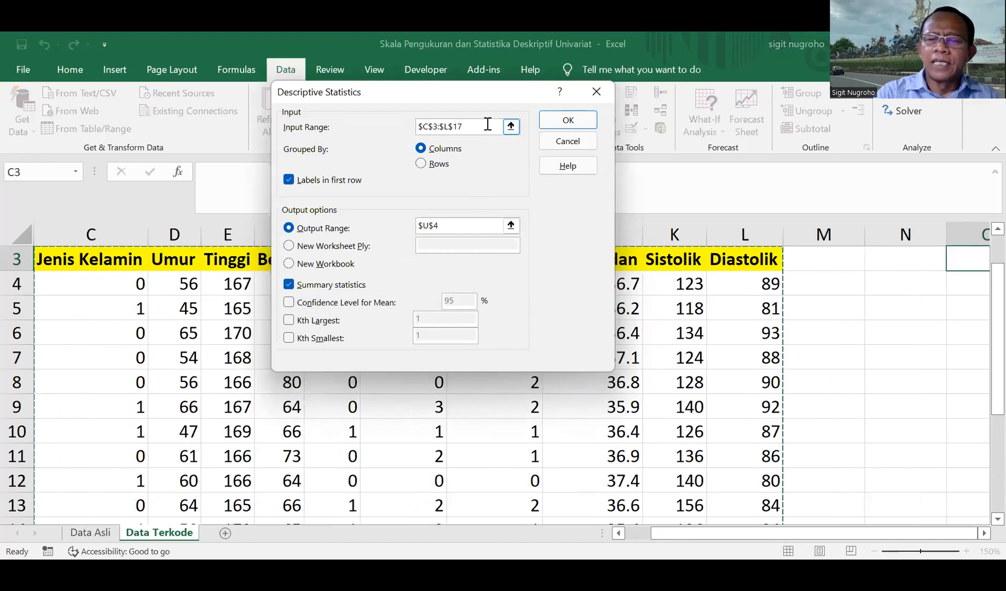
key(BackSpace)
key(BackSpace)
key(BackSpace)
key(BackSpace)
key(BackSpace)
key(BackSpace)
key(BackSpace)
key(BackSpace)
key(BackSpace)
key(BackSpace)
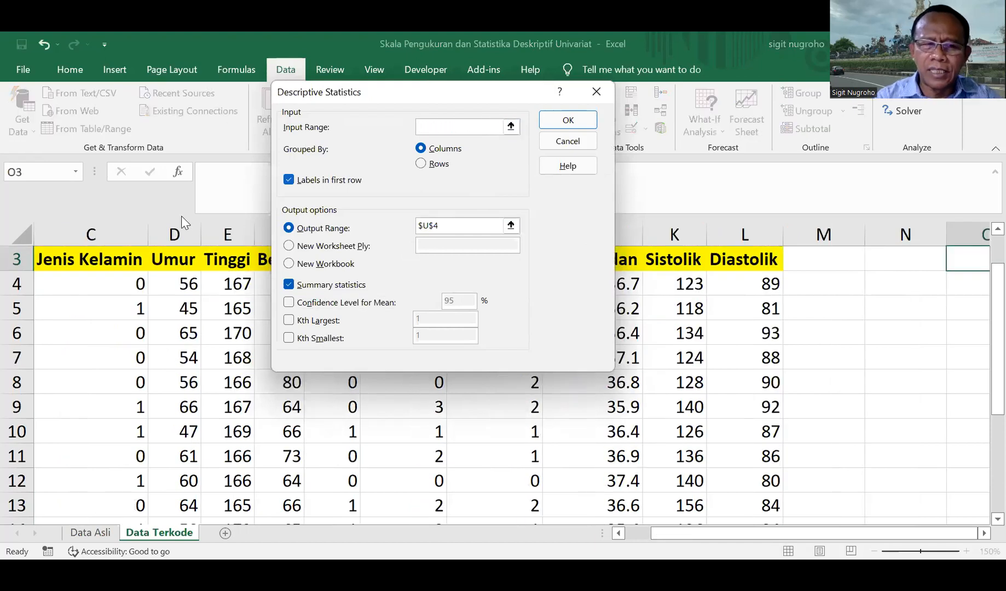
click(99, 259)
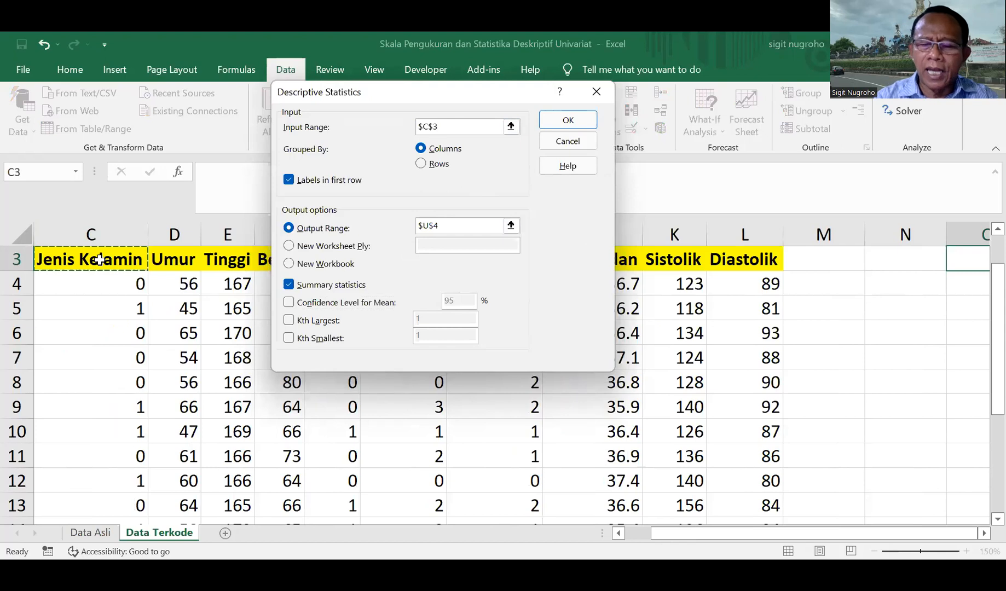
key(Left)
key(Left)
key(Right)
key(Right)
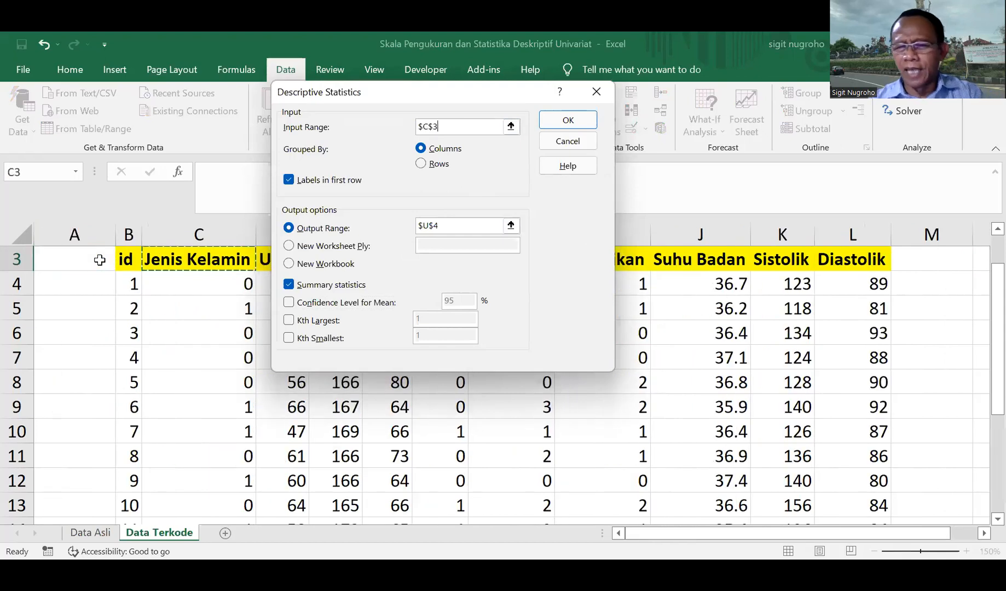
key(ctrl+shift+Right)
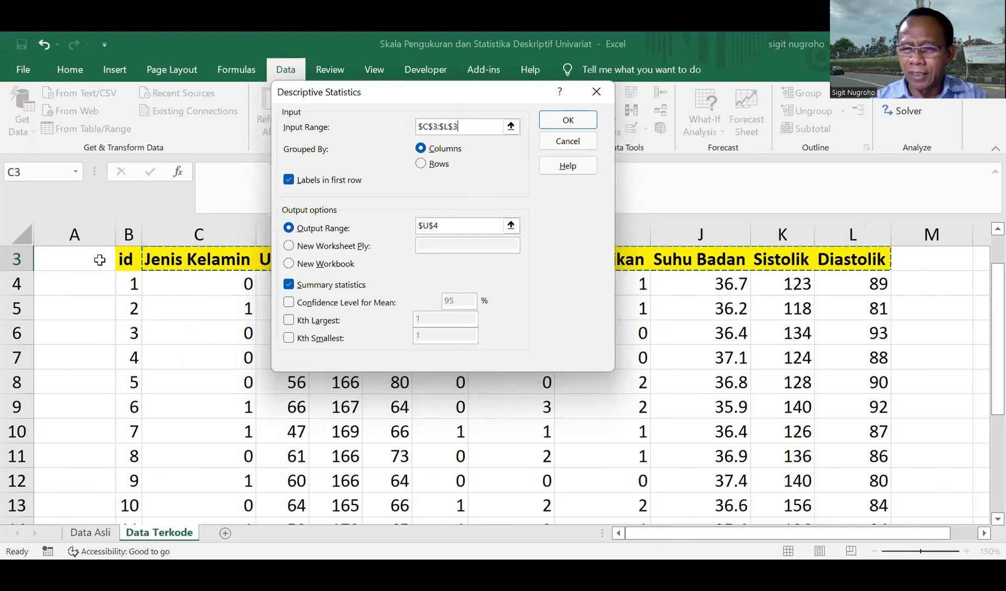
key(ctrl+shift+Down)
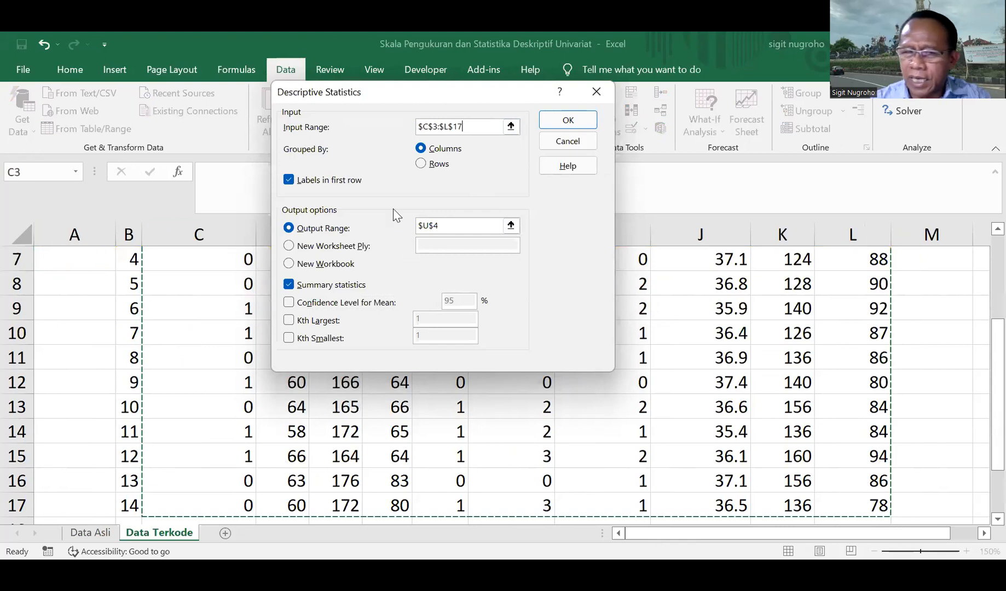
Set the output range to cell P3 and run Descriptive Statistics with labels in first row and summary statistics
click(466, 226)
key(BackSpace)
key(BackSpace)
key(BackSpace)
key(BackSpace)
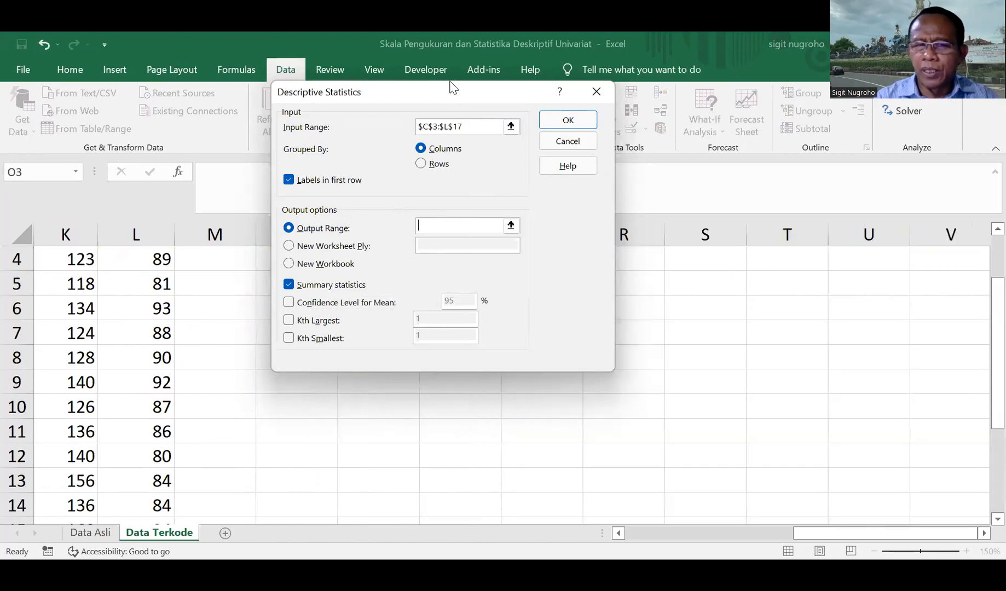
drag(449, 98, 236, 137)
click(468, 265)
scroll(468, 264, up, 1)
click(468, 264)
key(Down)
key(Down)
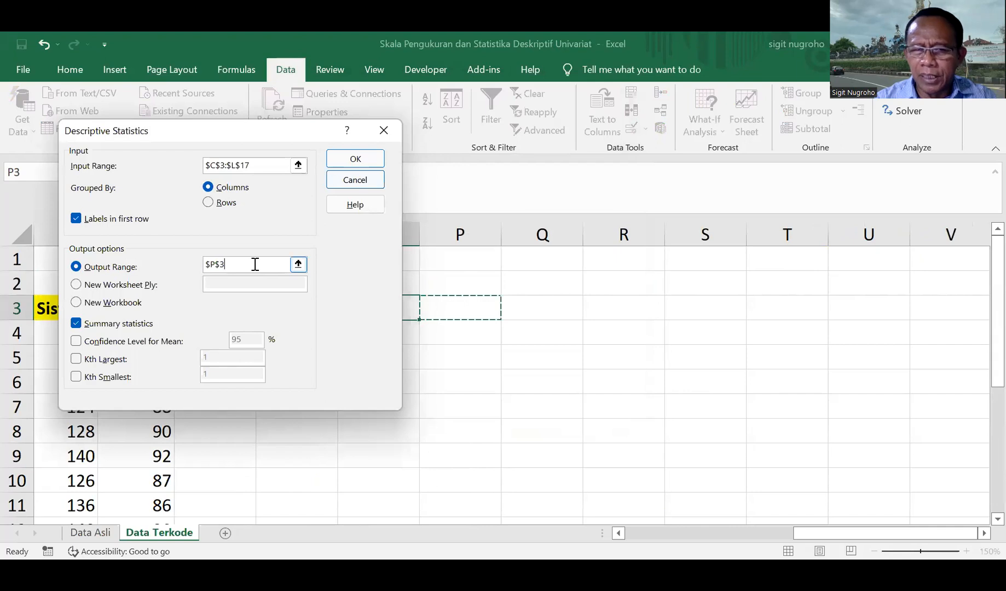
click(345, 161)
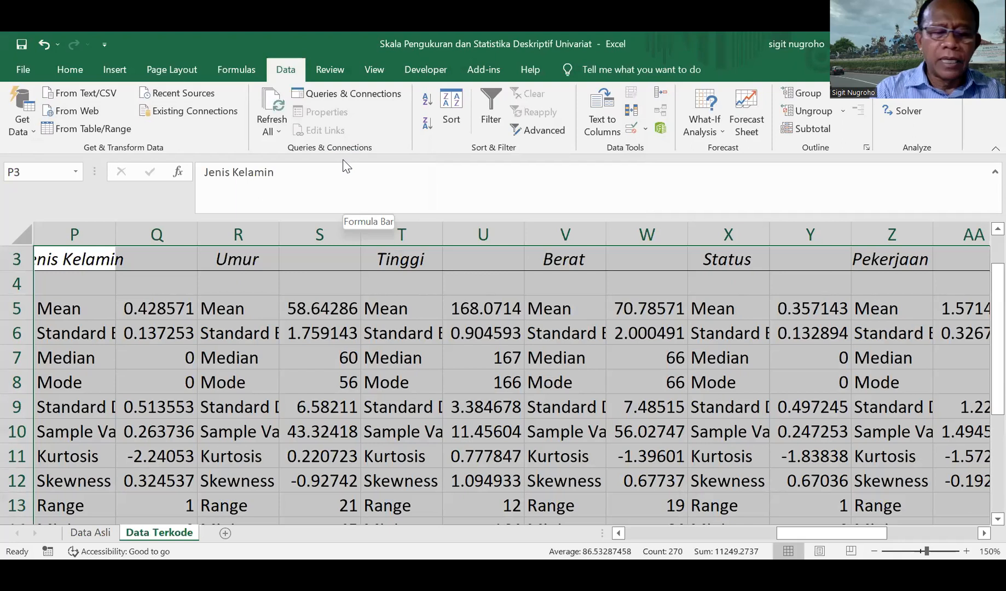
AutoFit the column widths of the descriptive statistics output, and select the Jenis Kelamin heading in P3
key(alt+o)
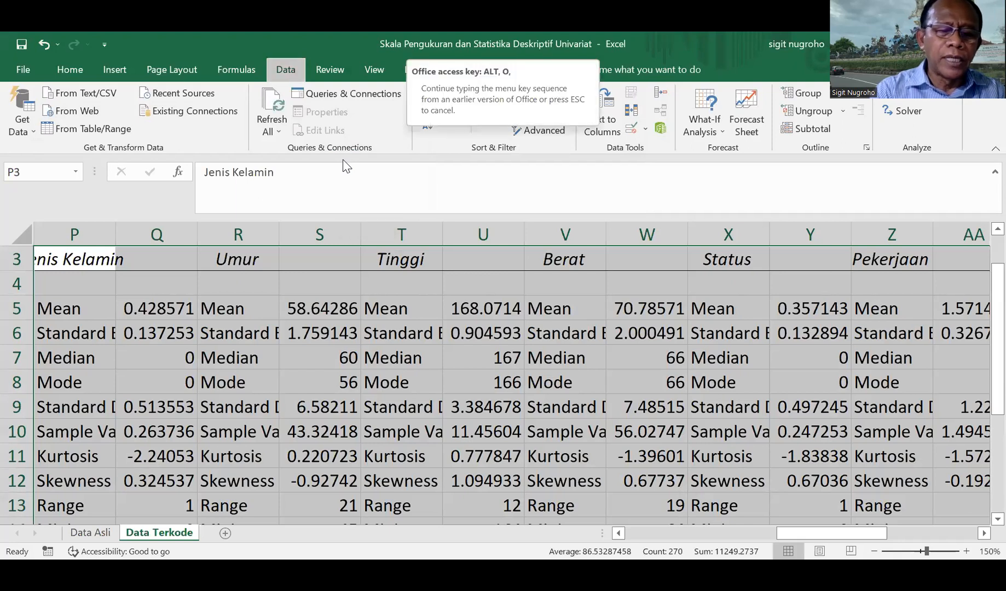
key(c)
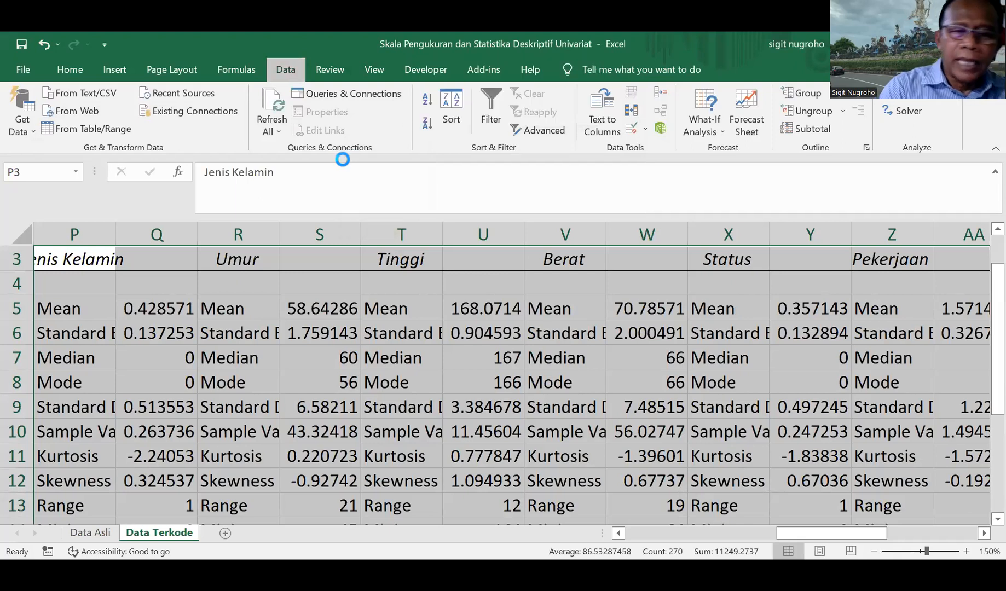
key(a)
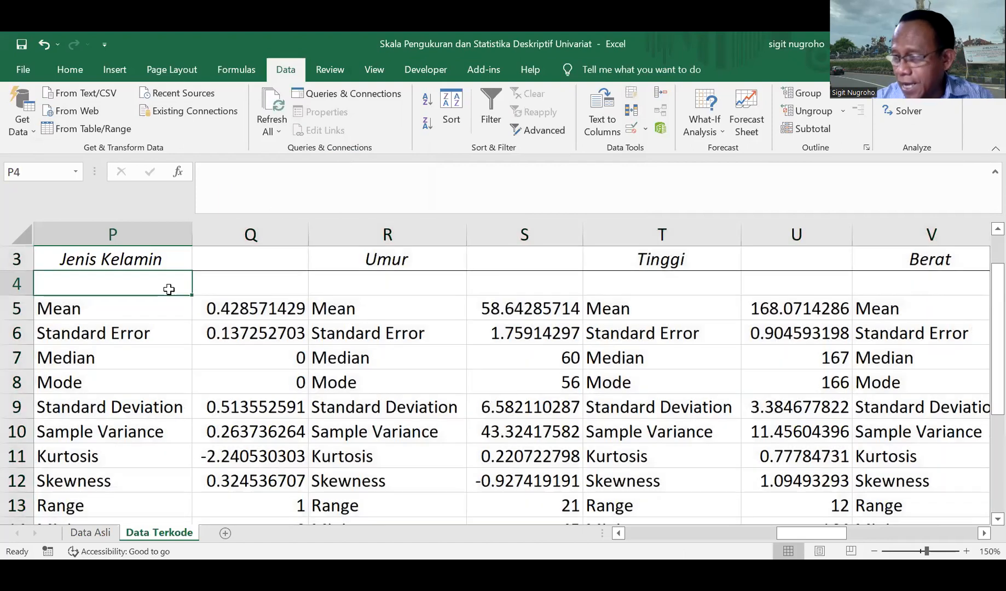
key(Up)
scroll(168, 290, up, 1)
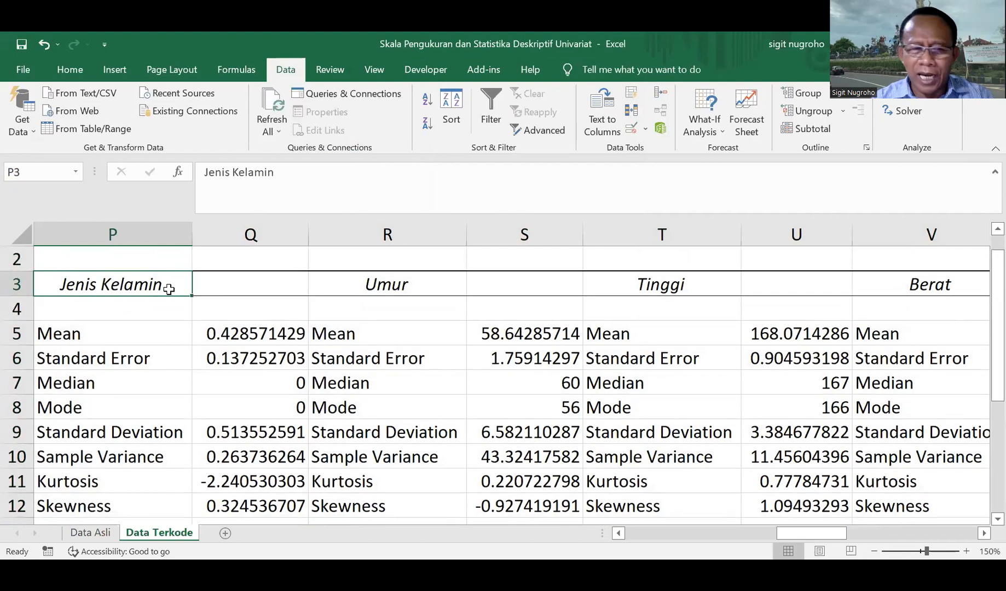
Color the Jenis Kelamin heading in P3 of the statistics output red
key(Right)
key(Down)
key(Down)
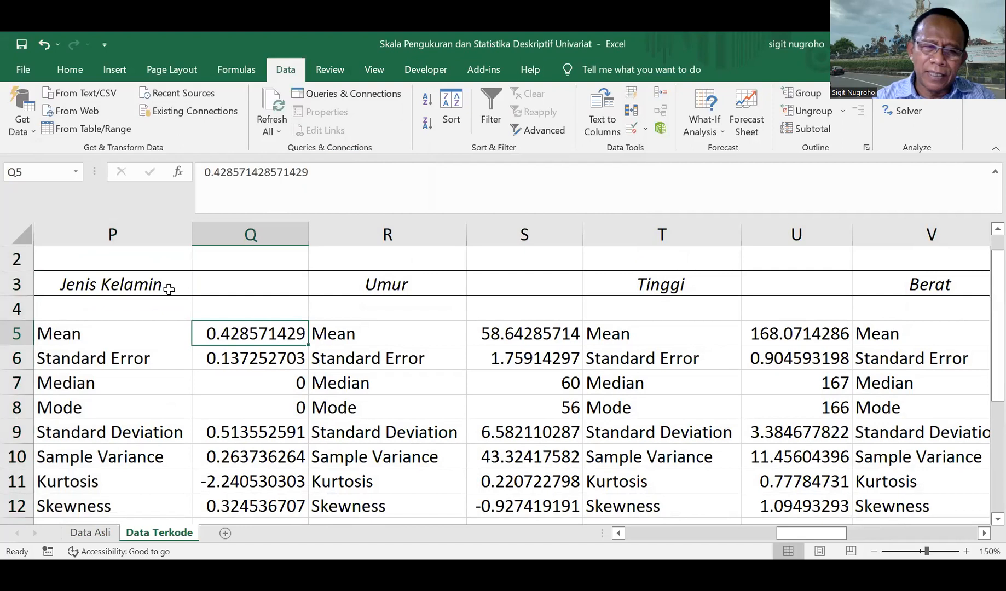
key(Up)
key(Up)
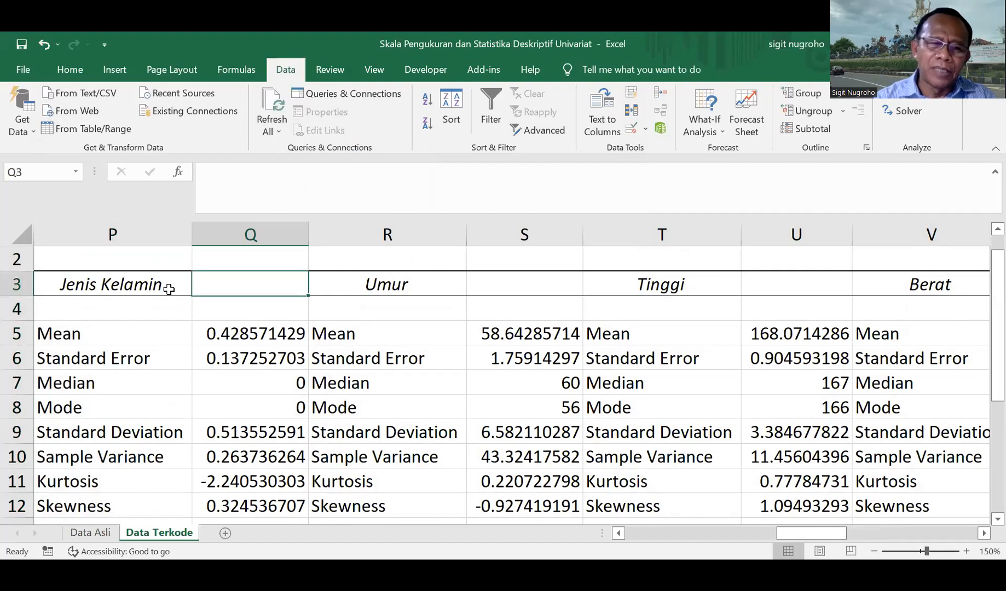
key(Left)
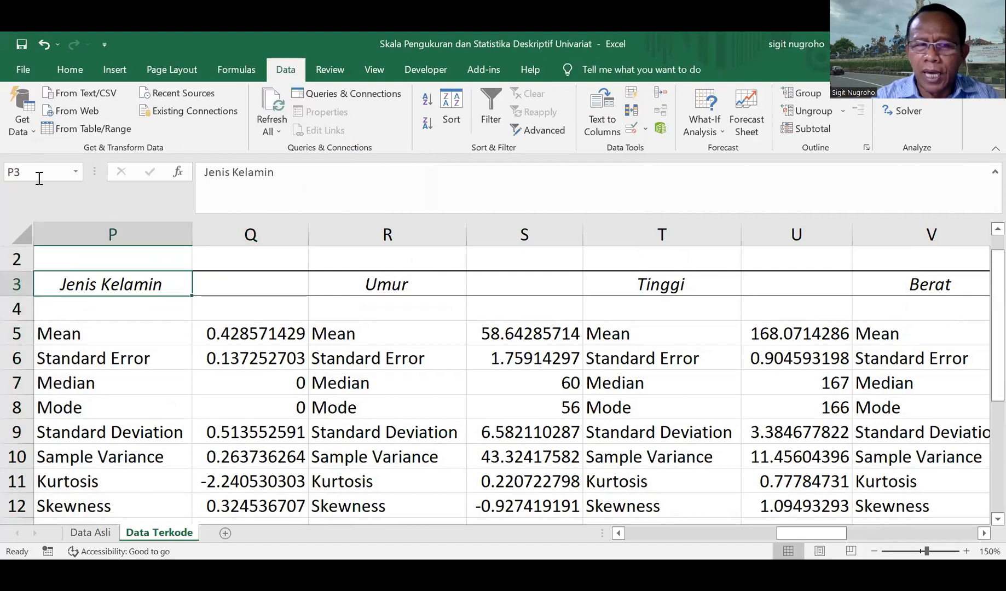
click(65, 73)
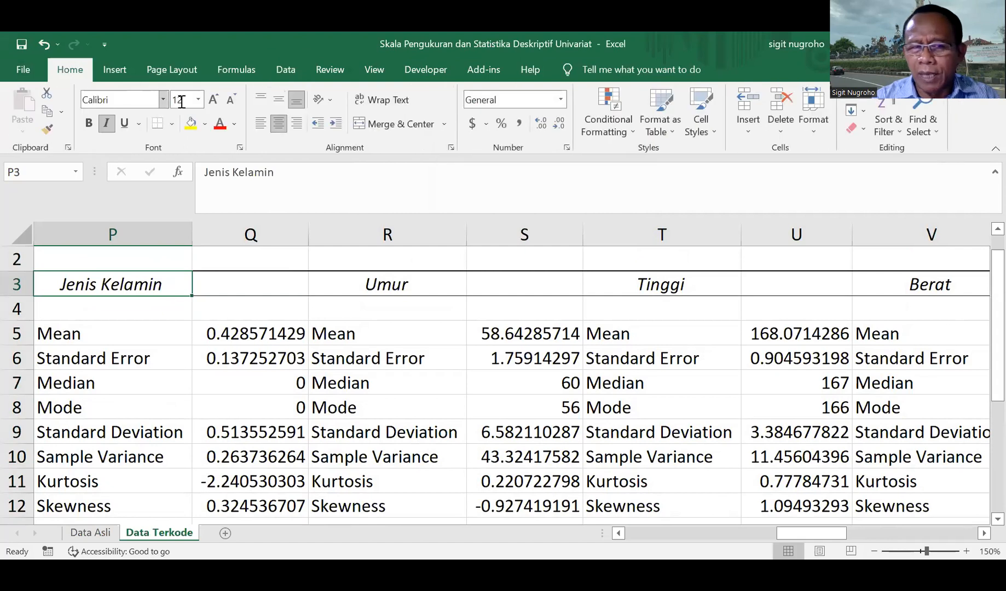
click(220, 125)
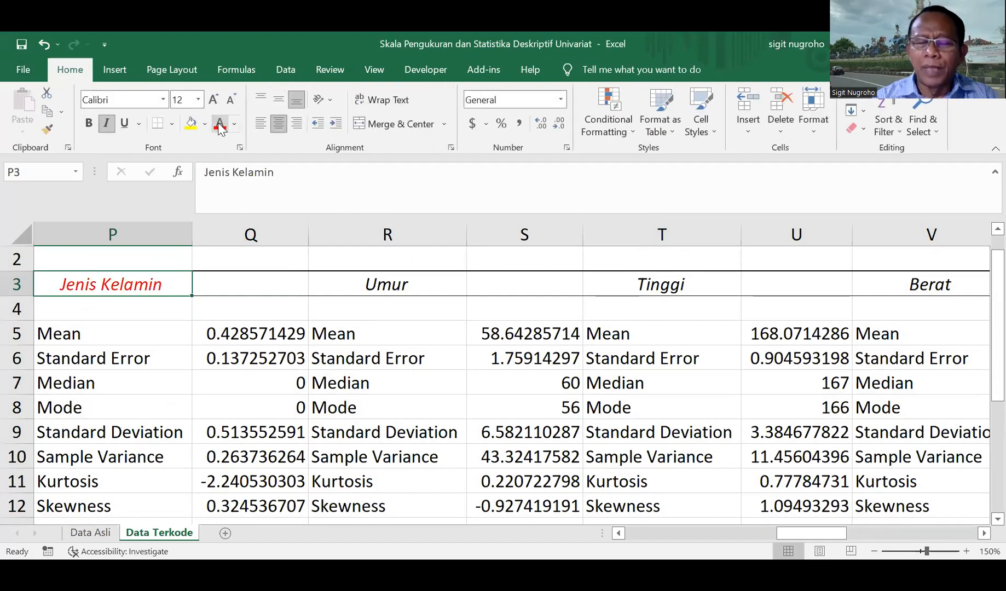
Examine the Jenis Kelamin statistics in column Q, from the mean down to the count
key(Right)
key(Down)
key(Down)
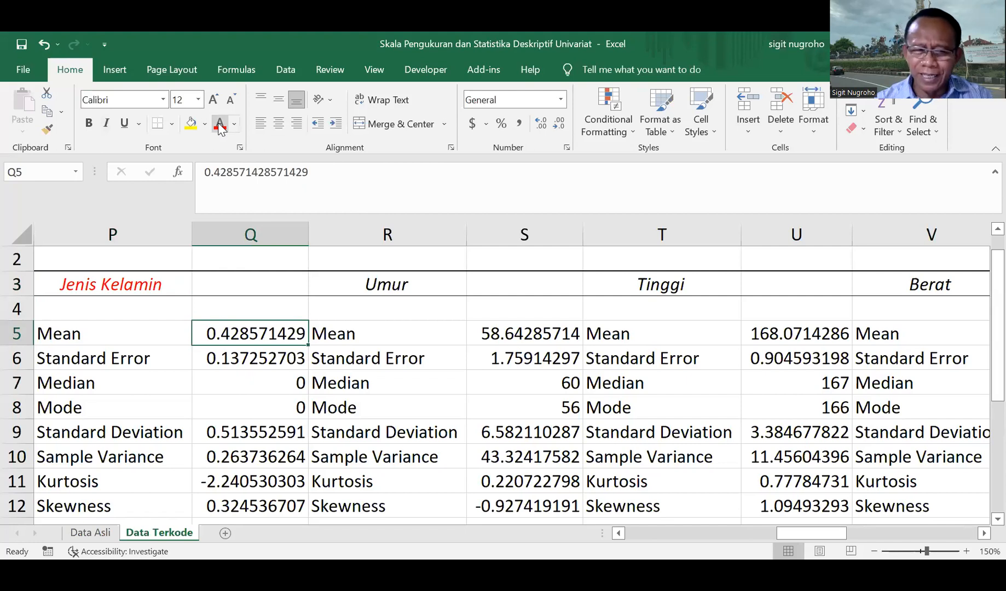
key(Down)
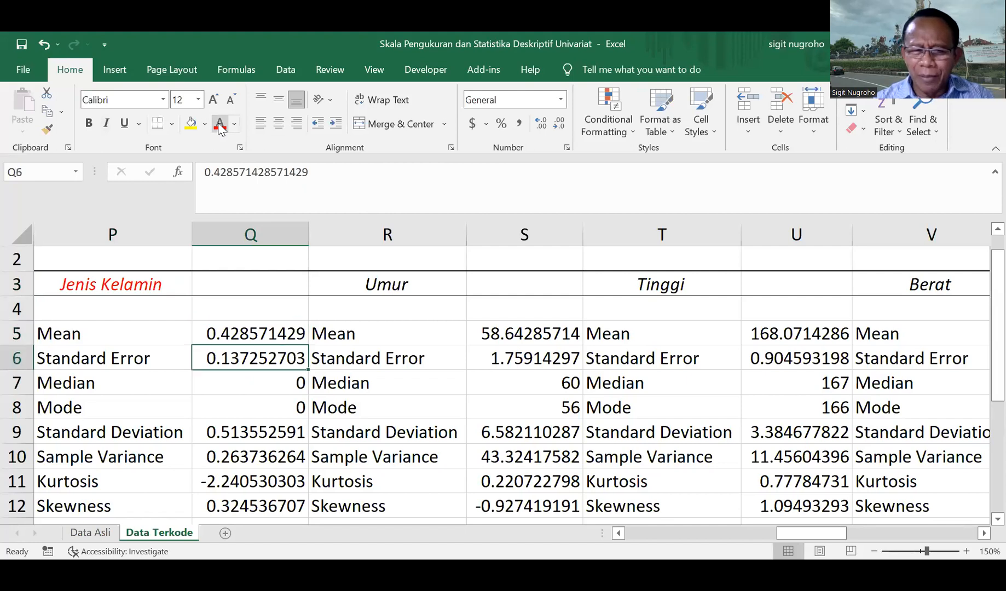
key(Up)
key(Down)
key(Down)
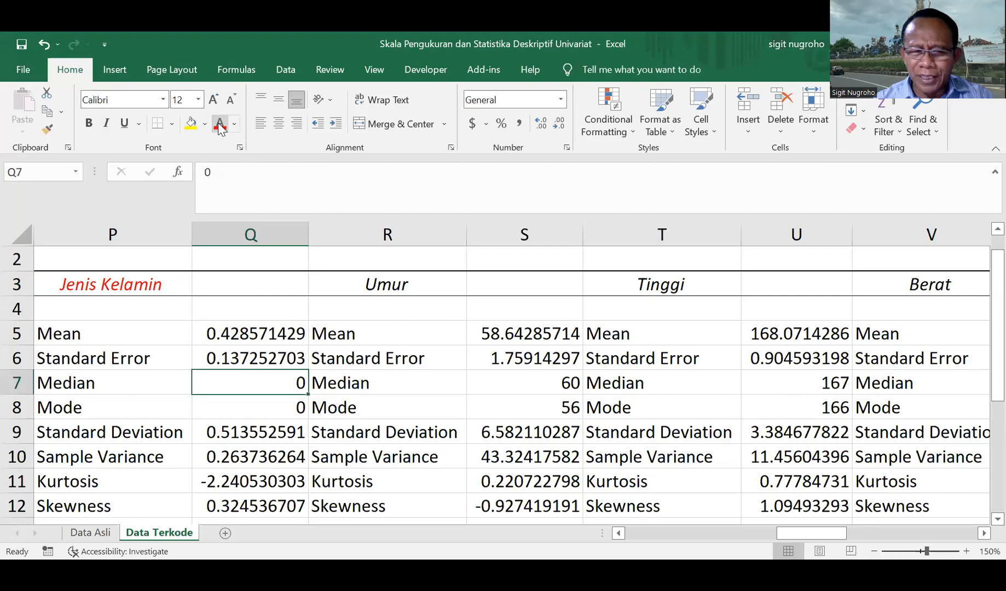
key(Down)
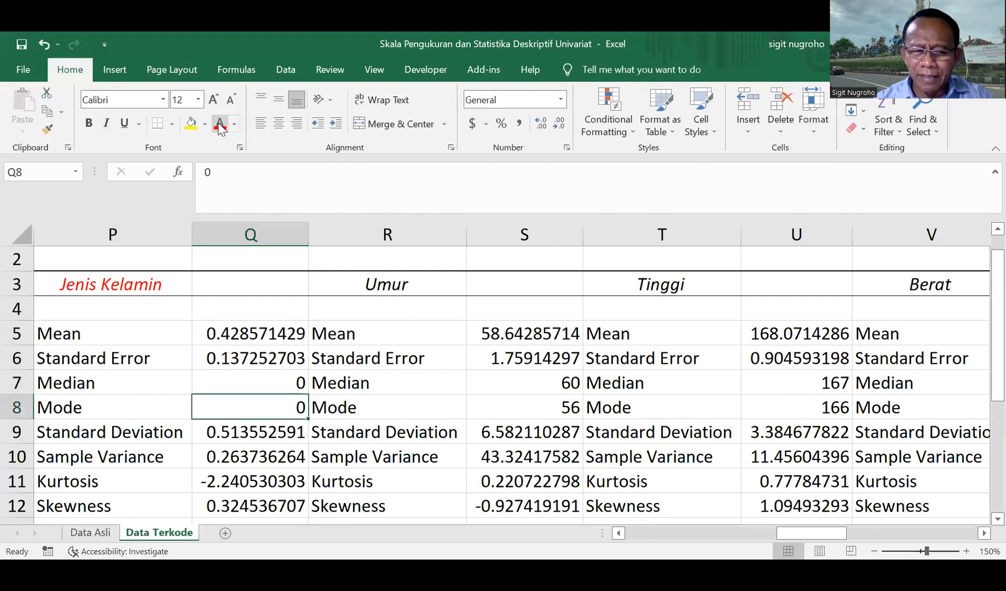
key(Down)
key(Down)
key(Down)
key(Down)
key(Down)
key(Down)
key(Down)
key(Down)
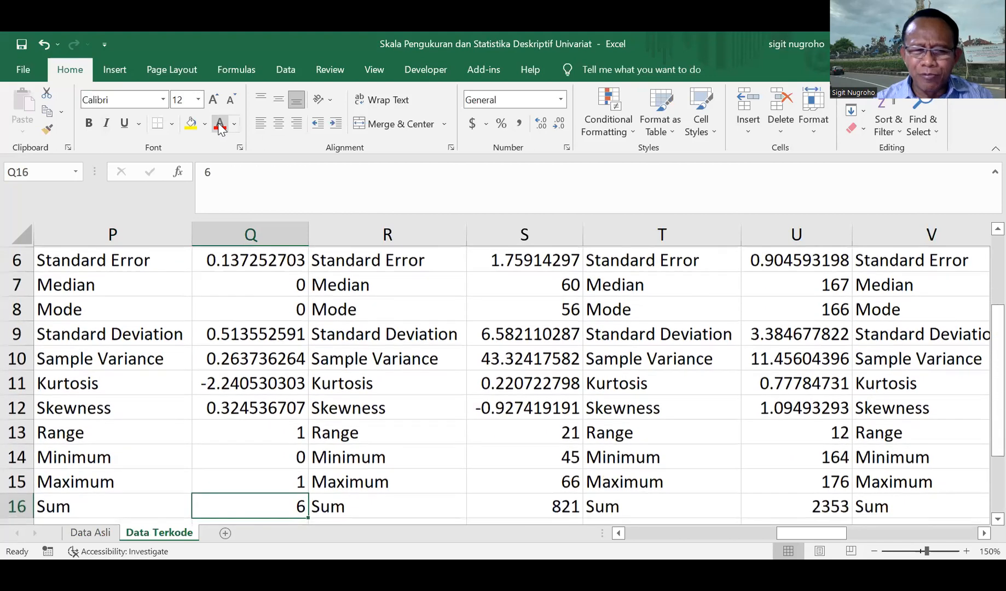
key(Down)
key(Down)
key(Down)
key(Down)
key(Up)
key(Up)
key(Up)
key(Up)
key(Up)
key(Up)
key(Up)
key(Up)
key(Up)
key(Up)
key(Up)
key(Up)
key(Up)
key(Up)
key(Up)
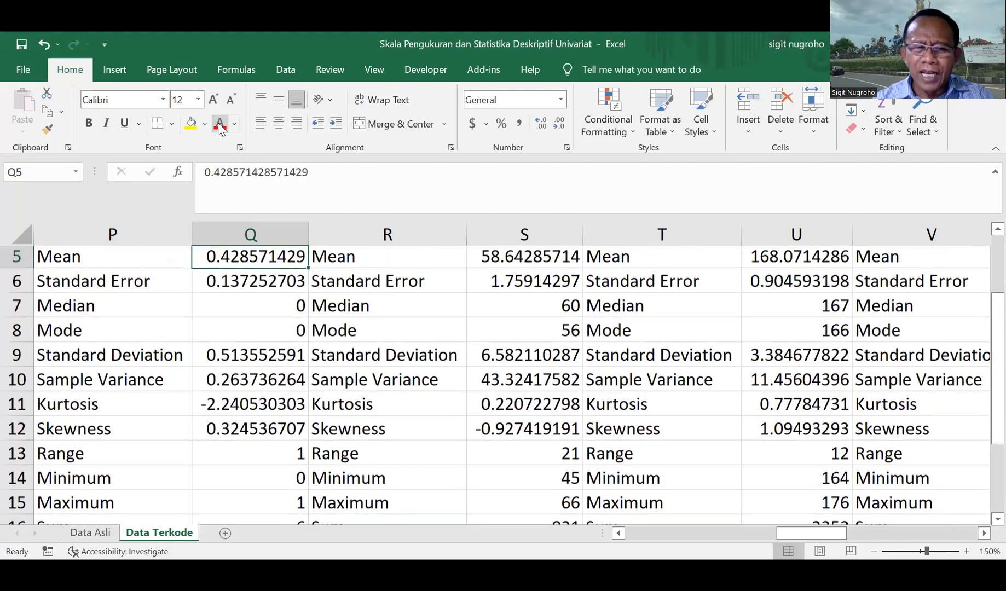
key(Up)
key(Up)
key(Up)
key(Up)
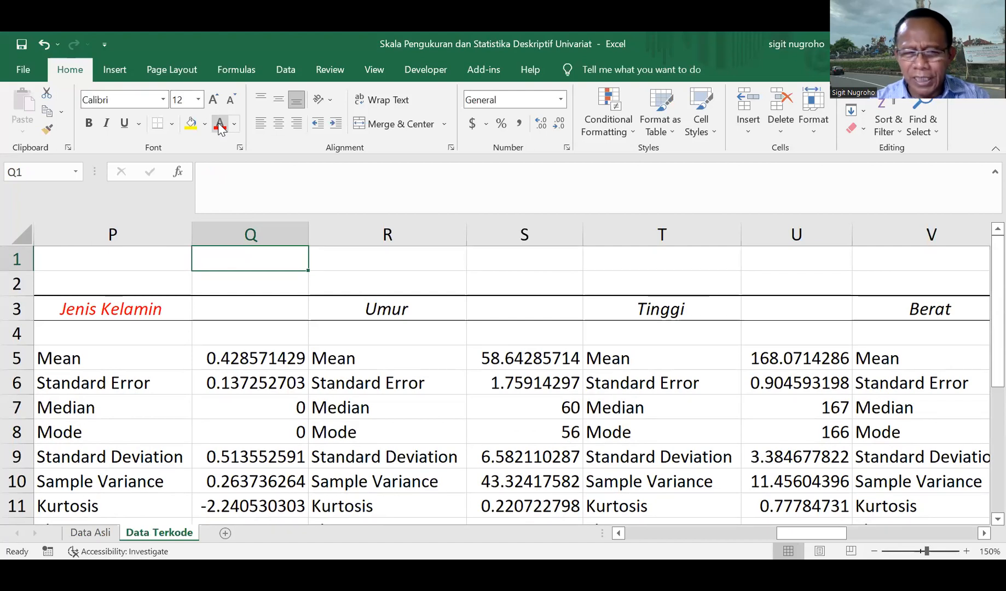
Label the measurement scale above the Jenis Kelamin heading by entering Nominal in cell P2
click(518, 353)
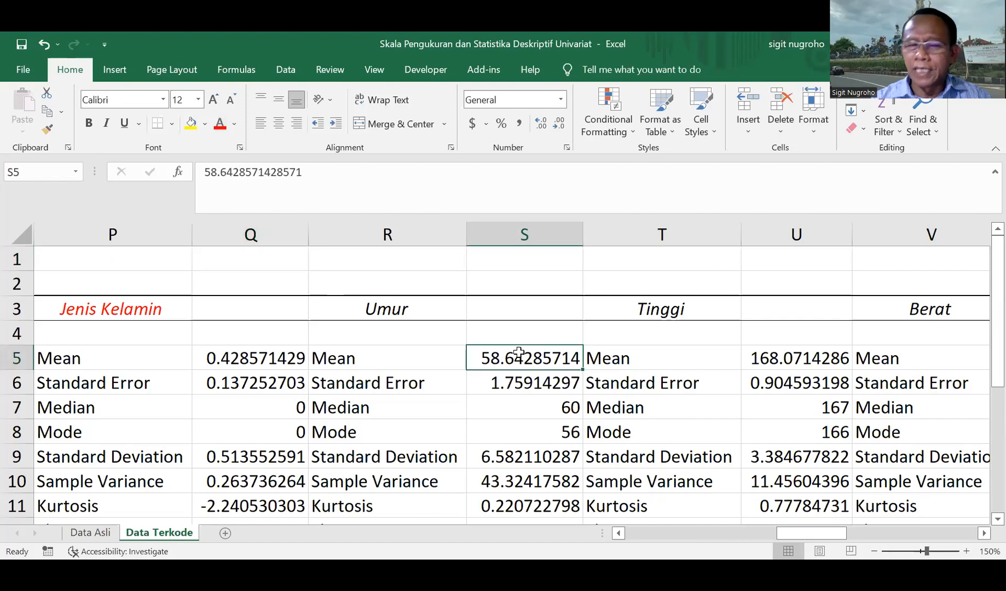
key(Up)
key(Up)
key(Up)
key(Left)
key(Left)
key(Left)
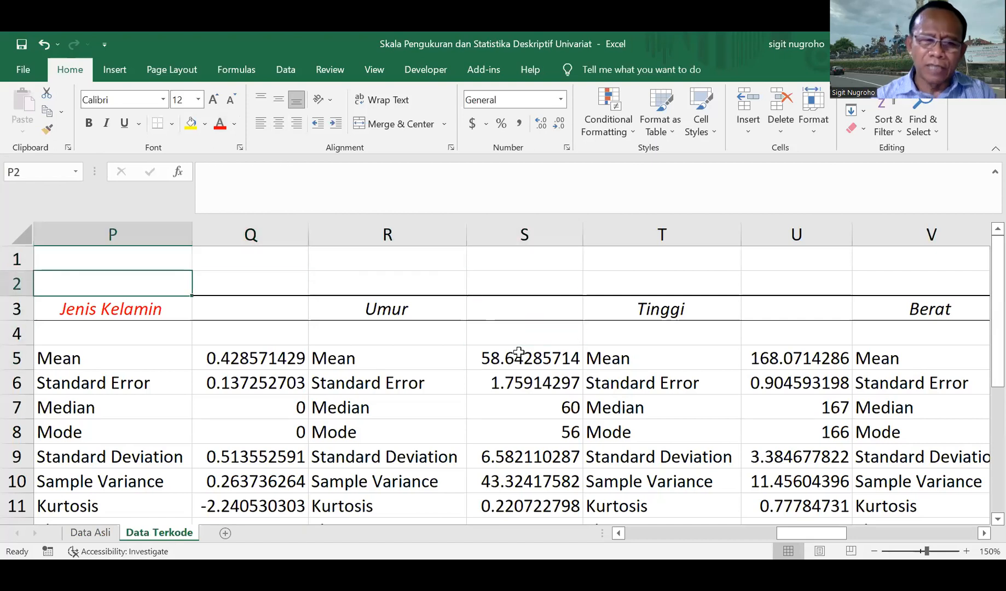
text(Nominal)
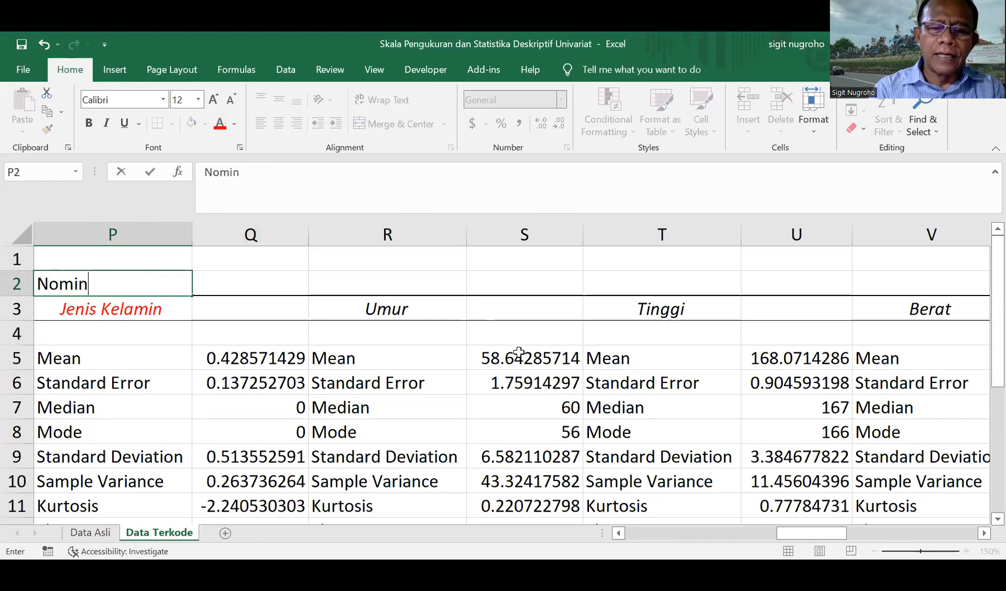
Label the measurement scale above the Umur heading by entering Rasio in cell R2
key(Right)
key(Right)
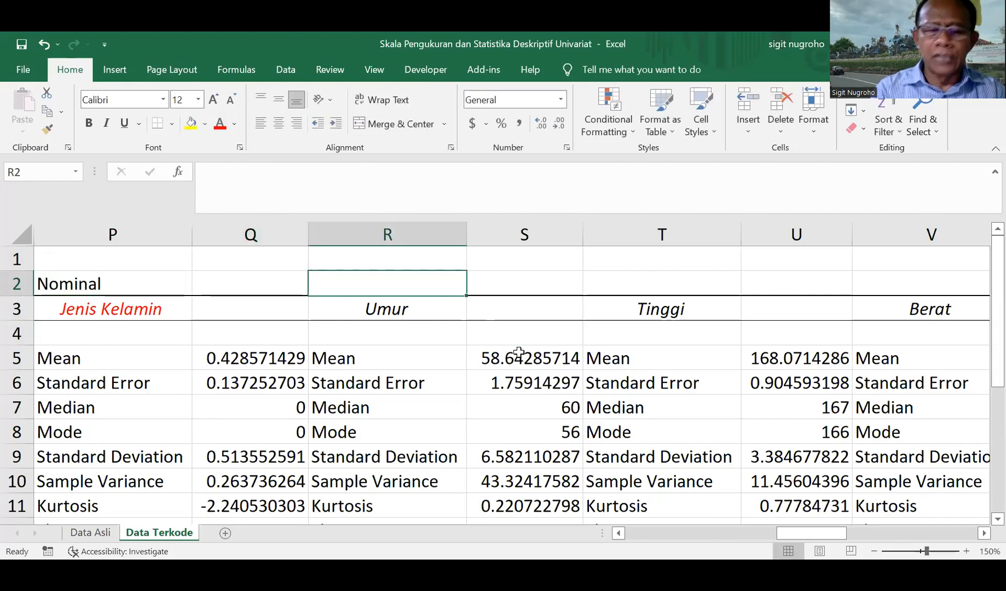
text(Rasio)
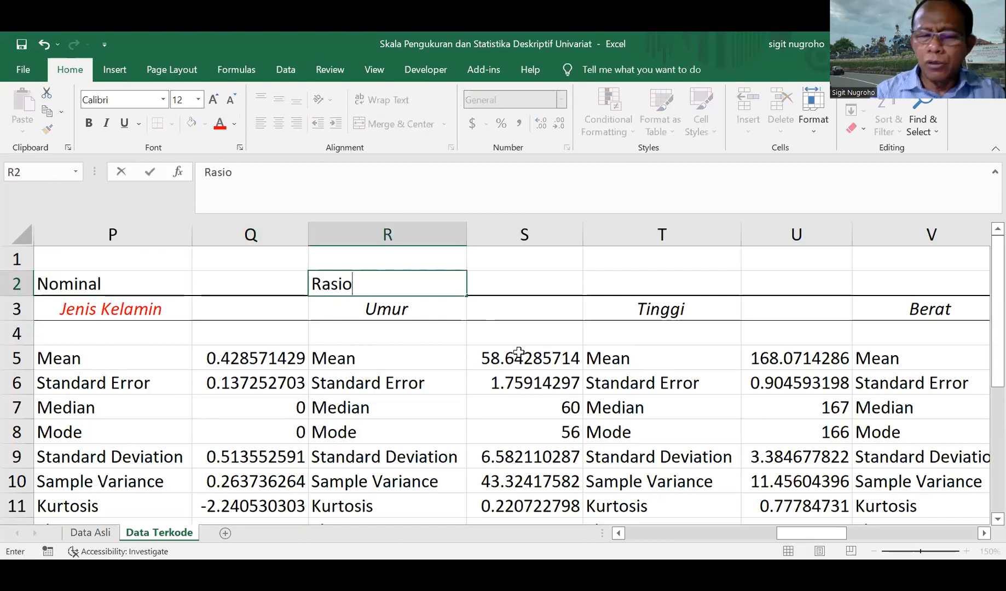
key(Return)
Examine the Umur statistics in column S, from the mean through the median, mode, standard deviation and variance to the kurtosis
key(Down)
key(Down)
key(Right)
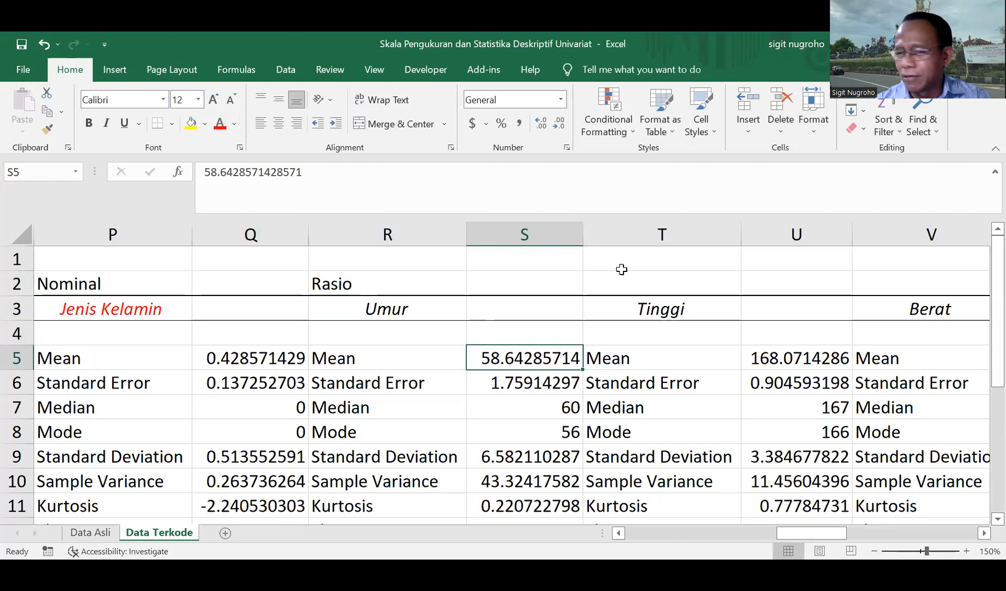
key(Down)
key(Down)
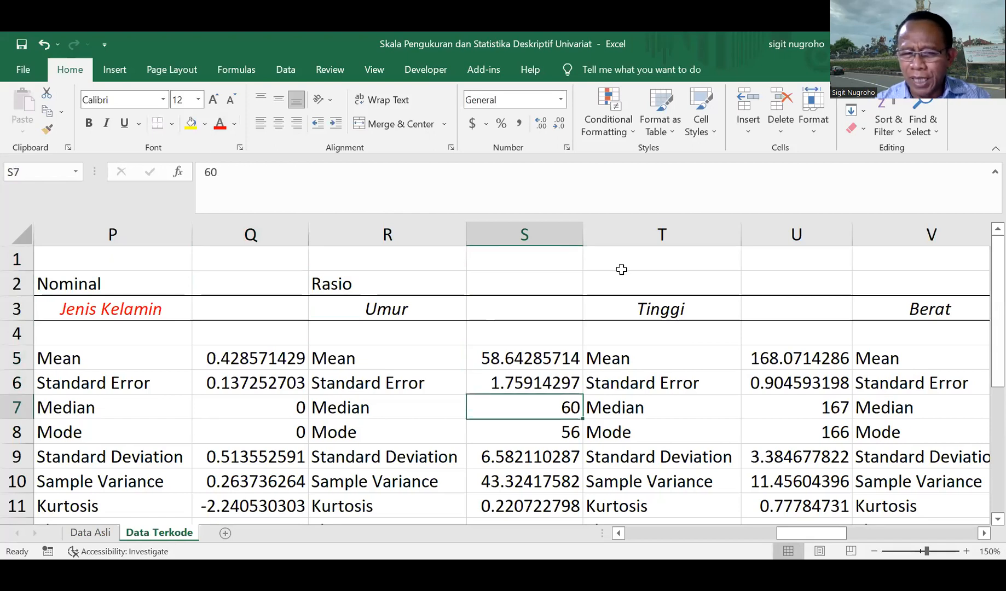
key(Down)
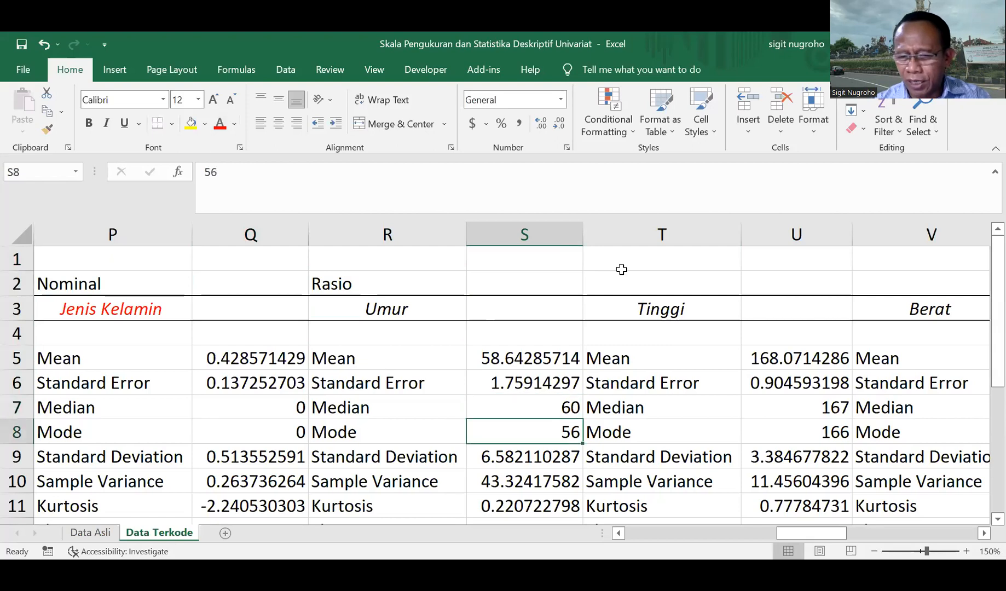
key(Down)
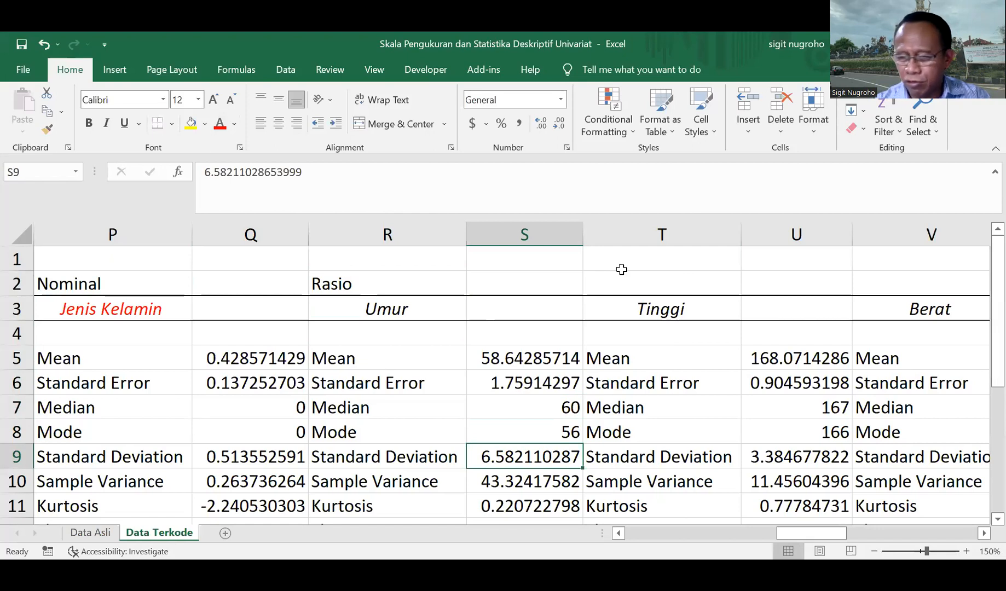
key(Down)
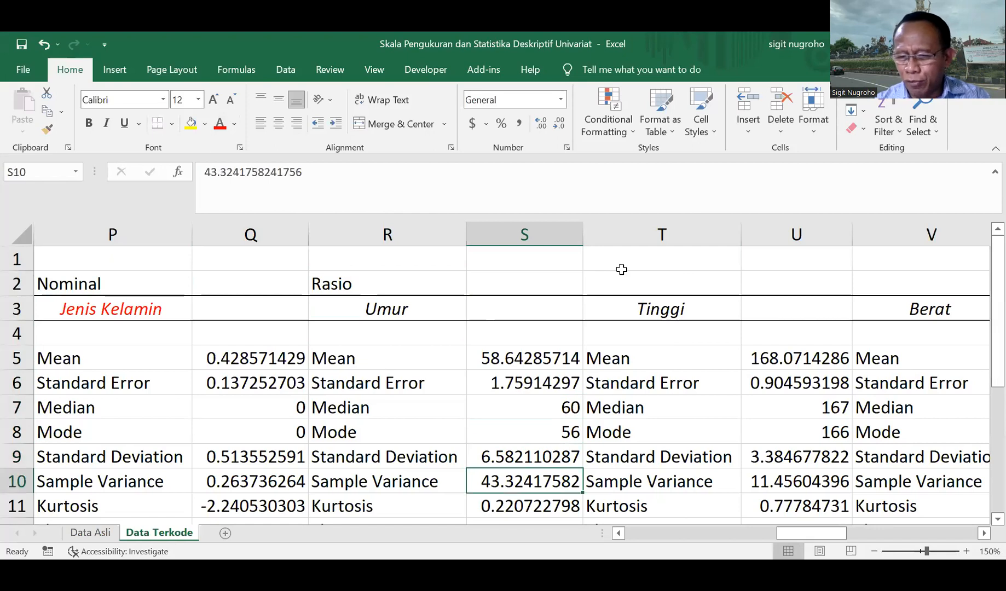
key(Down)
key(Down)
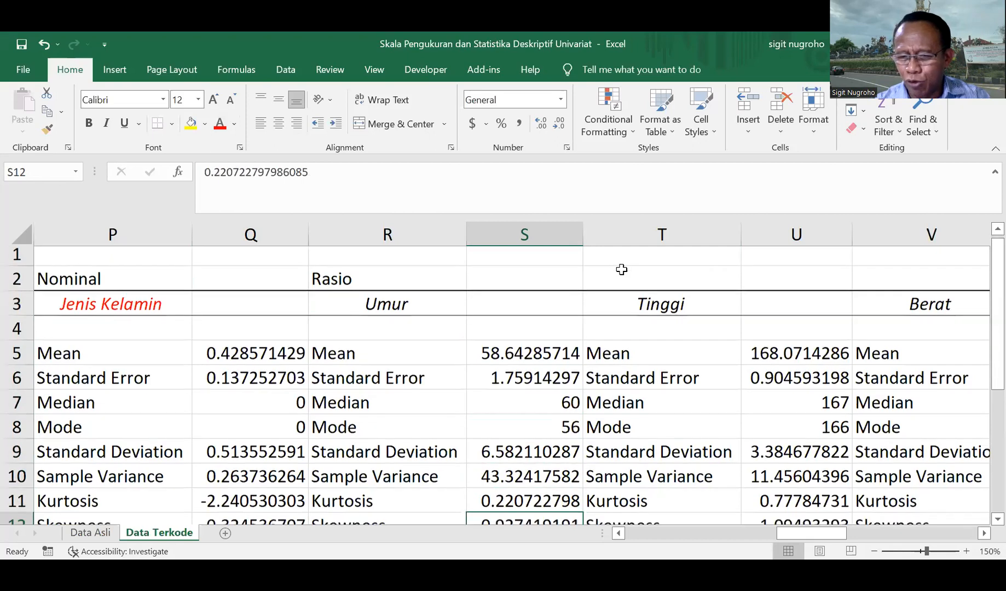
key(Down)
key(Down)
key(Up)
key(Up)
key(Up)
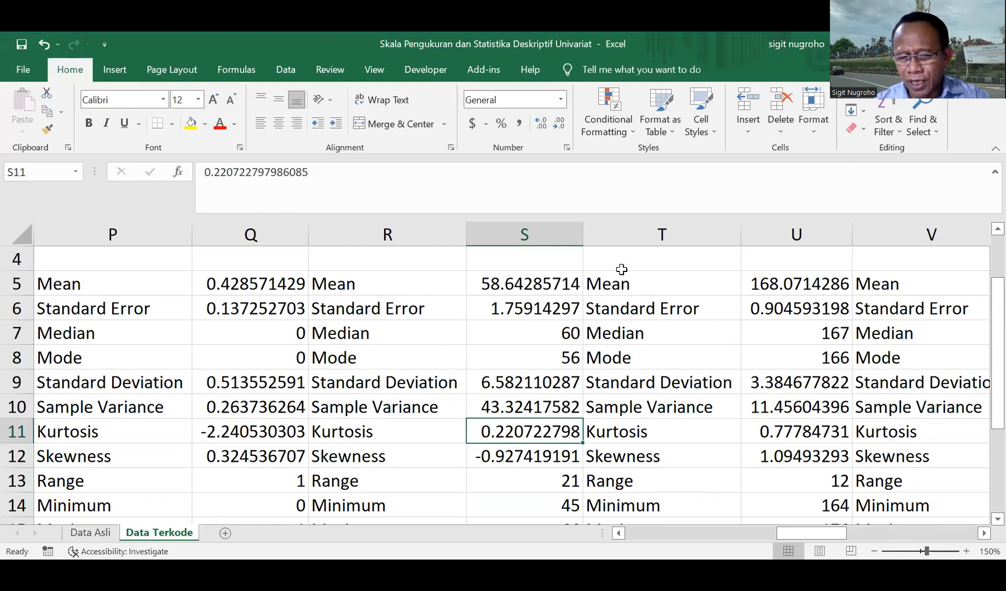
Examine the remaining Umur statistics in column S: skewness, range, minimum, maximum, sum and count
key(Down)
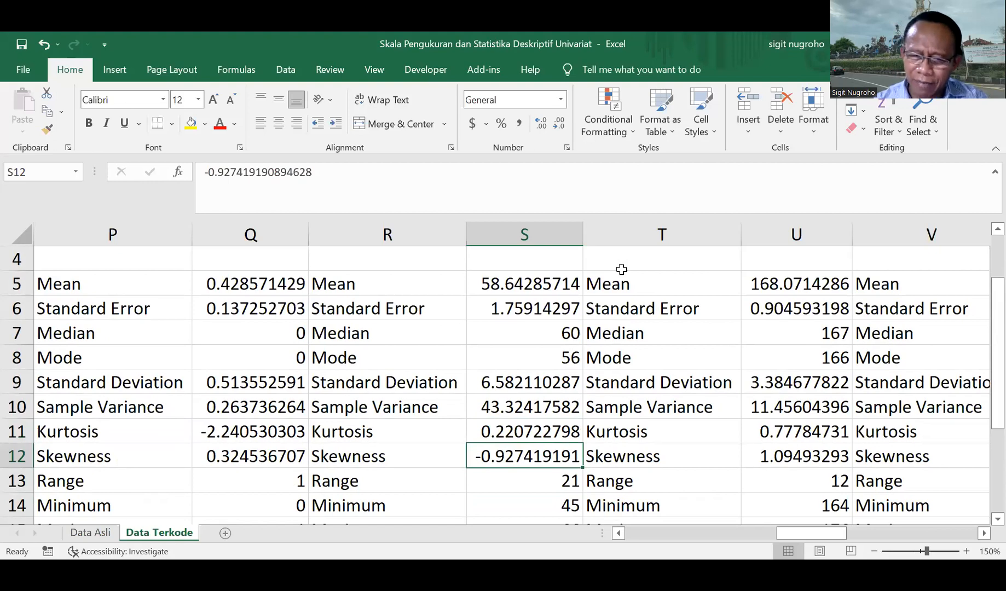
key(Down)
key(Down)
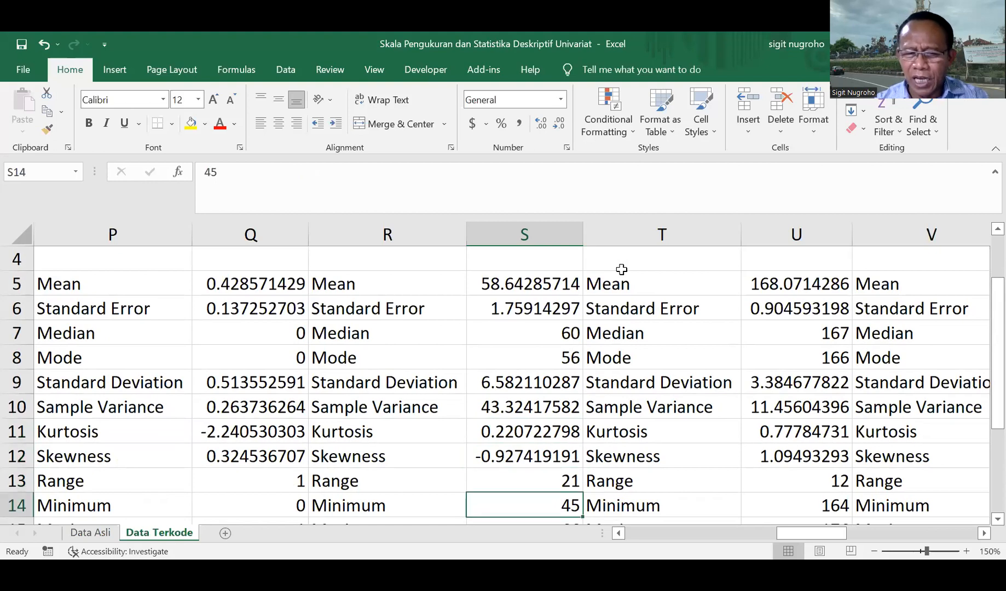
key(Down)
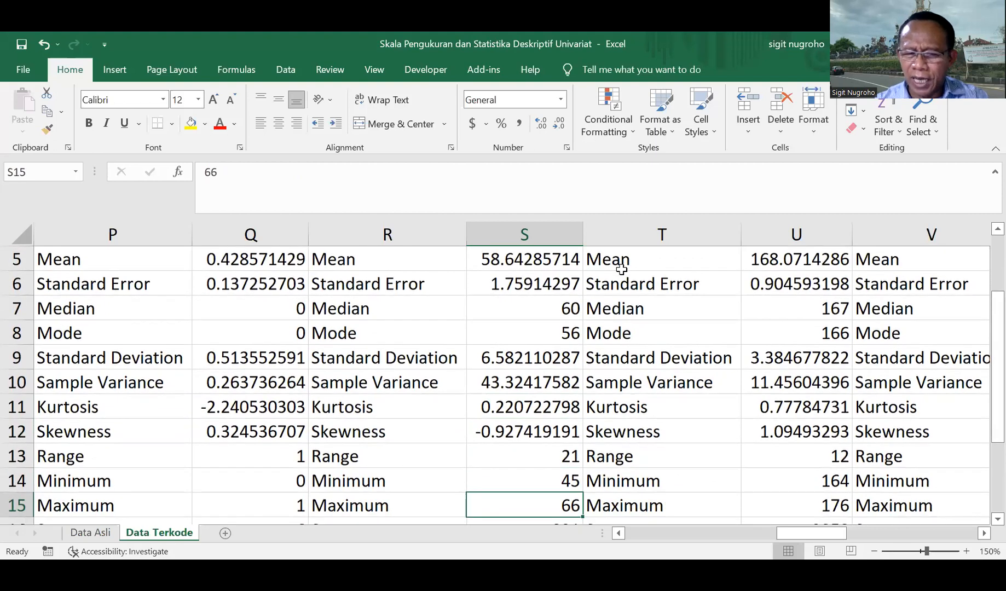
key(Up)
key(Up)
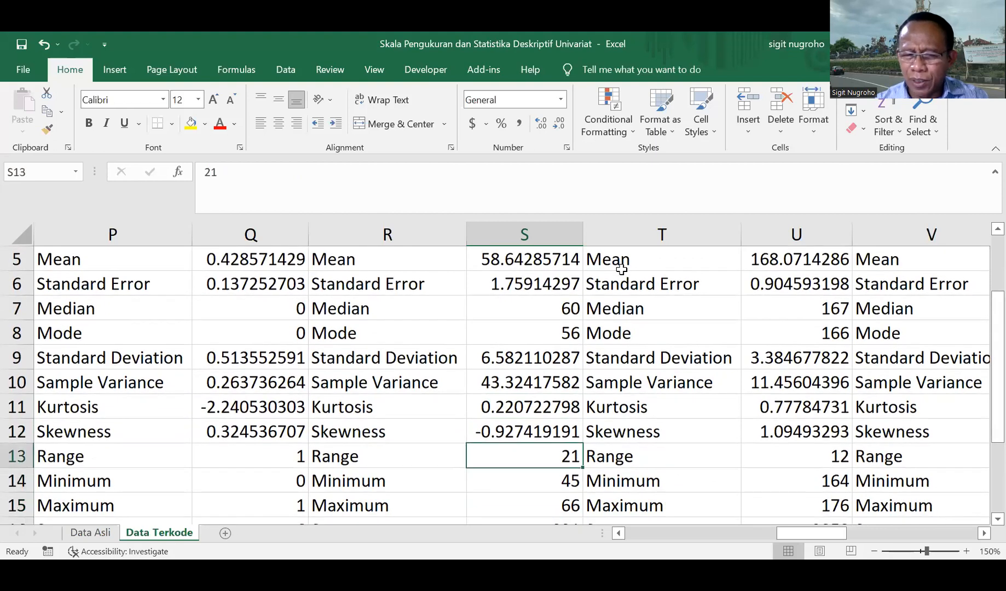
key(Down)
key(Down)
key(Up)
key(Up)
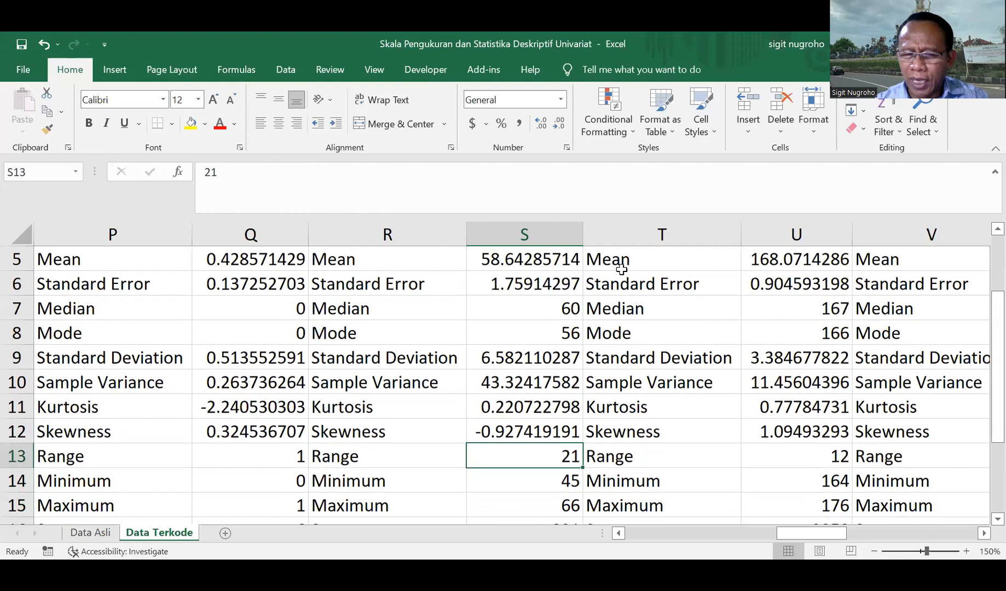
key(Down)
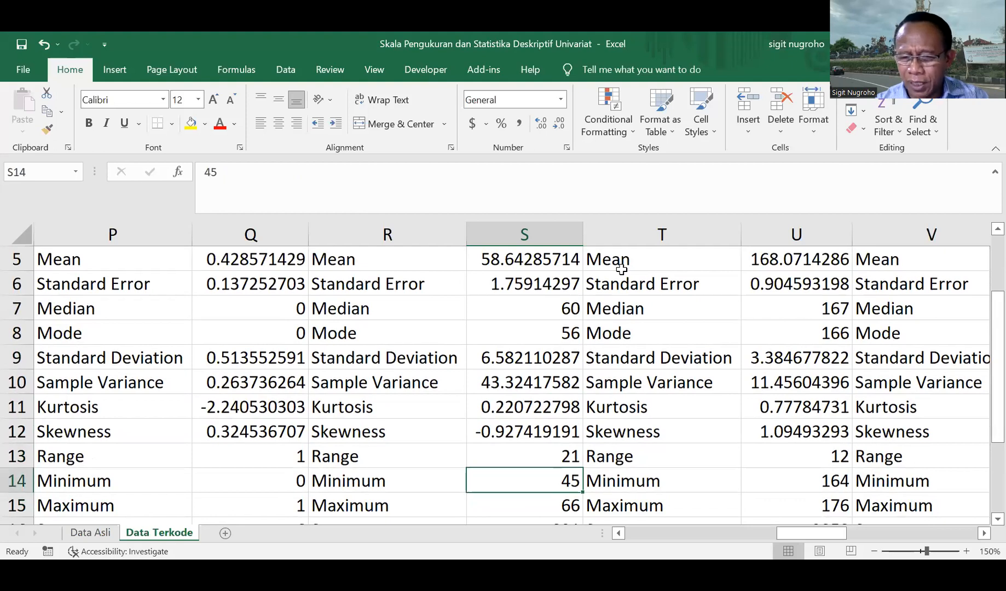
key(Down)
key(Up)
key(Up)
key(Down)
key(Down)
key(Down)
key(Down)
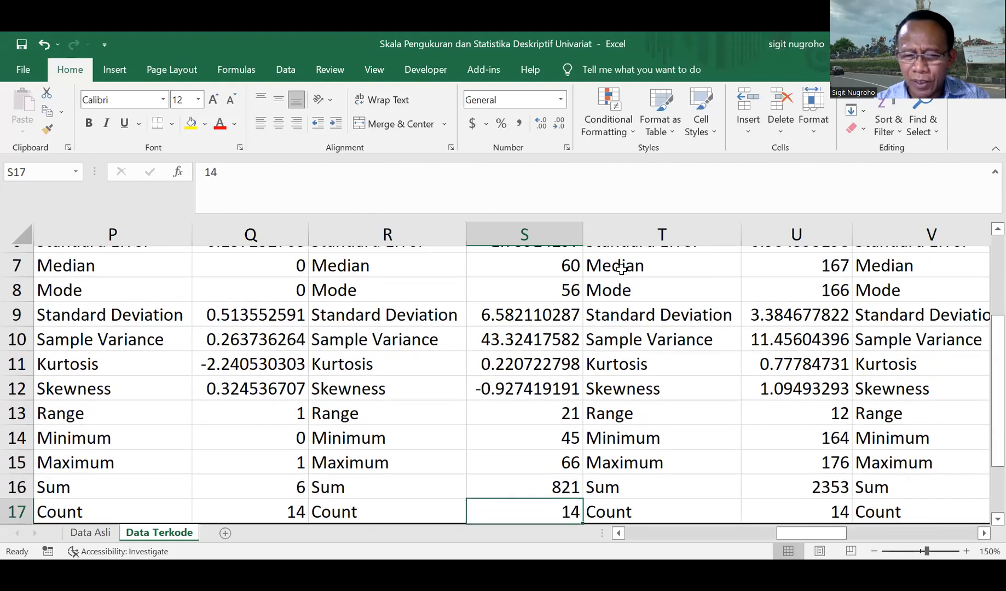
key(Up)
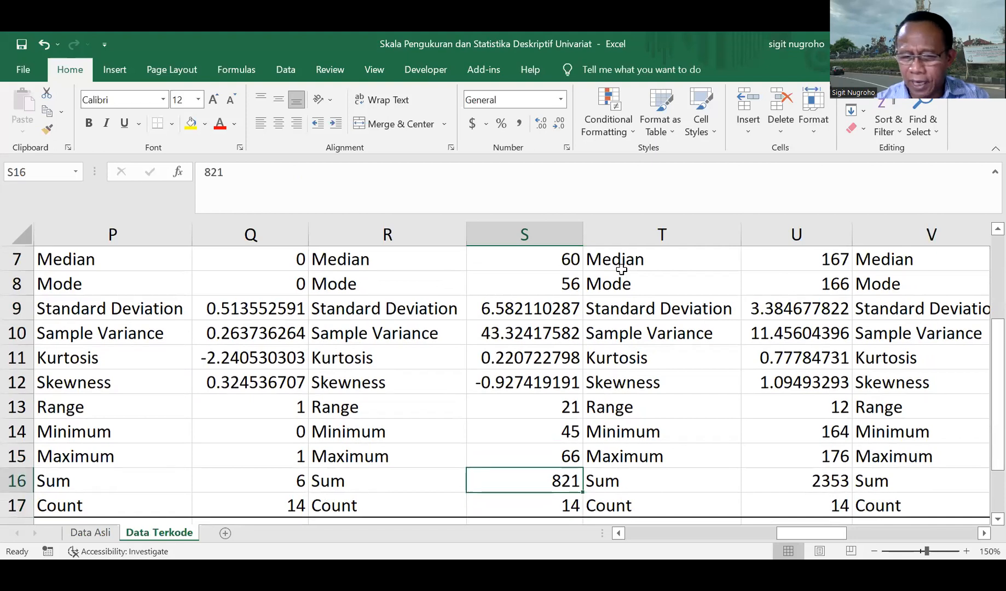
key(Down)
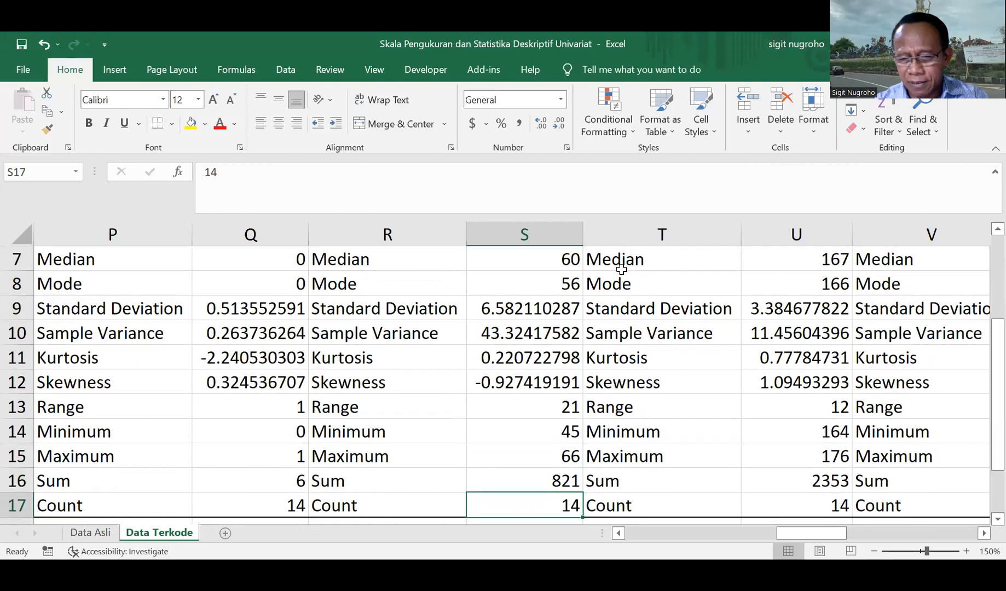
Label the measurement scale above the Tinggi heading by entering Rasio in cell T2
key(Up)
key(Up)
key(Up)
key(Up)
key(Up)
key(Up)
key(Up)
key(Up)
key(Up)
key(Up)
key(Up)
key(Up)
key(Up)
key(Up)
key(Up)
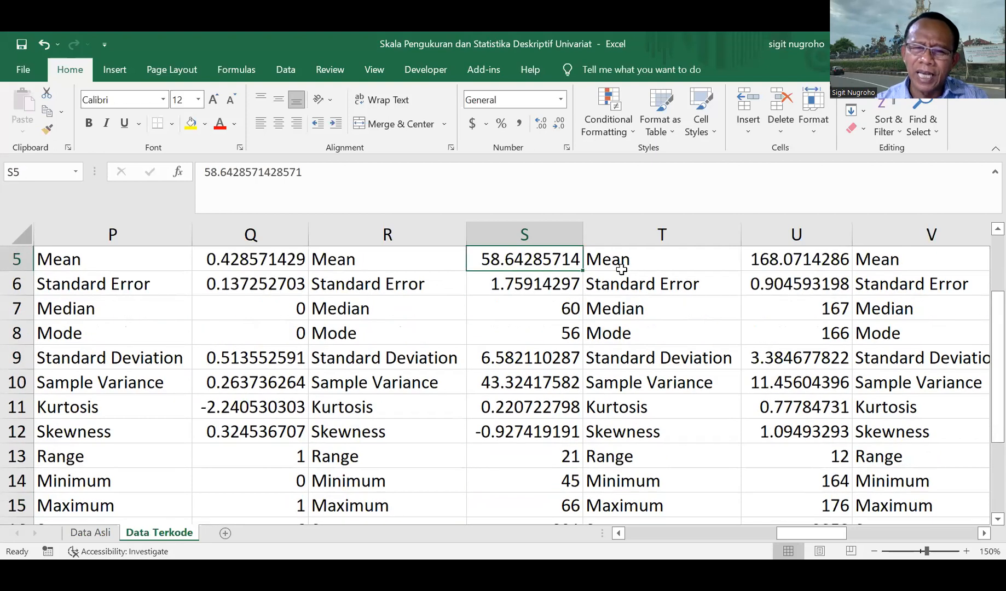
key(Right)
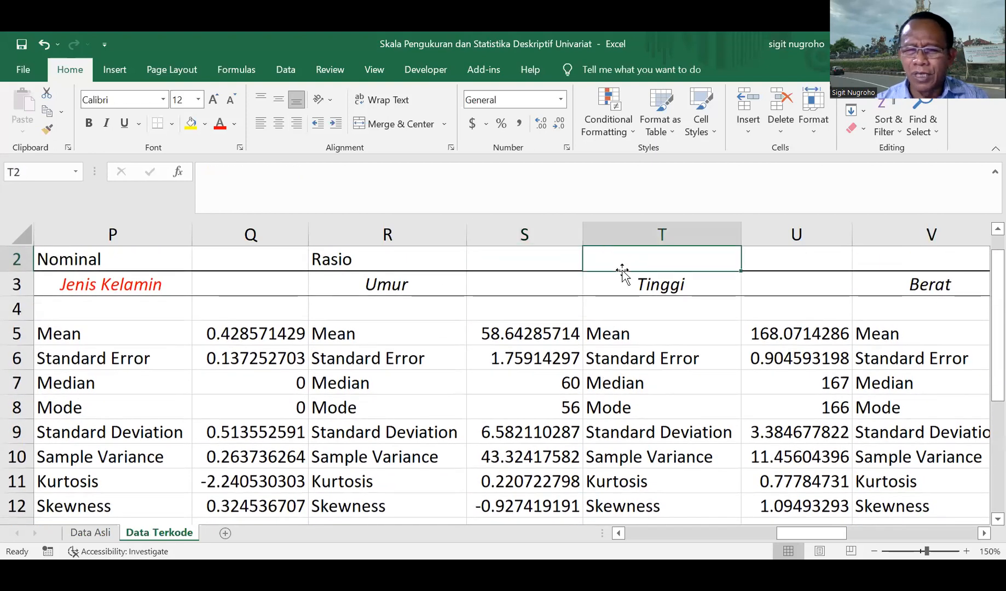
text(Rasio)
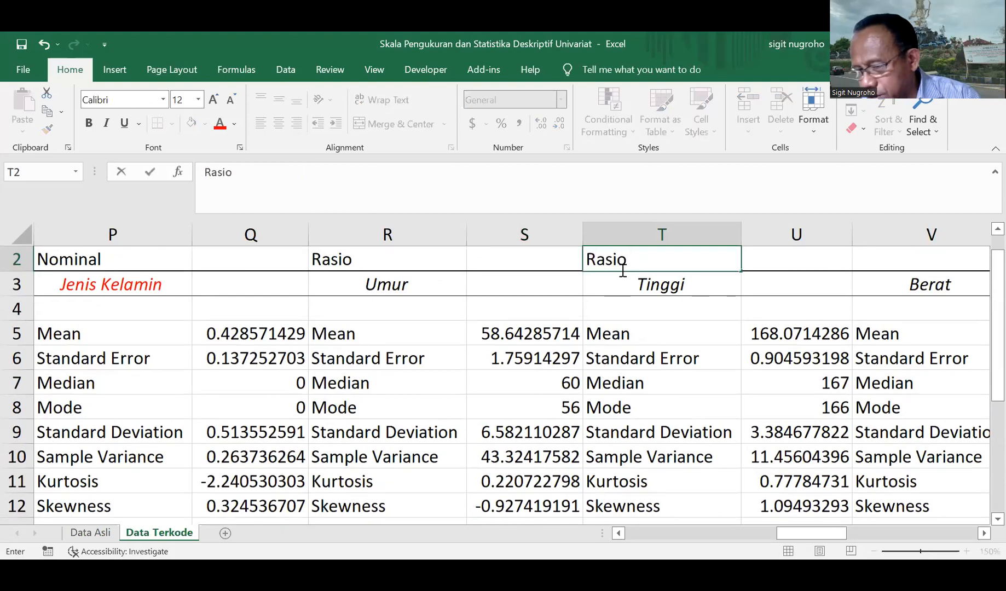
Enter Berat in cell V2 above the Berat heading of the statistics output
key(Right)
key(Right)
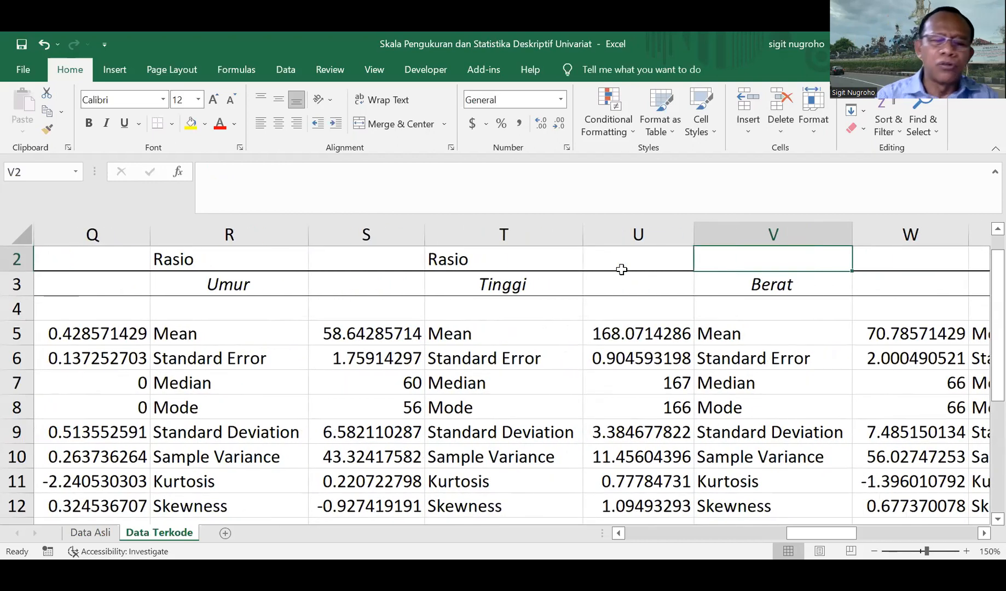
text(Berat)
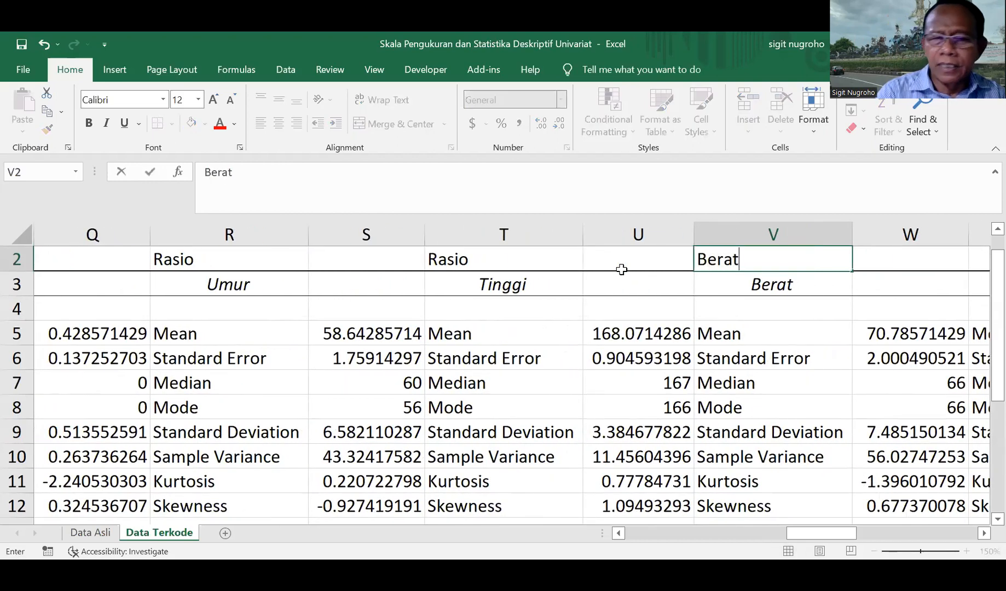
Label the measurement scale above the Status heading by entering Nominal in cell X2
key(Right)
key(Right)
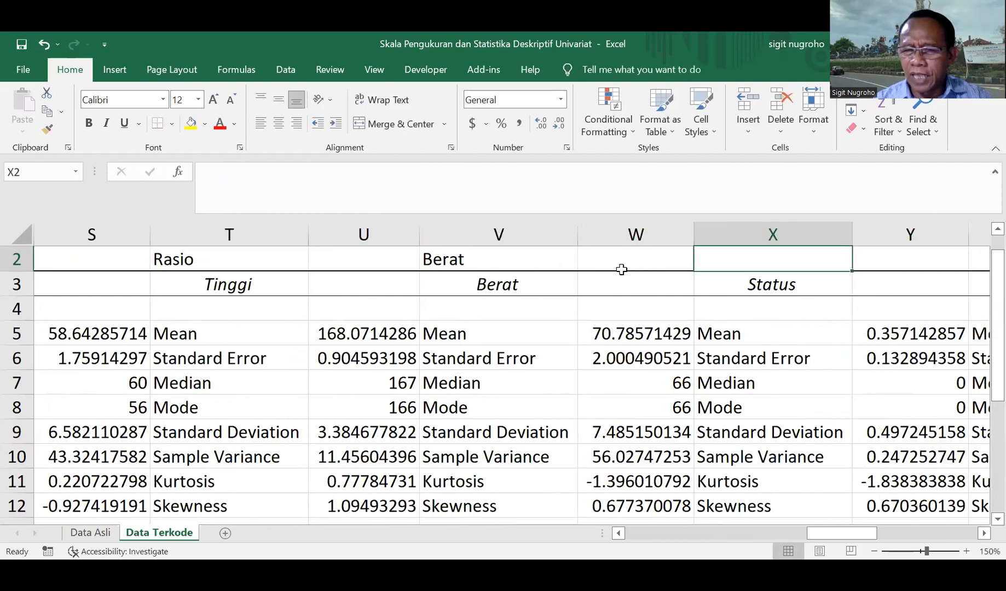
text(Nominal)
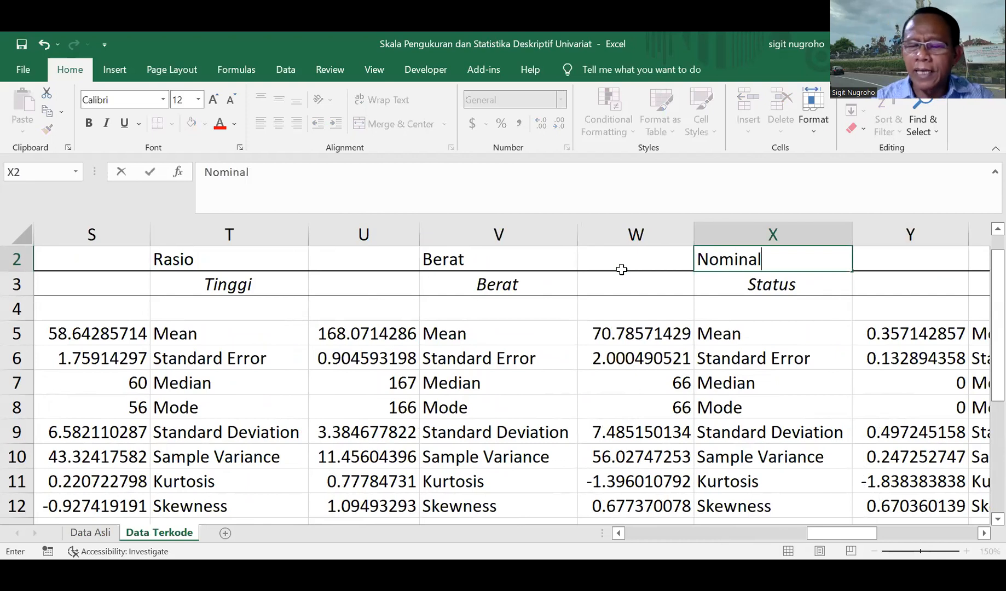
Commit the Nominal label in cell X2 and check the Status mean in cell Y5
key(Right)
key(Right)
key(Right)
key(Left)
key(Left)
key(Down)
key(Down)
key(Down)
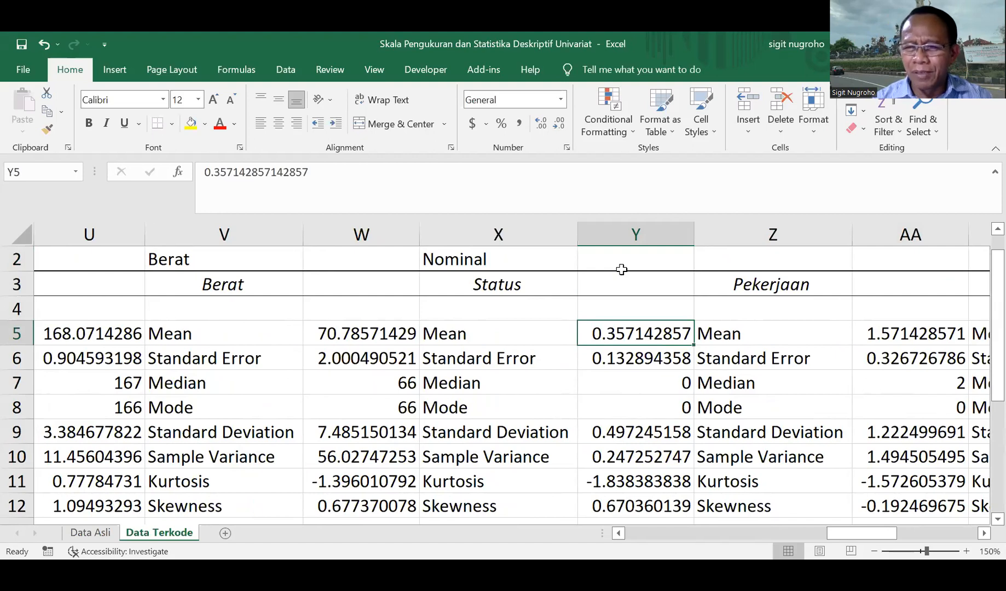
key(Up)
key(Up)
key(Up)
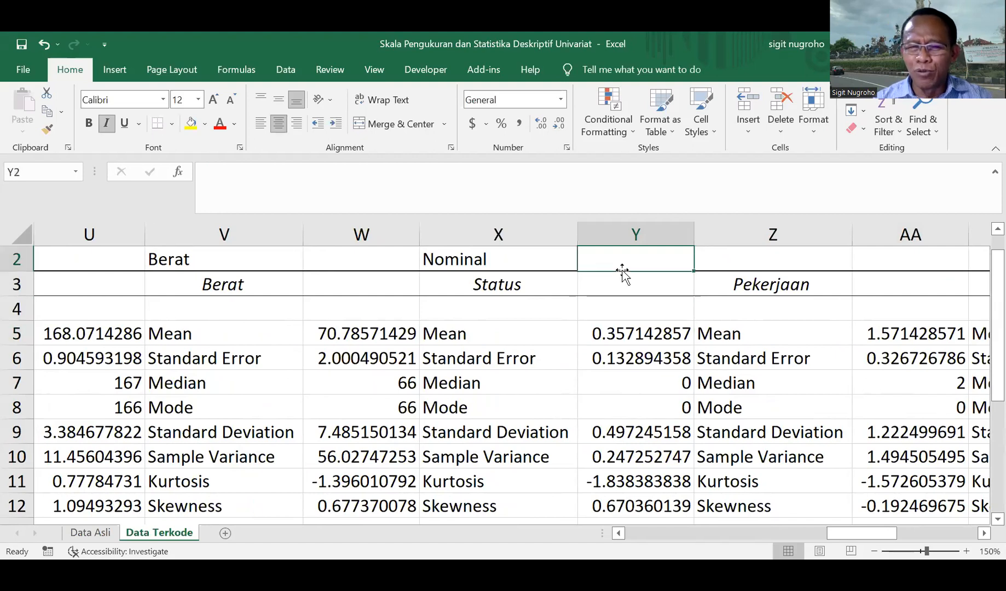
Label the measurement scale above the Pekerjaan heading by entering Nominal in cell Z2
key(Right)
key(Right)
key(Right)
key(Right)
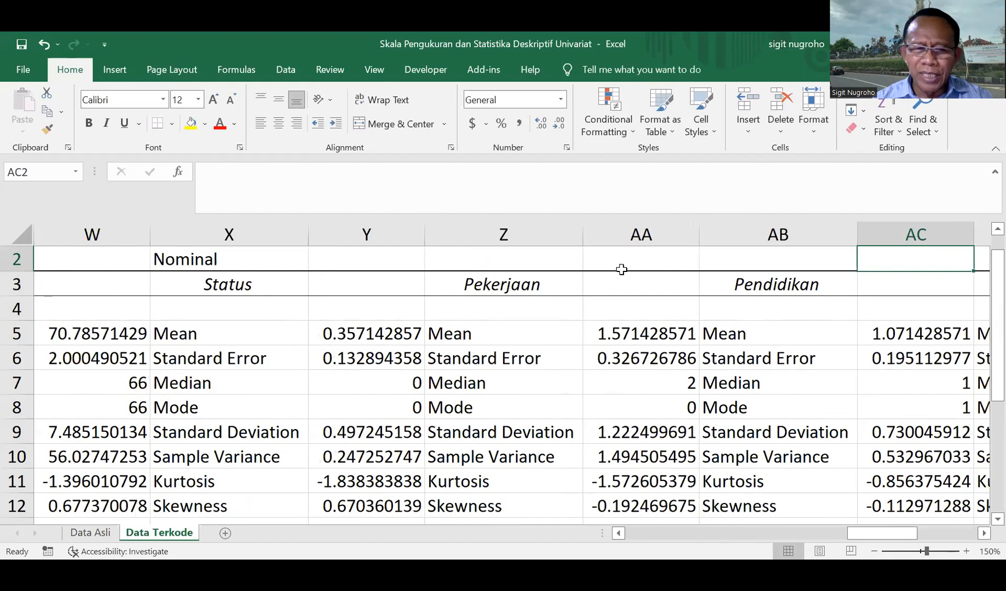
key(Left)
key(Left)
key(Left)
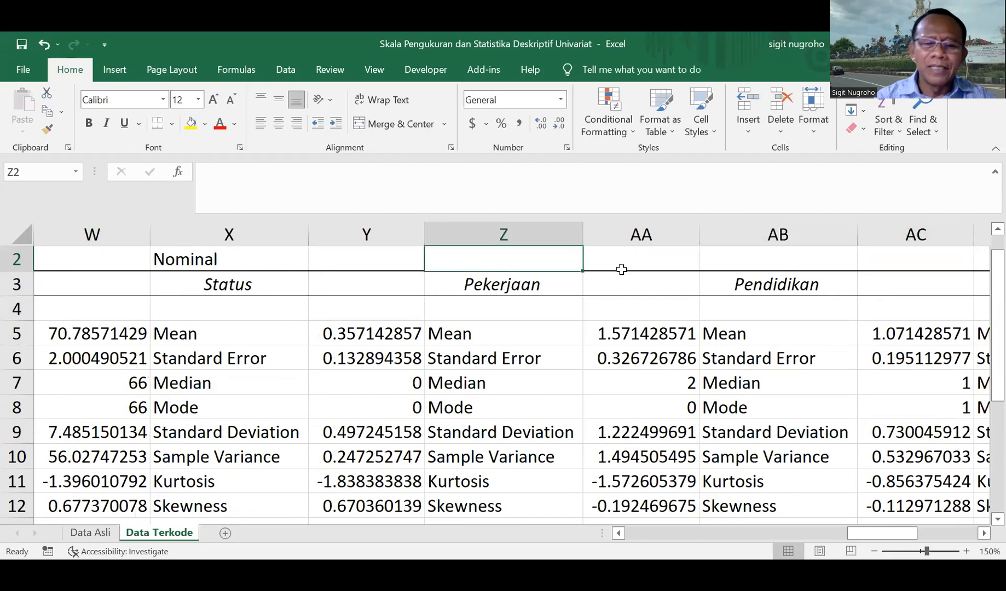
text(Nominal)
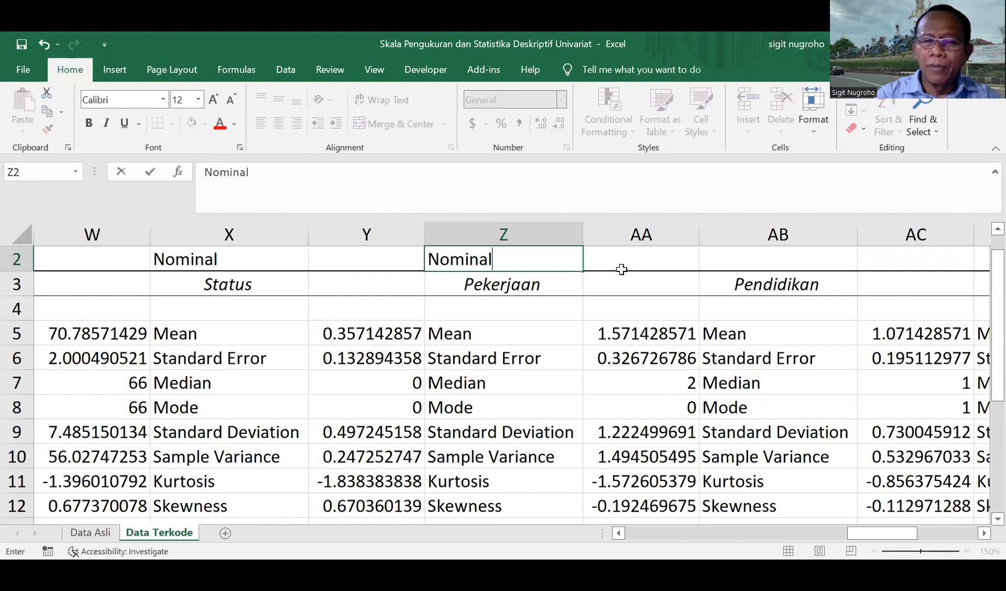
key(Return)
key(Down)
key(Down)
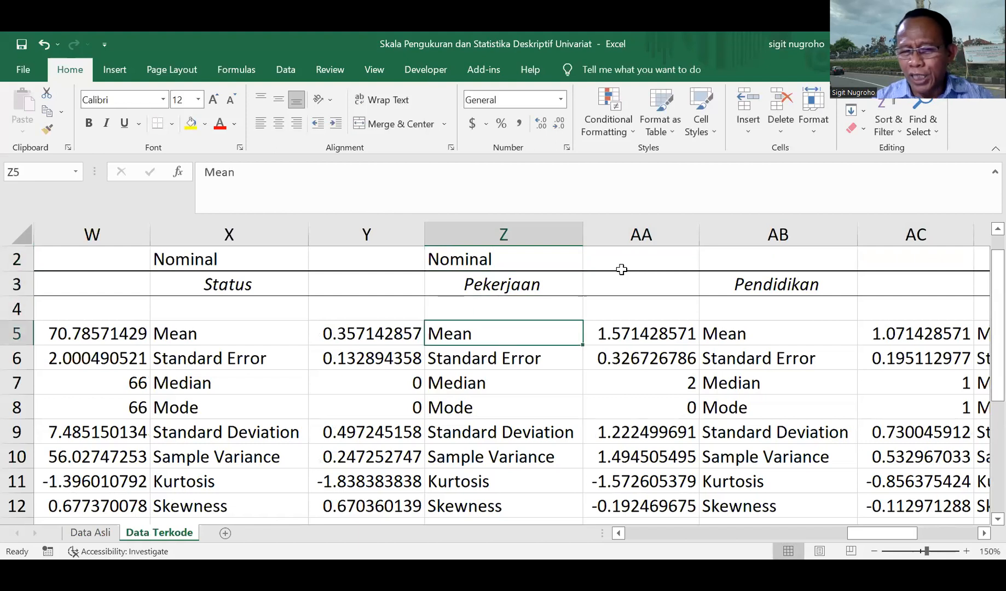
Label the measurement scale above the Pendidikan heading by entering Ordinal in cell AB2
key(Right)
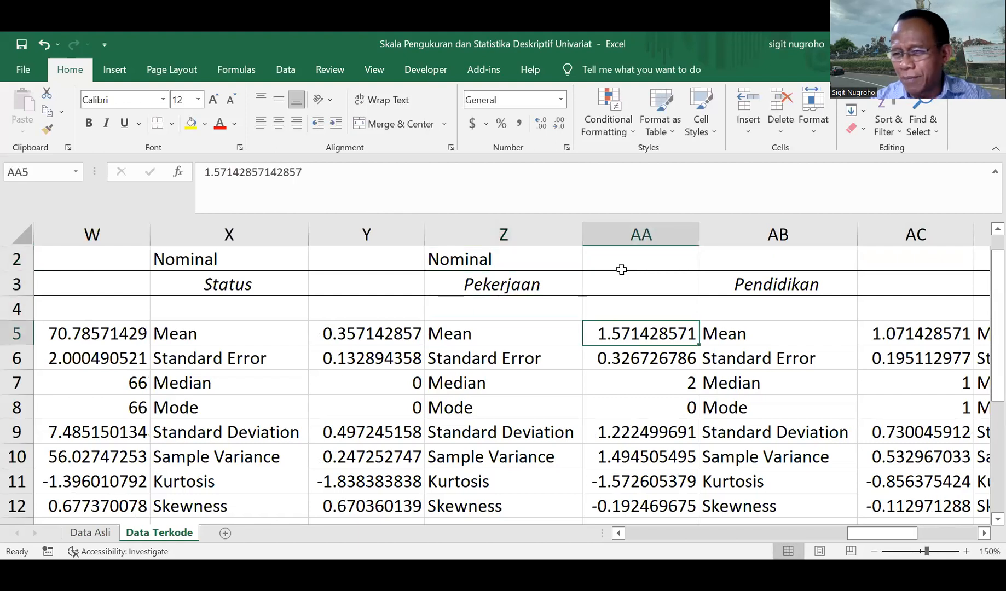
key(Right)
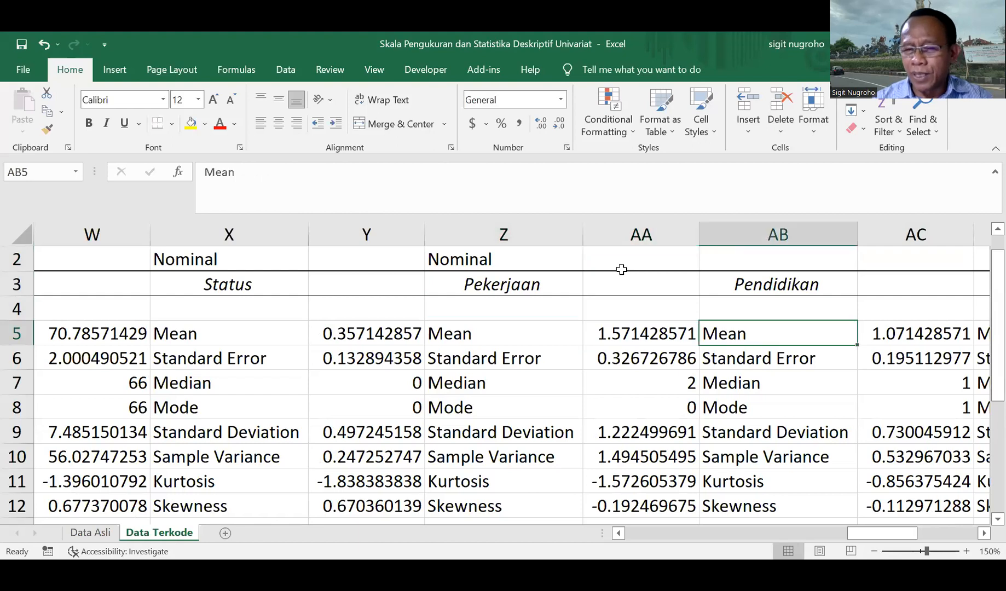
key(Up)
key(Up)
key(Up)
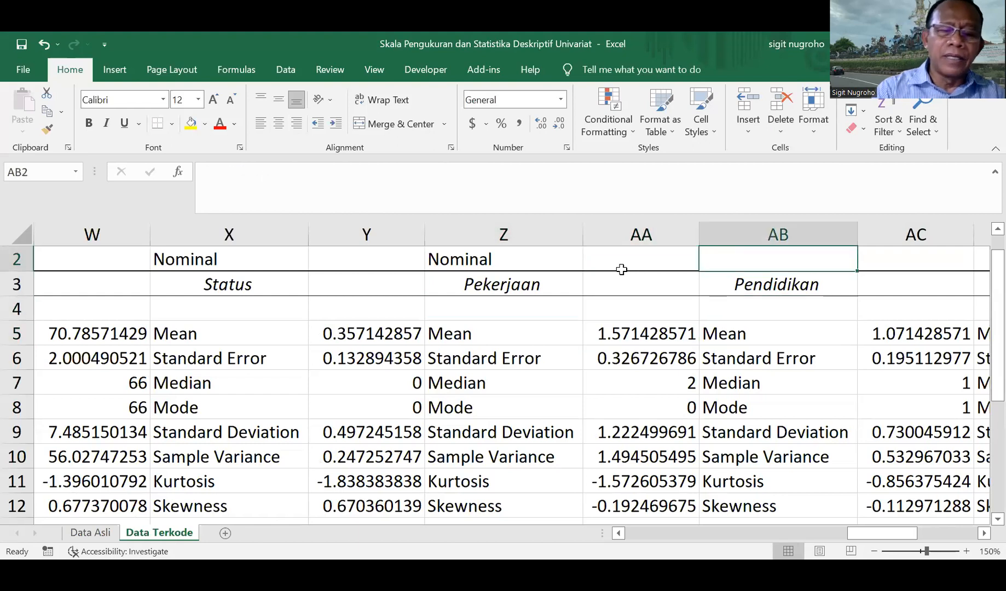
text(Ordinal)
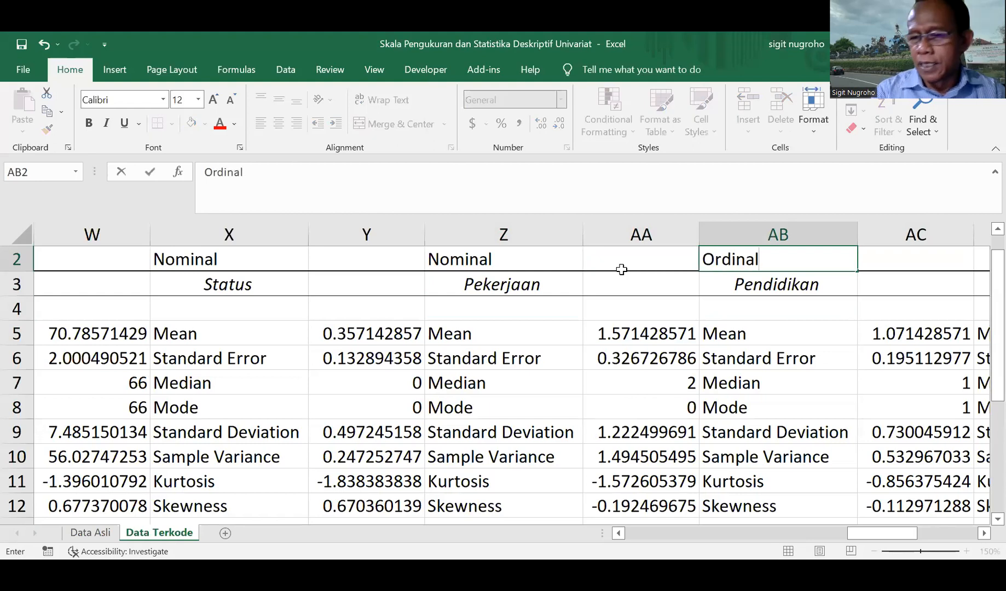
key(Return)
key(Down)
key(Down)
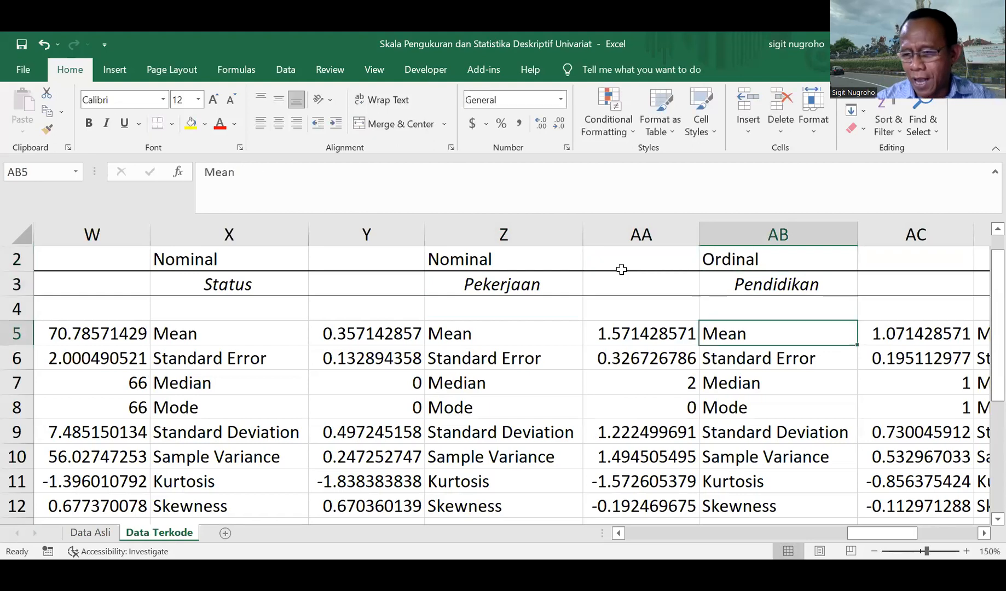
Examine the Pendidikan statistics in column AC, from the mean to the range
key(Right)
key(Right)
key(Right)
key(Left)
key(Left)
key(Left)
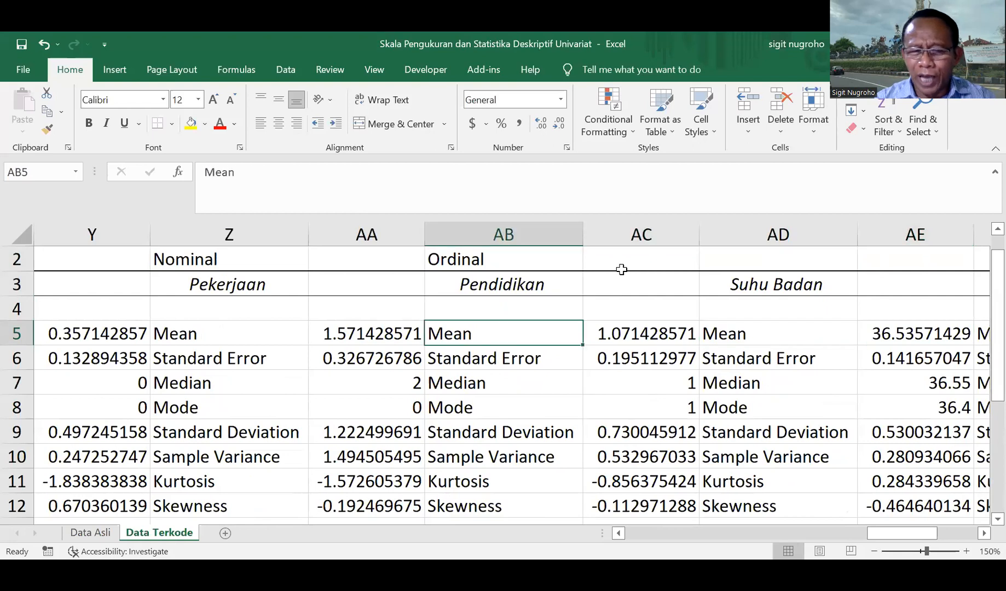
key(Right)
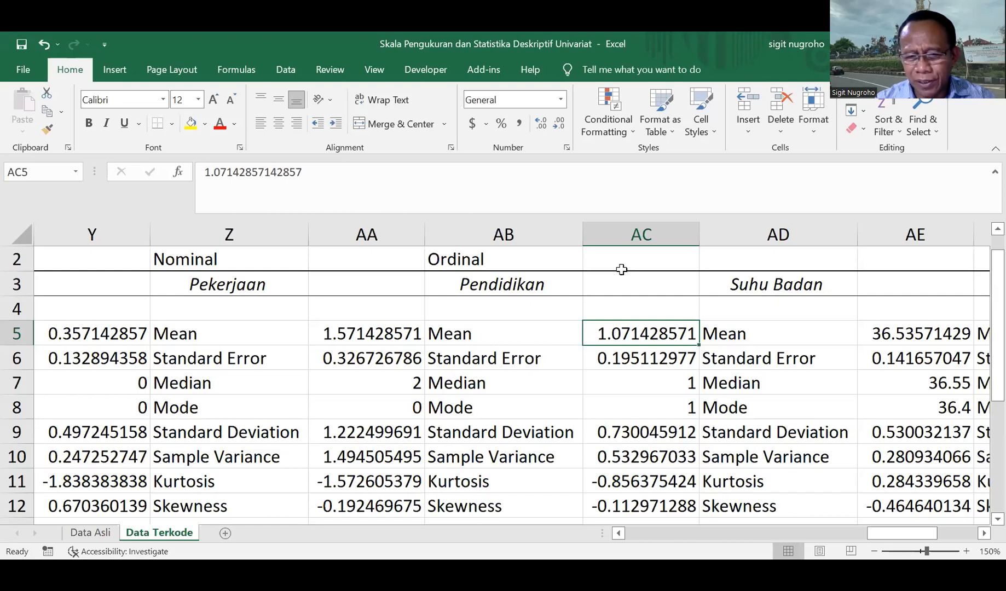
key(Down)
key(Down)
key(Down)
key(Down)
key(Down)
key(Down)
key(Down)
key(Down)
key(Down)
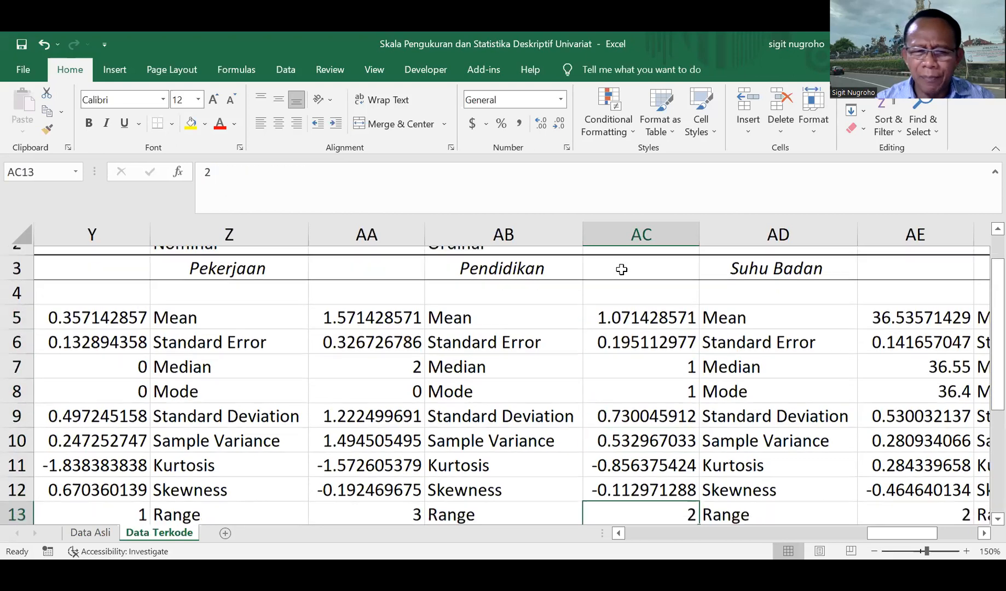
key(Up)
key(Up)
key(Up)
key(Up)
key(Up)
key(Up)
key(Up)
key(Up)
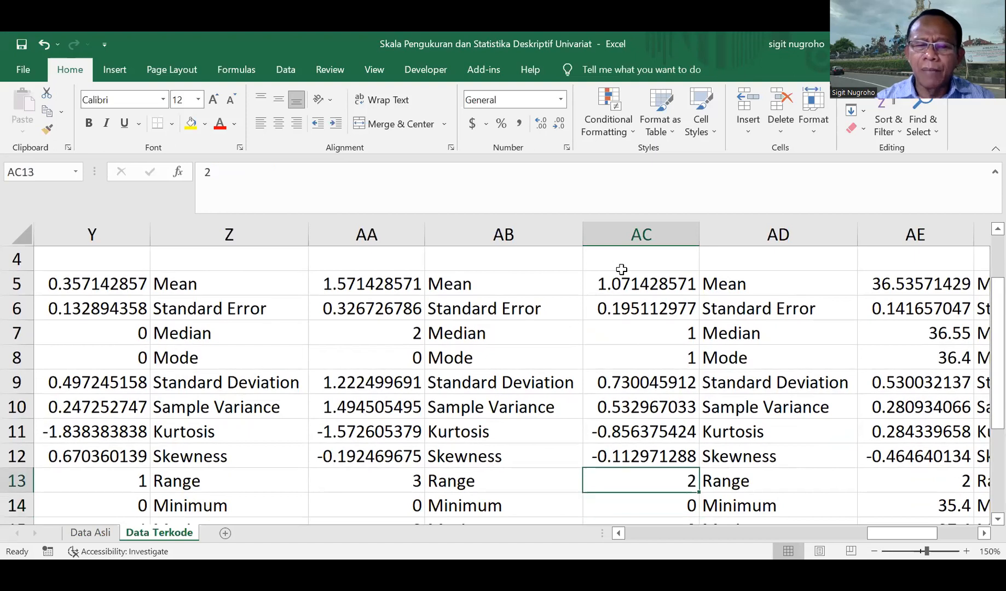
key(Up)
key(Up)
key(Up)
key(Up)
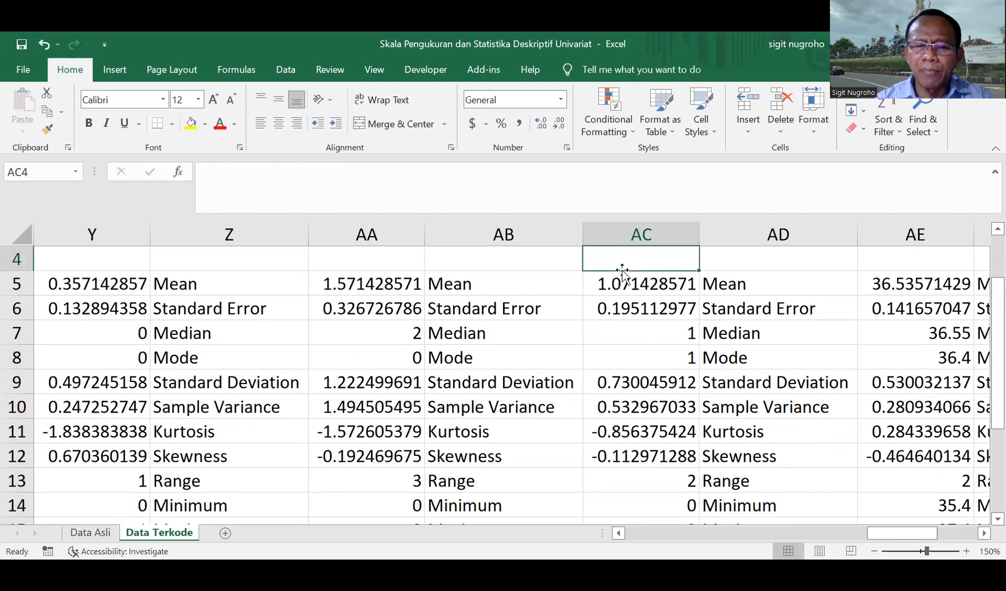
Review which Pendidikan statistics suit its Ordinal scale, from the scale label in AB2 to the maximum in row 15
key(Left)
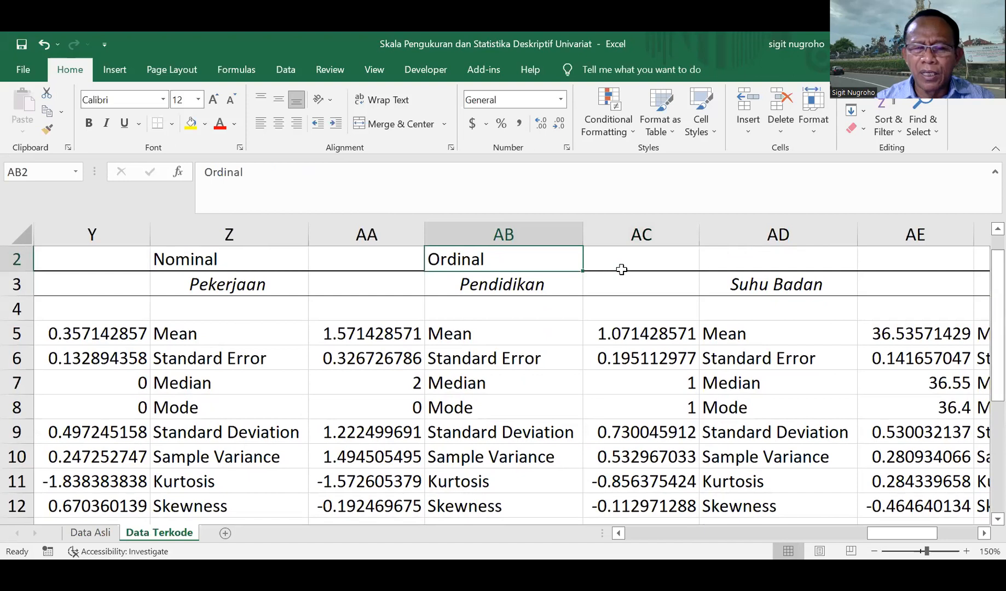
key(Down)
key(Down)
key(Down)
key(Down)
key(Down)
key(Down)
key(Down)
key(Down)
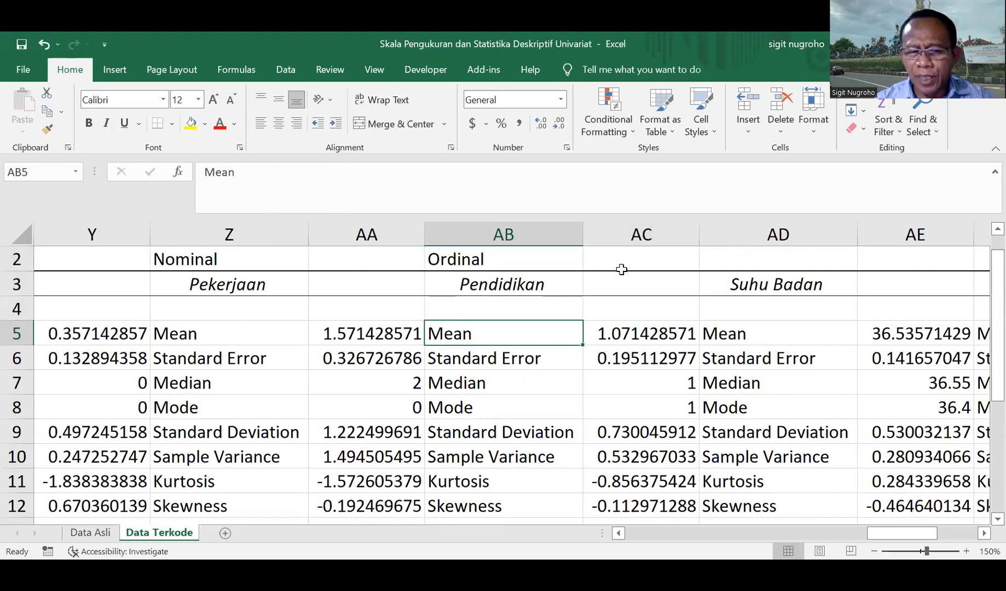
key(Down)
key(Down)
key(Down)
key(Down)
key(Down)
key(Down)
key(Down)
key(Down)
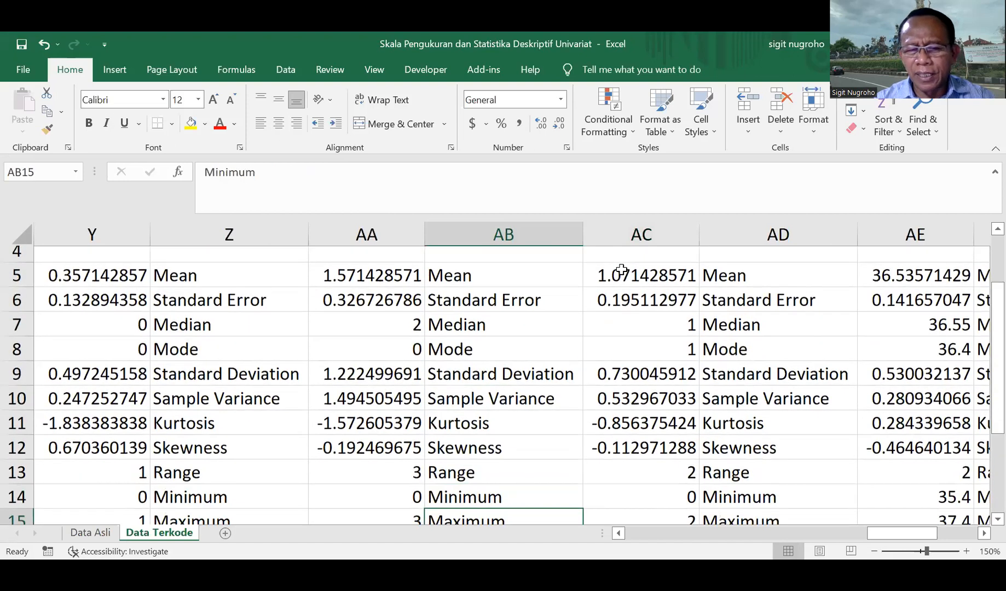
key(Up)
key(Up)
key(Up)
key(Up)
key(Up)
key(Down)
key(Down)
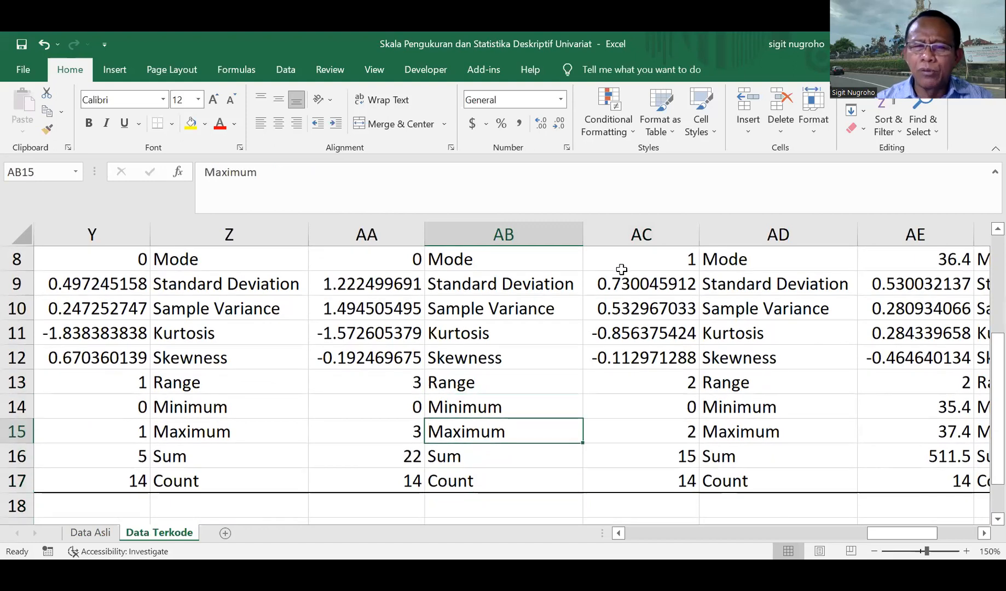
key(Right)
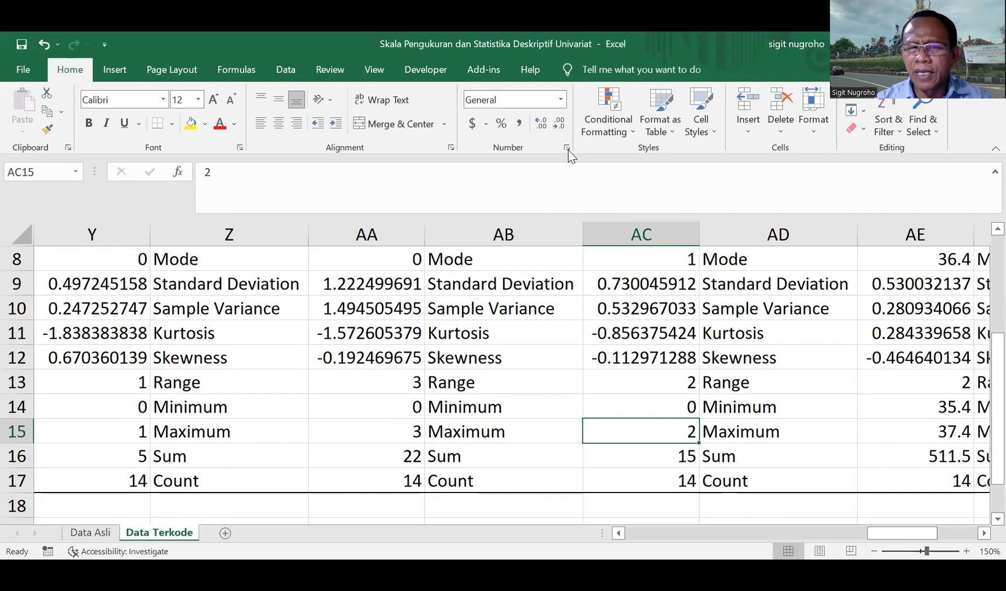
click(561, 117)
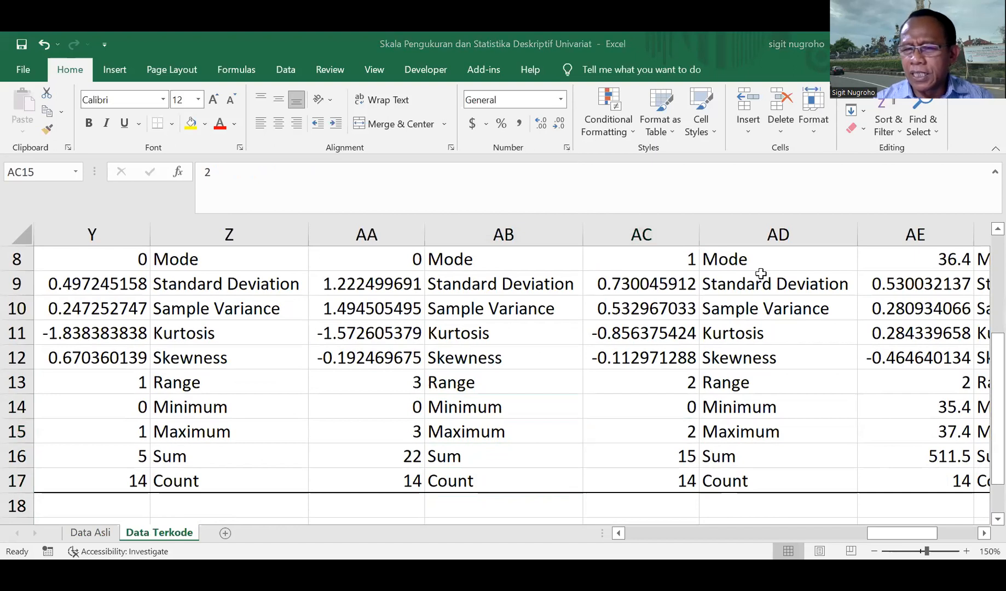
Examine the statistics output for Suhu Badan, Sistolik and Diastolik in columns AD to AI
key(Up)
key(Up)
key(Up)
key(Up)
key(Up)
key(Up)
key(Up)
key(Up)
key(Up)
key(Up)
key(Up)
key(Up)
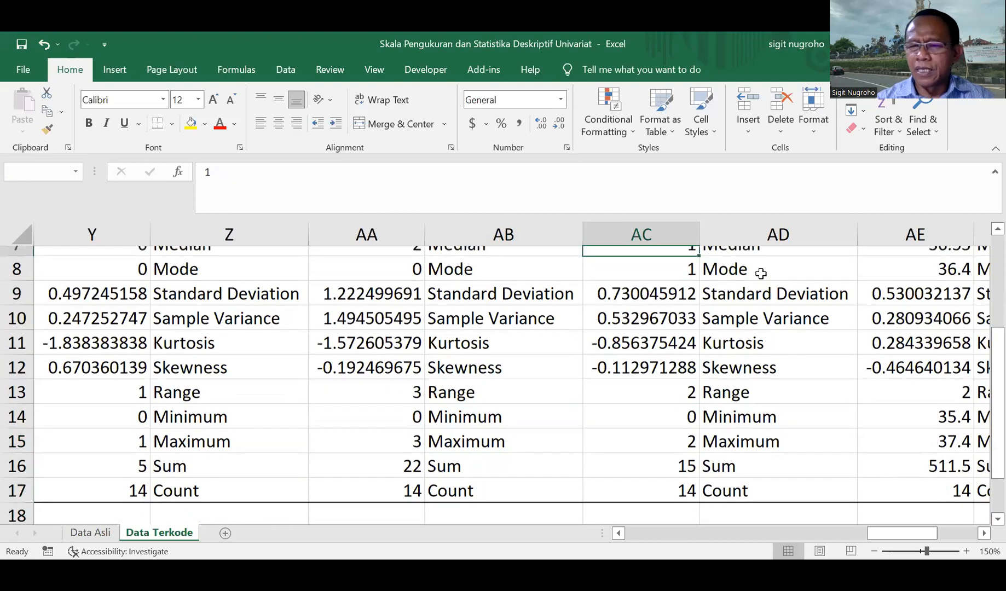
key(Up)
key(Up)
key(Right)
key(Right)
key(Right)
key(Right)
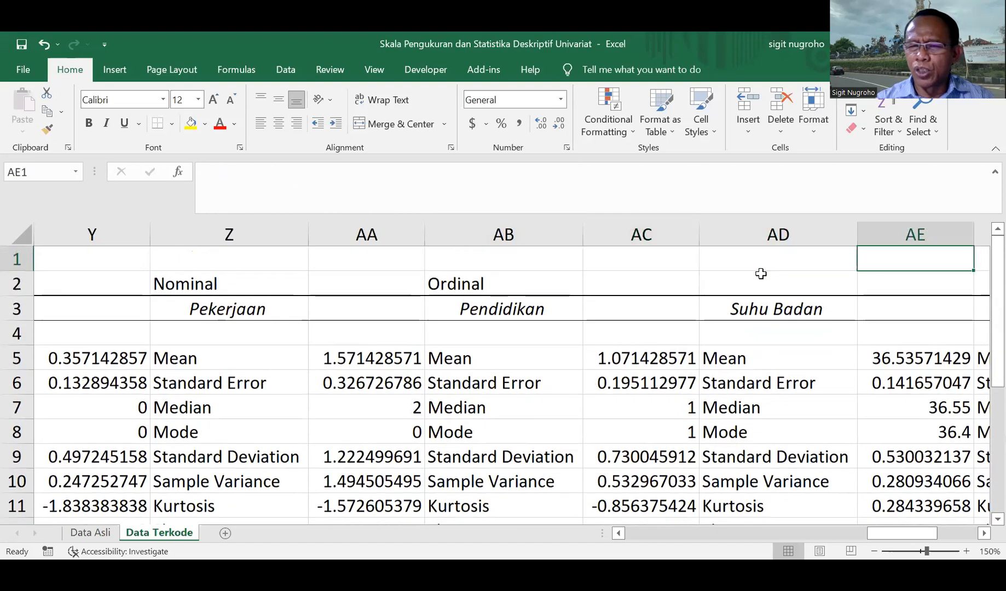
key(Right)
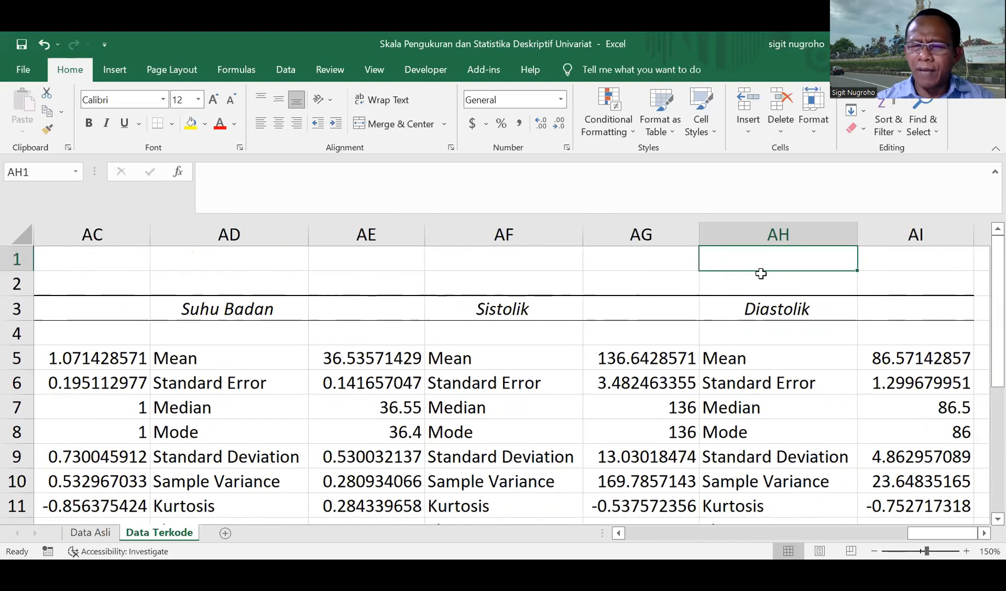
key(Down)
key(Left)
key(Left)
key(Left)
key(Left)
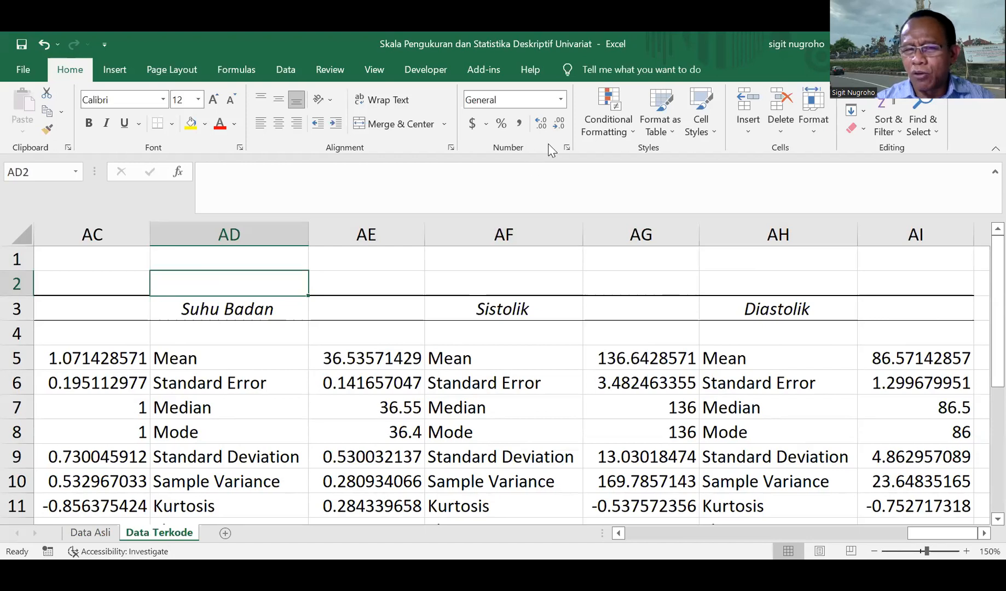
key(alt+Tab)
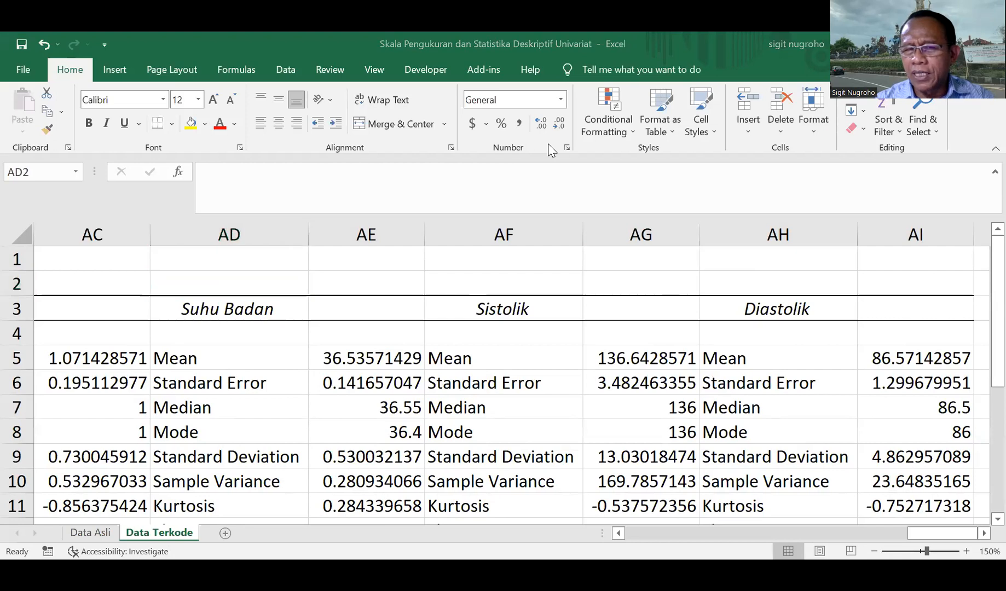
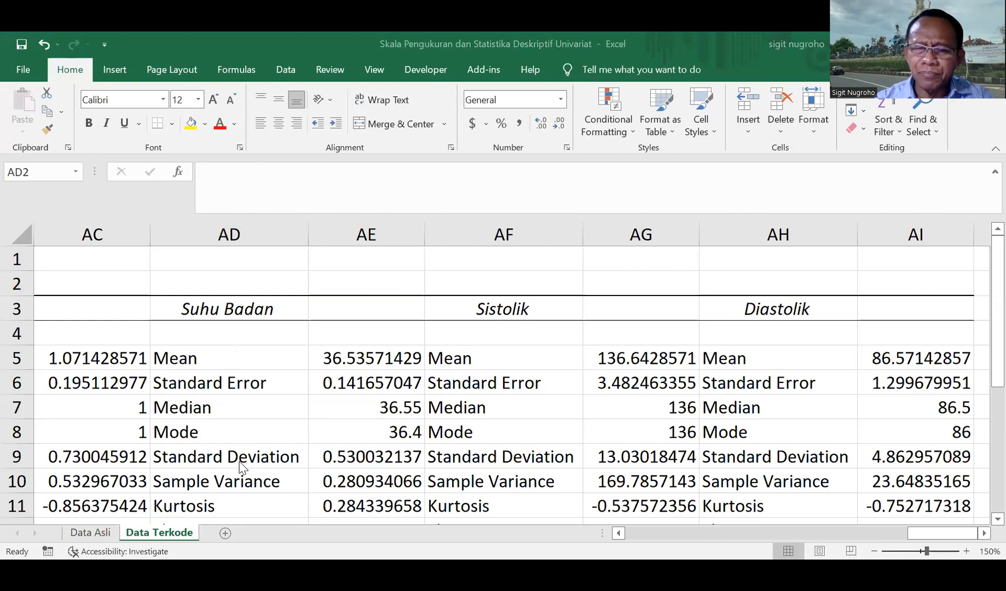
Review the measurement scale labels in row 2, from Pendidikan back to Jenis Kelamin
key(Left)
key(Left)
key(Left)
key(Left)
key(Left)
key(Left)
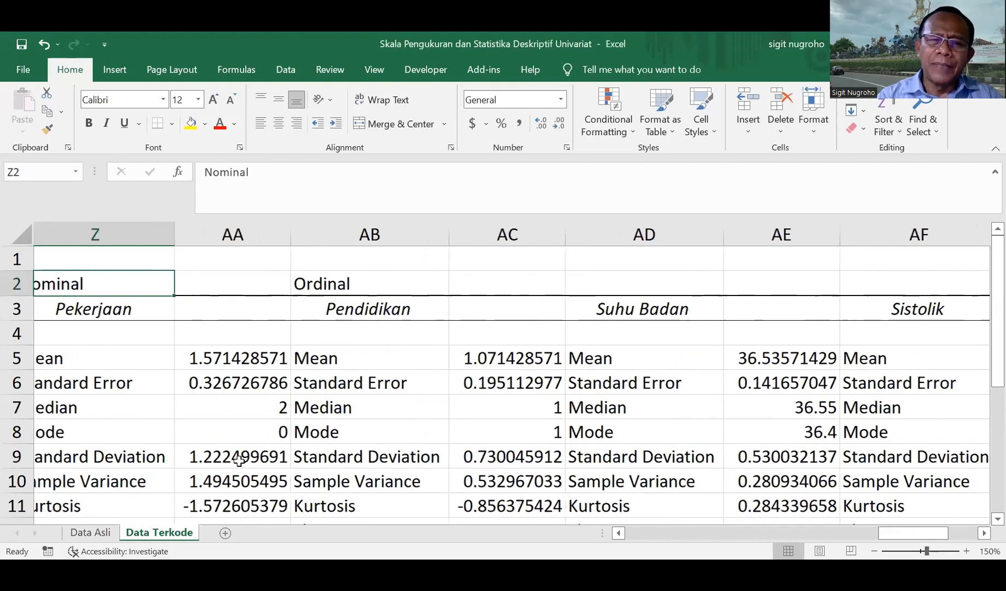
key(Left)
key(Left)
key(Left)
key(Left)
key(Left)
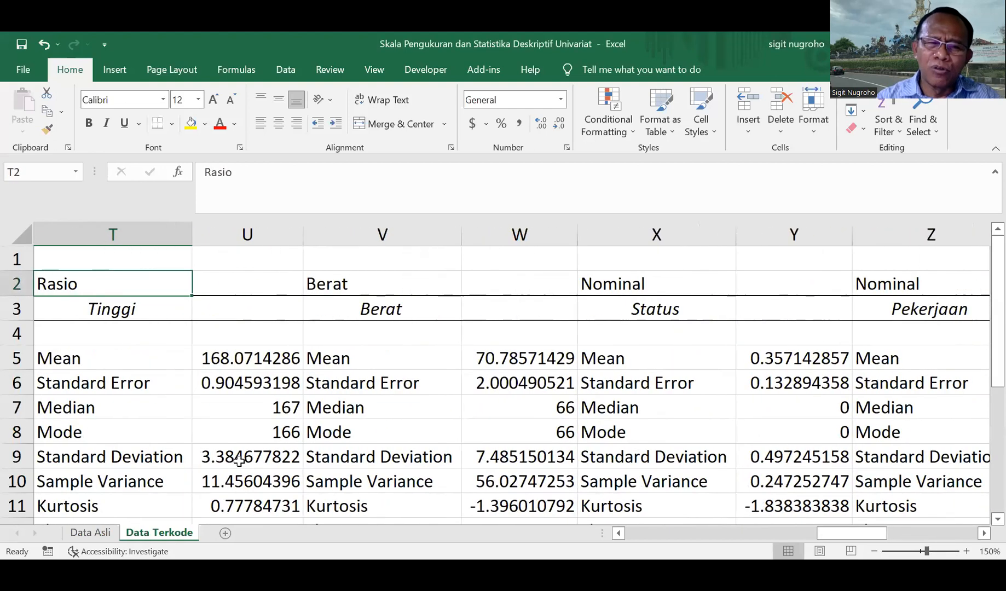
key(Left)
key(Left)
key(Left)
key(Left)
key(Left)
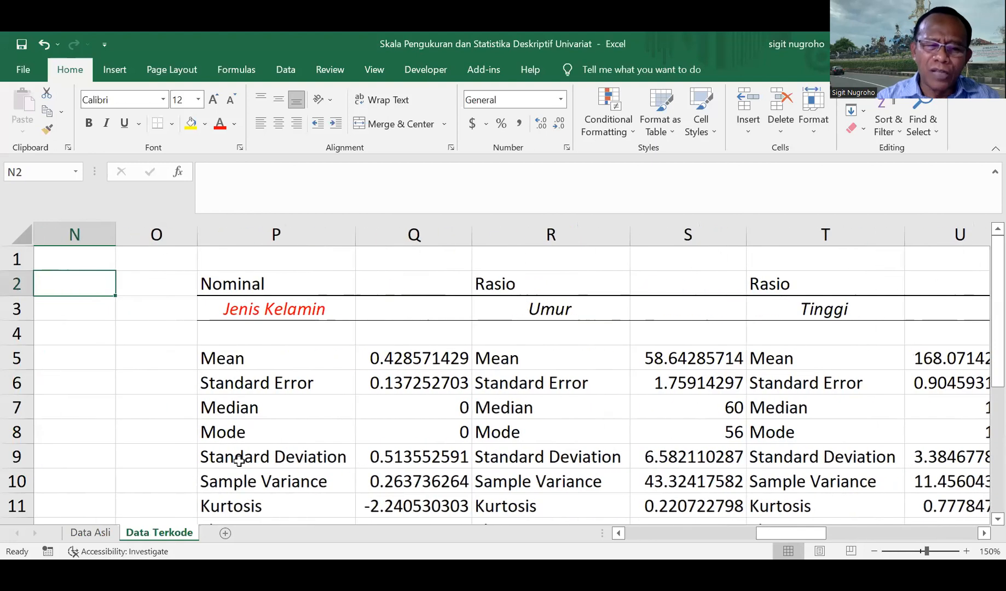
Open the Data Asli sheet and examine the Jenis Kelamin records down column C
click(91, 534)
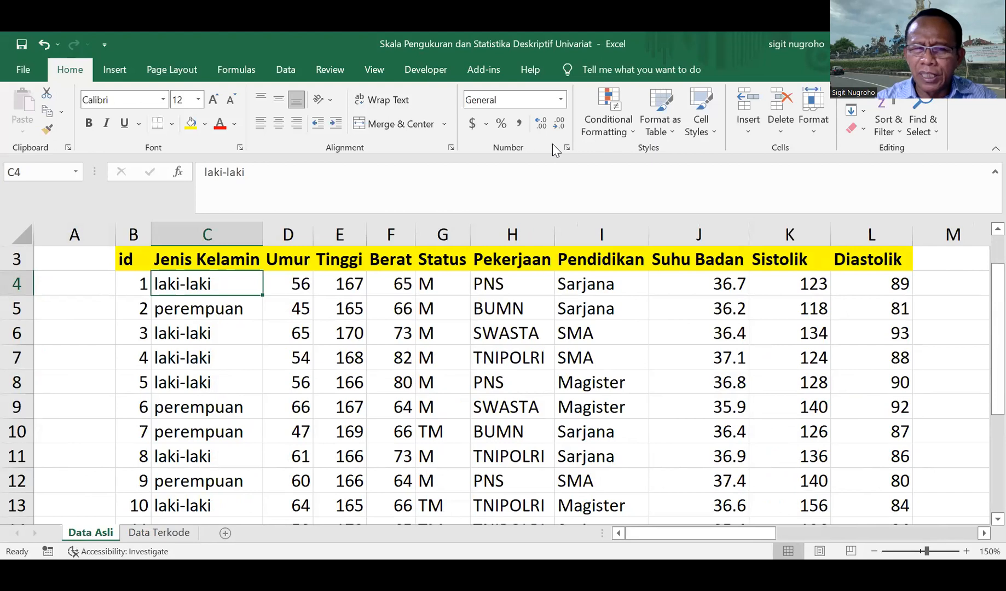
key(alt+Tab)
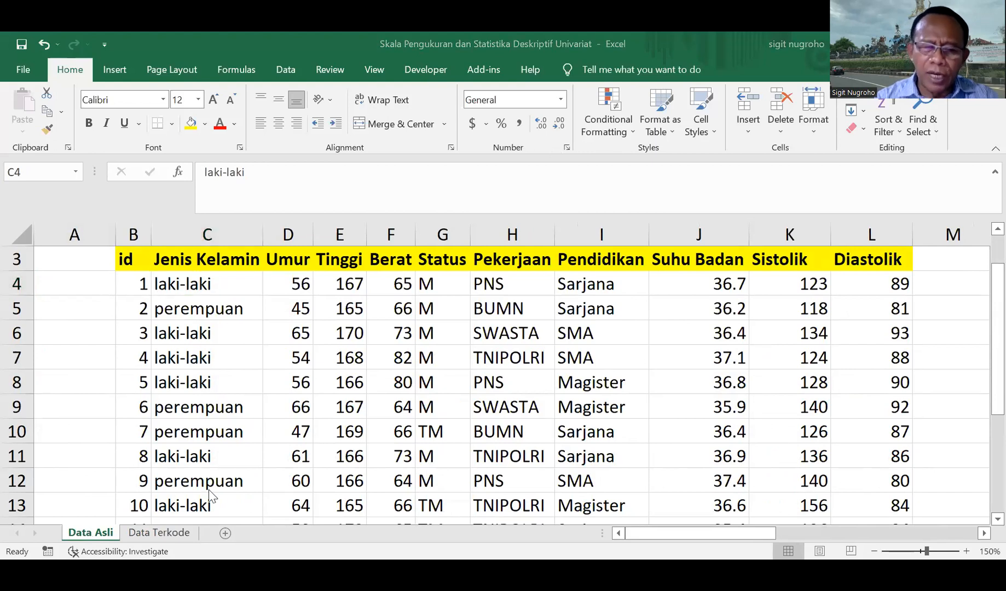
click(208, 282)
key(Down)
key(Down)
key(Down)
key(Down)
key(Down)
key(Down)
key(Down)
key(Down)
key(Down)
key(Down)
key(Down)
key(Down)
key(Down)
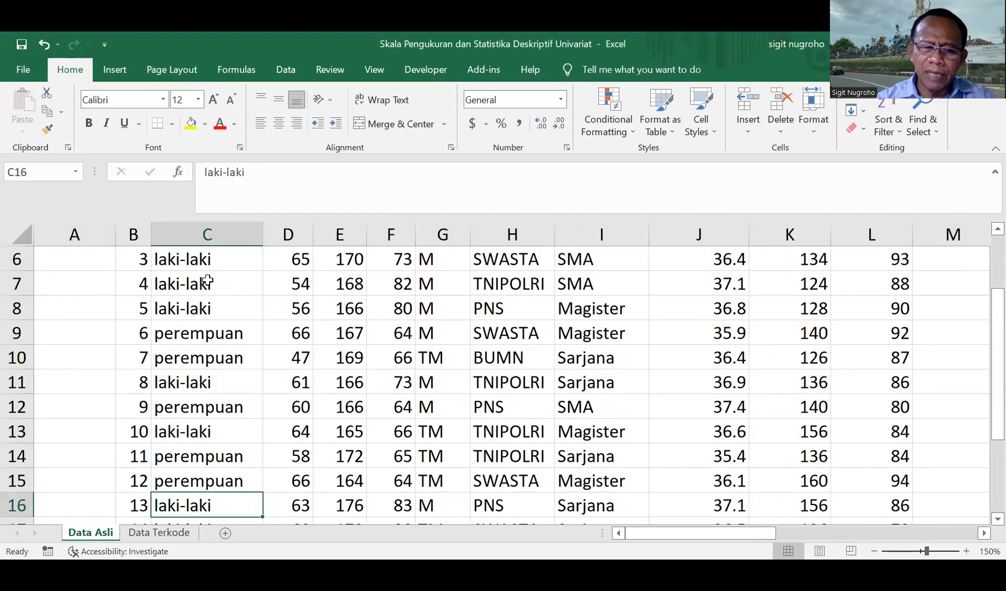
Examine the variables across the last record, id 14, of the original data
key(Right)
key(Right)
key(Right)
key(Right)
key(Right)
key(Right)
key(Right)
key(Right)
key(Right)
key(Right)
key(Right)
key(Right)
key(Right)
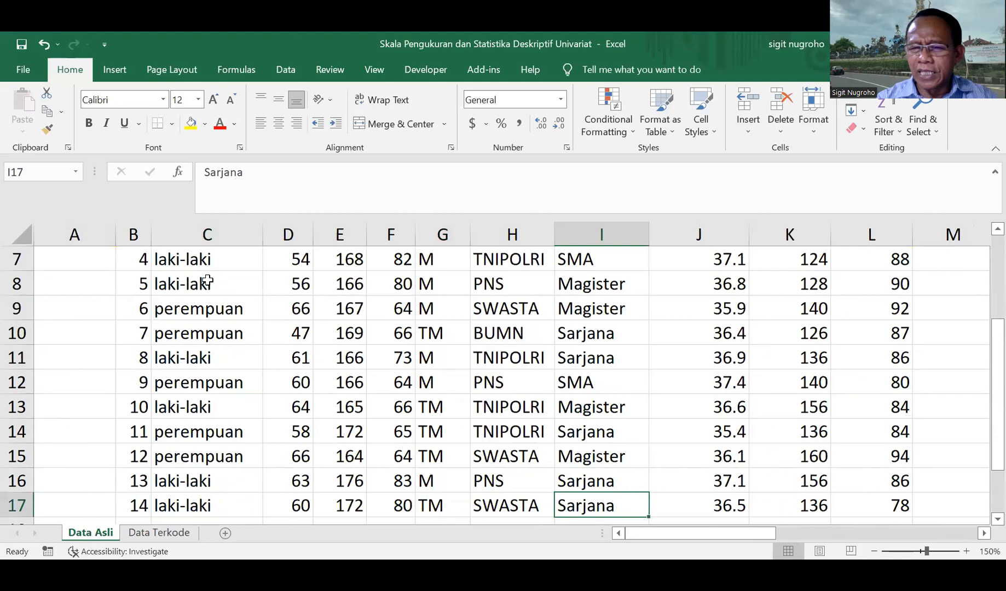
Examine the Jenis Kelamin frequency table in O3:P5, covering the laki-laki and perempuan categories
key(Up)
key(Up)
key(Up)
key(Up)
key(Up)
key(Up)
key(Up)
key(Up)
key(Up)
key(Up)
key(Up)
key(Up)
key(Up)
key(Up)
key(Up)
key(Up)
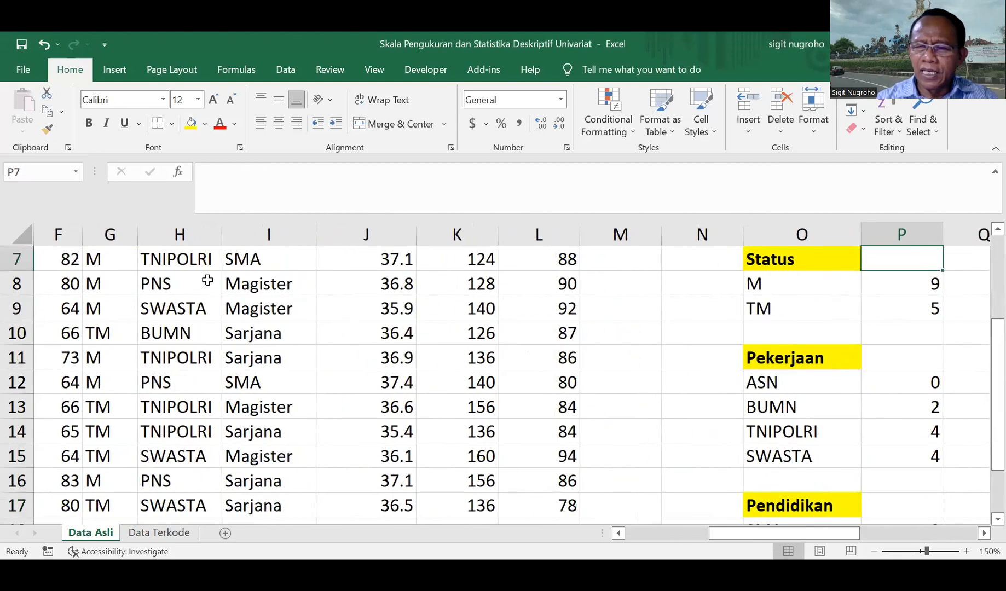
key(Down)
key(Down)
key(Left)
key(Left)
key(Right)
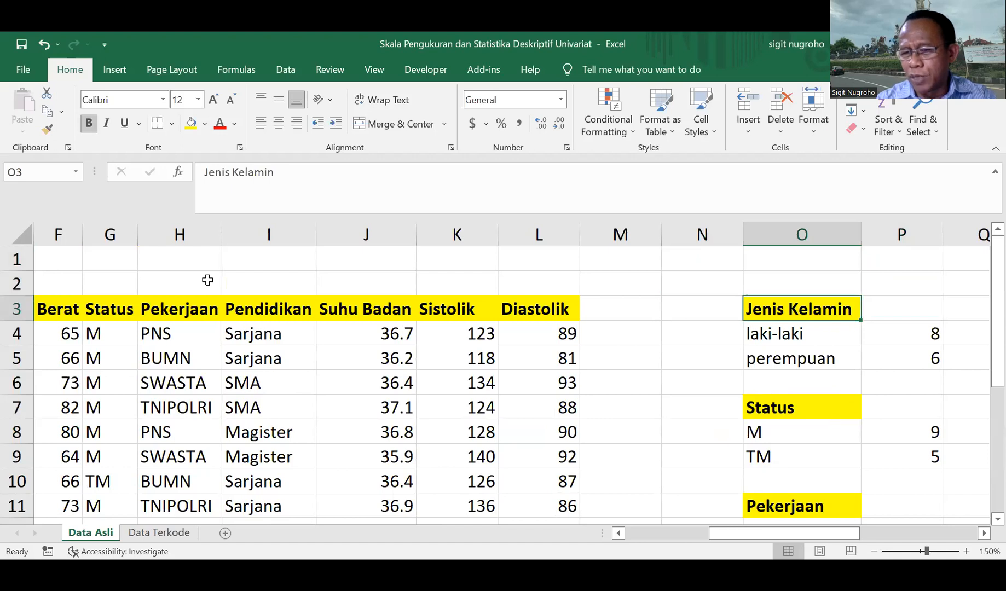
key(Down)
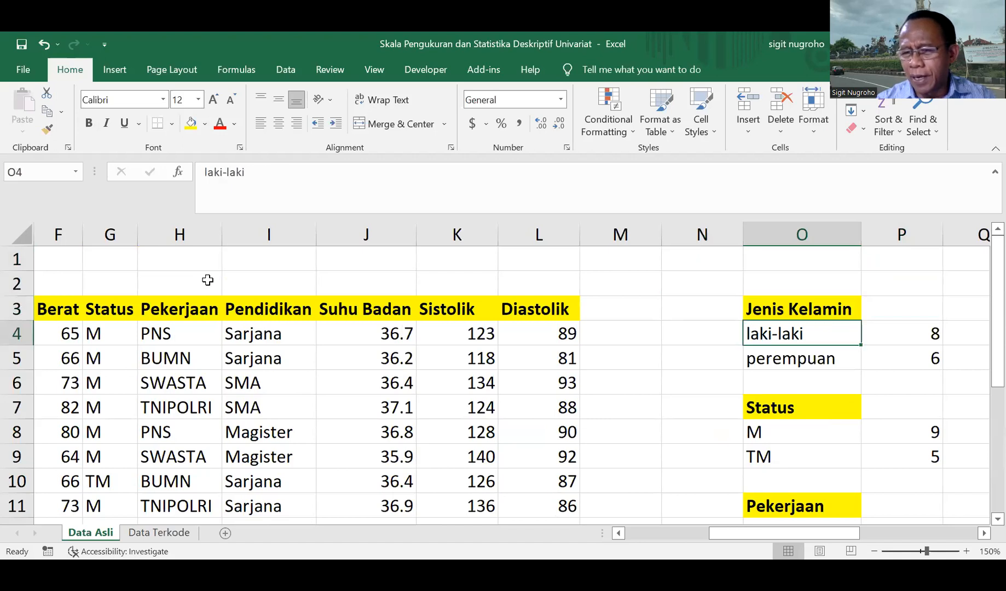
key(Right)
key(Left)
key(Down)
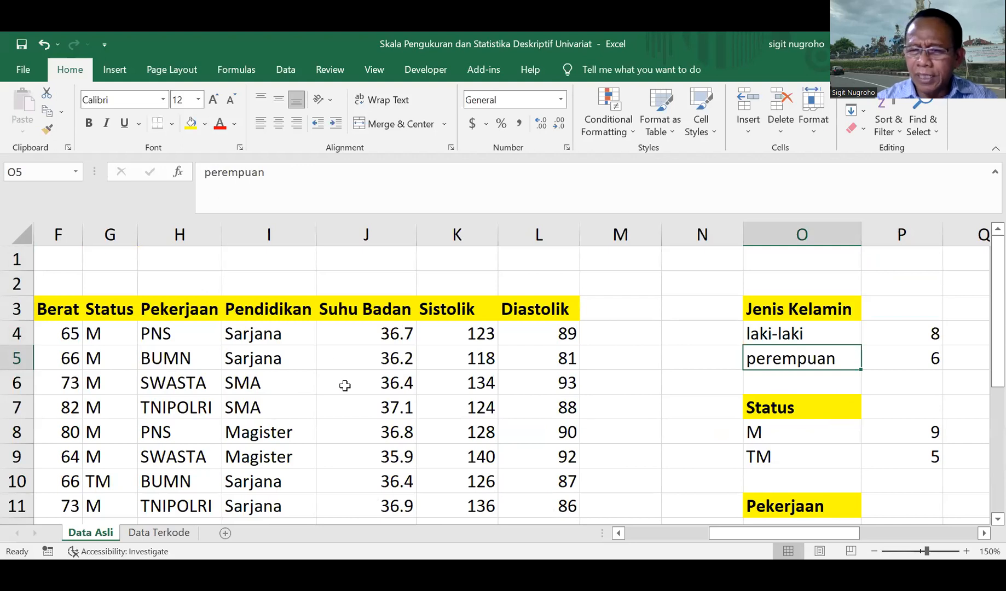
Return to the data table and review the first Jenis Kelamin entries in C4 and C5
key(Left)
key(Left)
key(Left)
key(Left)
key(Left)
key(Left)
key(Left)
key(Left)
key(Left)
key(Left)
key(Left)
key(Left)
key(Left)
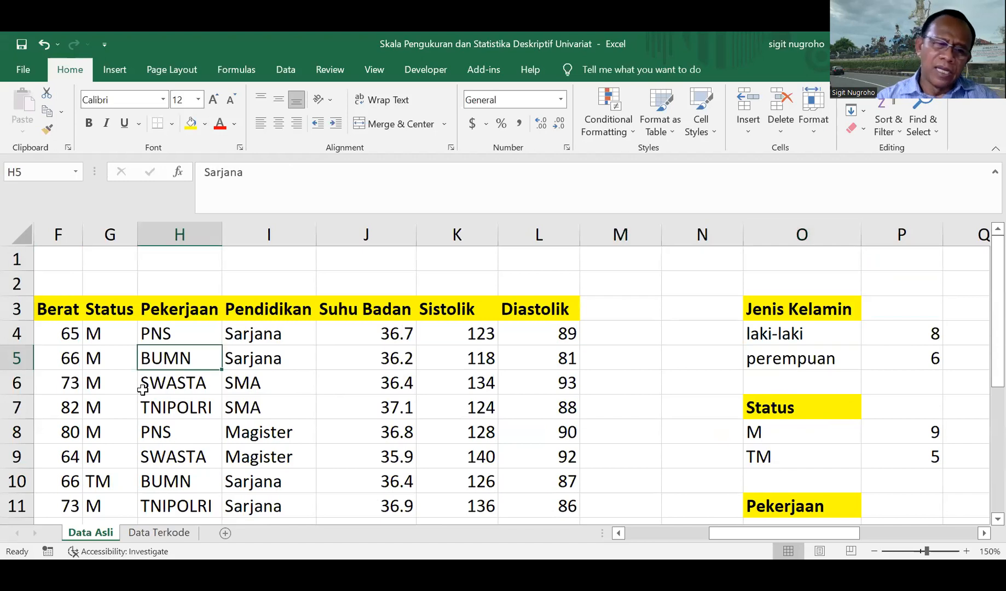
key(Left)
key(Right)
key(Right)
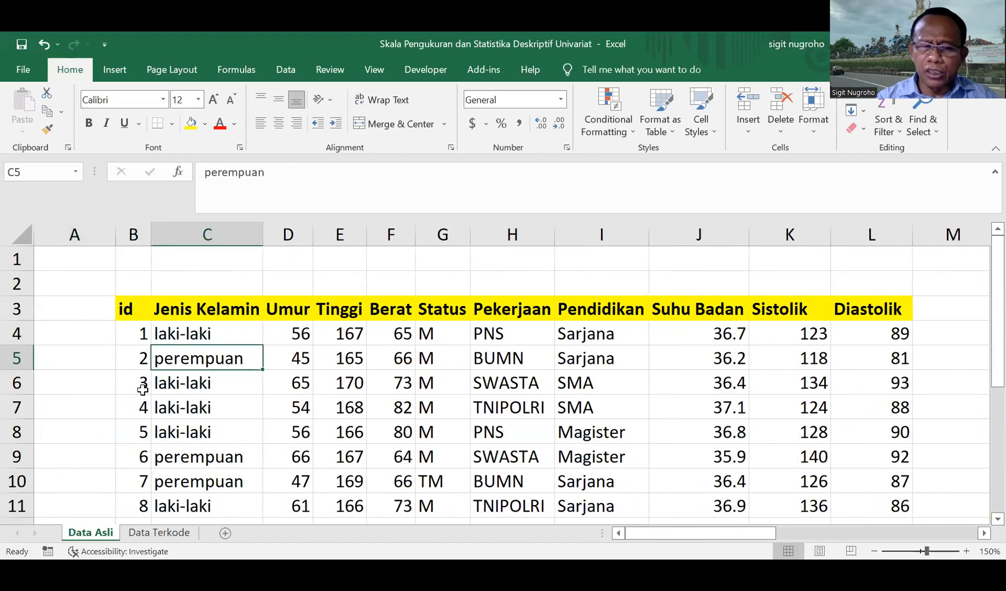
key(Up)
key(Up)
key(Down)
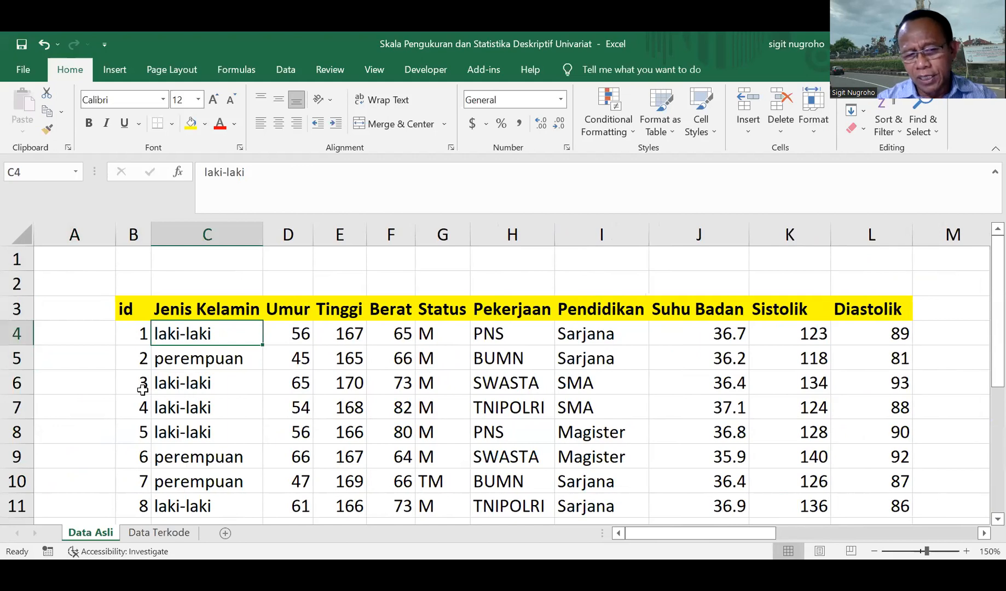
key(Up)
key(Down)
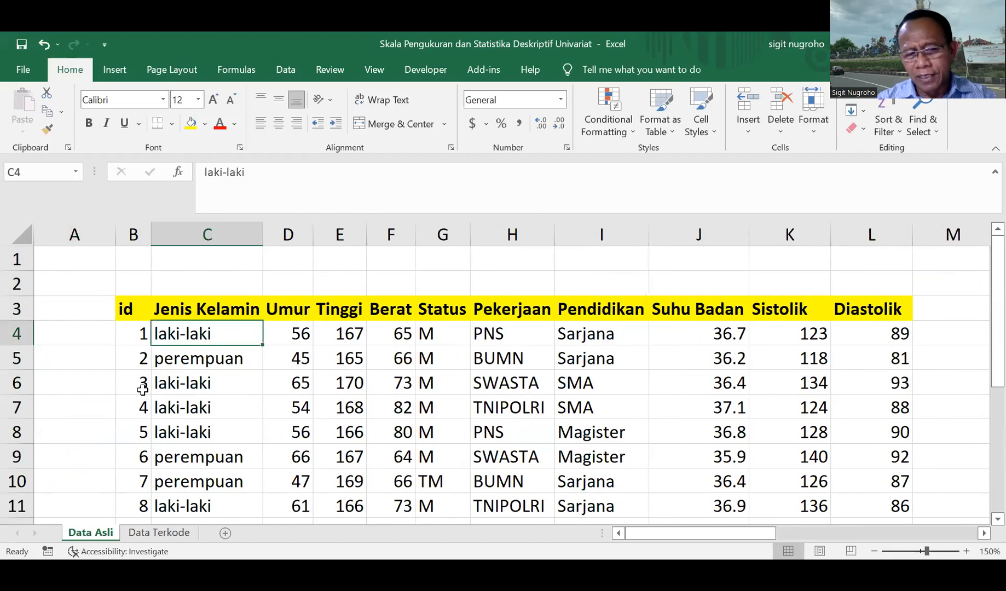
Select all Jenis Kelamin records in C4:C17 to check the range name assigned to them
key(shift+Down)
key(shift+Down)
key(shift+Down)
key(shift+Down)
key(shift+Down)
key(shift+Down)
key(shift+Down)
key(shift+Down)
key(shift+Down)
key(shift+Down)
key(shift+Down)
key(shift+Down)
key(shift+Down)
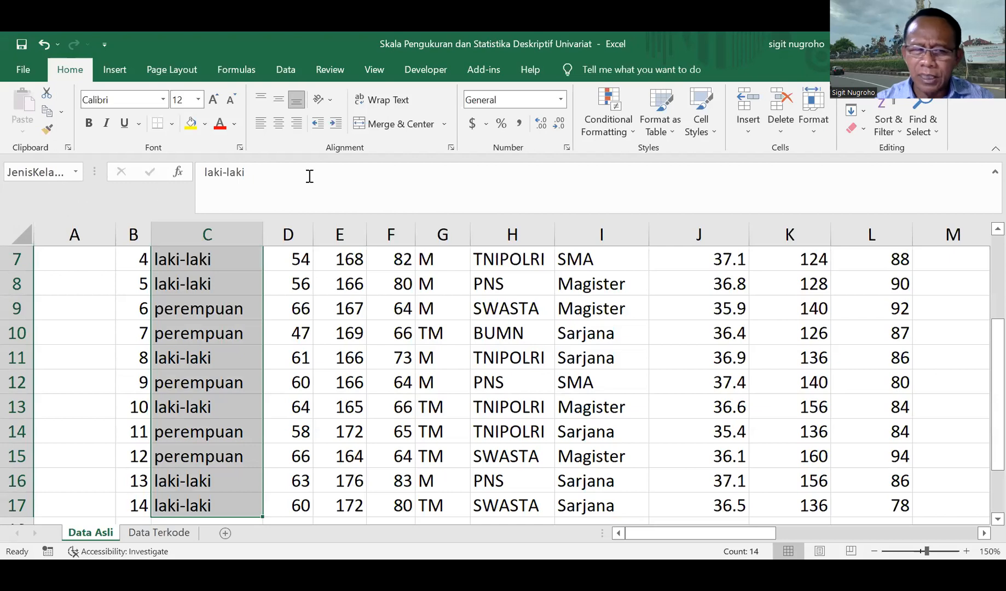
Go to the first Umur record in D4, with the column header in view
key(Right)
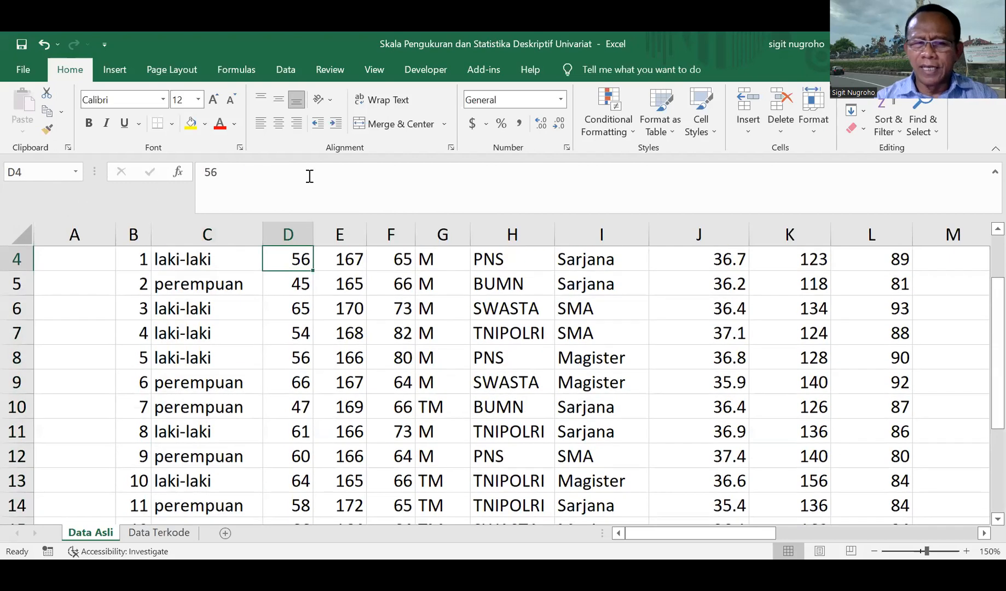
key(Down)
key(Up)
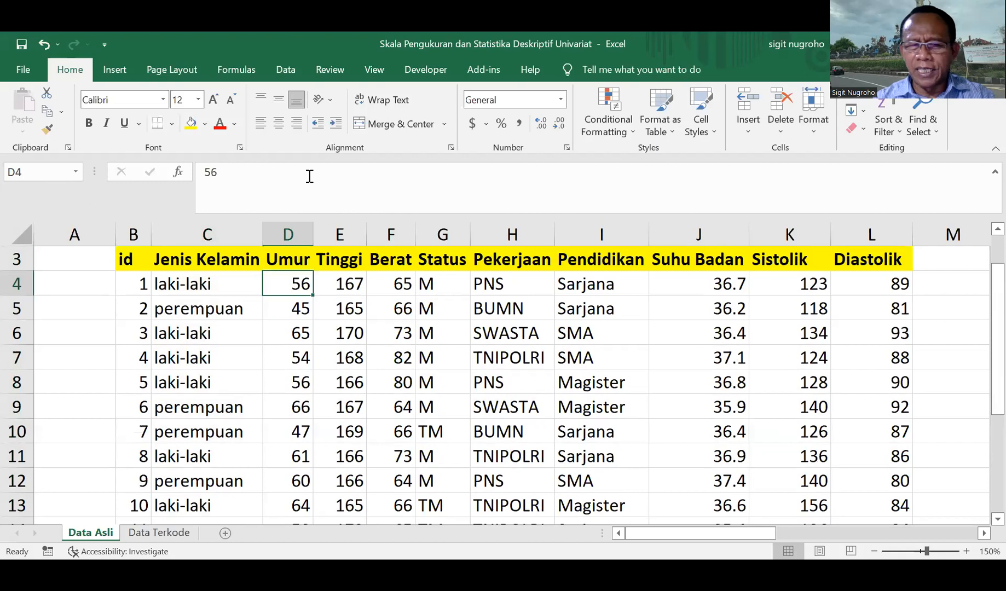
Select the recorded values of the Umur and Tinggi columns in turn to check each variable's data range
key(ctrl+shift+Down)
key(Right)
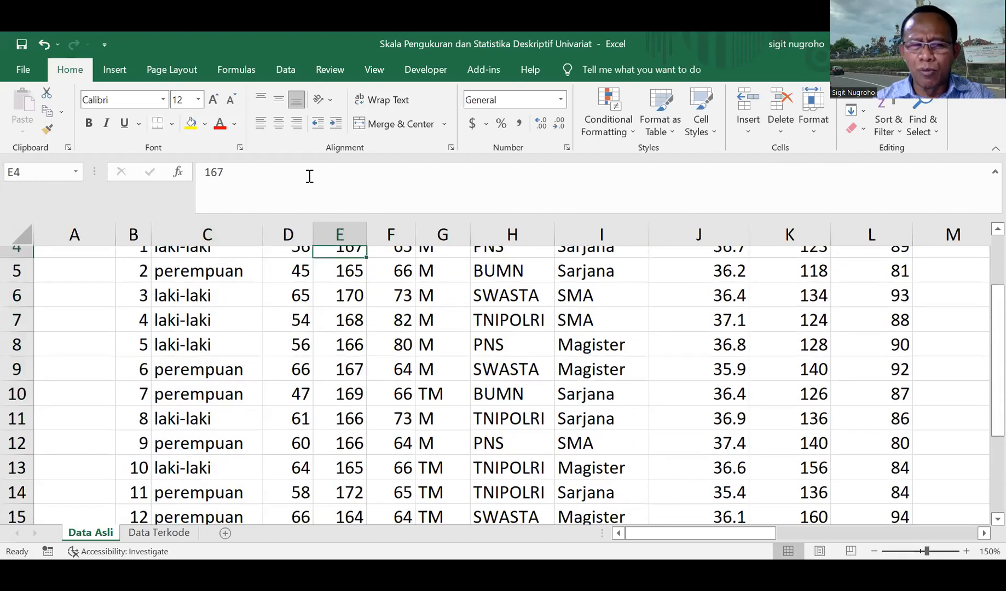
key(ctrl+shift+Down)
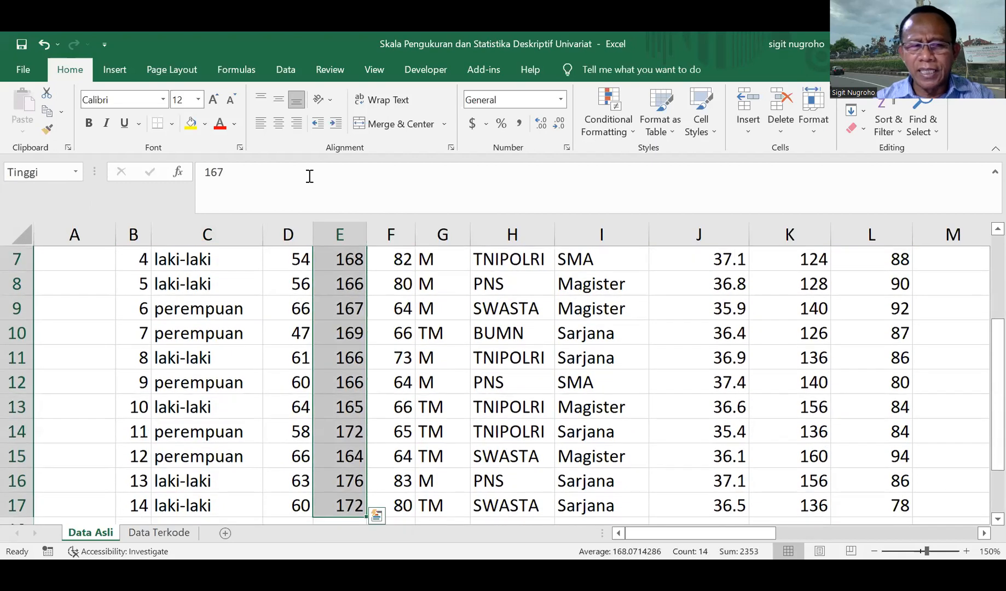
key(Right)
key(Up)
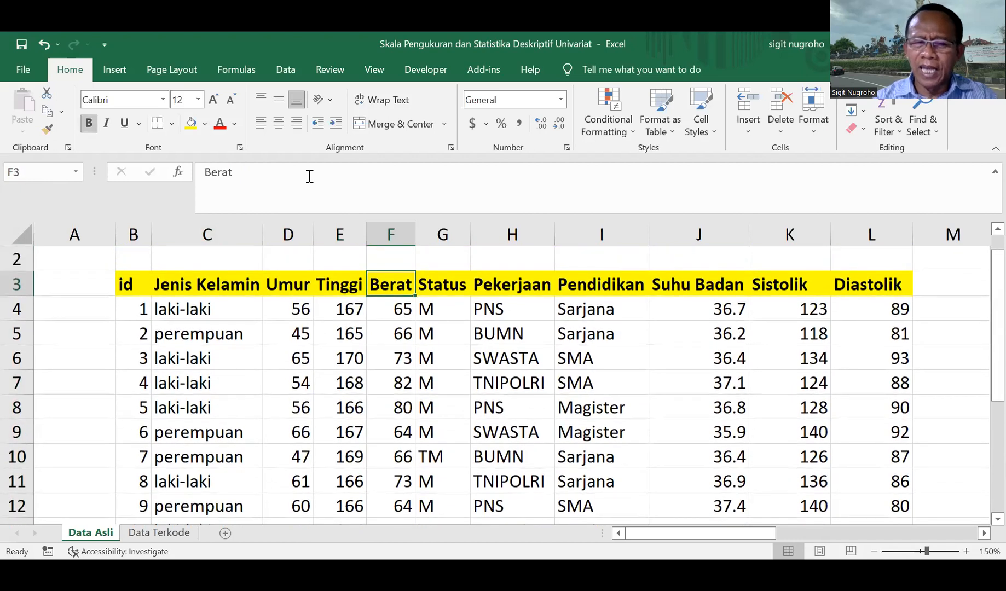
Examine the COUNTIF formula in cell P4 that counts laki-laki in the Jenis Kelamin frequency table
key(Right)
key(Right)
key(Right)
key(Right)
key(Right)
key(Right)
key(Right)
key(Right)
key(Right)
key(Right)
key(Right)
key(Right)
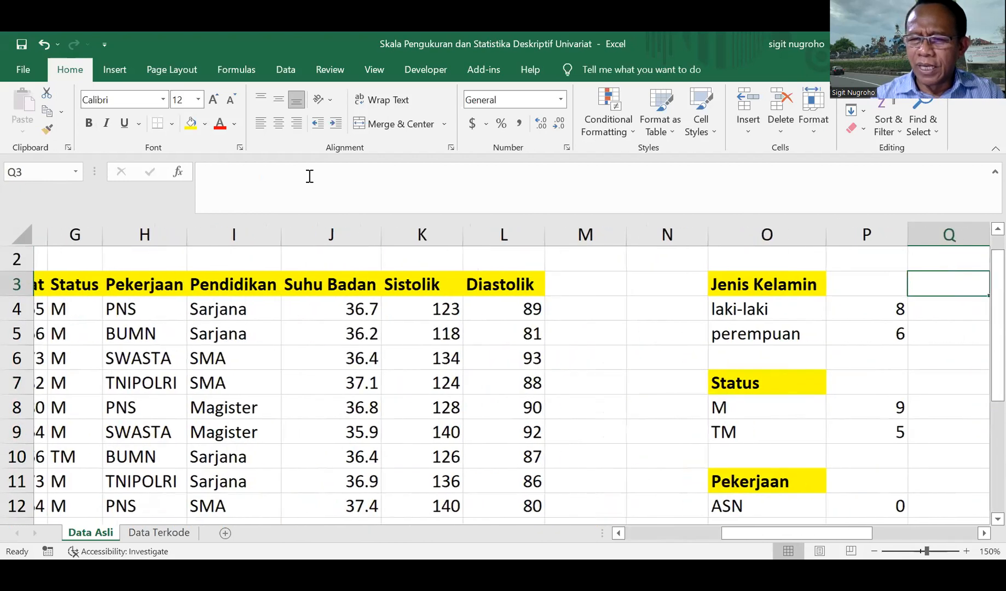
key(Left)
key(Left)
key(Left)
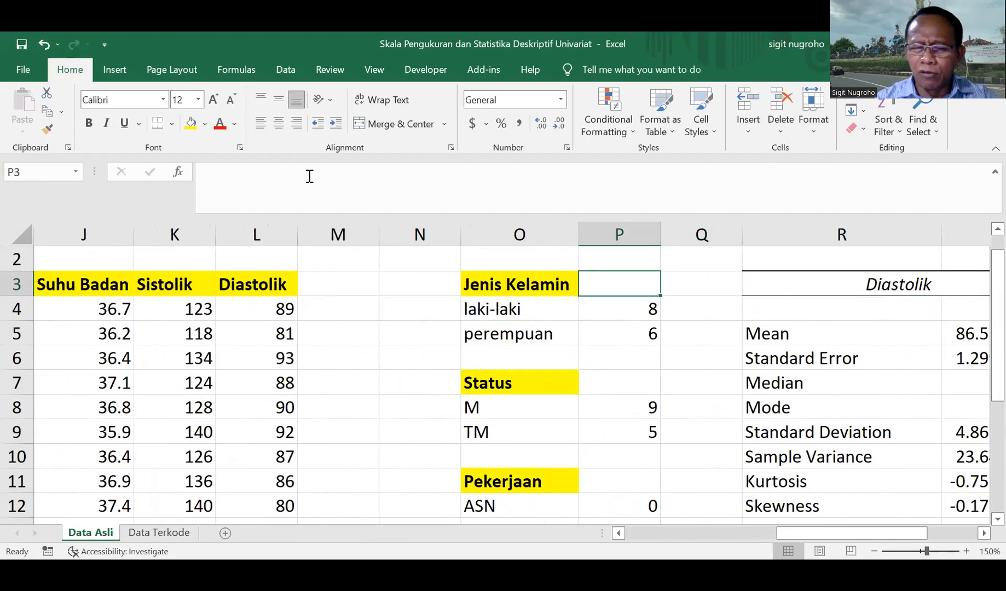
key(Down)
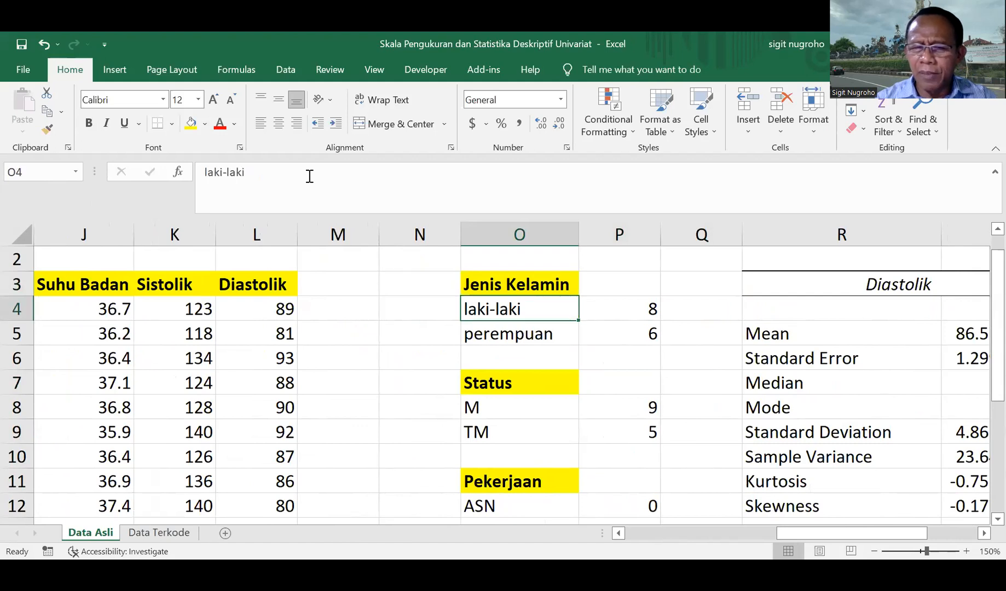
key(Right)
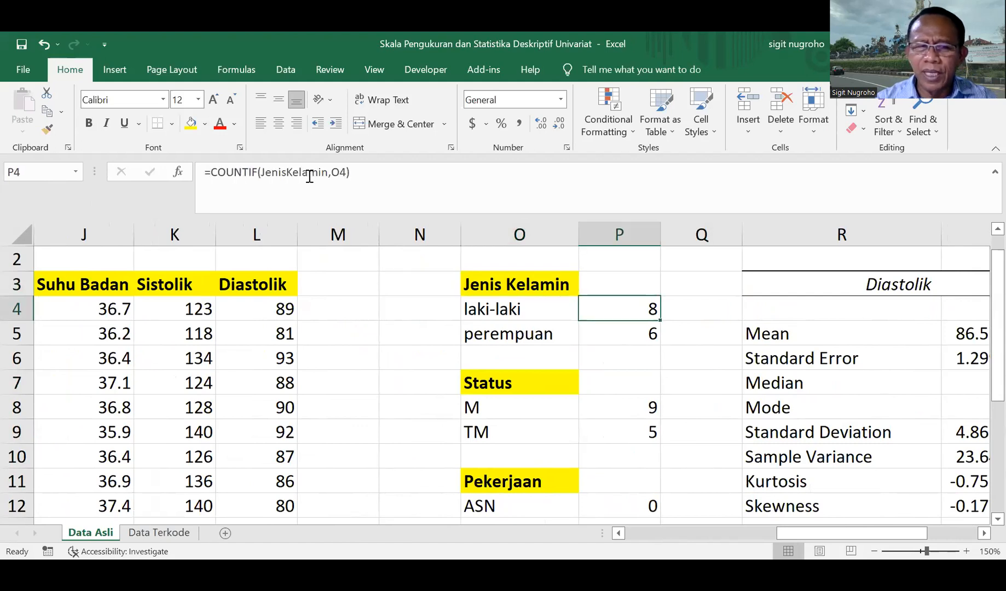
click(386, 173)
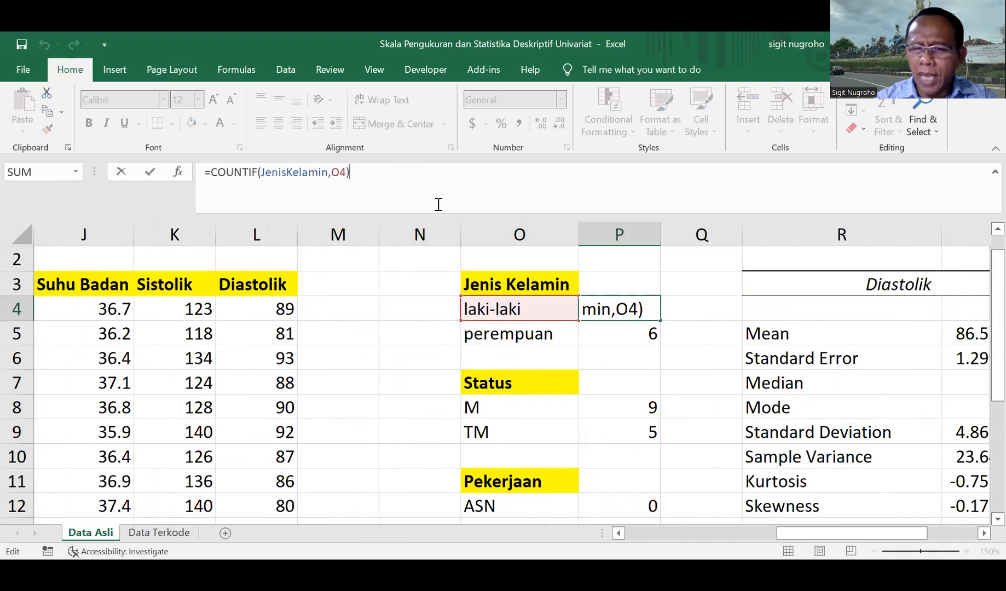
click(601, 310)
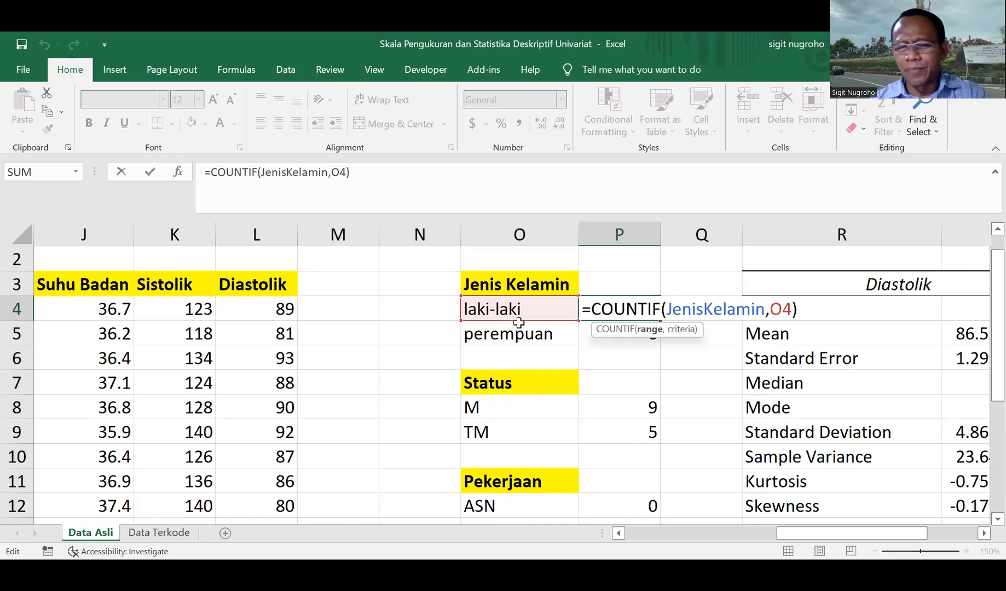
key(ctrl+Return)
Examine the COUNTIF formula in cell P5 that counts perempuan, leaving it as it is
click(619, 334)
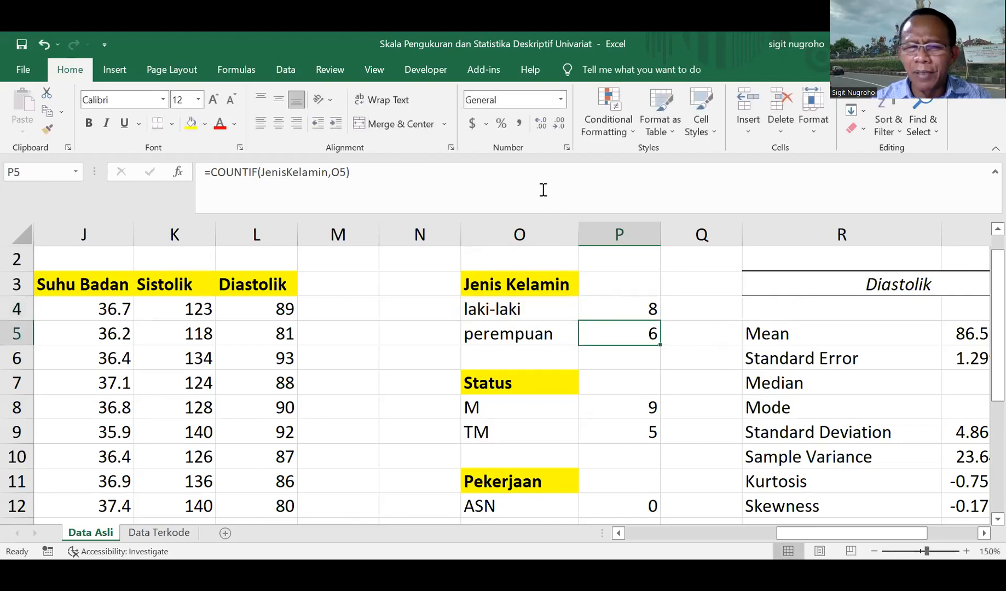
click(536, 172)
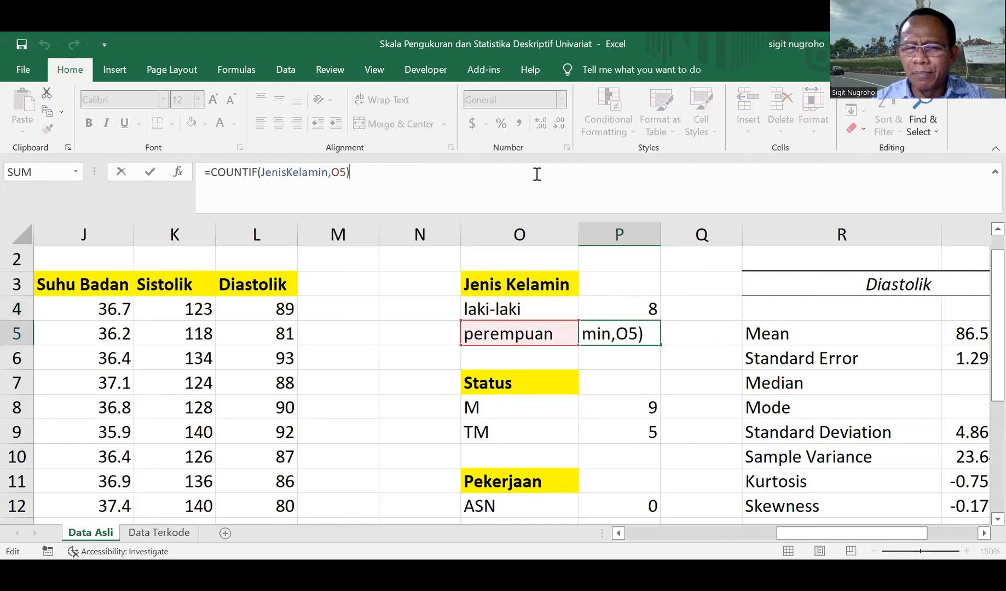
click(631, 335)
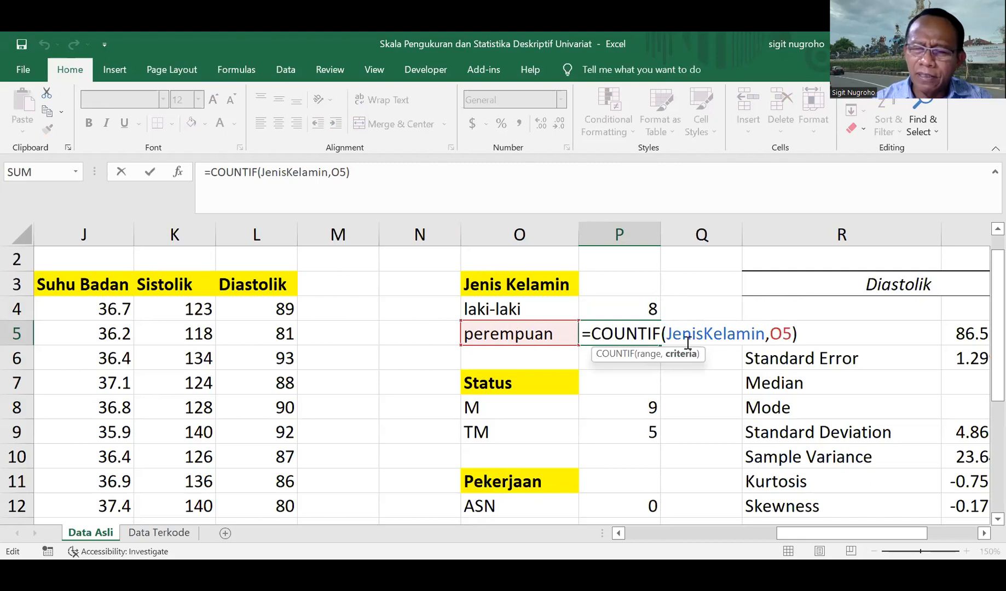
click(127, 312)
Select the Jenis Kelamin data from C4 to C17 to check the range used by the count formulas
key(Left)
key(Left)
key(Left)
key(Left)
key(Left)
key(Left)
key(Left)
key(Left)
key(Left)
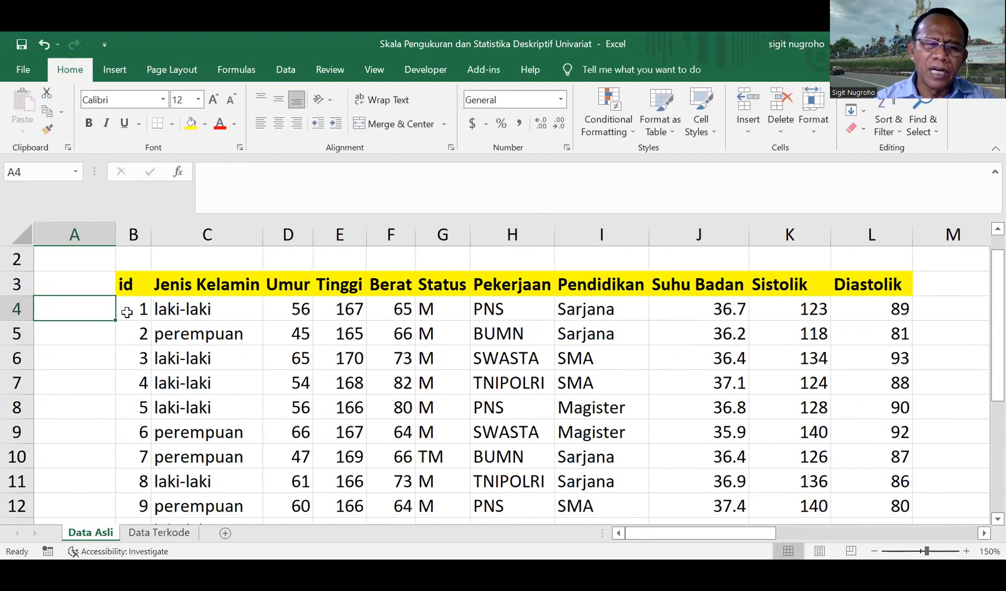
key(Right)
key(Right)
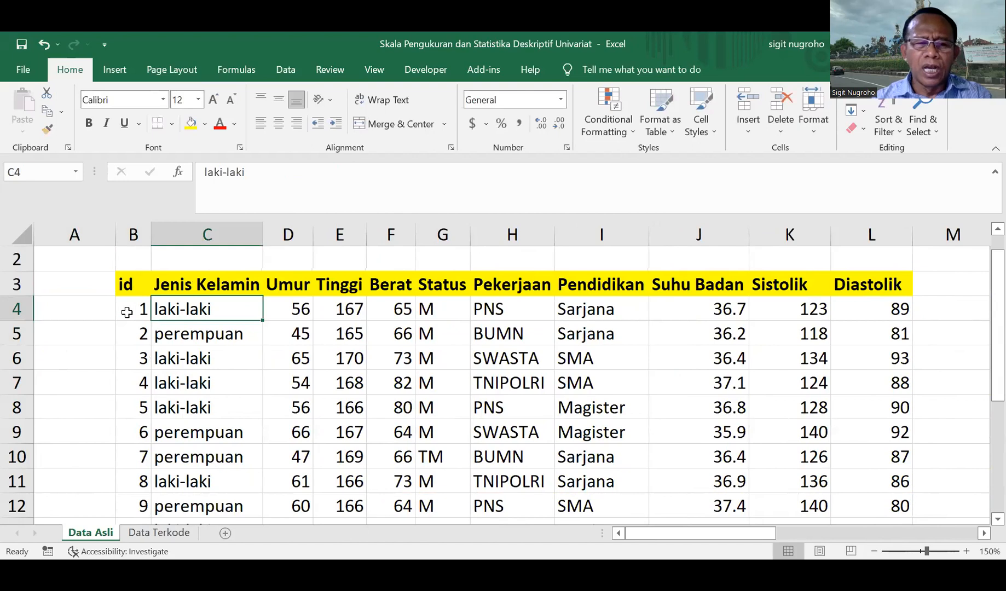
key(shift+Down)
key(ctrl+shift+Down)
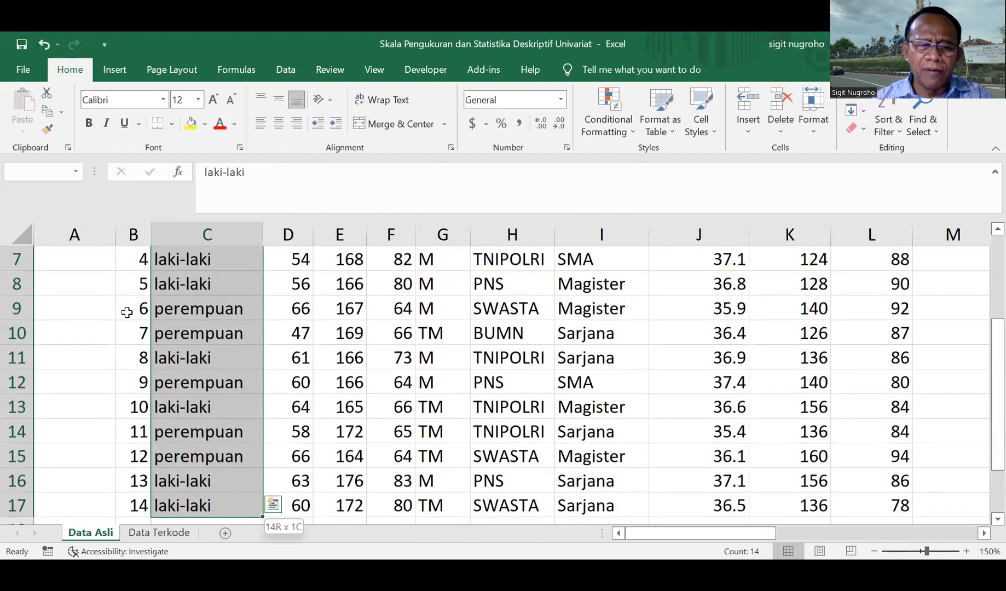
Look through the Jenis Kelamin entries down to the last record in row 17
click(194, 278)
key(ctrl+Up)
key(Down)
key(ctrl+Down)
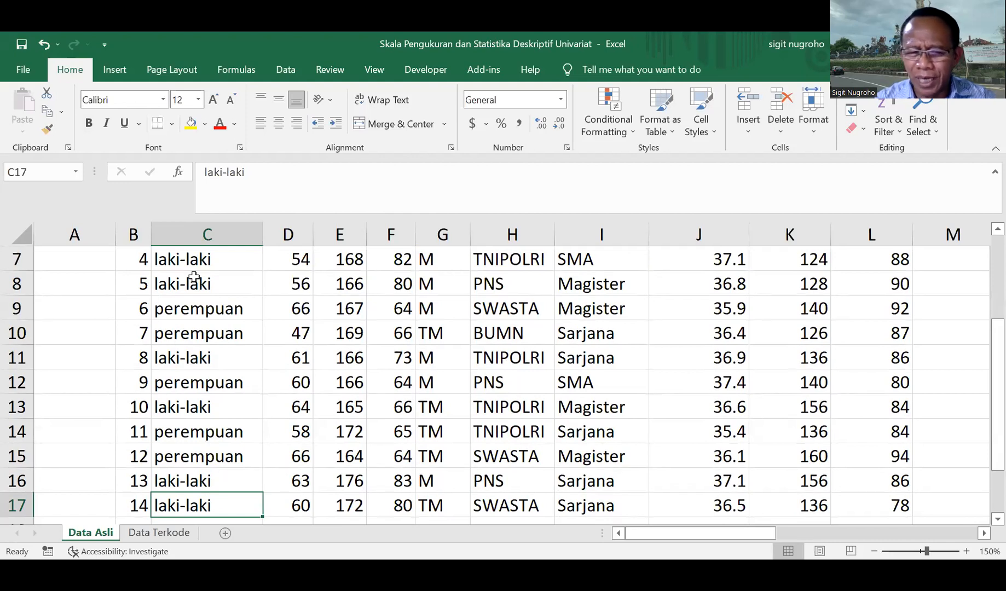
key(Up)
key(Up)
key(Up)
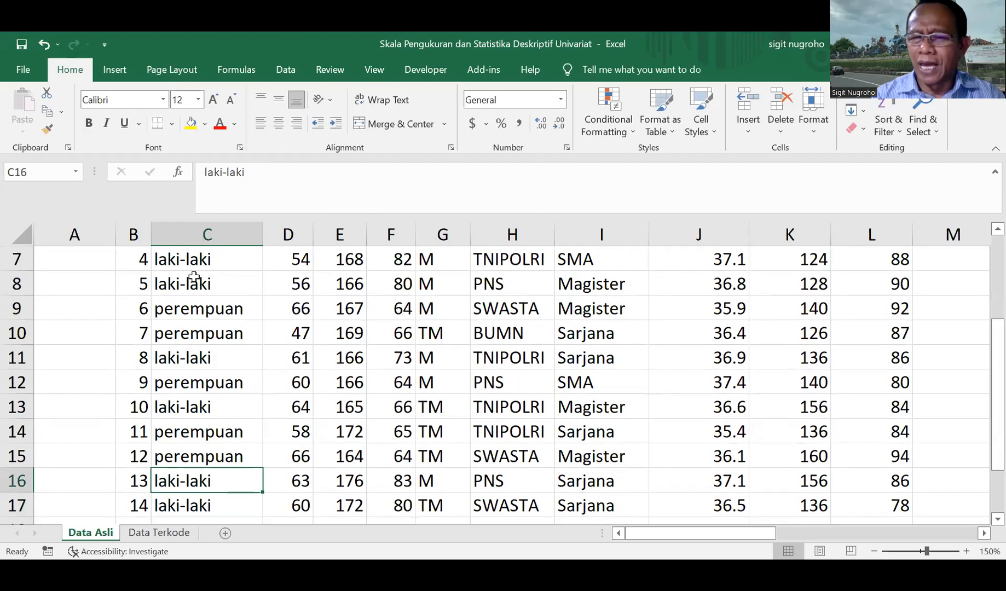
Go back to the frequency tables beside the data and review the Jenis Kelamin and Status counts
key(ctrl+Right)
key(ctrl+Right)
key(Up)
key(Up)
key(Up)
key(Up)
key(Up)
key(Up)
key(Up)
key(Up)
key(Up)
key(Up)
key(Up)
key(Up)
key(Up)
key(Right)
key(Right)
key(Right)
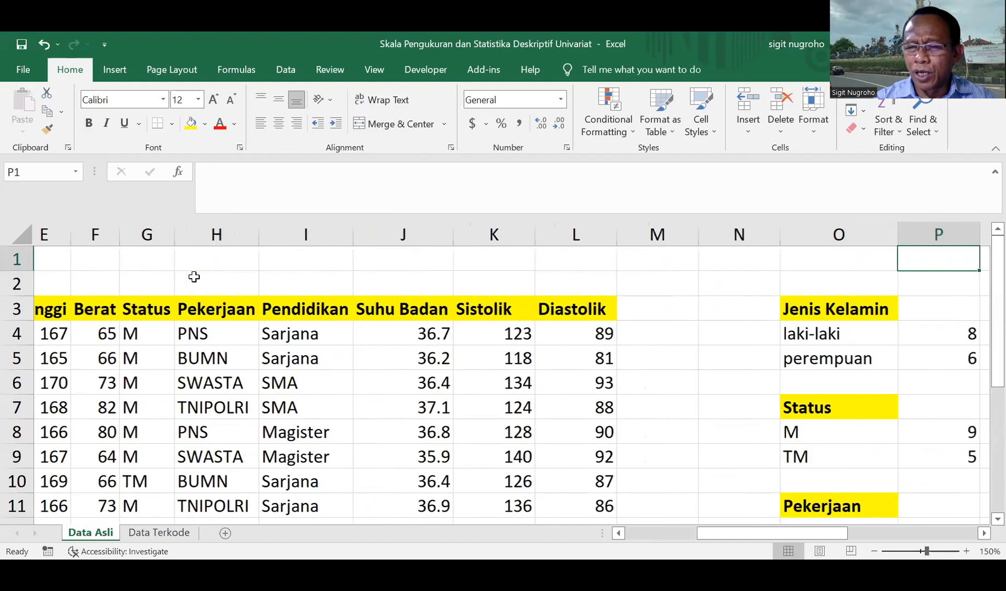
key(Down)
key(Down)
key(Left)
key(Left)
key(Left)
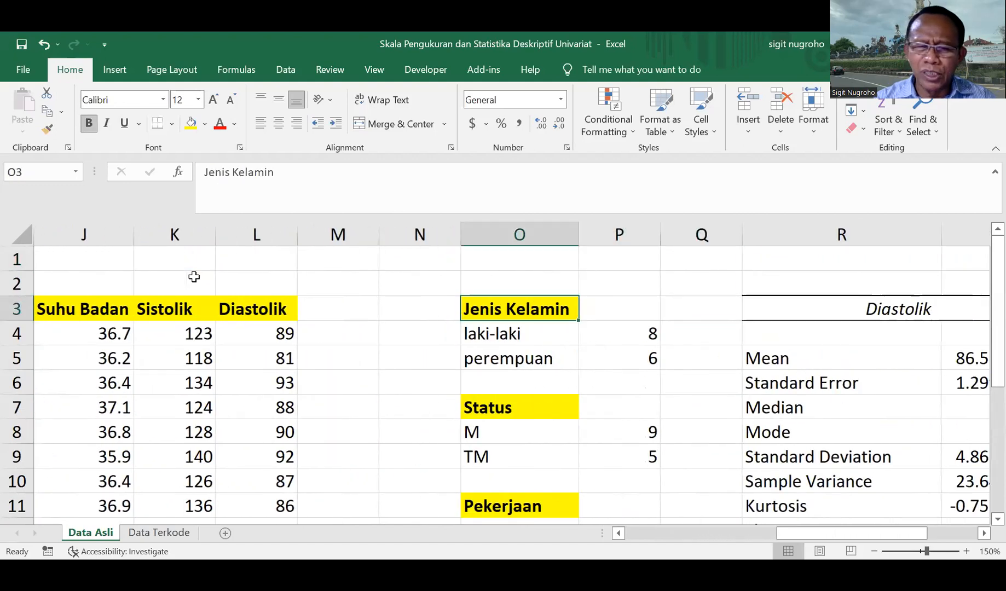
key(Down)
key(Down)
key(Down)
key(Down)
key(Down)
key(Right)
key(Right)
key(Left)
Examine the COUNTIF formulas of the Pekerjaan table, including the one in cell P12
key(Down)
key(Down)
key(Down)
key(Down)
key(Down)
key(Down)
key(Down)
key(Down)
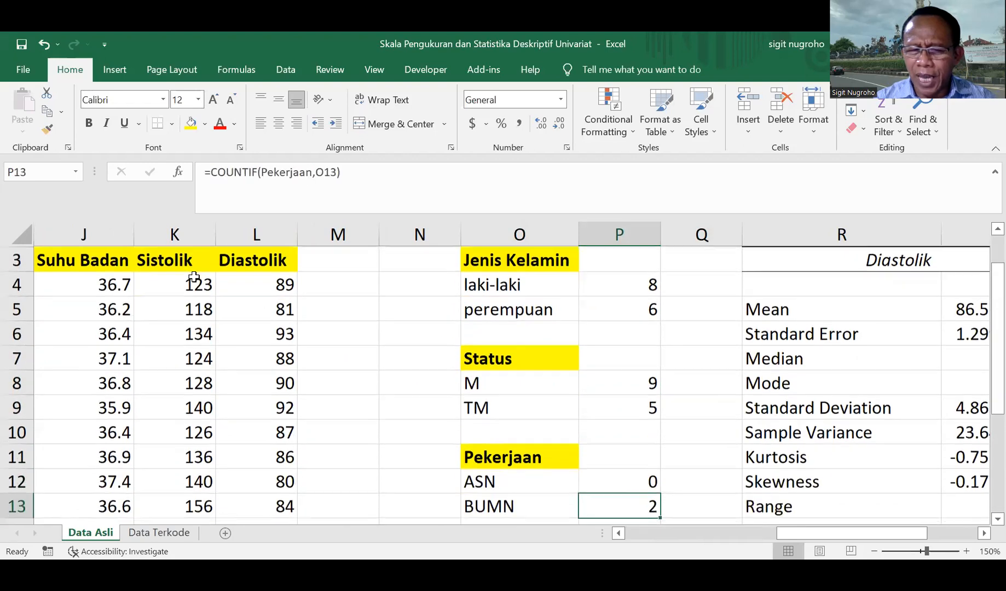
key(Up)
key(Up)
key(Up)
key(Up)
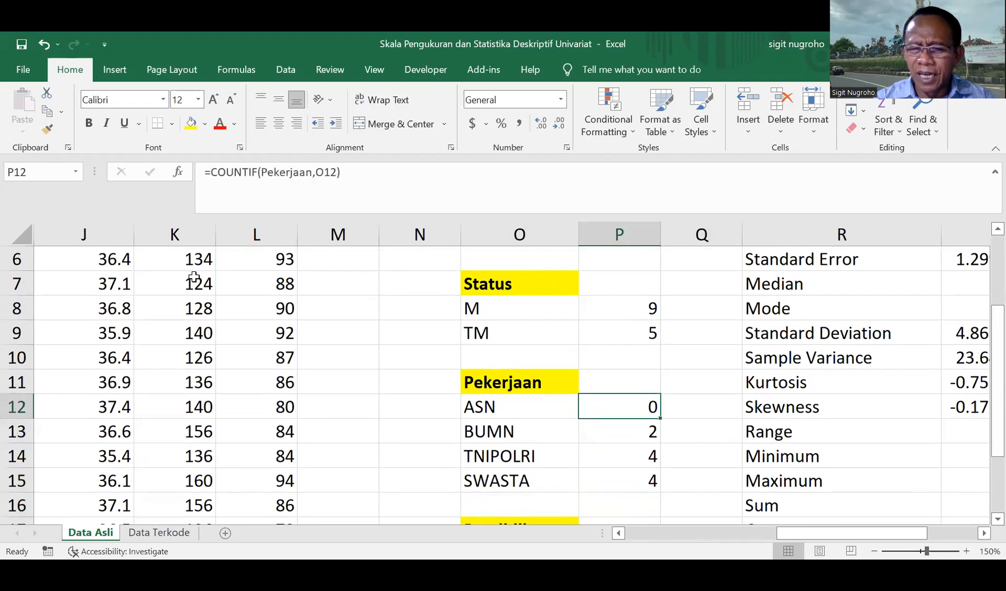
Change the first category label of the Pekerjaan frequency table, cell O12, to PNS
key(Left)
key(Left)
key(Left)
key(Left)
key(Left)
key(Left)
key(Left)
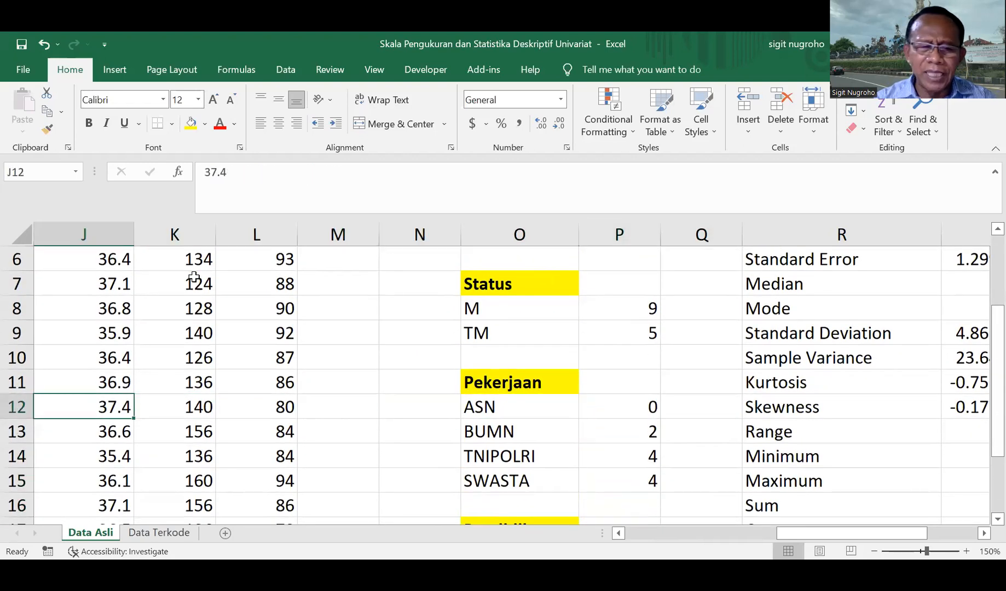
key(Right)
key(Right)
key(Right)
key(Right)
key(Right)
key(Right)
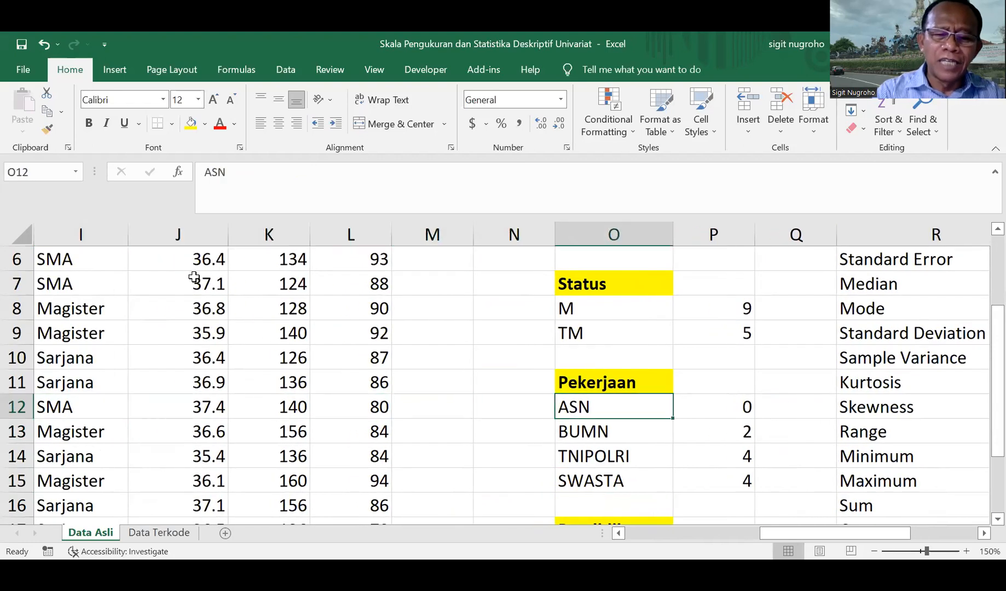
text(PNS)
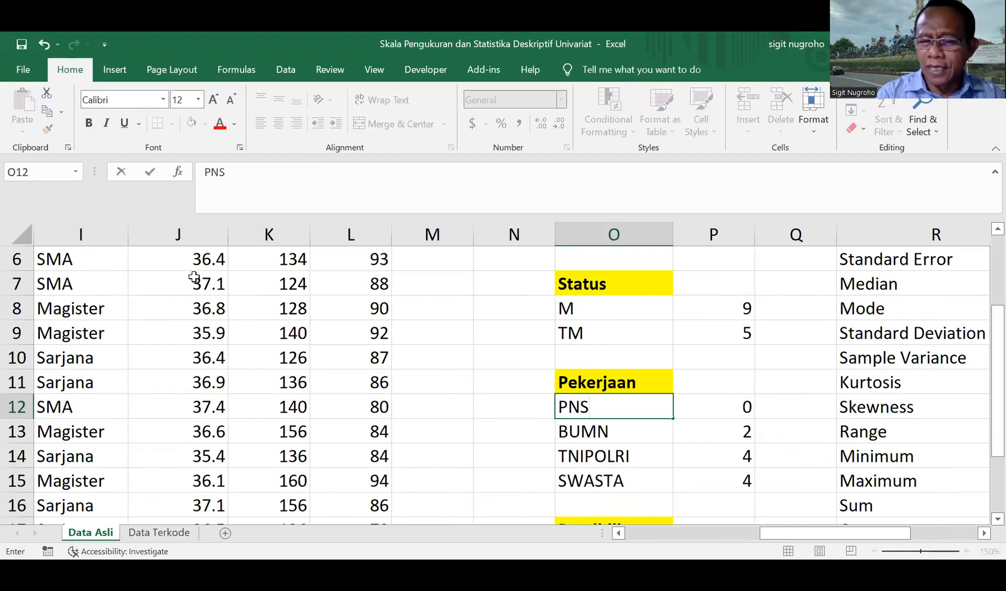
key(Return)
key(Up)
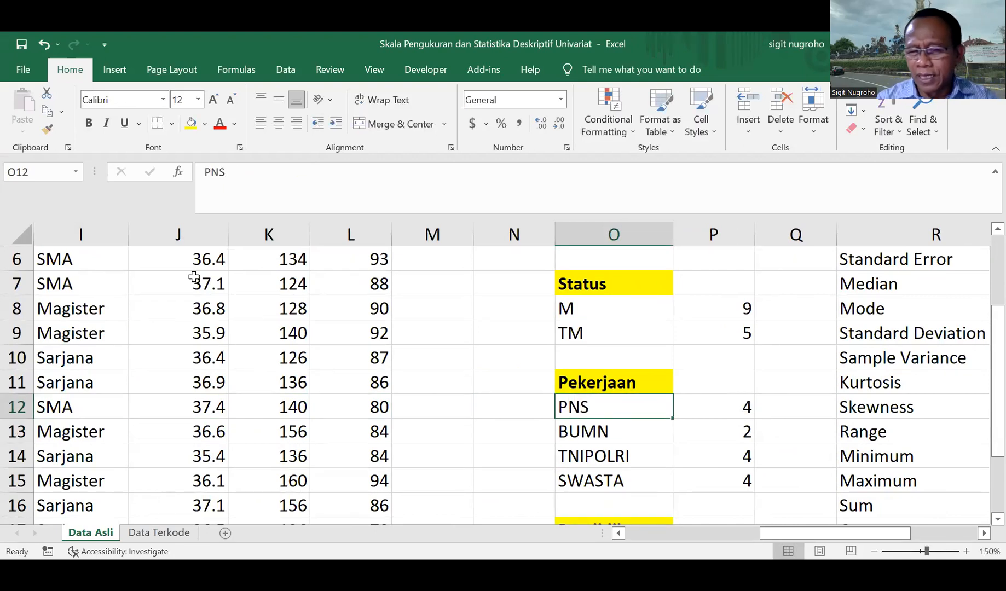
Check the Pekerjaan COUNTIF formulas from the PNS row down to the TNIPOLRI row
key(Right)
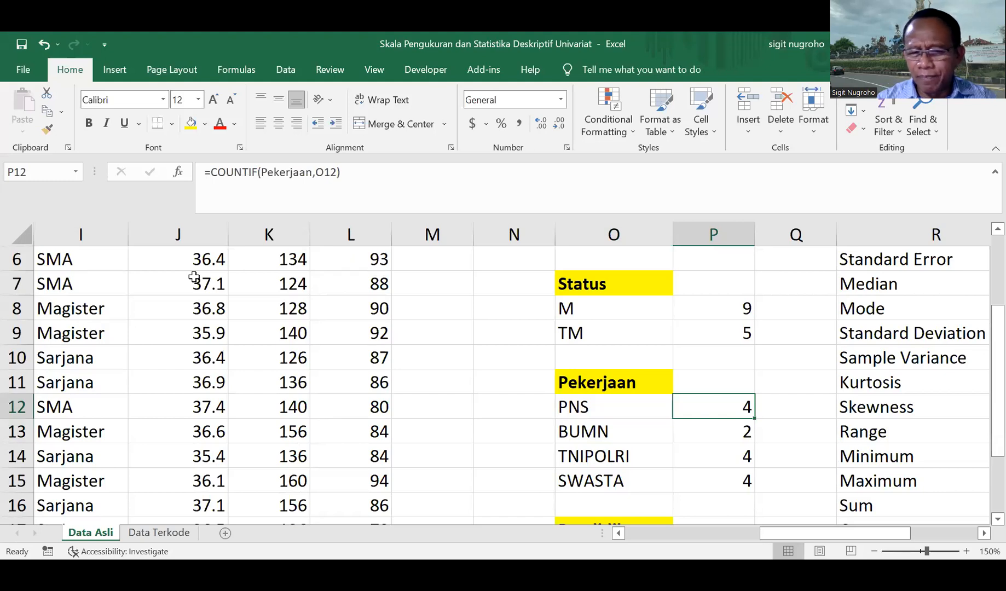
key(Down)
key(Down)
key(Down)
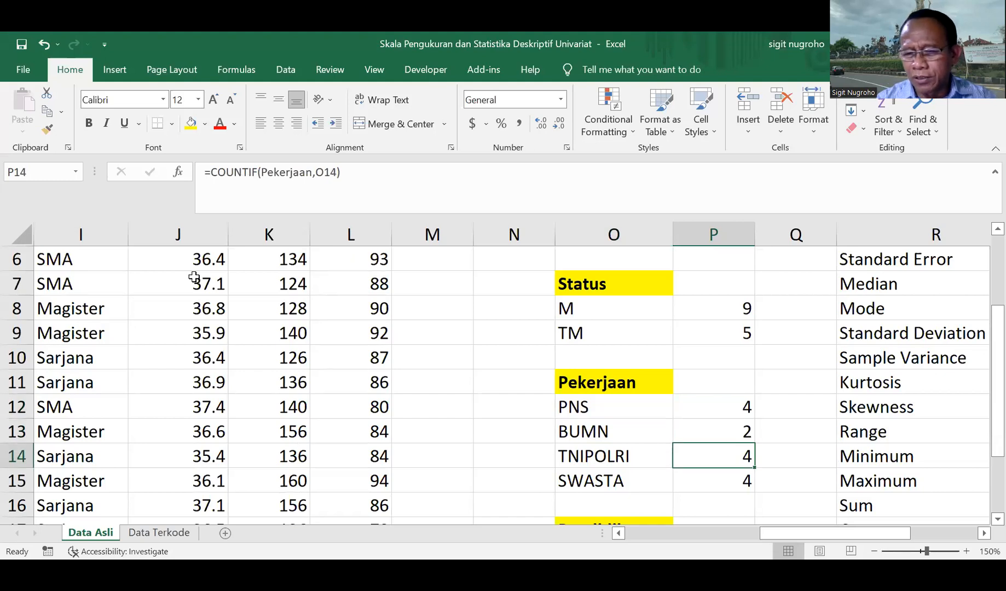
Review the Pendidikan counts and their COUNTIF formulas for SMA, Sarjana and Magister
key(Down)
key(Down)
key(Down)
key(Down)
key(Down)
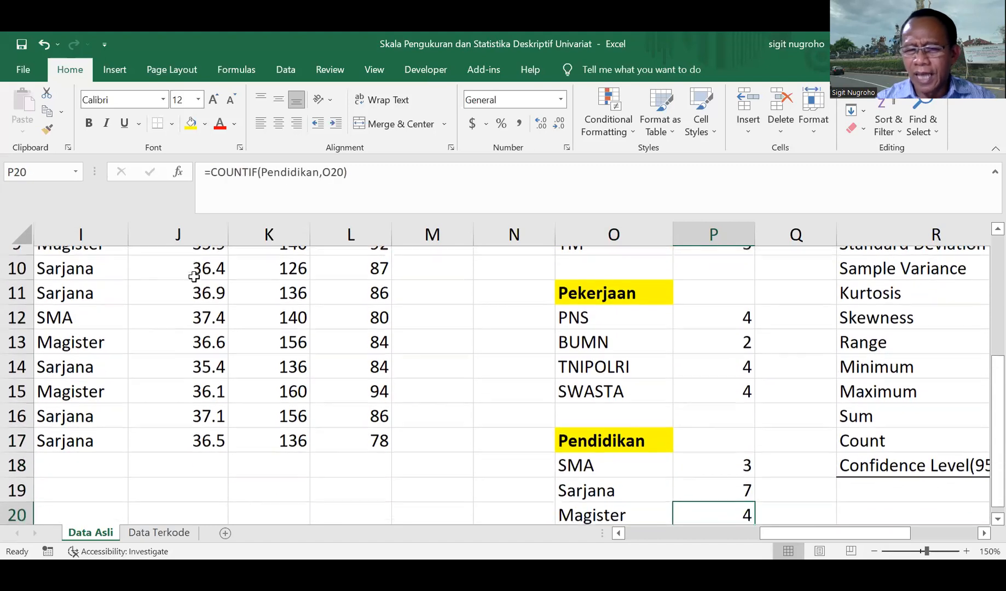
key(Up)
key(Up)
key(Up)
key(Up)
key(Down)
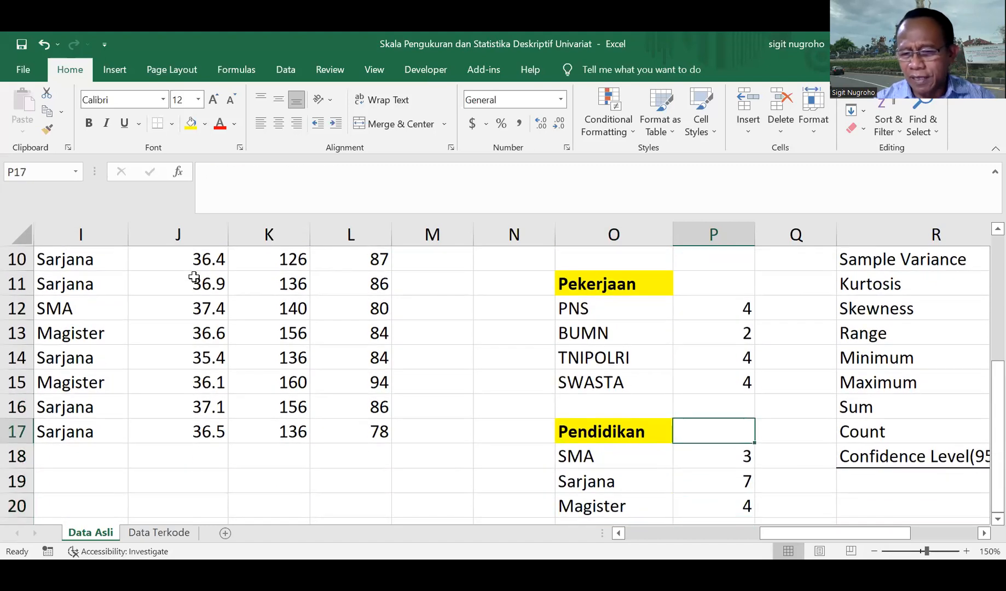
key(Down)
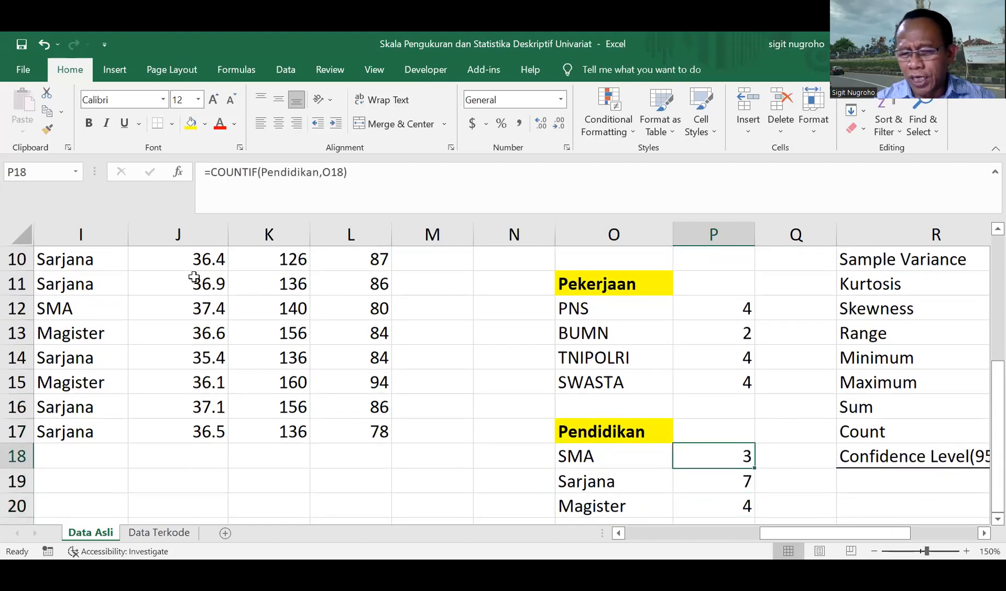
key(Down)
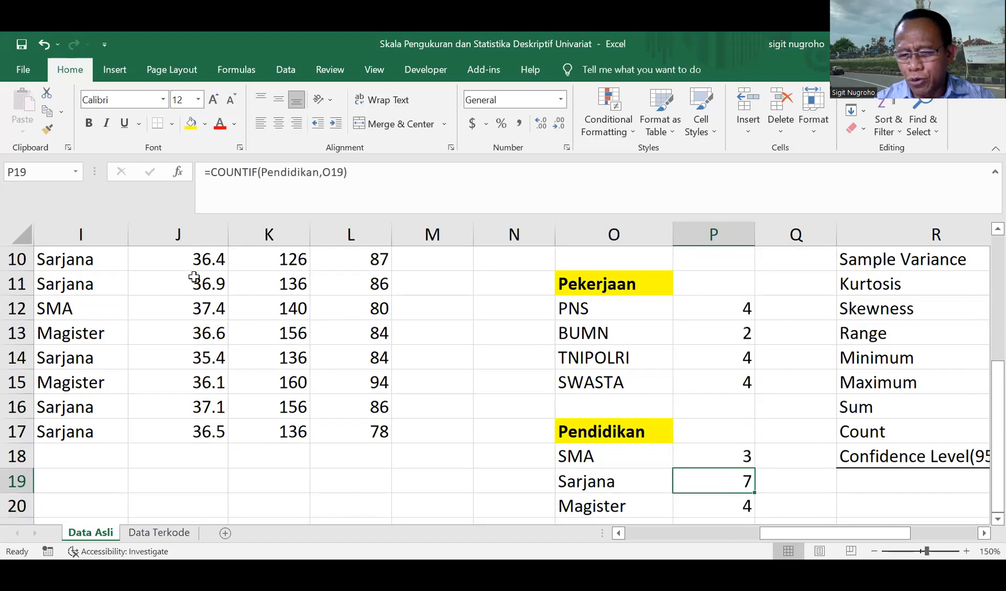
Change the Pendidikan value in cell I15 to Sarjana
key(Down)
key(Left)
key(Left)
key(Left)
key(Left)
key(Left)
key(Left)
key(Left)
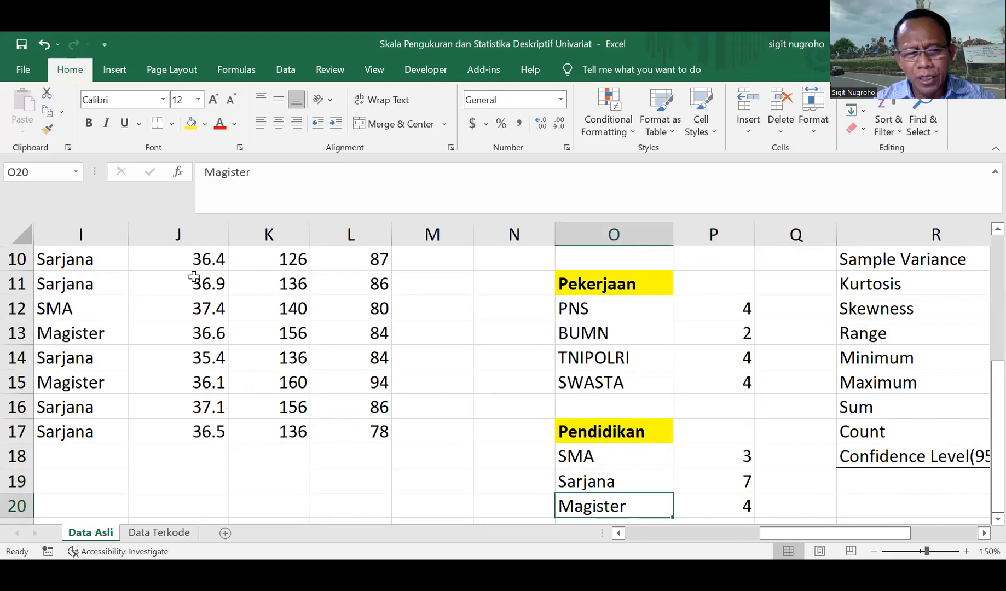
key(Up)
key(Up)
key(Up)
key(Up)
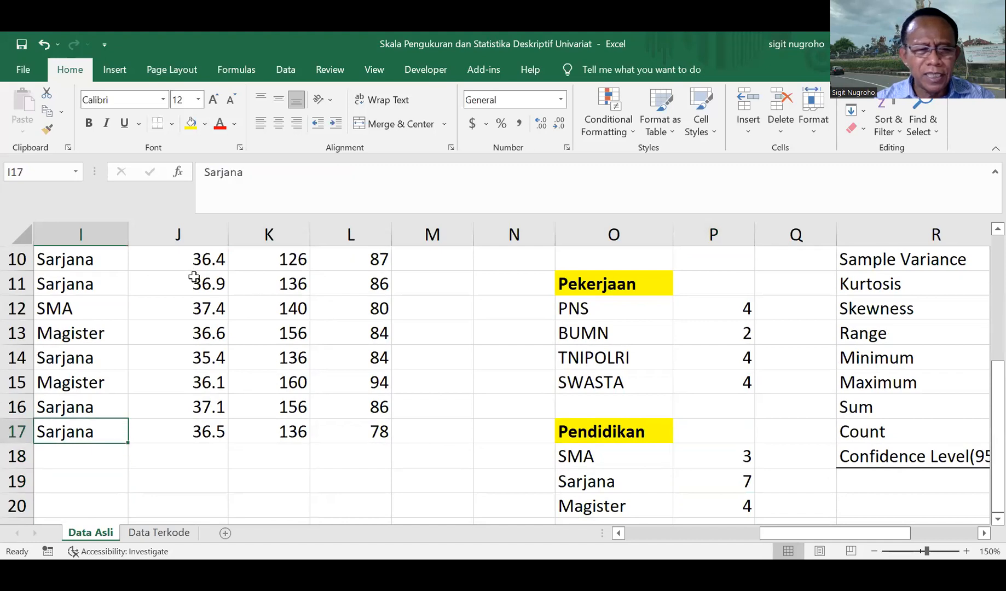
key(Up)
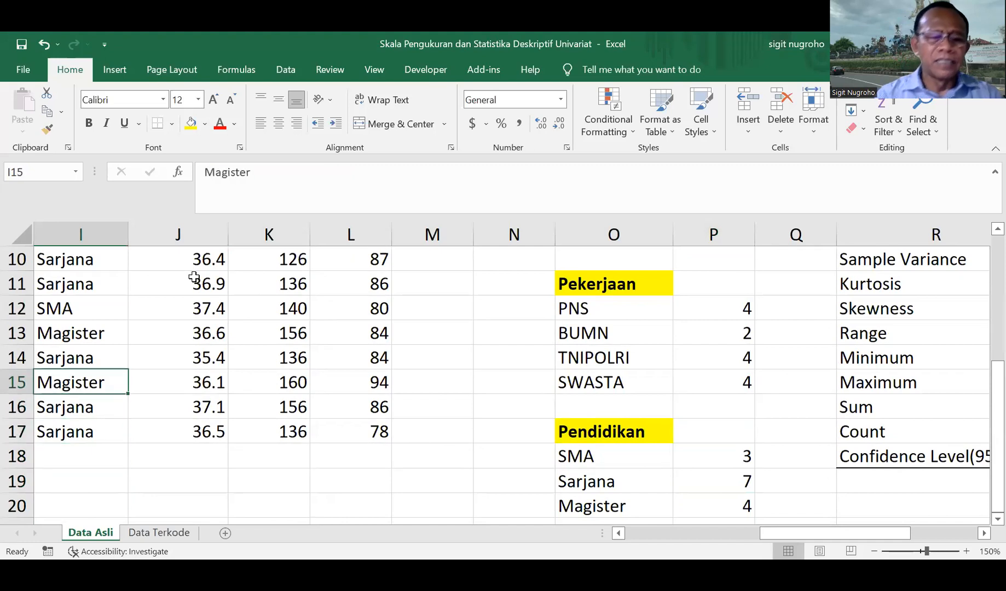
text(Sarjan)
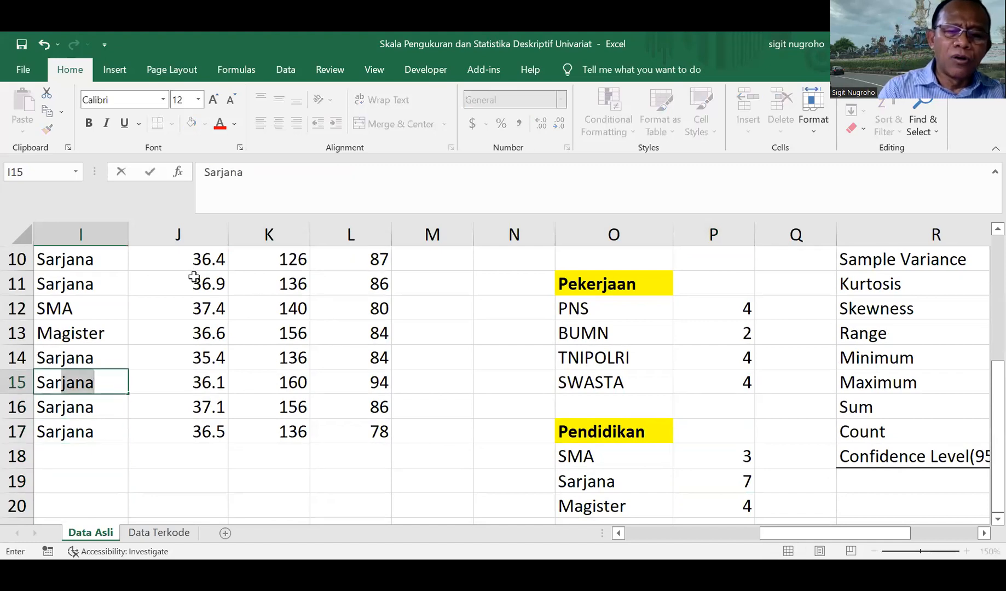
text(a)
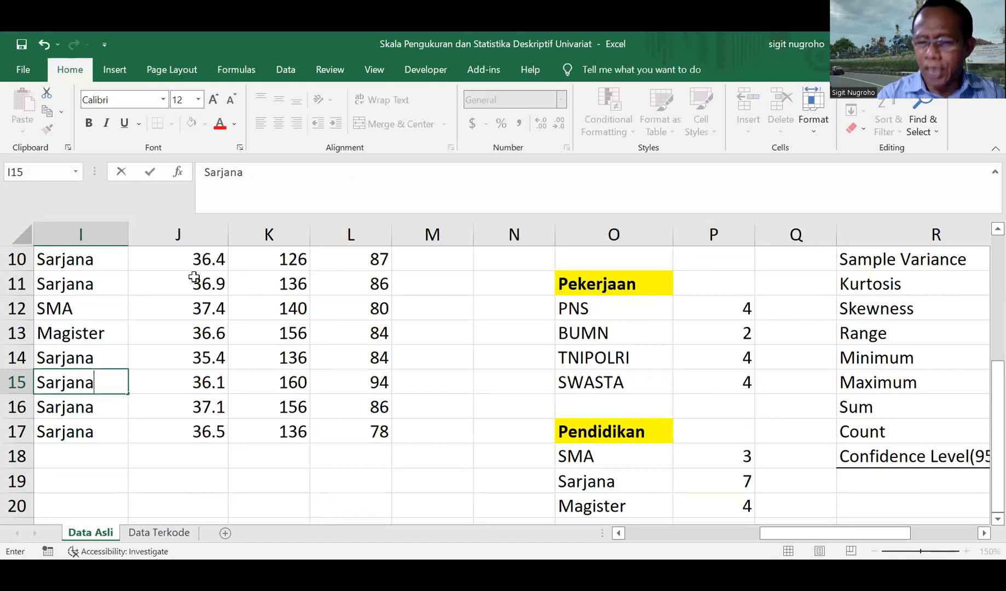
key(Return)
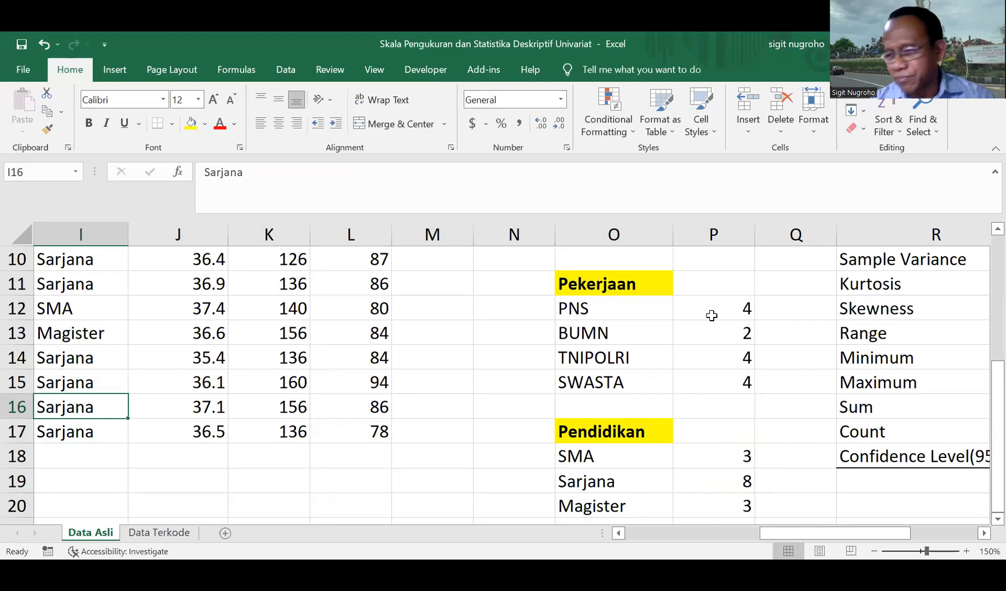
Delete the entire columns R and S that hold the Diastolik descriptive statistics table
click(688, 310)
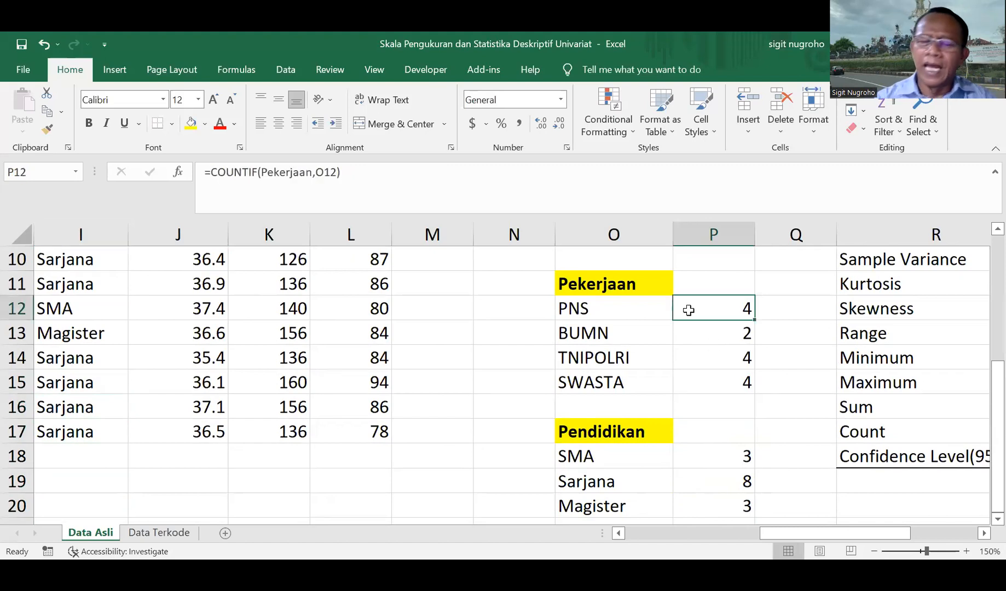
key(Up)
key(Up)
key(Up)
key(Up)
key(Up)
key(Up)
key(Up)
key(Up)
key(Up)
key(Up)
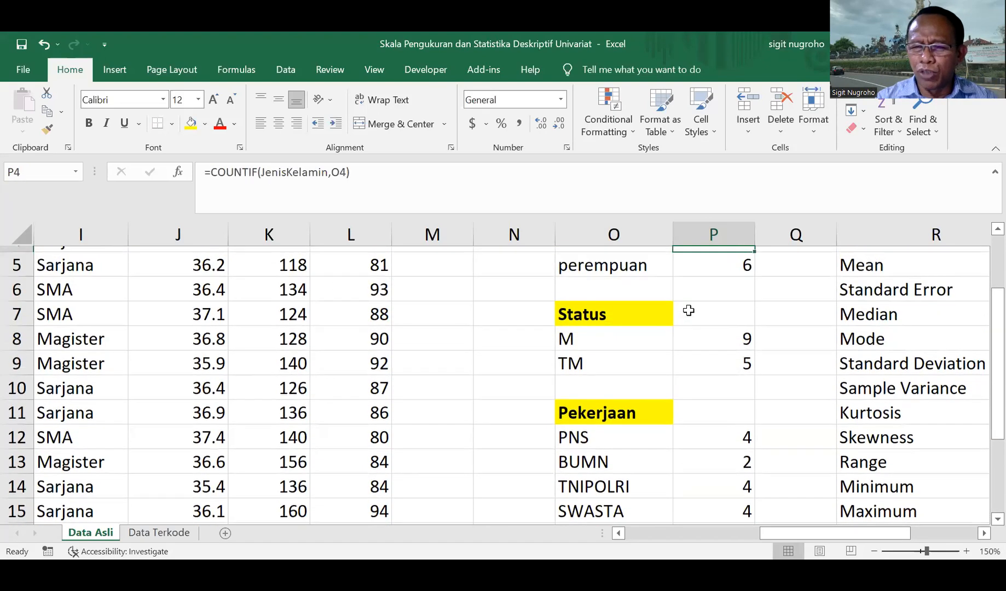
key(Up)
key(Right)
key(Right)
key(Right)
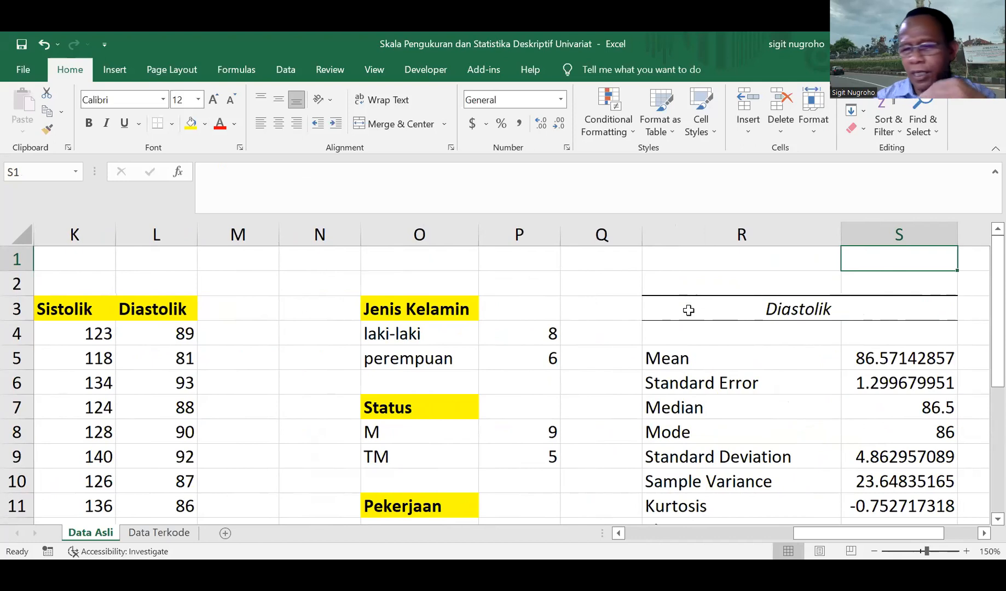
key(Down)
key(Down)
key(Left)
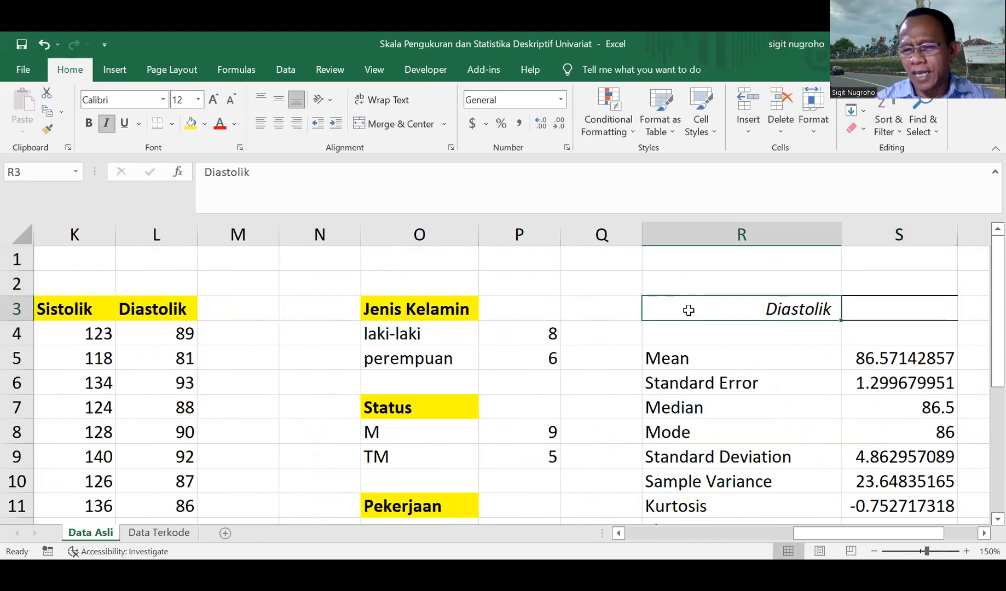
key(shift+Right)
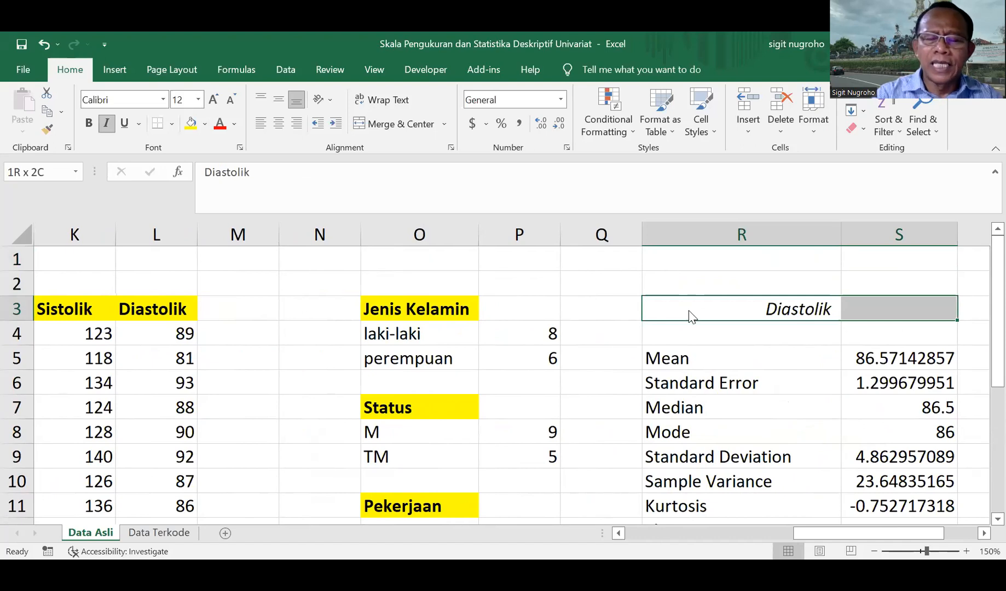
key(ctrl+minus)
click(184, 325)
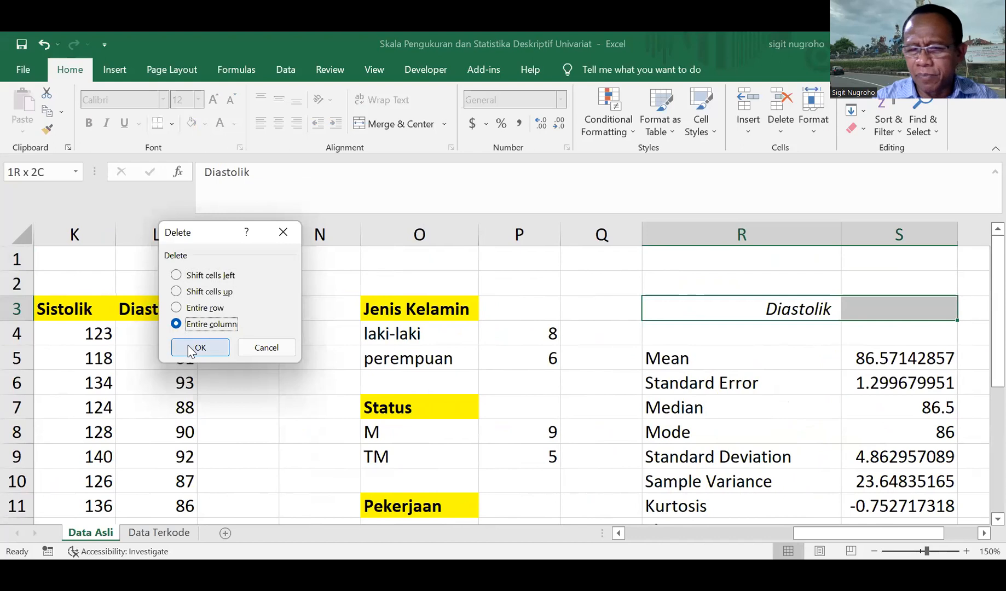
click(198, 347)
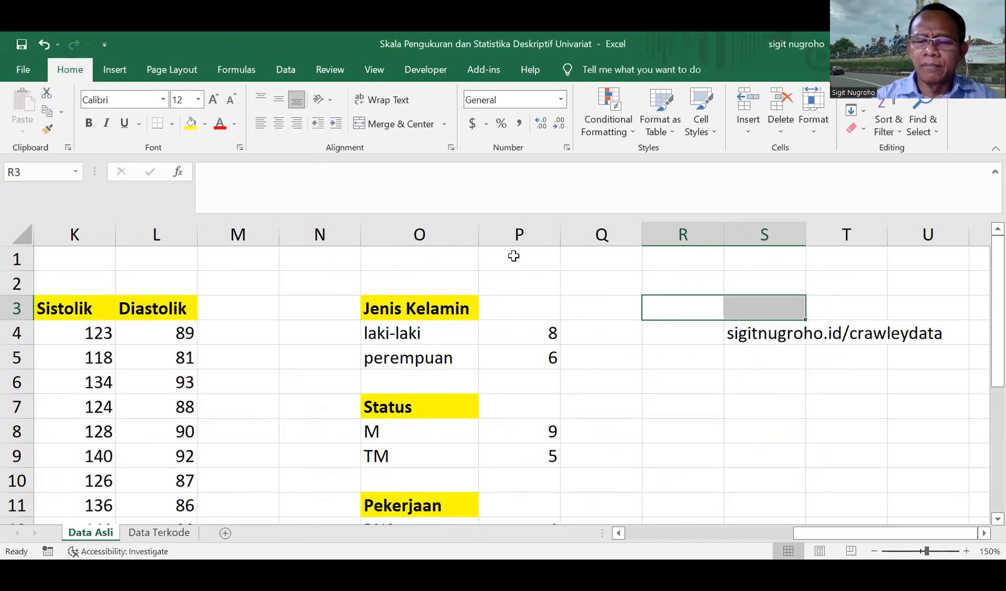
Start a Descriptive Statistics analysis with the Sistolik column, $K$3:$K$17, as the input range
click(286, 73)
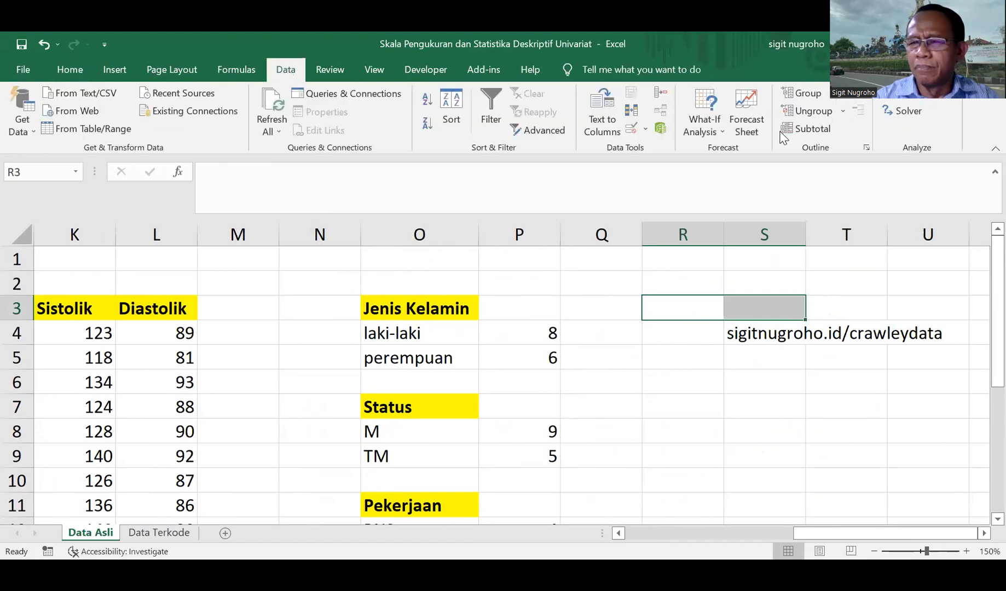
click(921, 99)
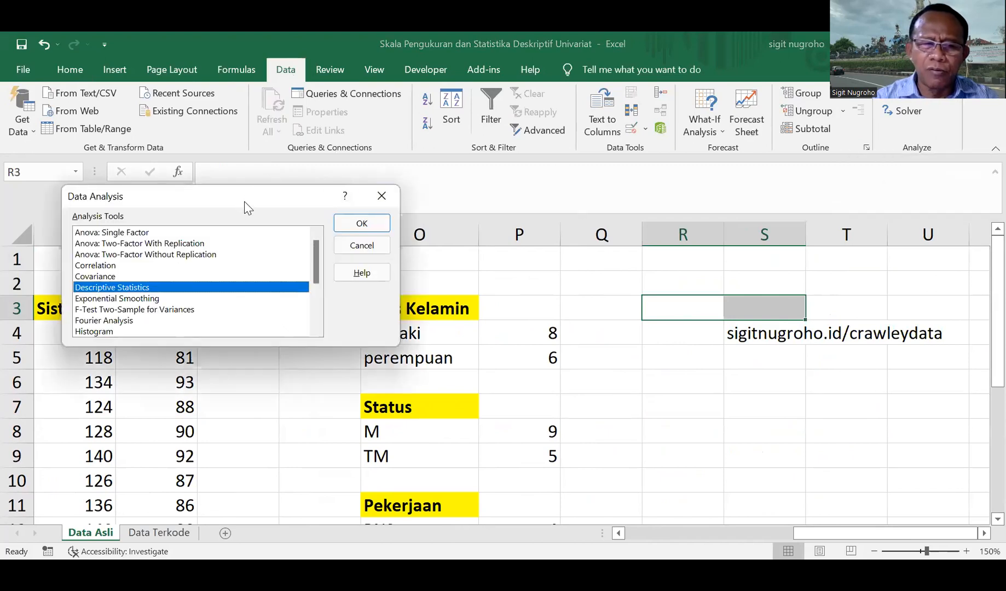
click(364, 225)
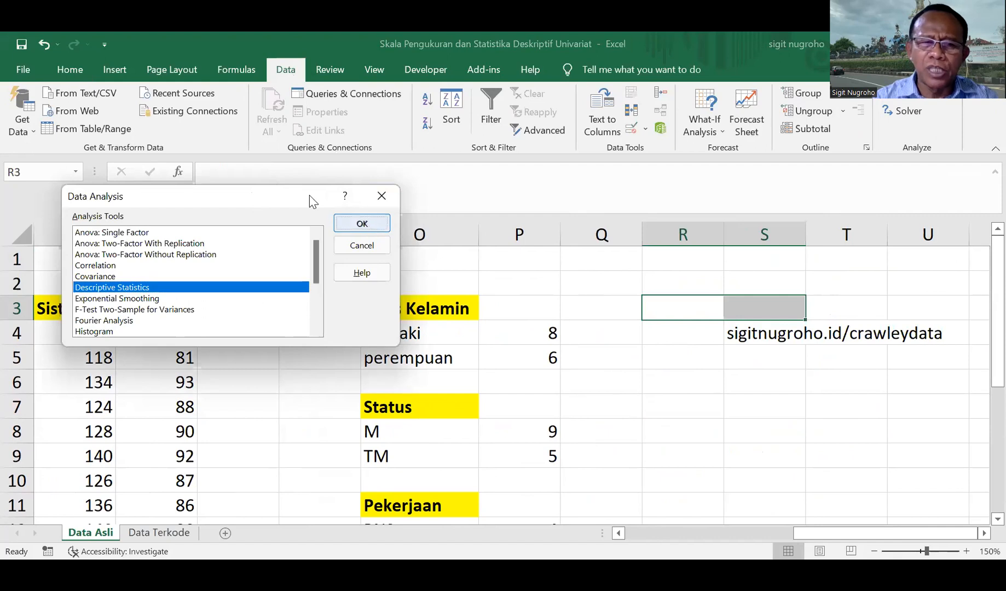
click(287, 170)
text(\)
key(BackSpace)
key(BackSpace)
key(BackSpace)
key(BackSpace)
key(BackSpace)
key(BackSpace)
key(BackSpace)
key(BackSpace)
key(BackSpace)
key(BackSpace)
key(BackSpace)
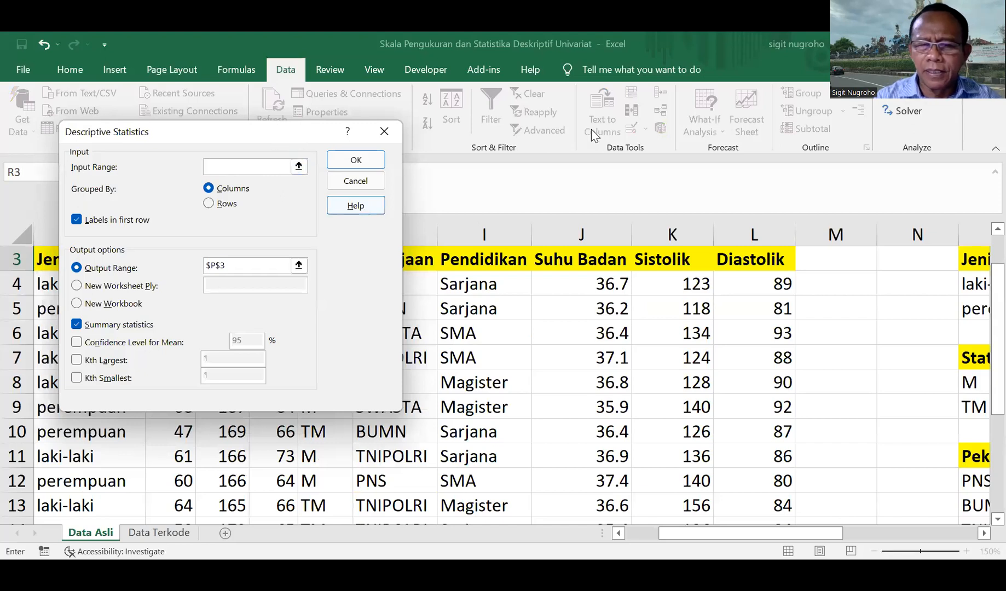
click(671, 259)
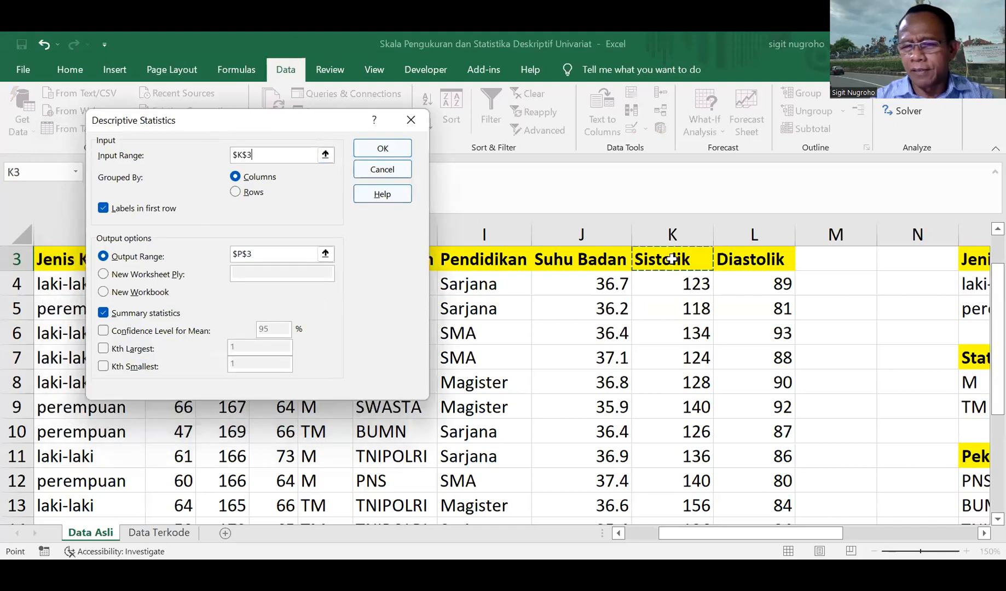
key(ctrl+shift+Down)
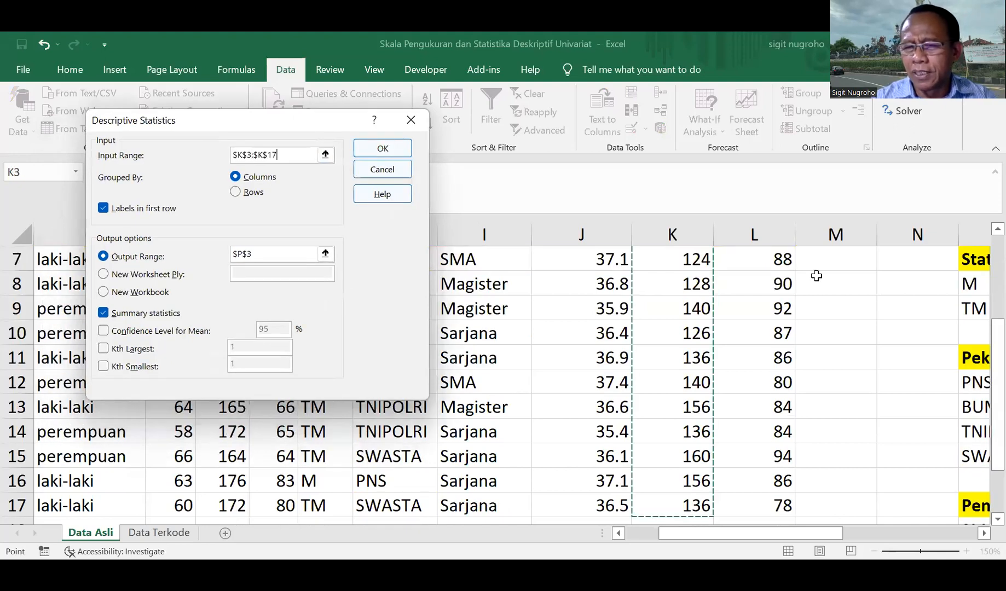
Set the output range to $R$4 and run the analysis, overwriting the existing data there
click(276, 255)
key(BackSpace)
key(BackSpace)
key(BackSpace)
key(BackSpace)
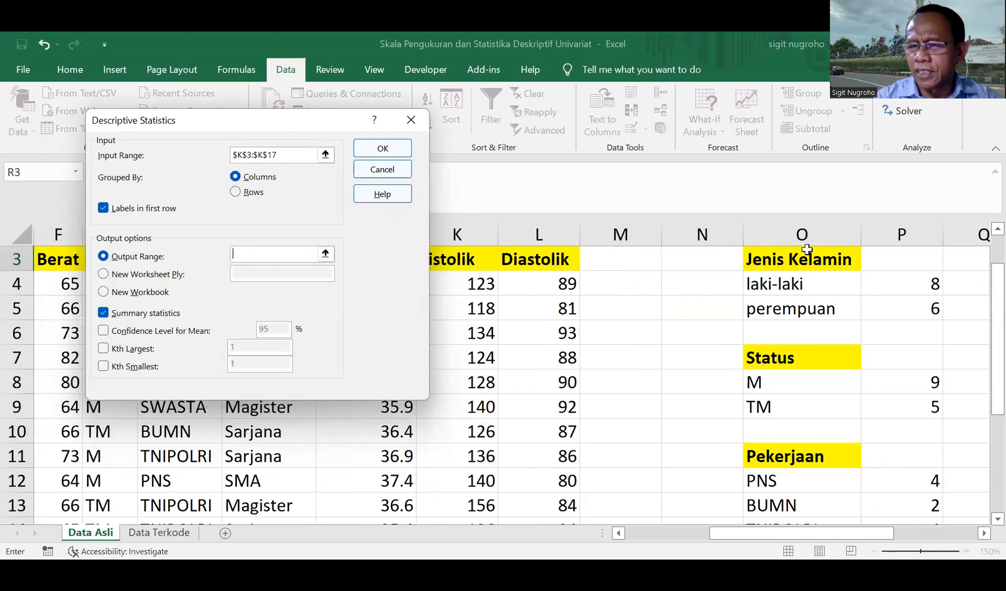
click(911, 283)
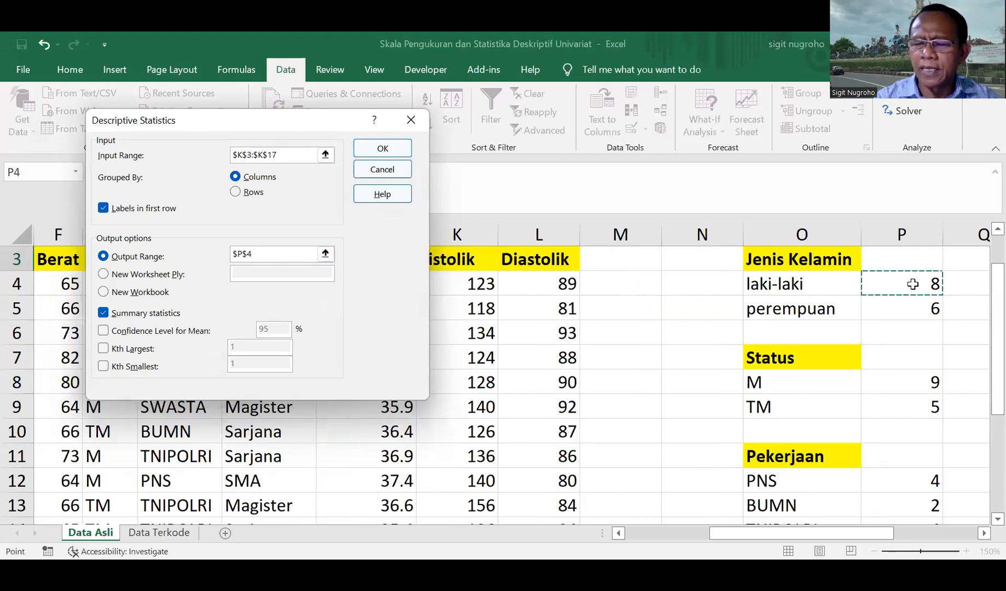
key(Right)
key(Right)
key(Right)
key(Right)
key(Right)
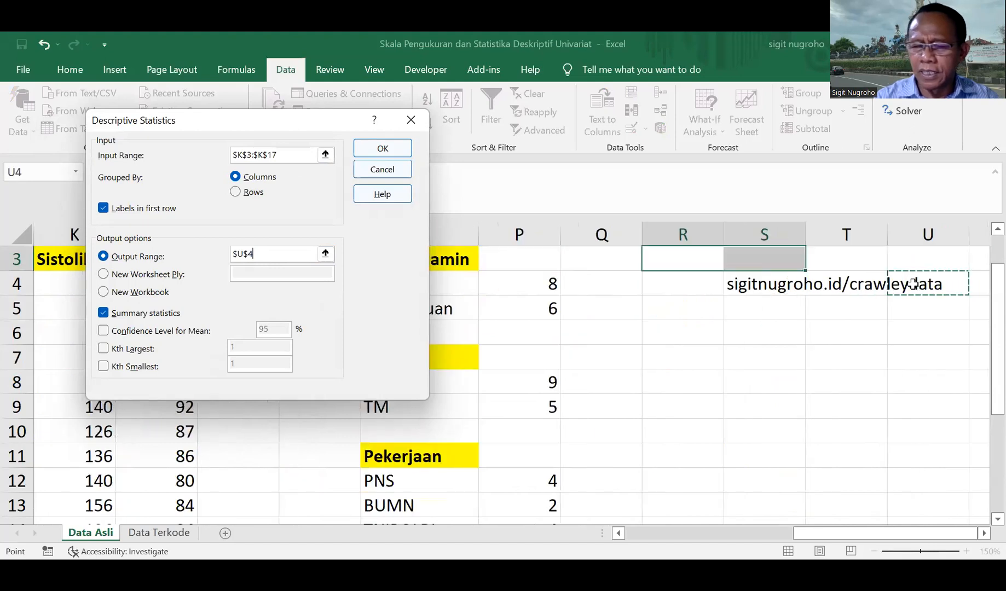
key(Left)
key(Left)
key(Left)
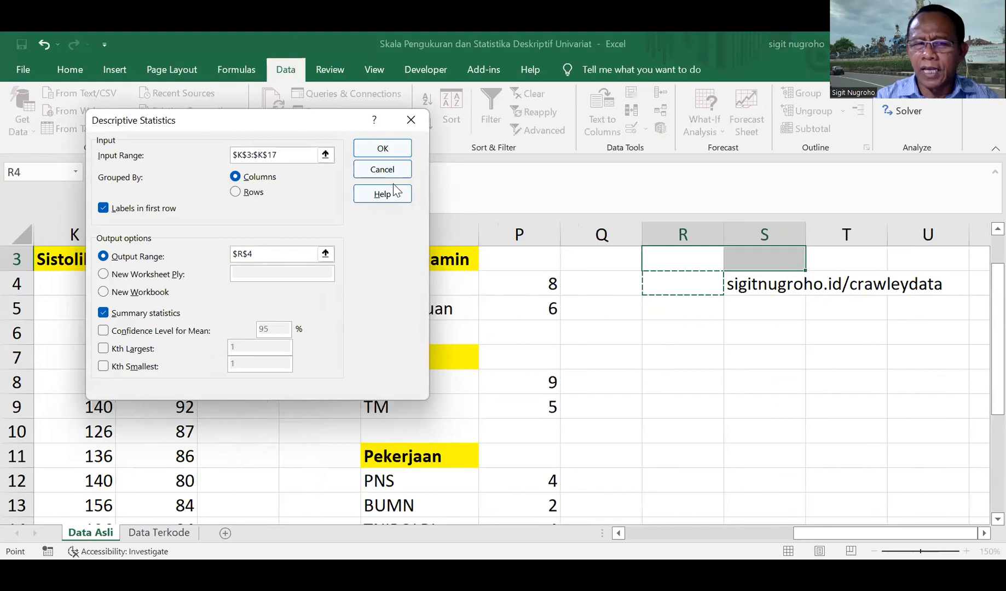
click(386, 153)
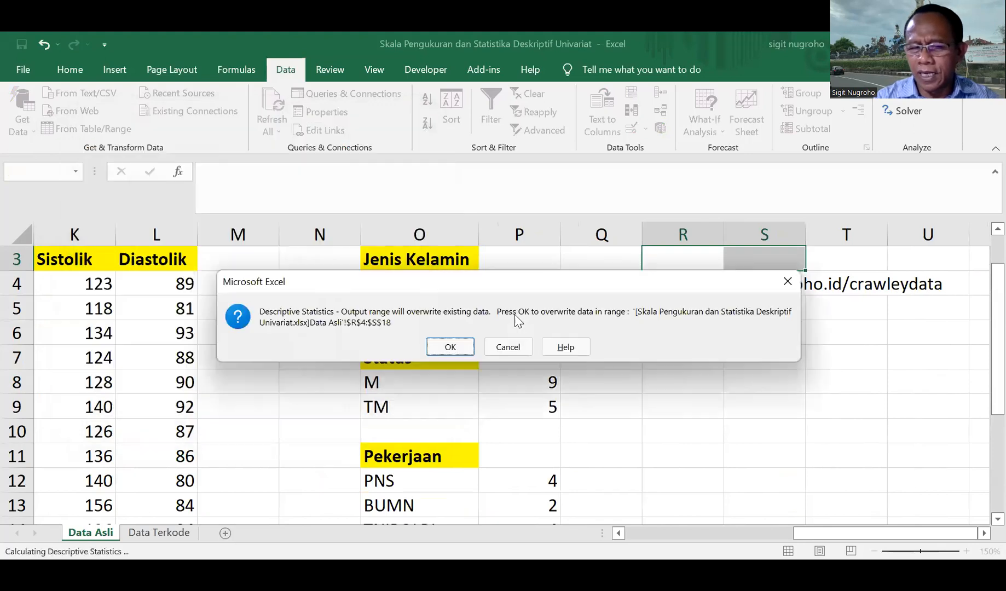
click(450, 347)
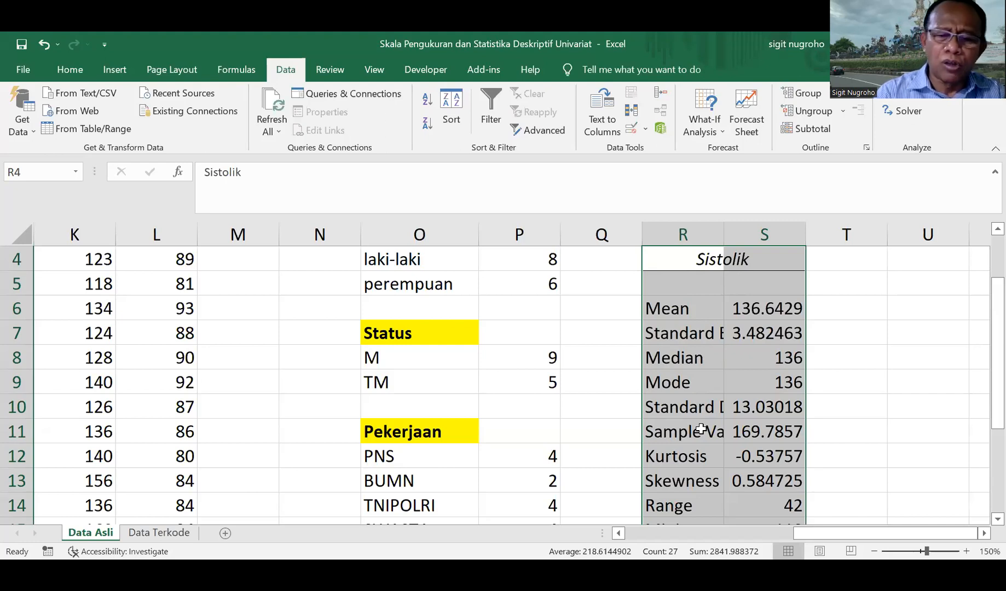
Autofit the widths of columns R and S to the Sistolik statistics table
key(alt+o)
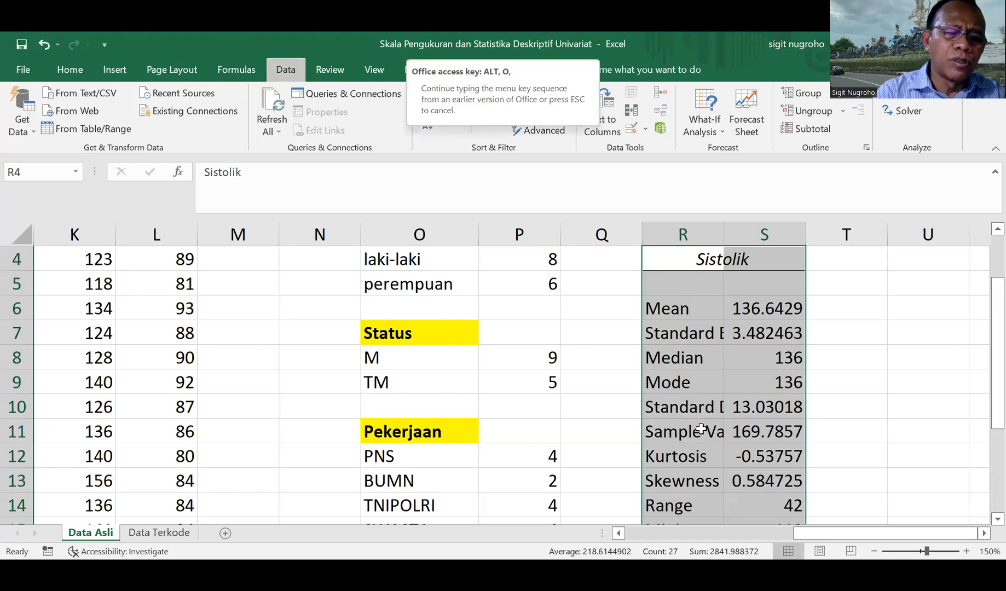
key(c)
key(a)
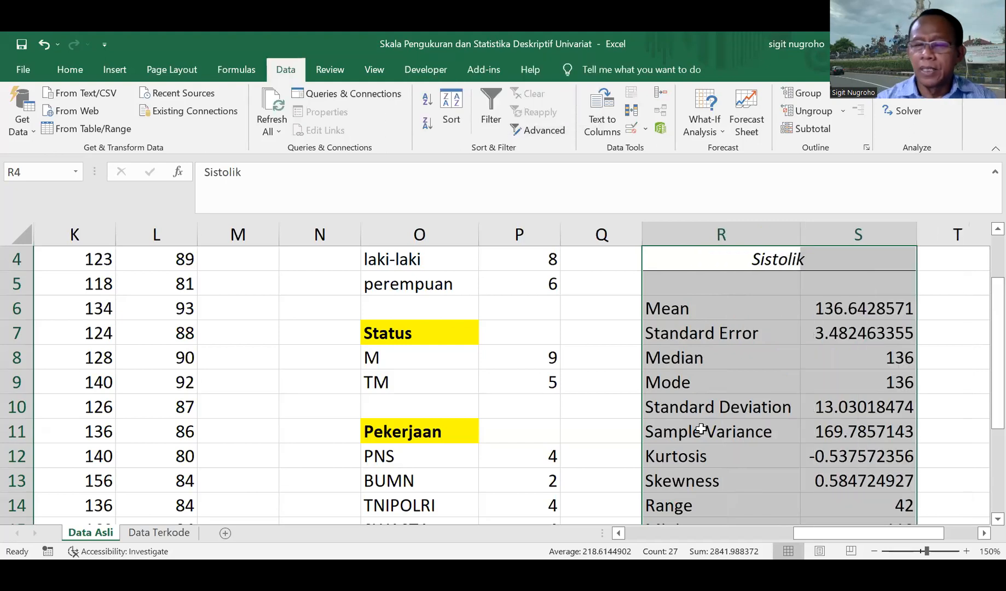
key(Right)
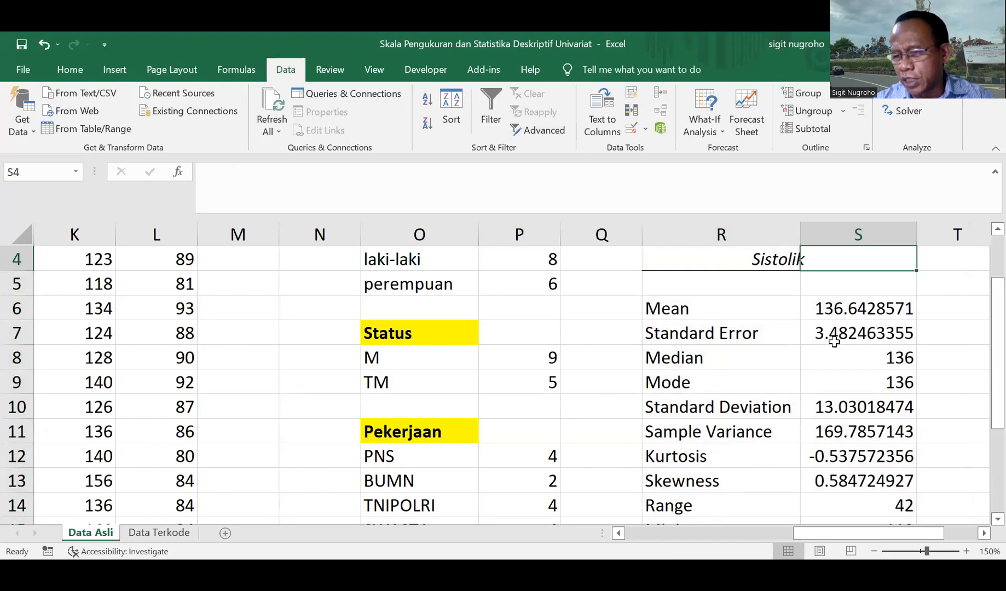
Calculate the Sistolik mean in cell T6 by dividing Sum by Count with =S17/S18
click(891, 356)
scroll(891, 357, right, 3)
click(891, 357)
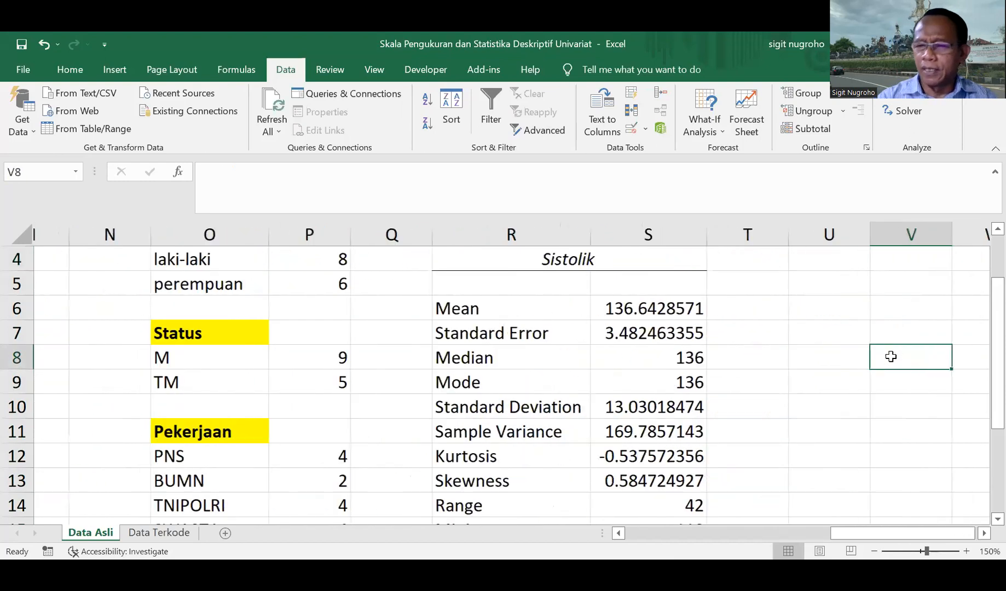
key(Up)
key(Up)
key(Left)
key(Left)
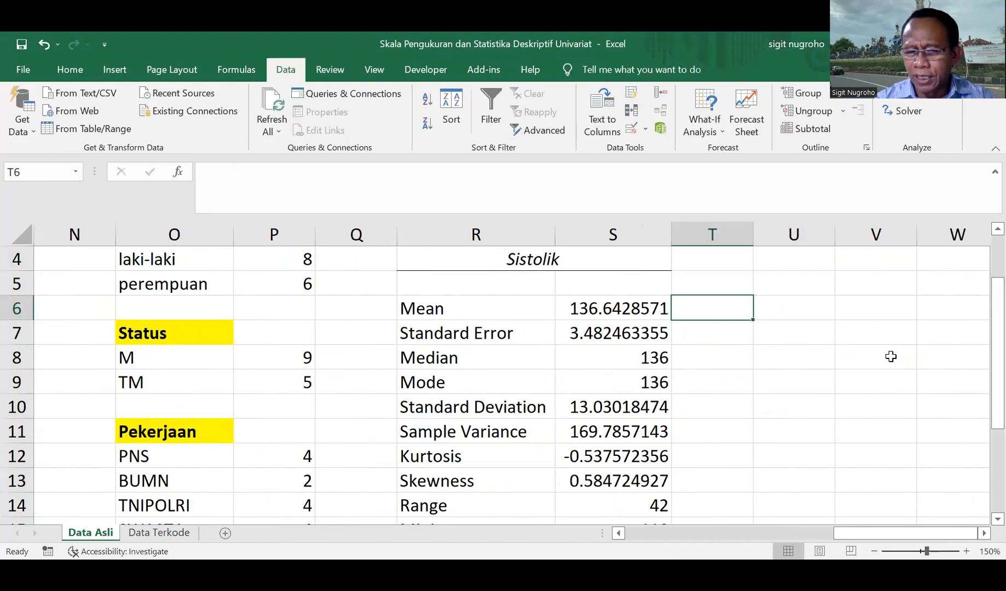
text(=)
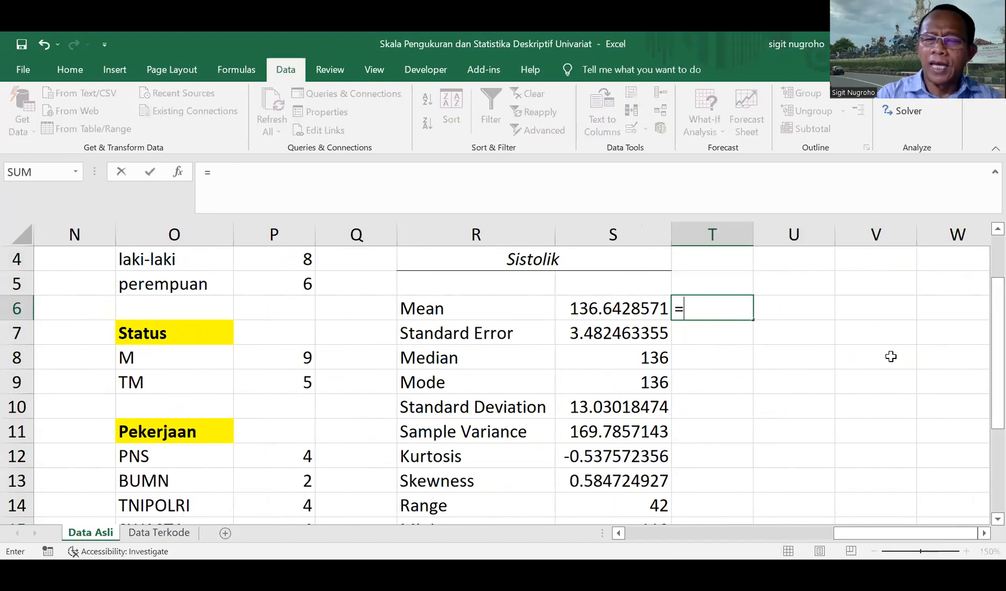
key(Left)
key(Down)
key(Down)
key(Down)
key(Down)
key(Down)
key(Down)
key(Down)
key(Down)
key(Down)
key(Down)
key(Down)
key(Down)
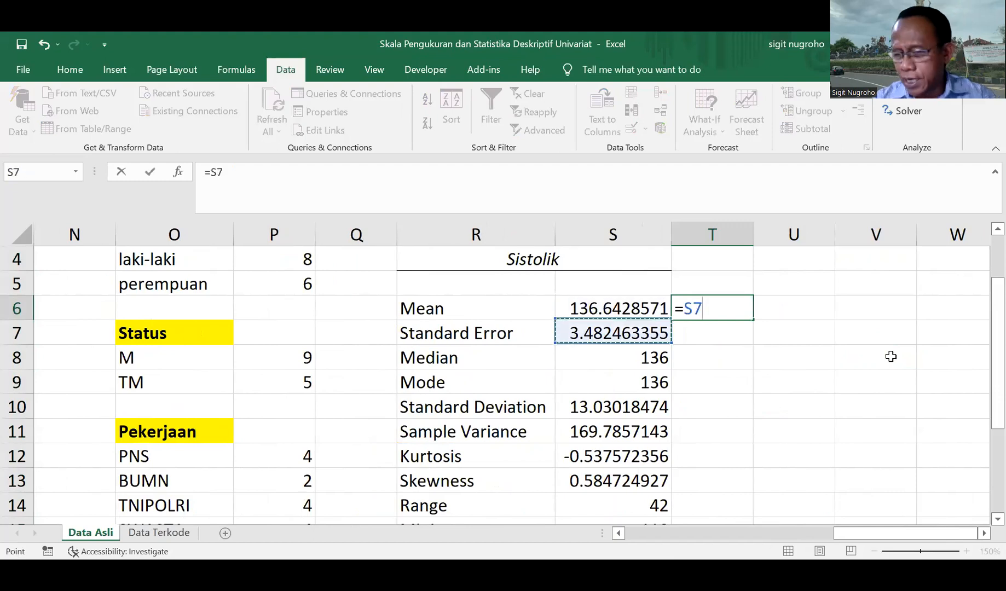
key(Up)
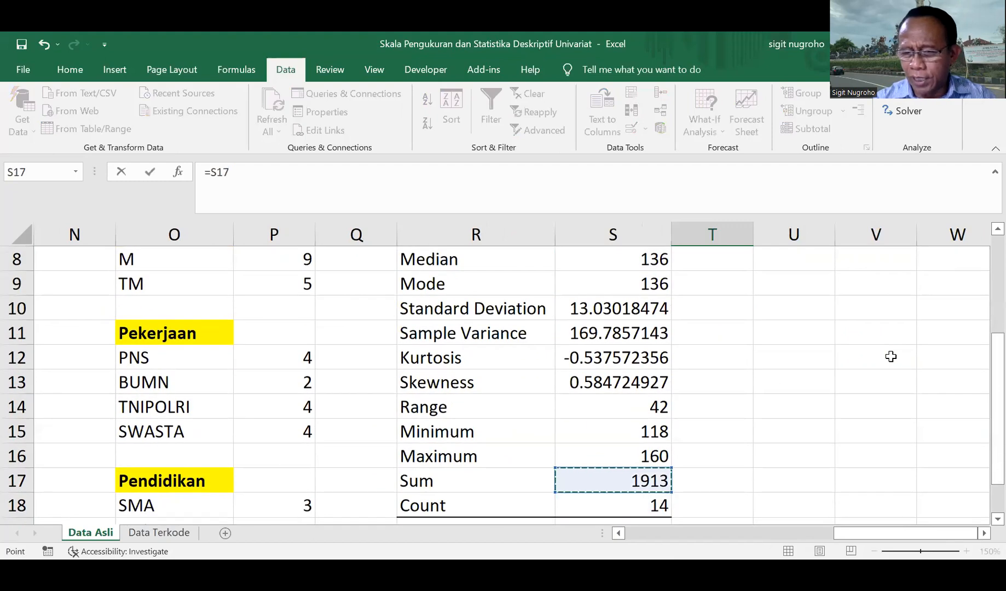
text(/)
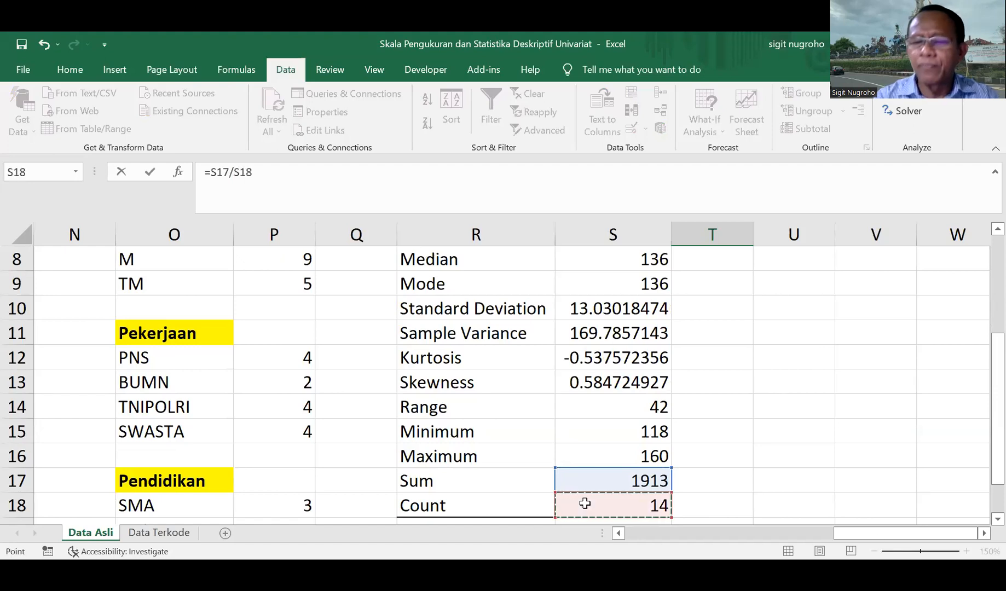
key(Escape)
key(Up)
key(Up)
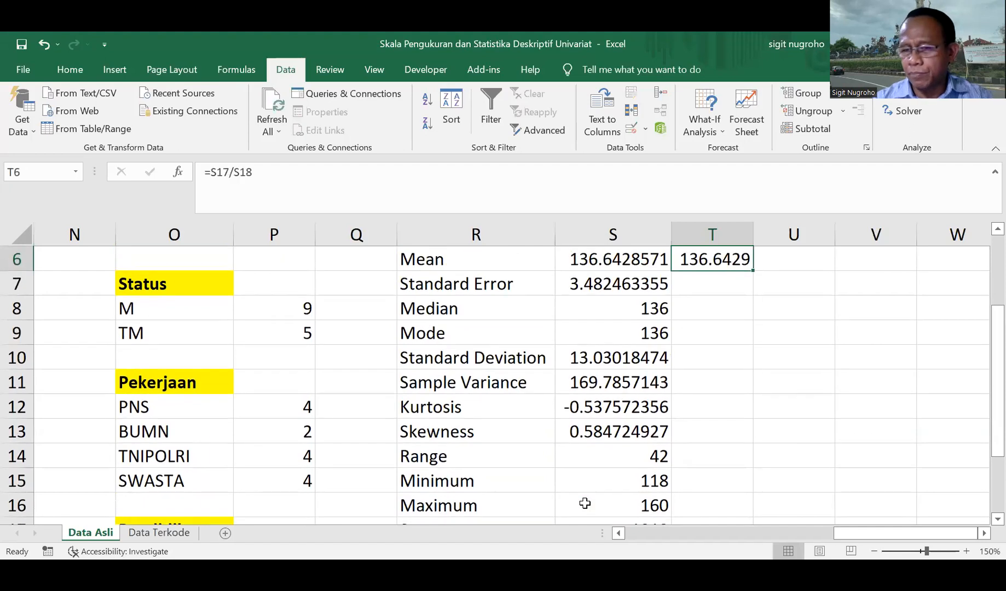
Describe the Median in cell T8 with the note "data yg berada di tengah2 posisinya setelah diurutkan"
key(Right)
key(Down)
key(Left)
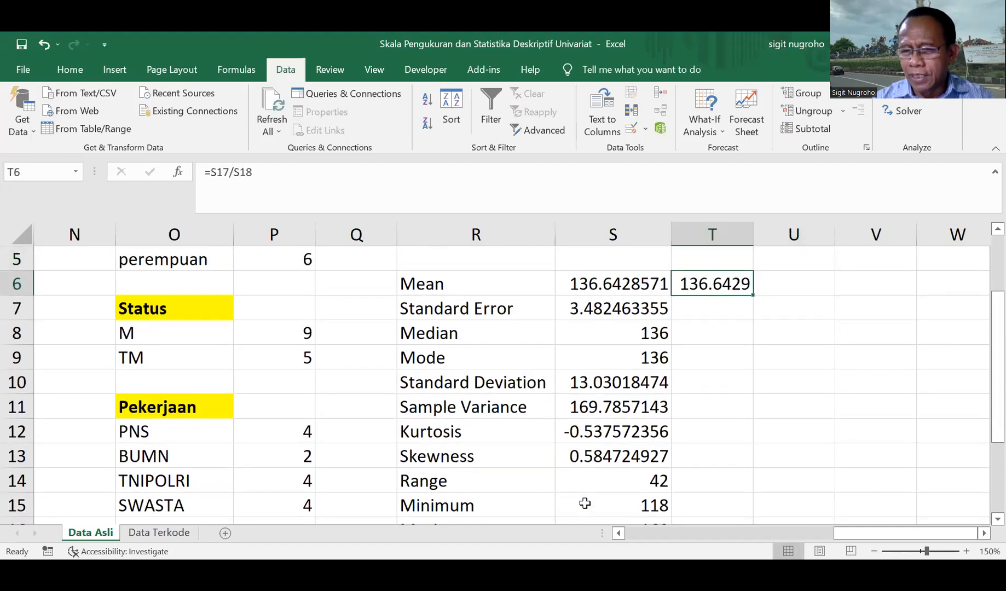
key(Down)
key(Down)
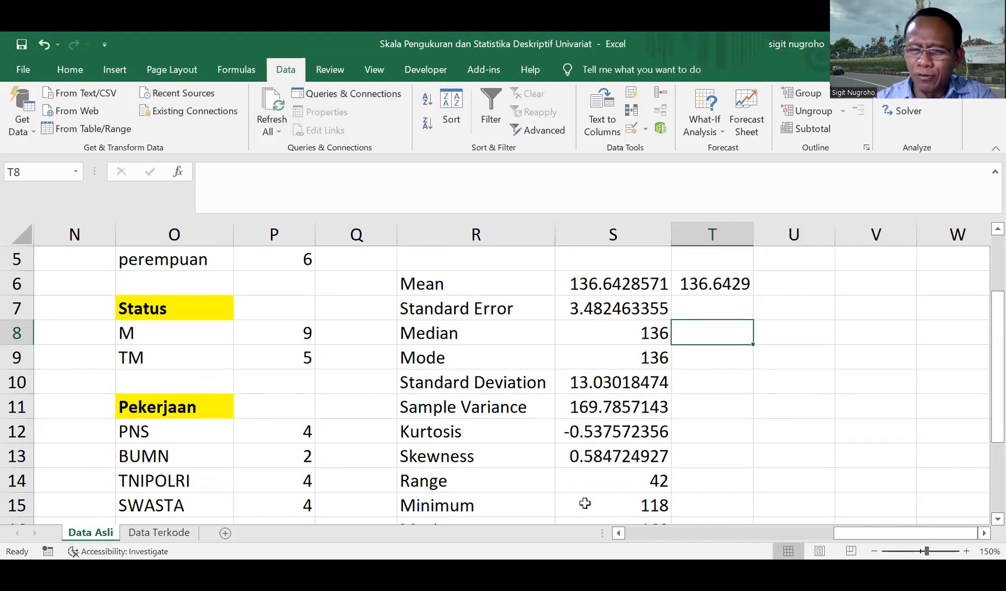
key(Down)
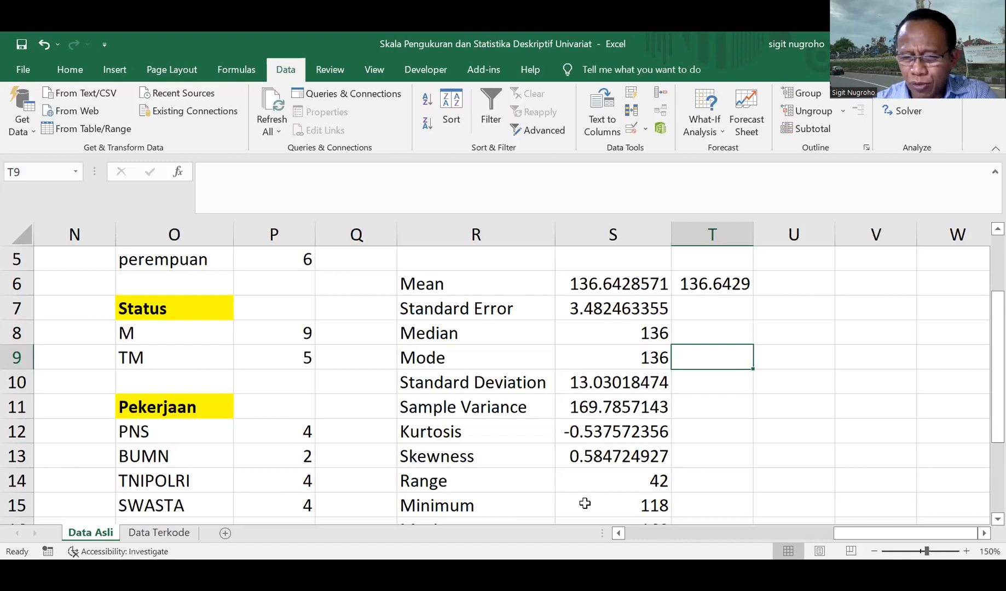
key(Up)
key(Up)
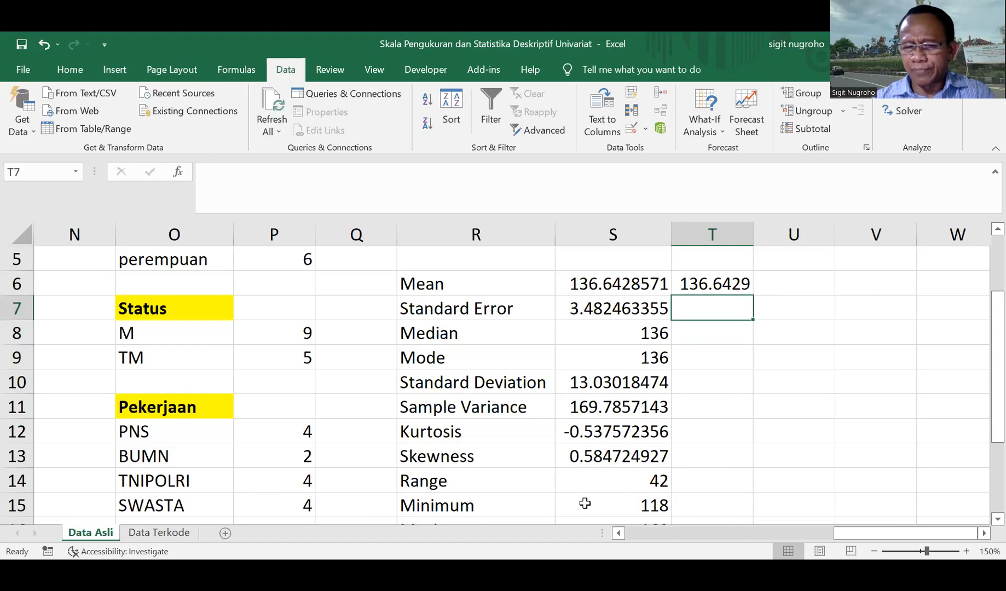
key(Down)
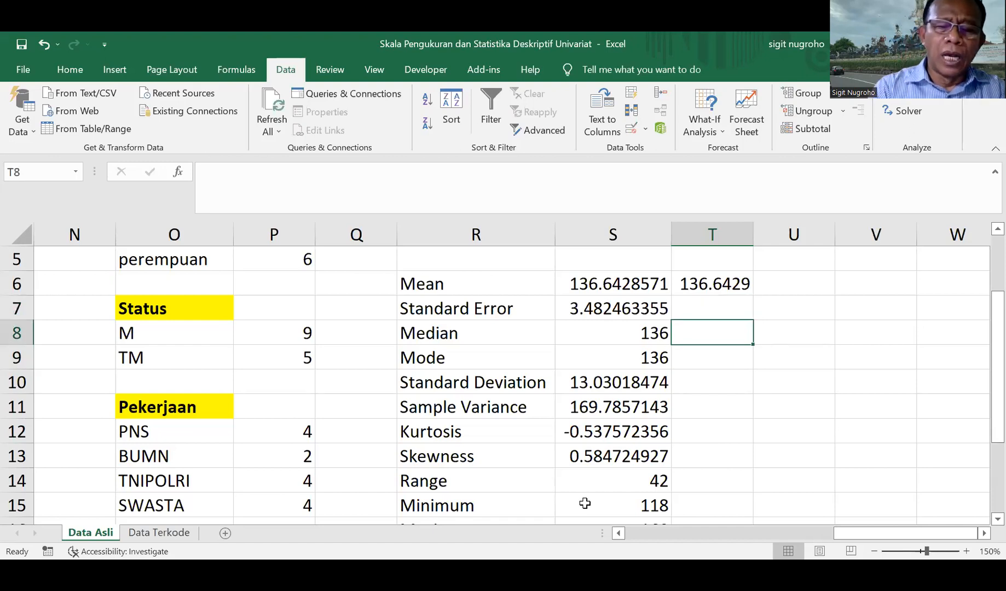
text(data y)
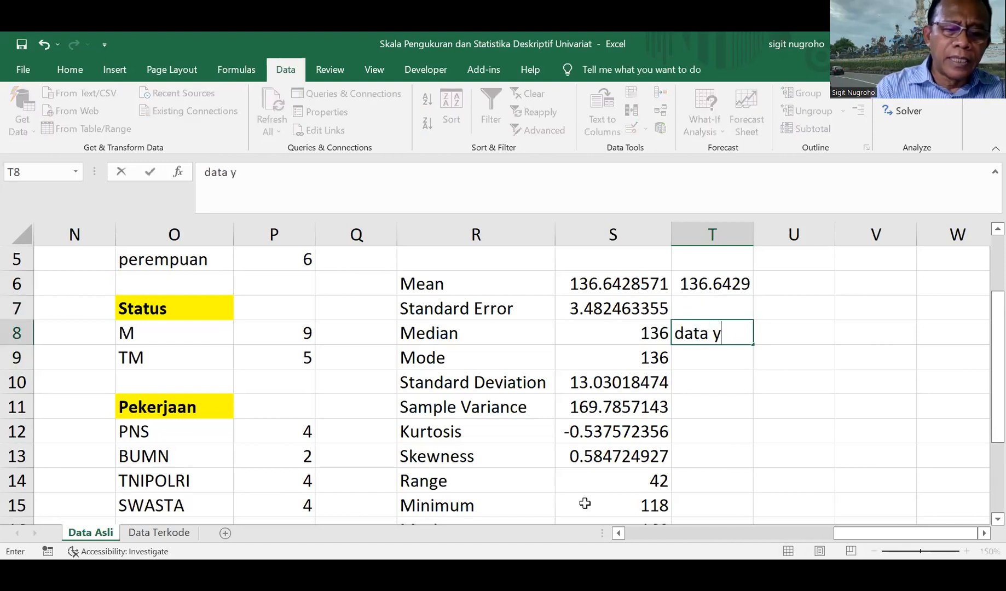
text(g berada)
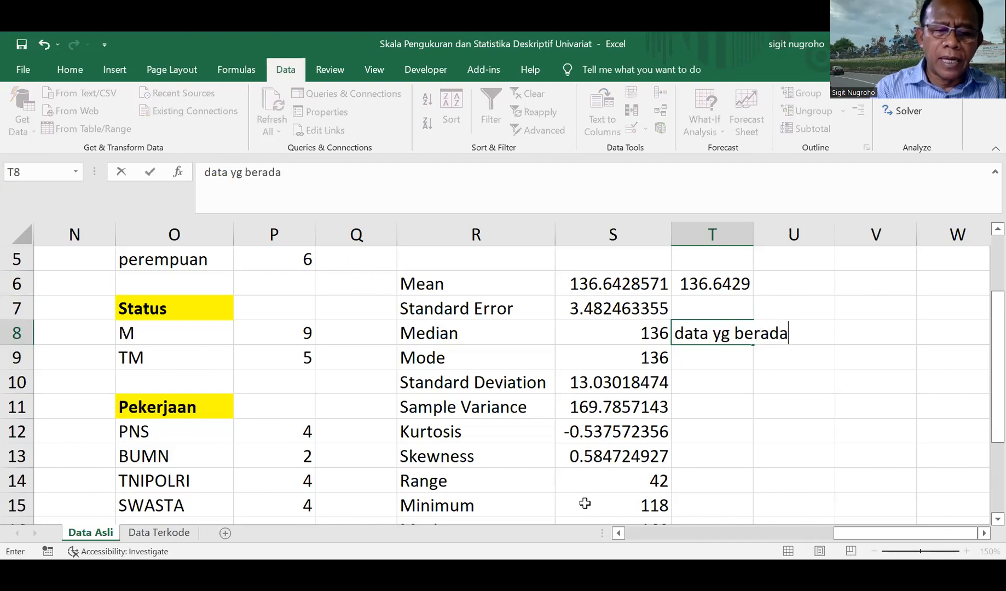
text( di )
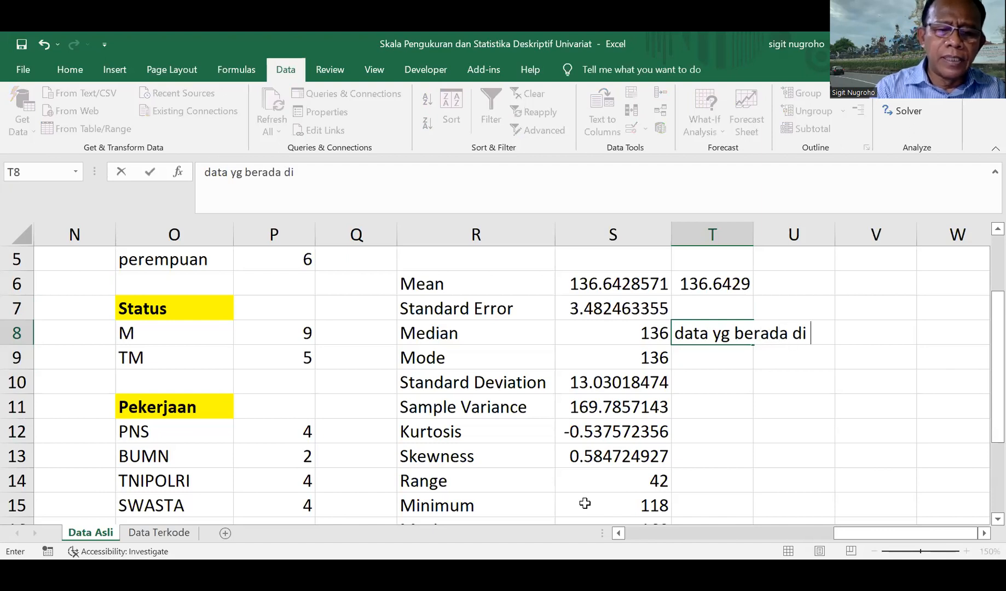
text(tengah)
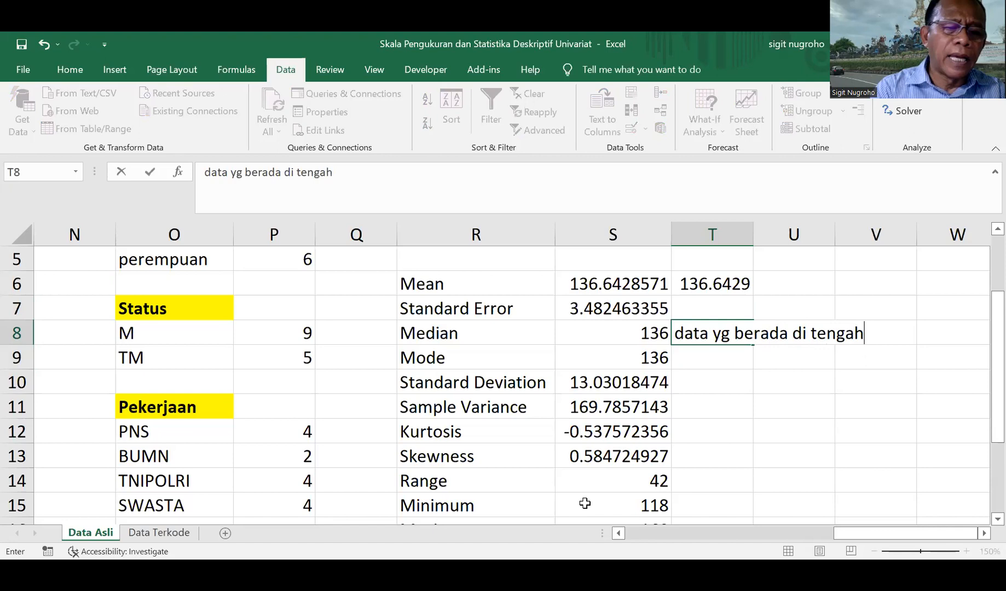
text(2 )
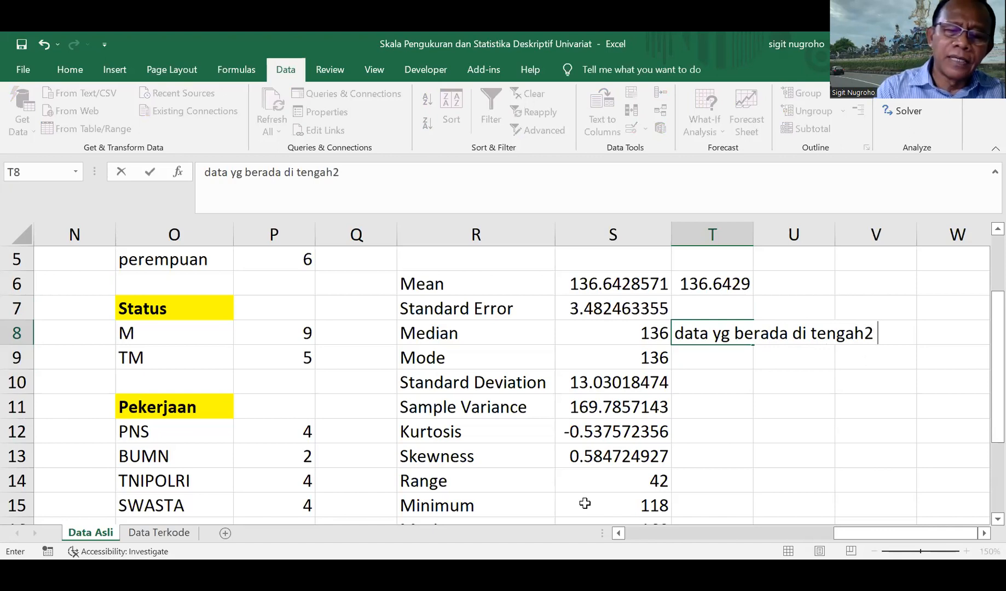
text(posisinya s)
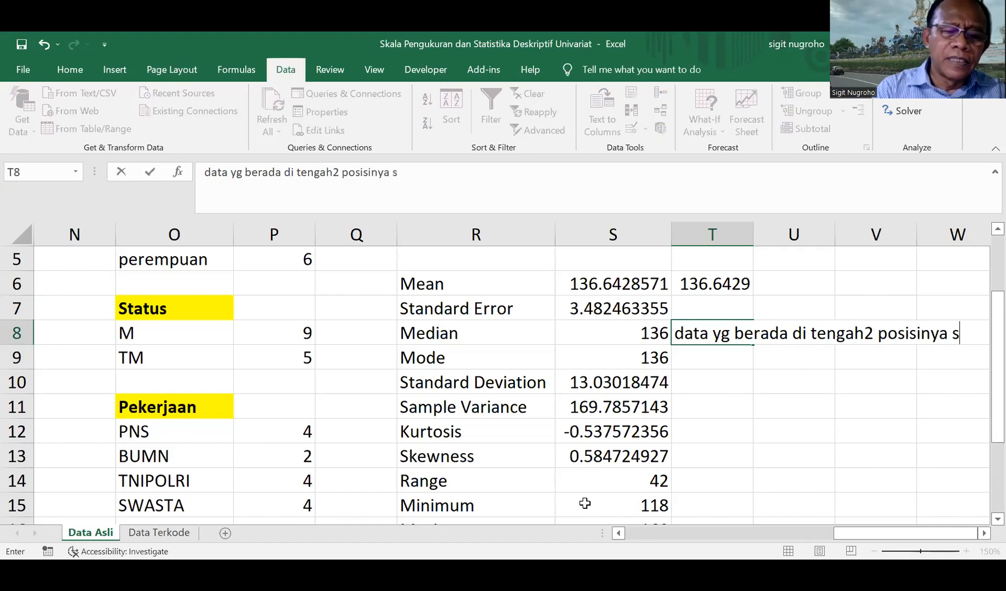
text(etelah di)
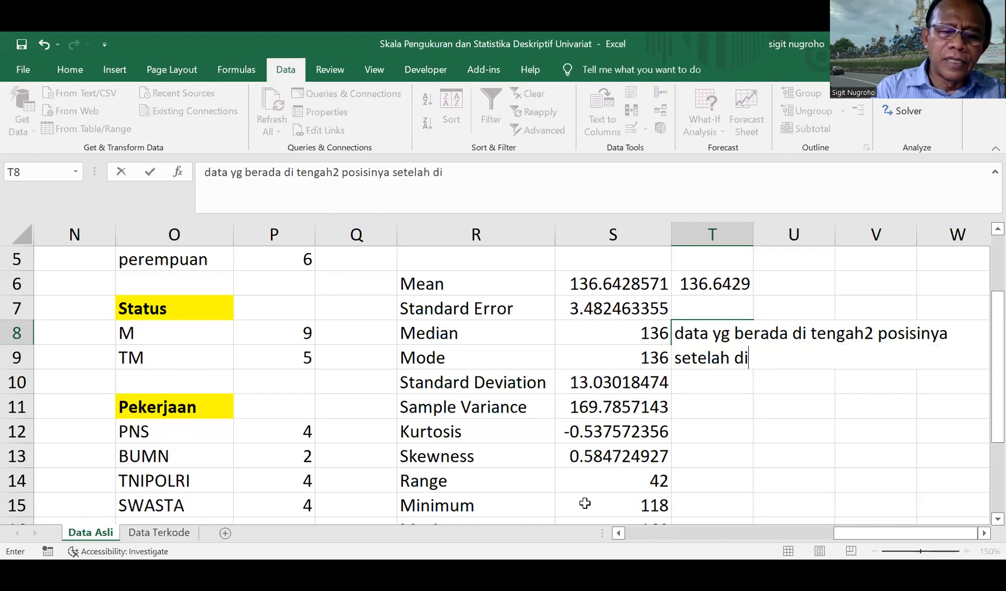
text(urutkan)
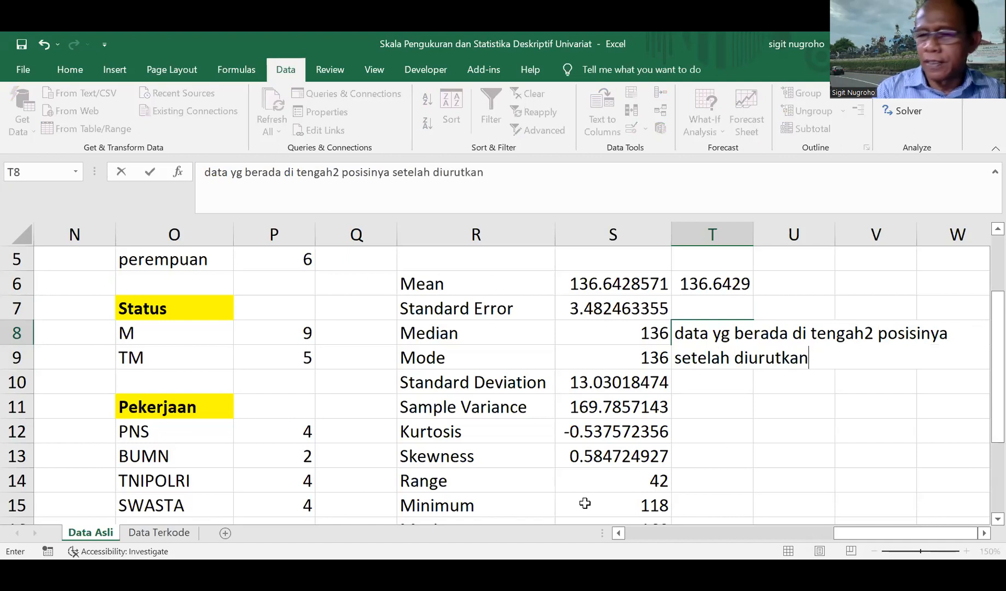
key(Return)
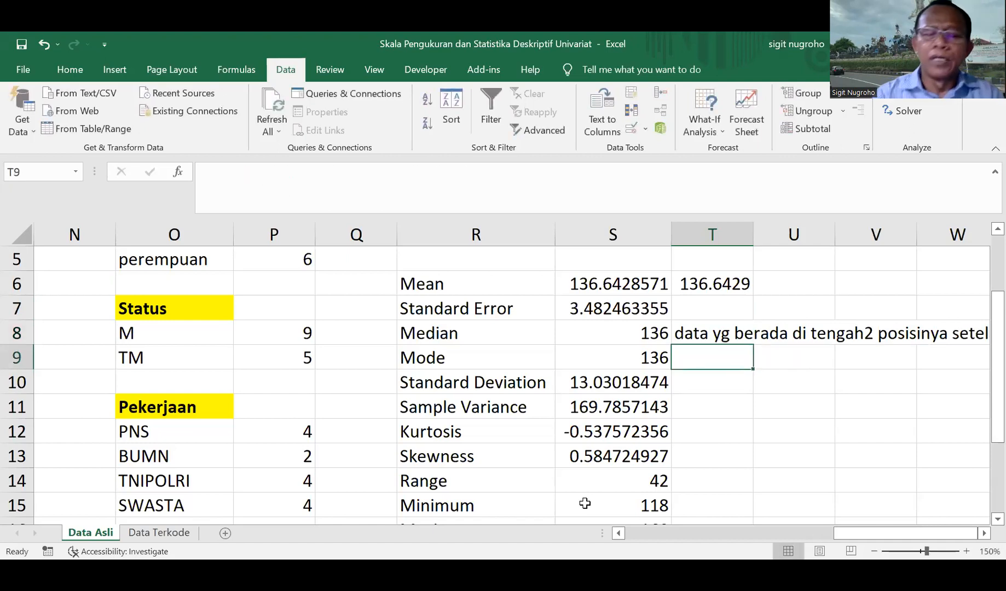
Describe the Mode in cell T9 with the note "data dengan frekuensi tertinggi"
text(data)
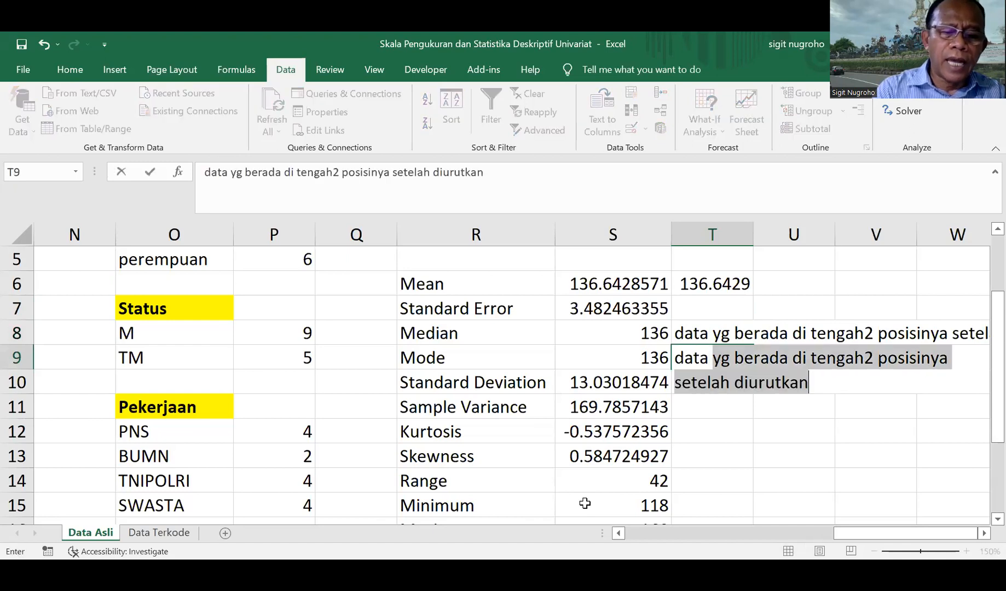
text( dengan frekuensi ba)
key(BackSpace)
key(BackSpace)
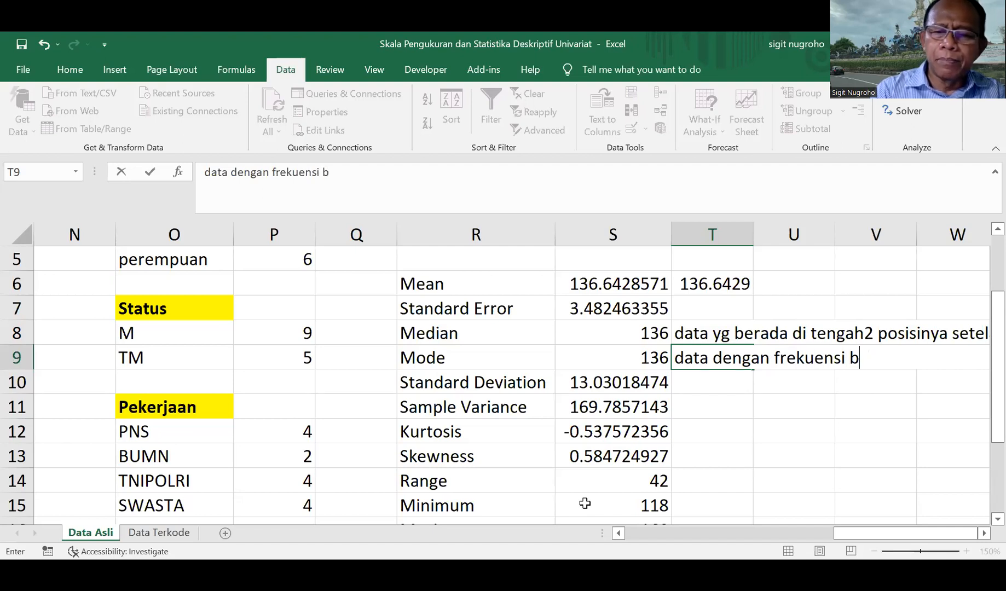
text(tertinggi)
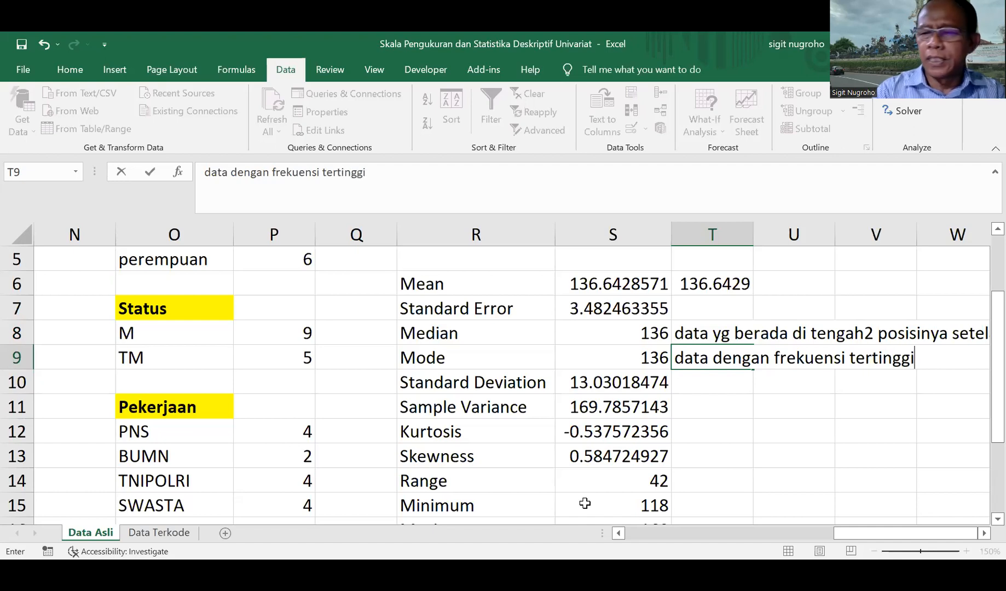
key(Return)
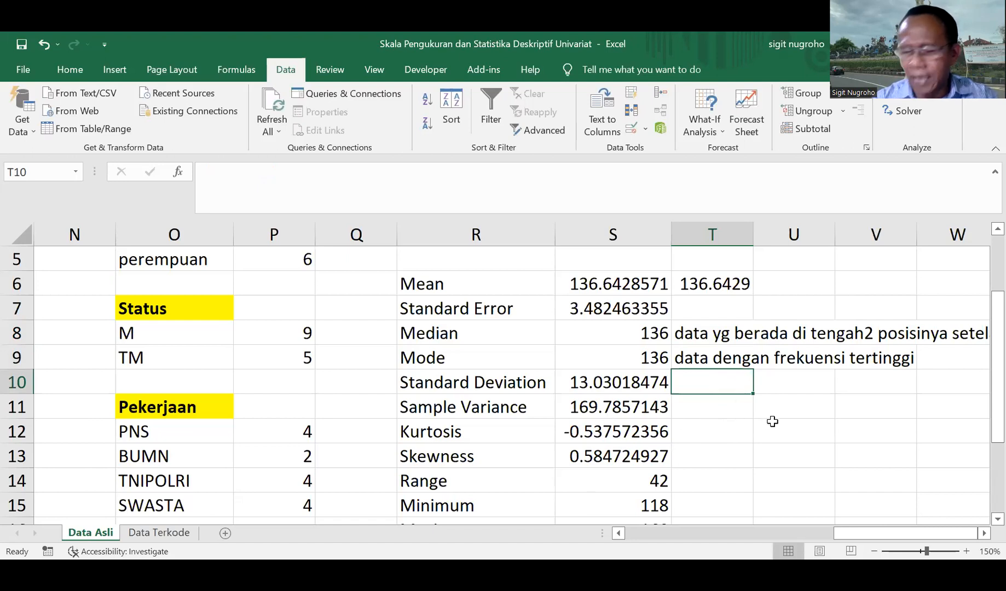
Calculate the standard deviation in cell T10 as the square root of the Sample Variance with =sqrt(S11)
text(=)
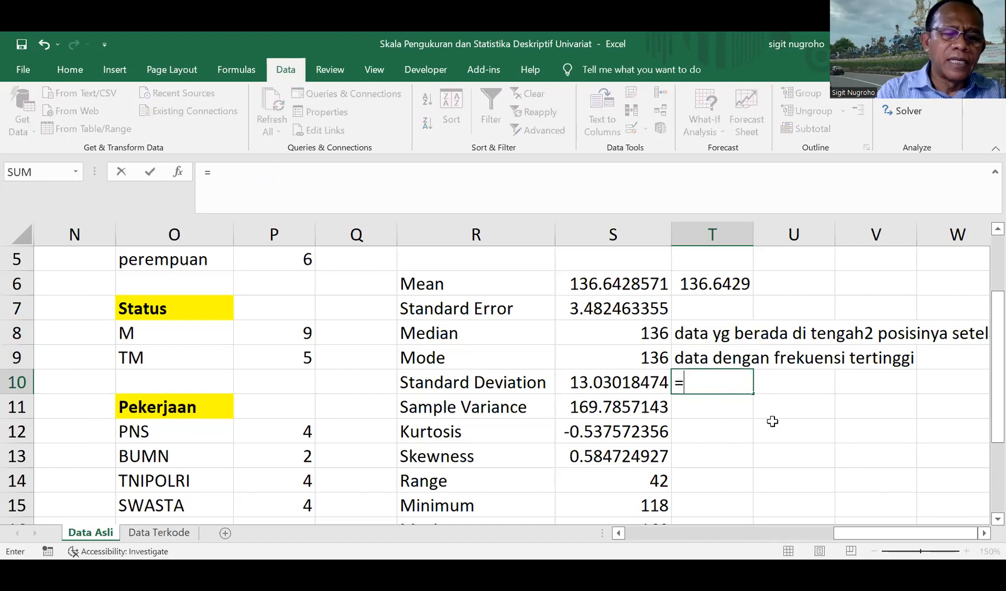
text(sqrt)
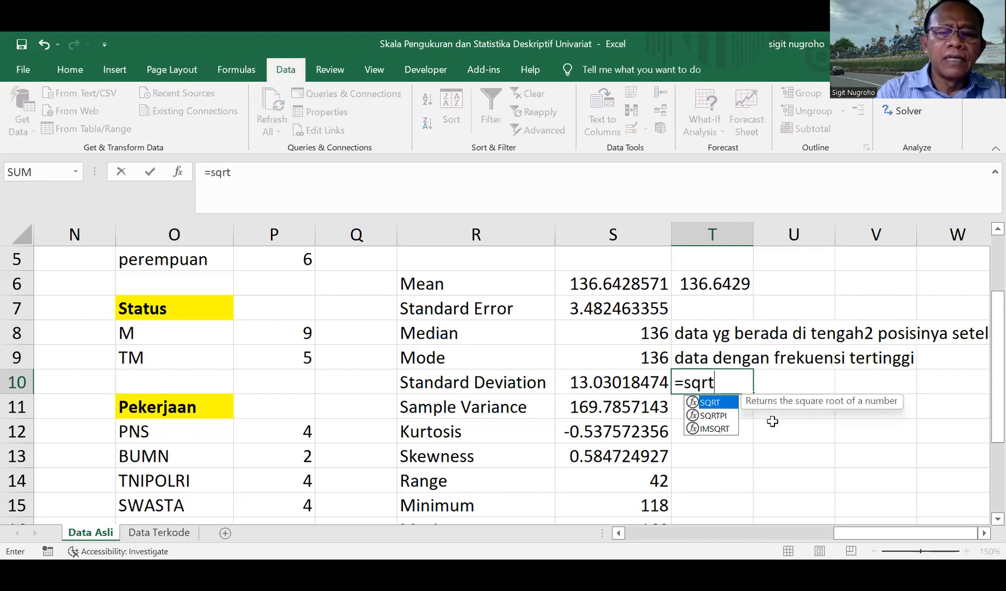
text(()
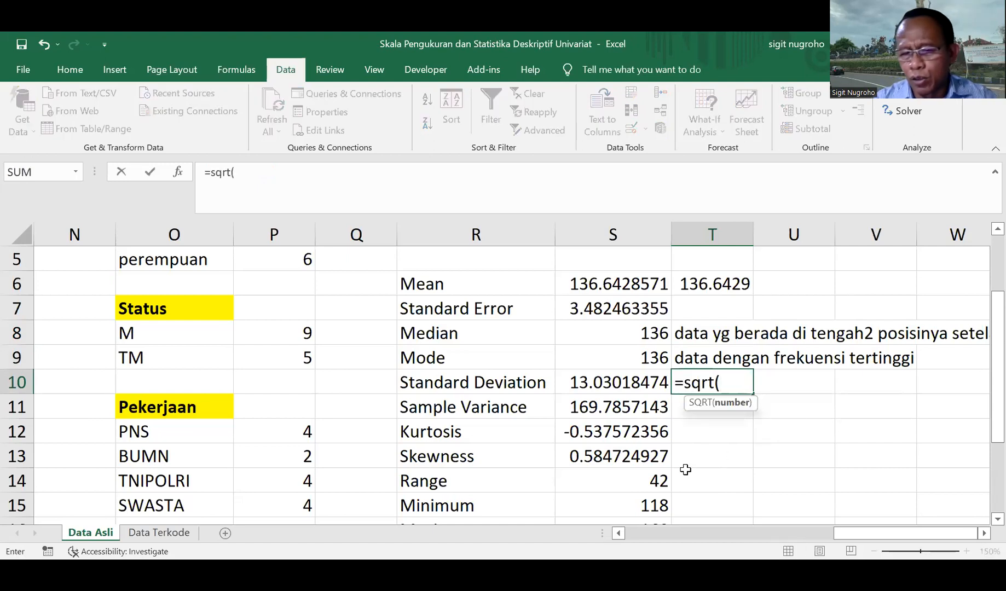
click(588, 406)
text())
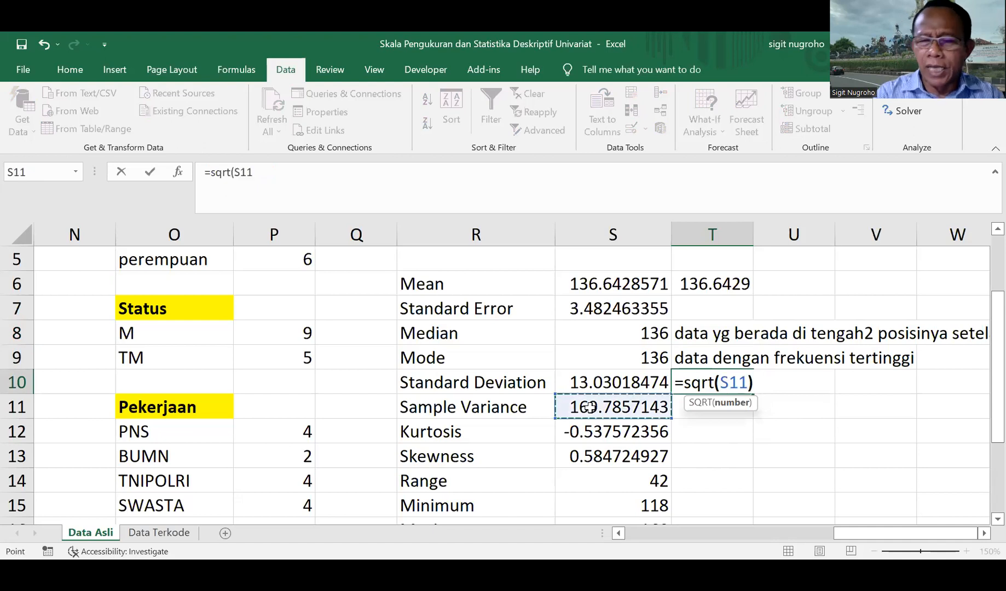
key(Return)
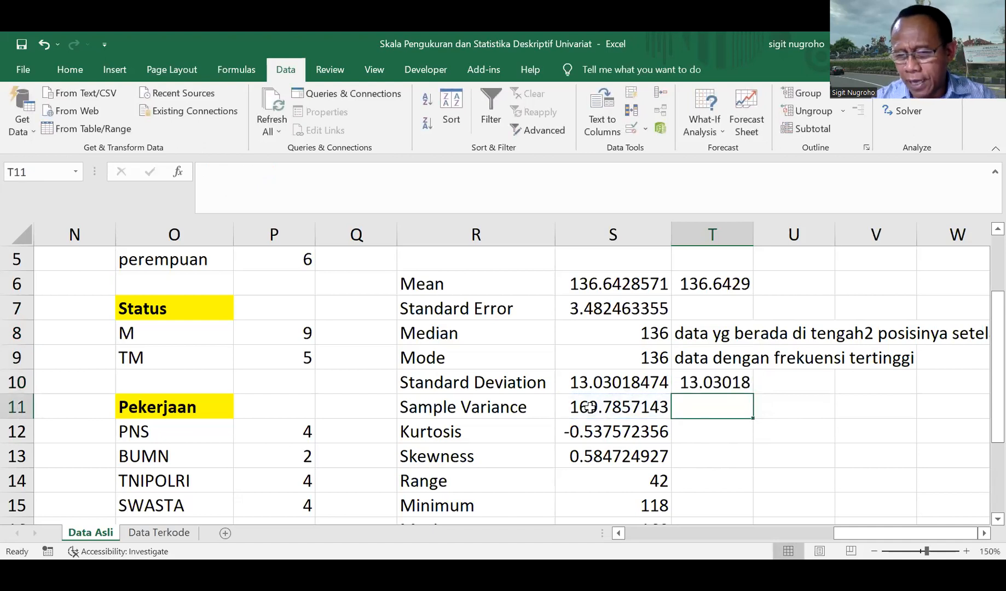
Describe the Sample Variance in cell T11 with the note "ukuran penyebaran data"
text(uk)
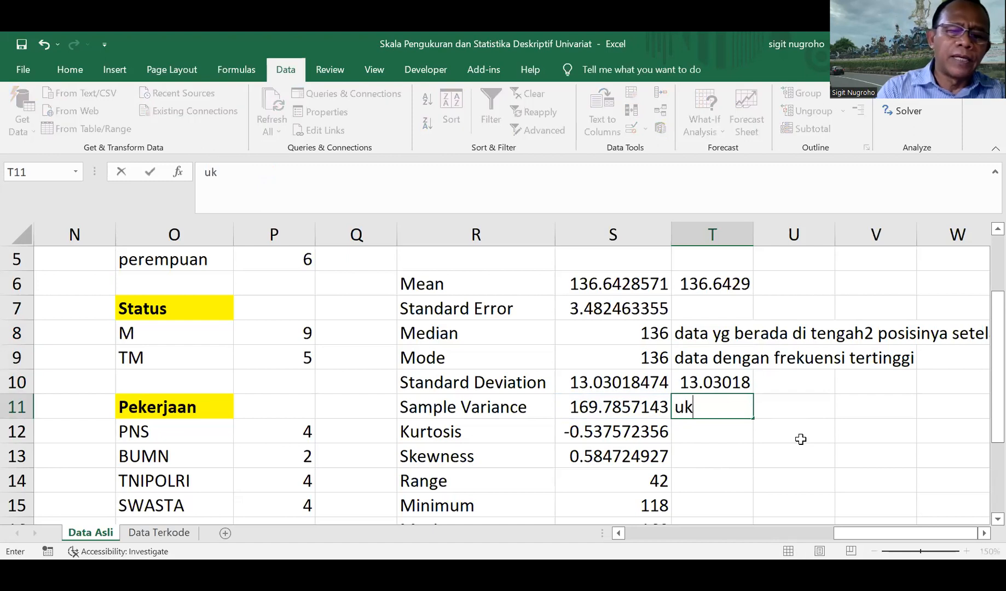
text(uran d)
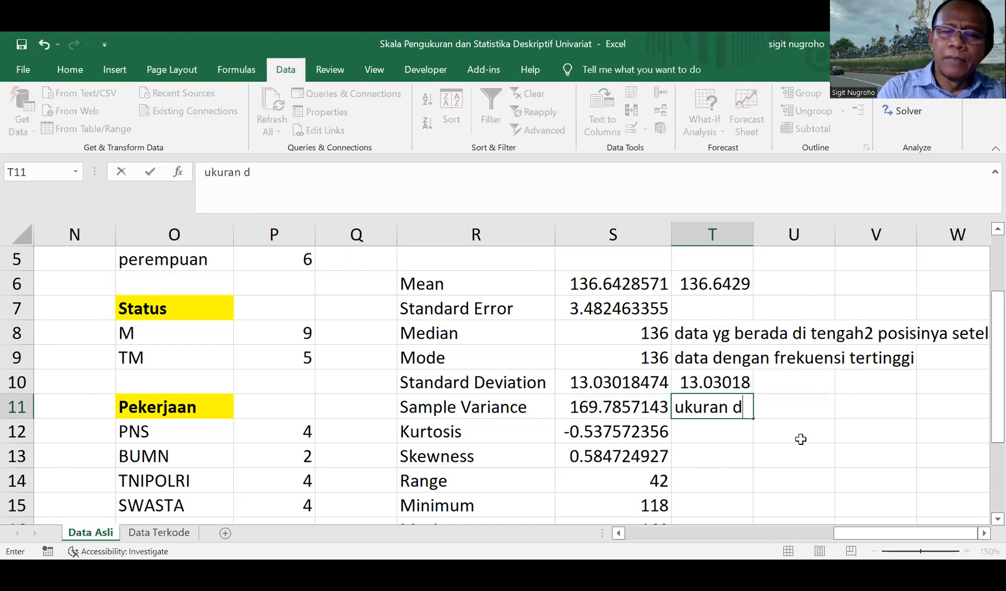
key(BackSpace)
text(pen)
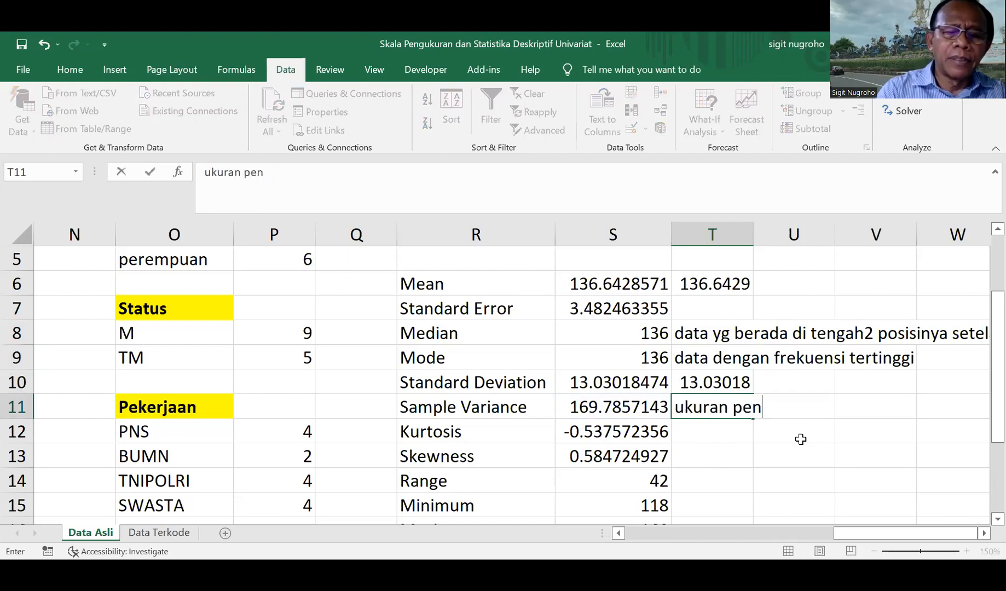
text(yebaran day)
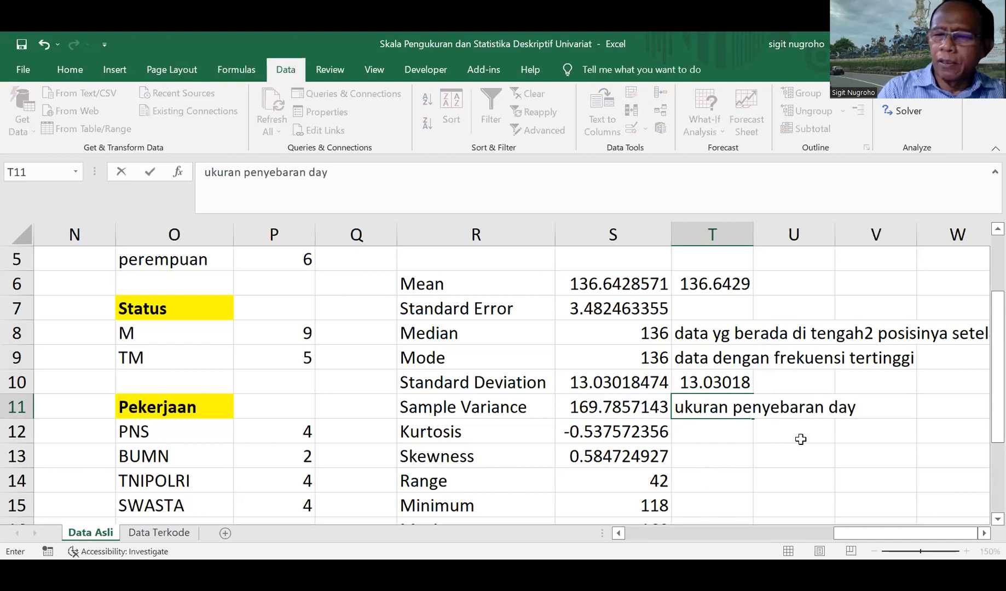
key(BackSpace)
text(ta)
key(Return)
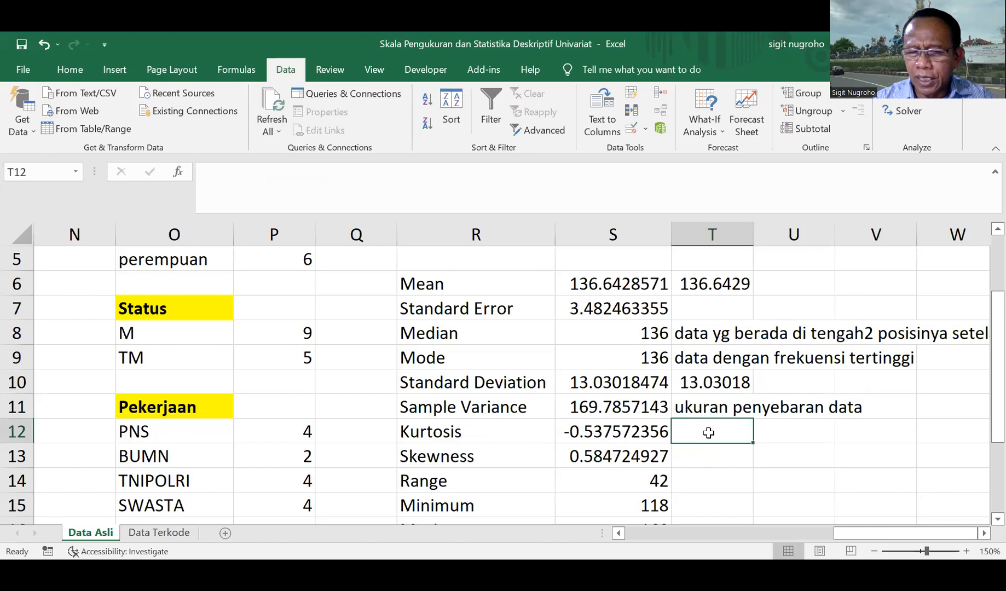
Add the notes "ukuran kemiringan data" for Skewness in cell T13 and "ukuran kelancipan data" for Kurtosis in cell T12
click(708, 455)
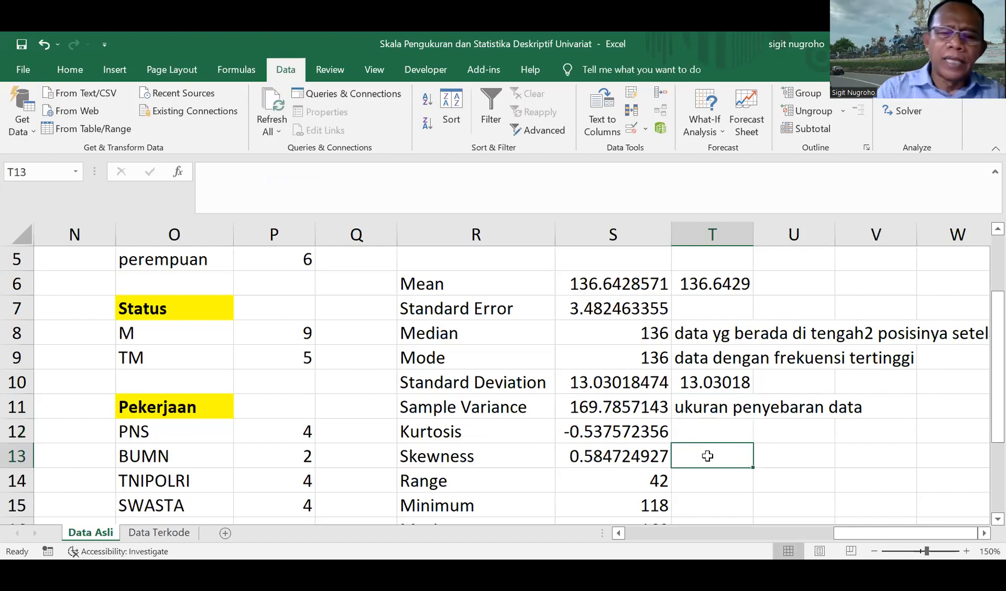
text(ukuran kemiringan data)
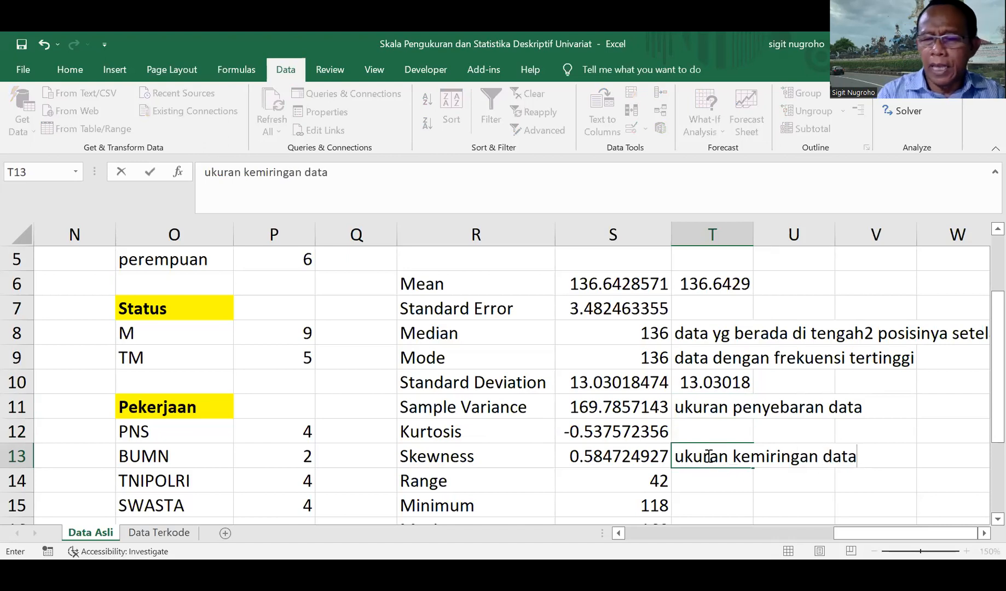
key(Up)
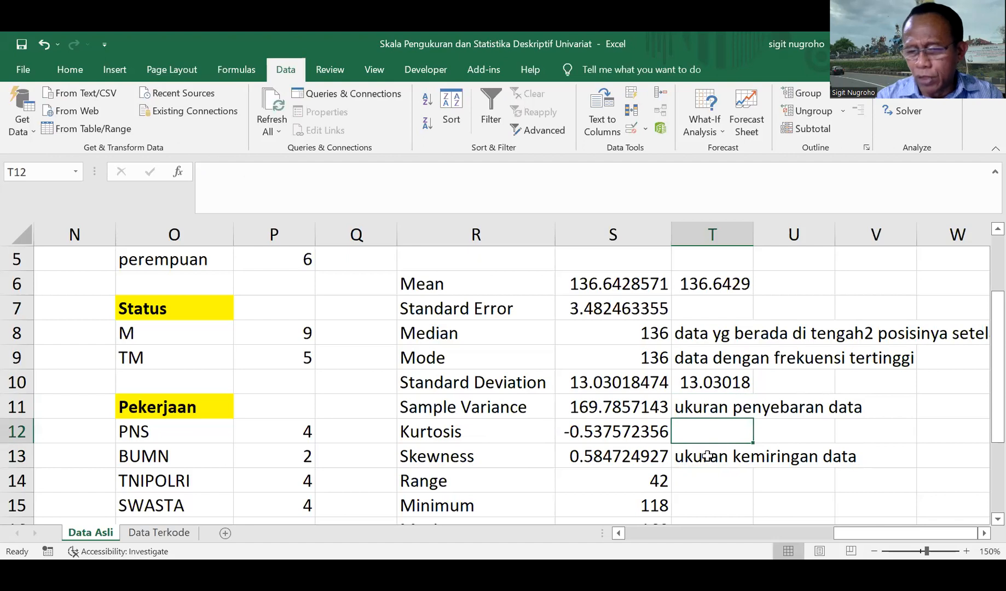
text(ukura)
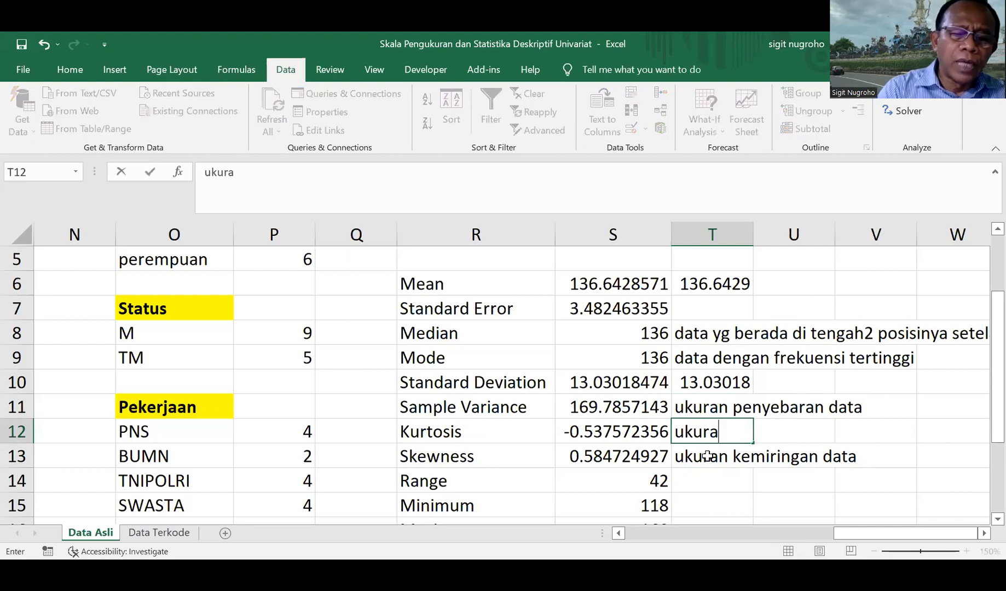
text(n kelanci)
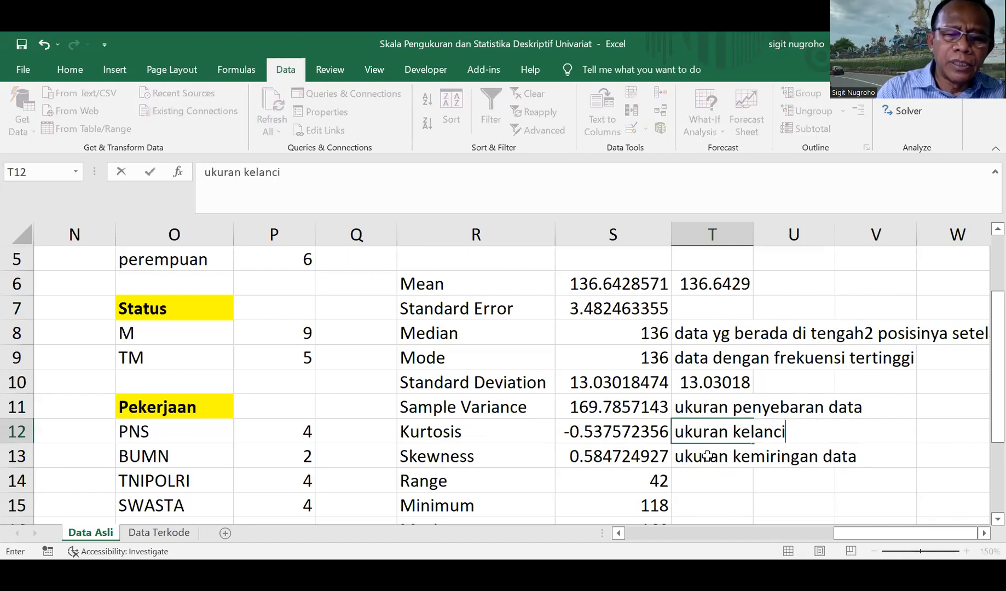
text(pan data)
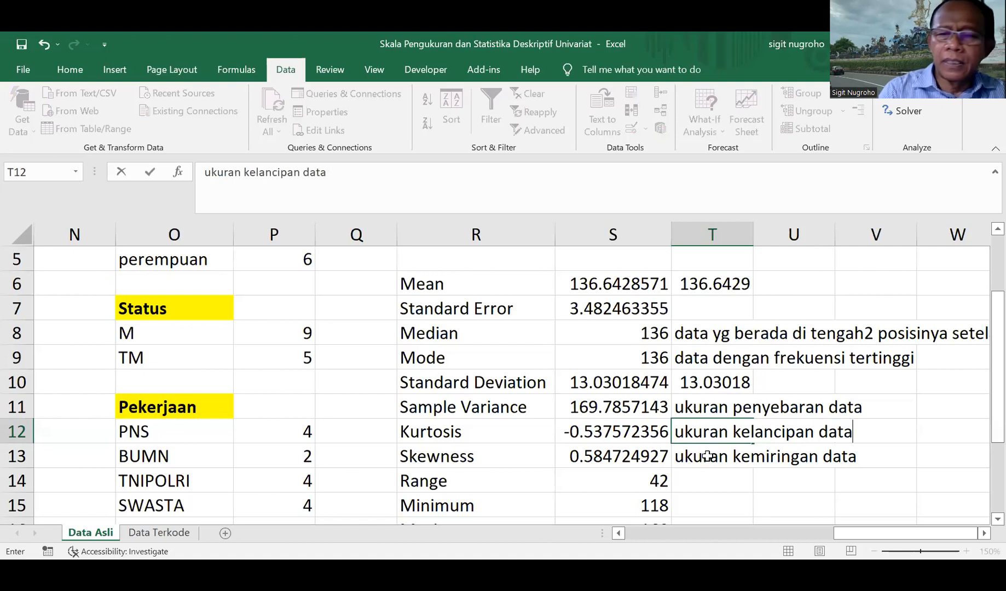
key(Return)
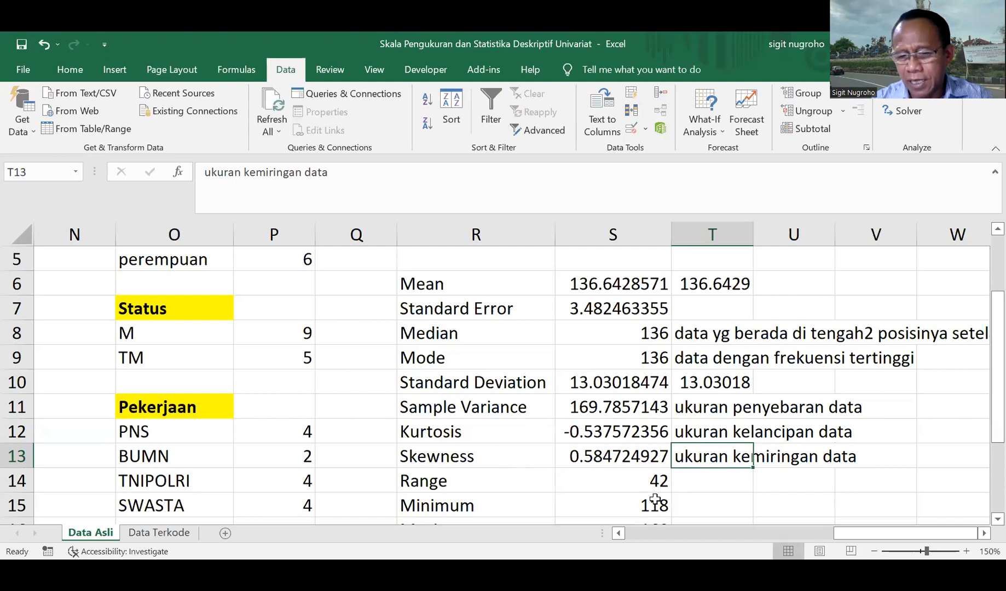
Calculate the range in cell T14 as Maximum minus Minimum with =S16-S15
click(695, 481)
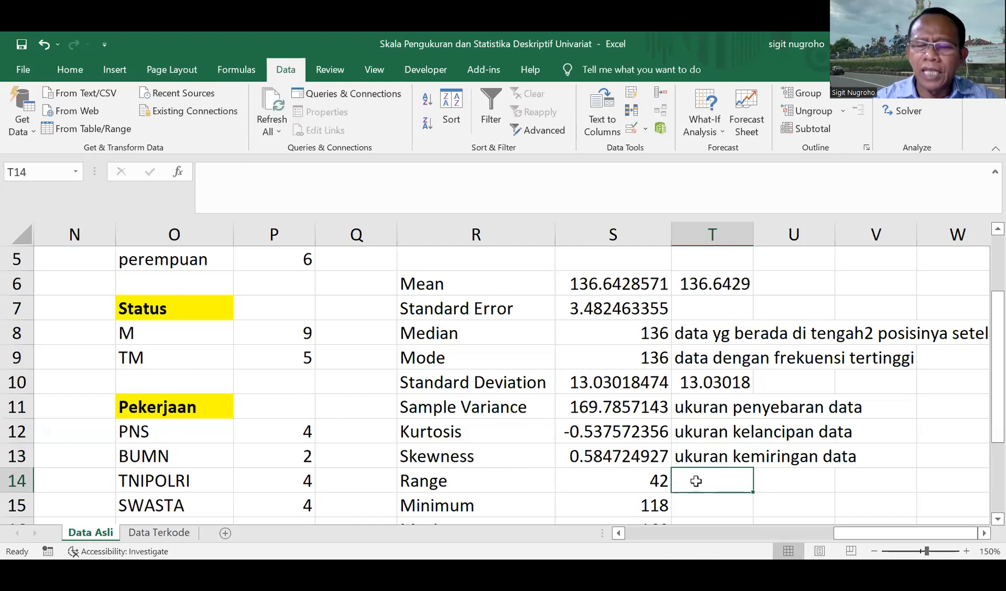
key(Down)
key(Down)
key(Down)
key(Down)
key(Down)
key(Up)
key(Up)
key(Up)
key(Up)
key(Up)
text(=)
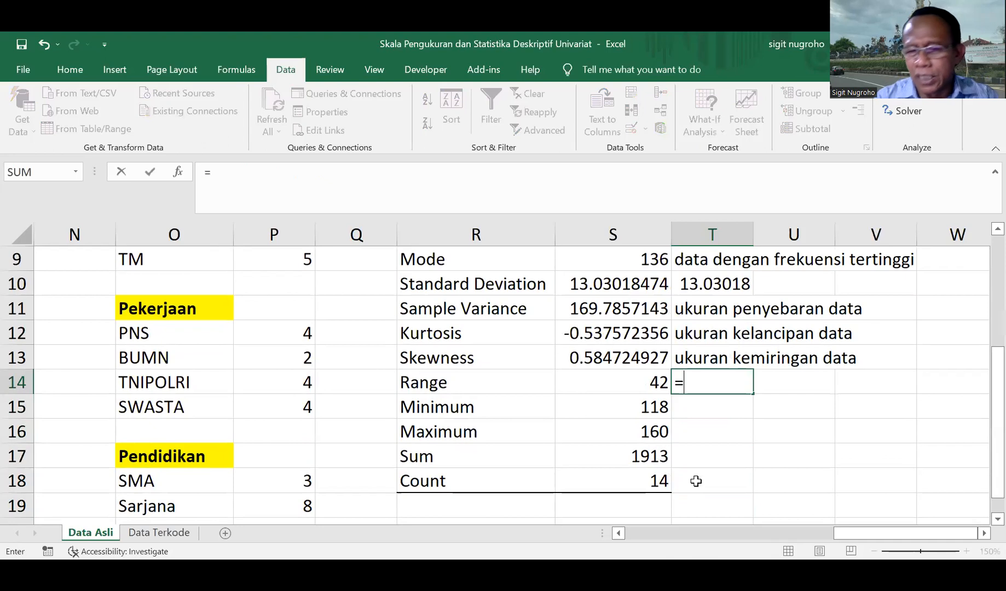
click(648, 432)
text(=)
key(BackSpace)
text(-)
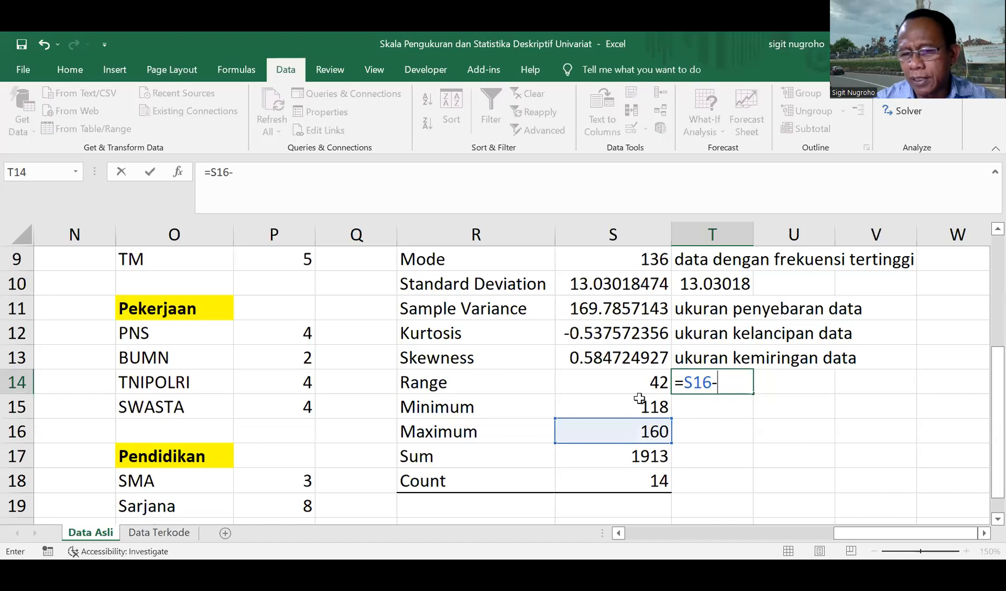
click(640, 407)
key(Return)
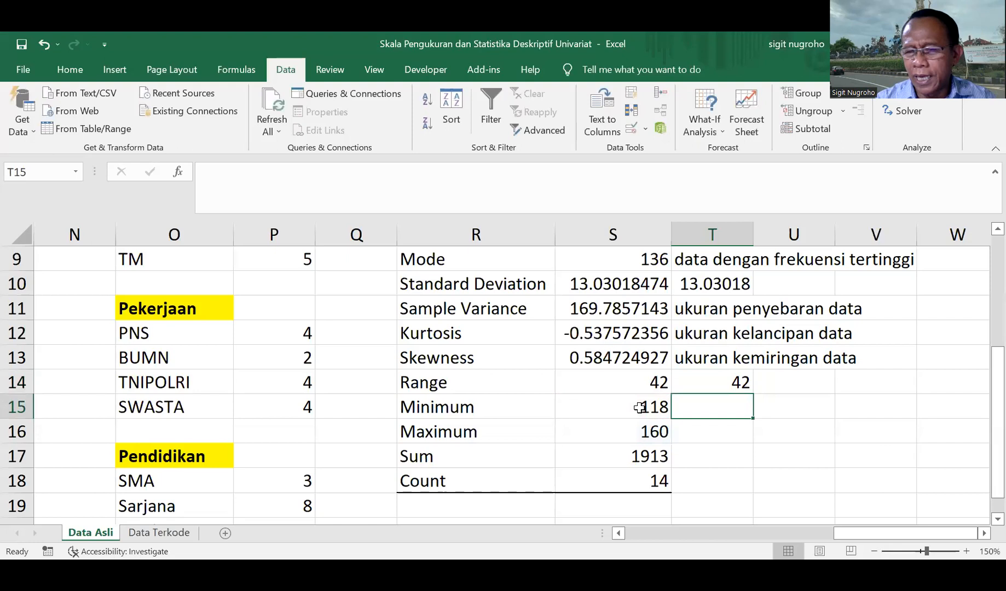
Calculate the standard error in cell T7 as the standard deviation divided by the square root of the count with =S10/sqrt(S18)
key(Up)
key(Up)
key(Up)
key(Up)
key(Up)
key(Up)
key(Up)
key(Up)
key(Up)
key(Up)
key(Up)
key(Up)
key(Up)
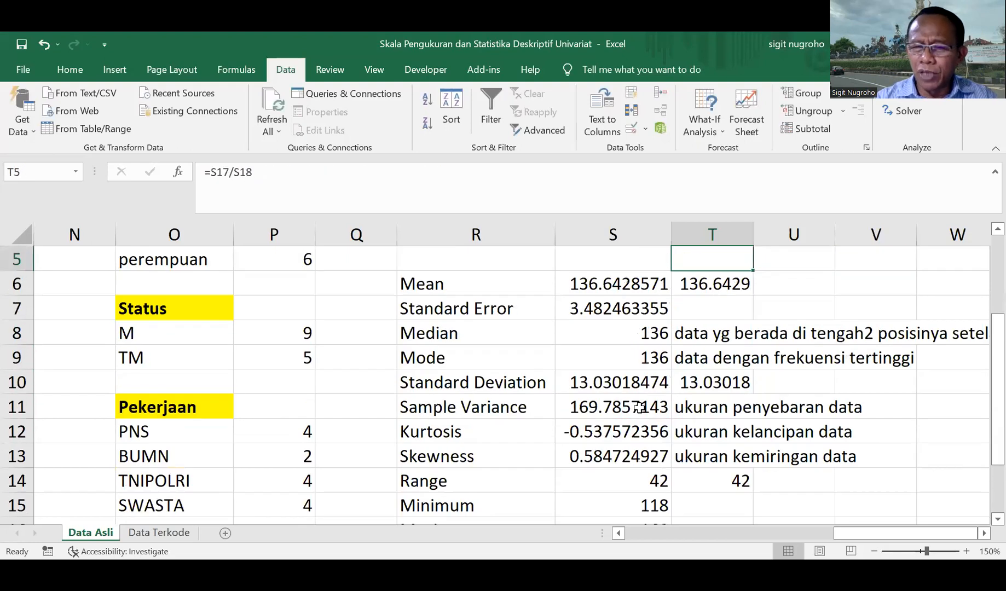
key(Down)
key(Down)
key(Down)
key(Down)
key(Down)
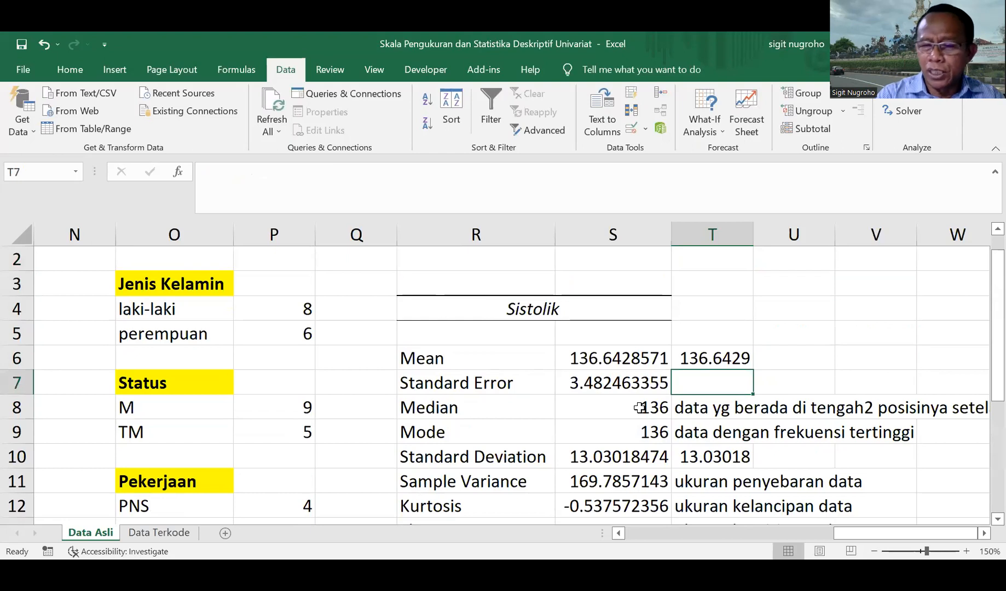
text(=)
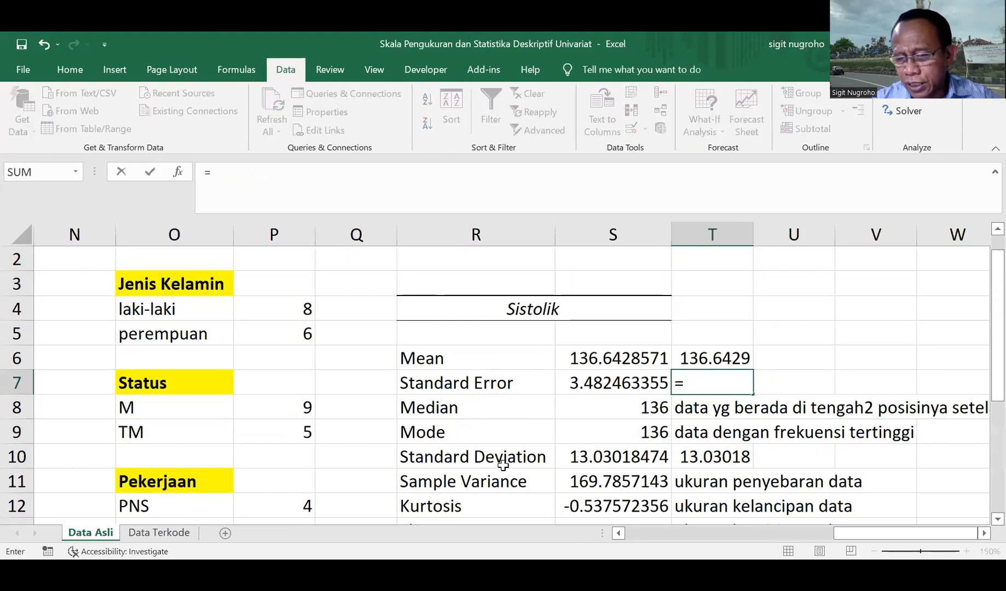
click(634, 460)
text(/)
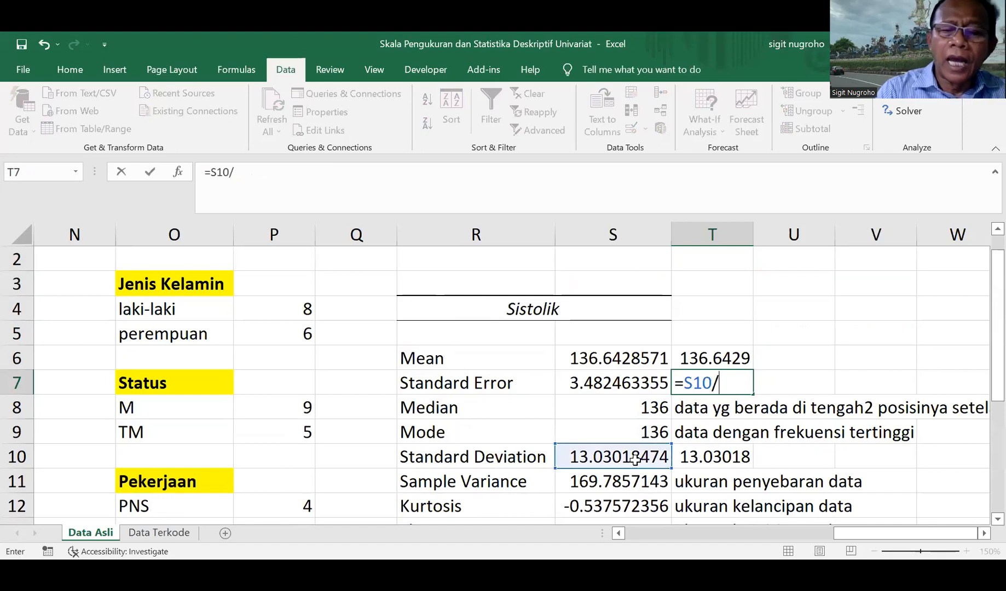
text(sqrt()
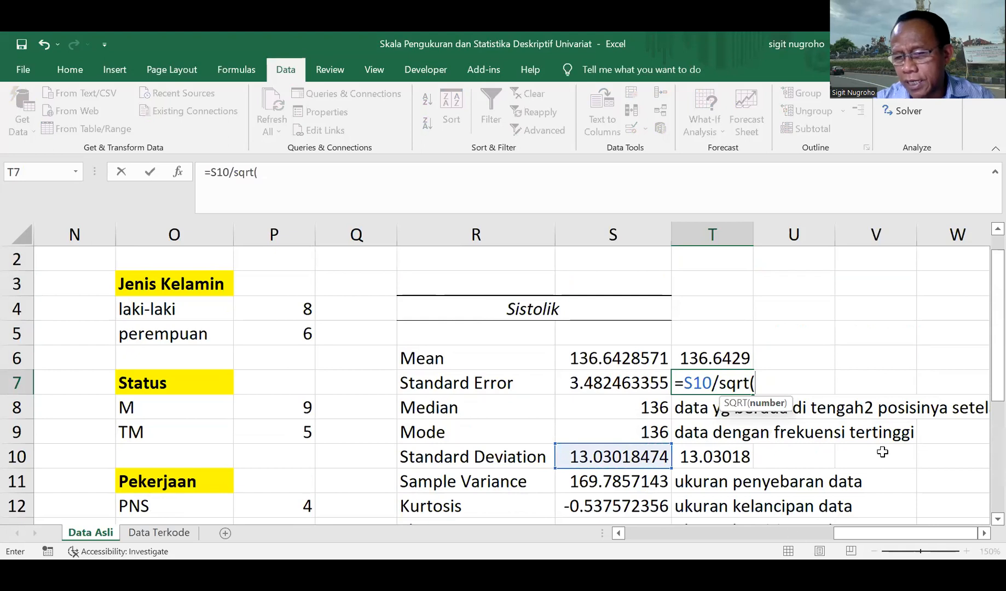
click(600, 476)
key(Down)
key(Down)
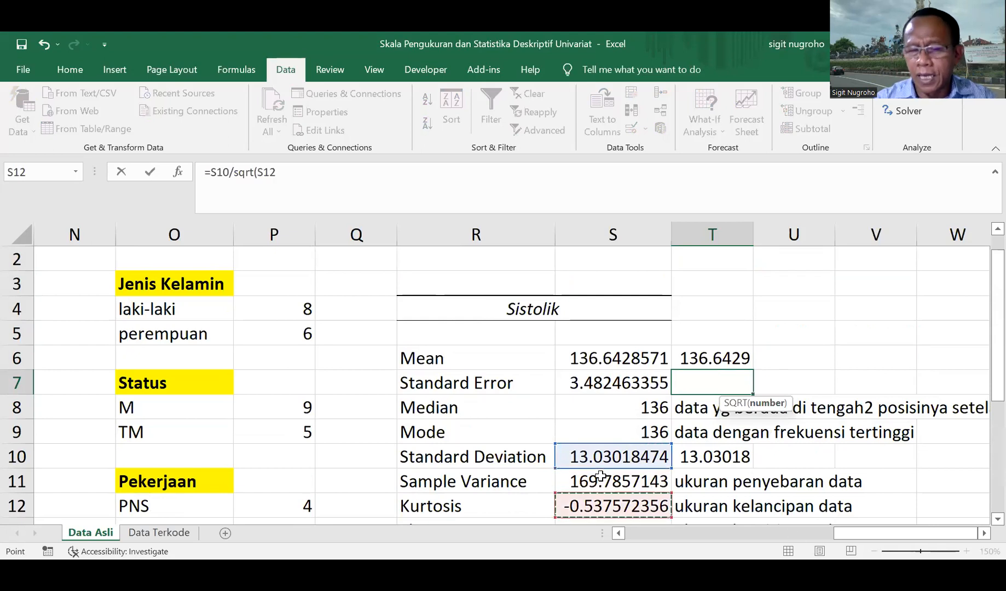
key(Down)
key(Down)
key(Down)
key(Down)
key(Down)
key(Down)
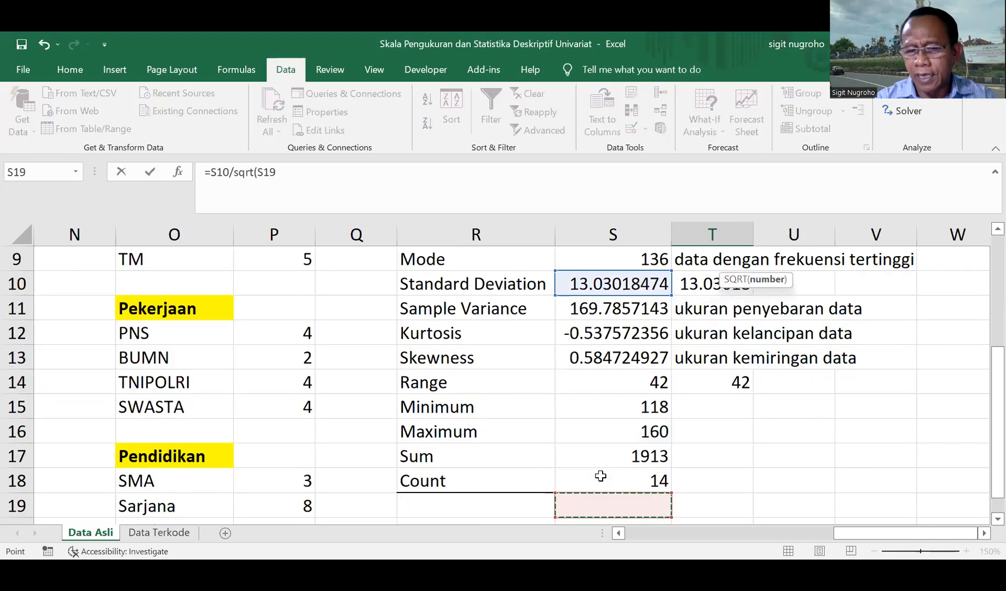
key(Up)
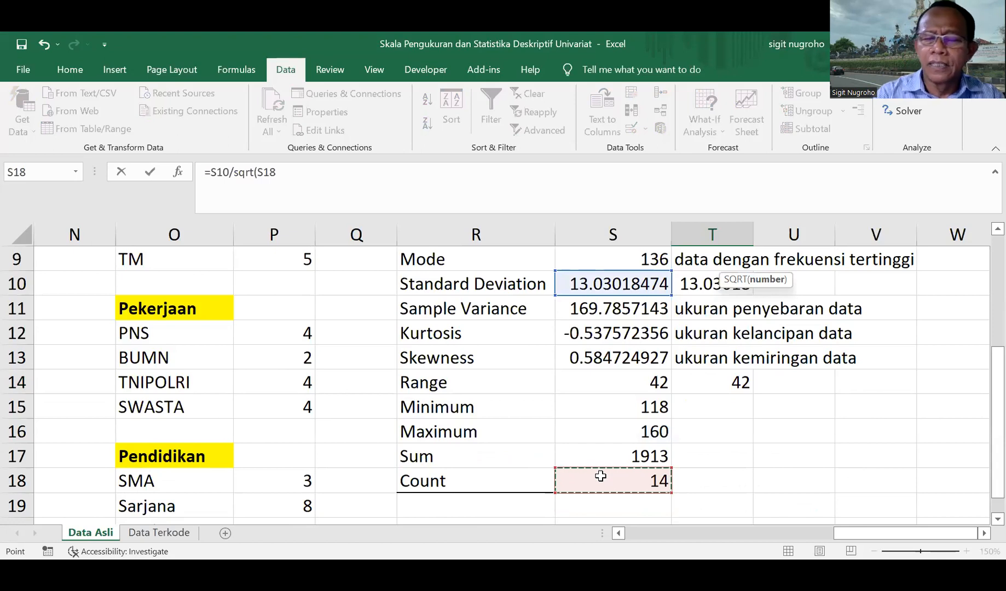
key(Return)
key(Up)
key(Up)
key(Up)
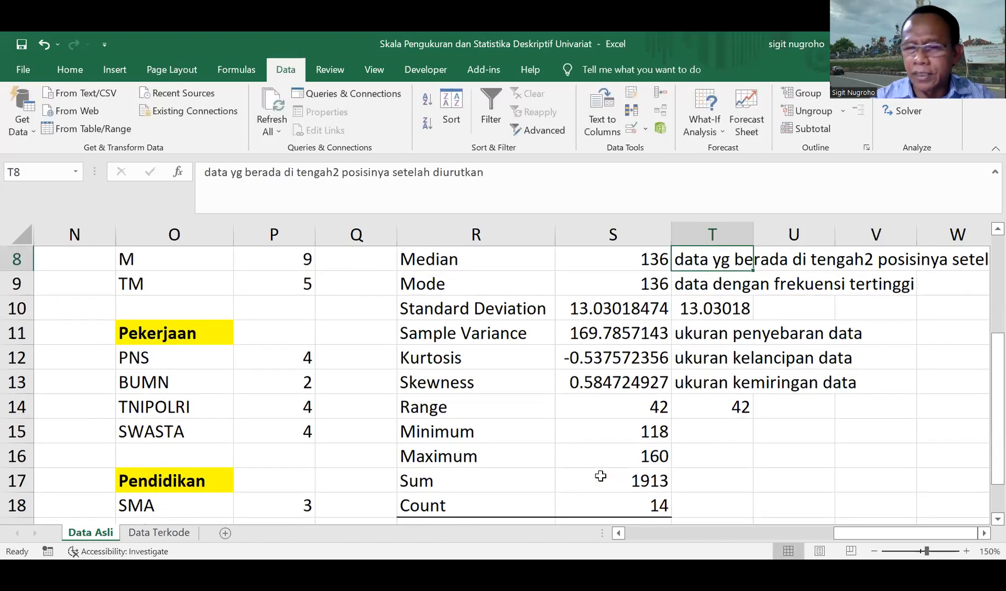
scroll(600, 476, up, 1)
key(Up)
key(Up)
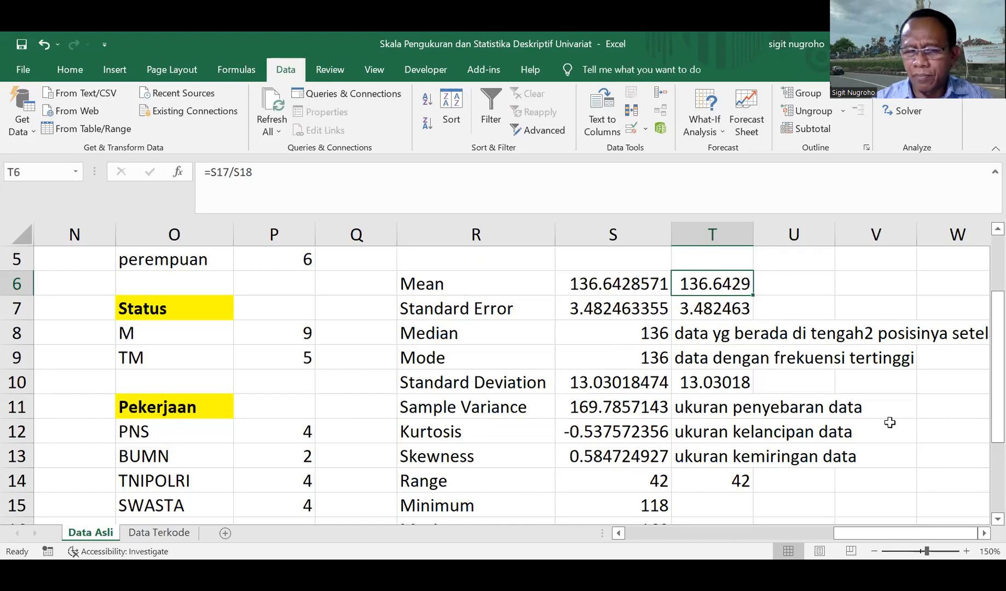
View the descriptive statistics in the Data Terkode sheet and switch to the Uji Validitas Instrumen dengan Excel workbook
click(244, 428)
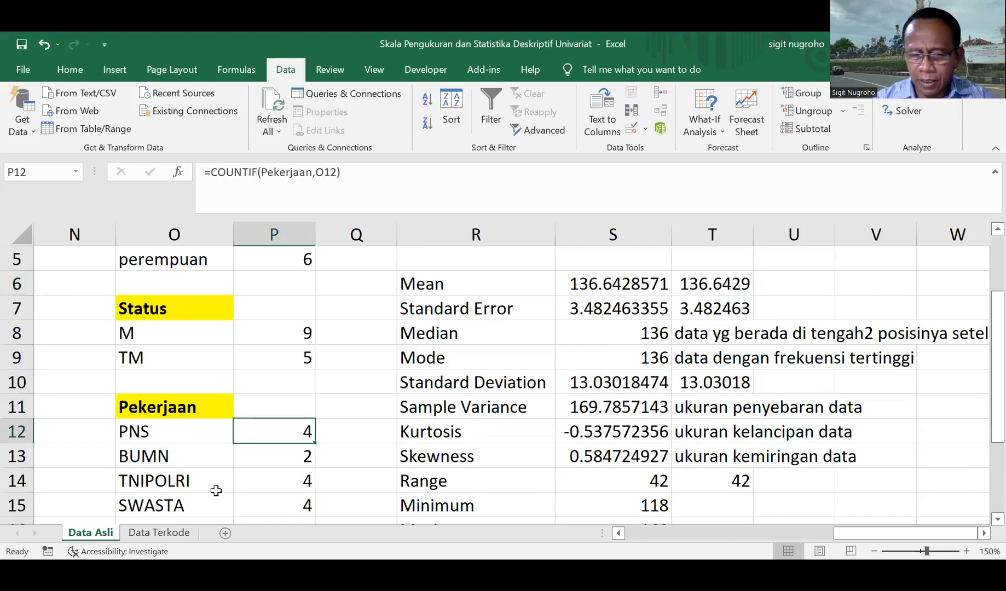
click(160, 533)
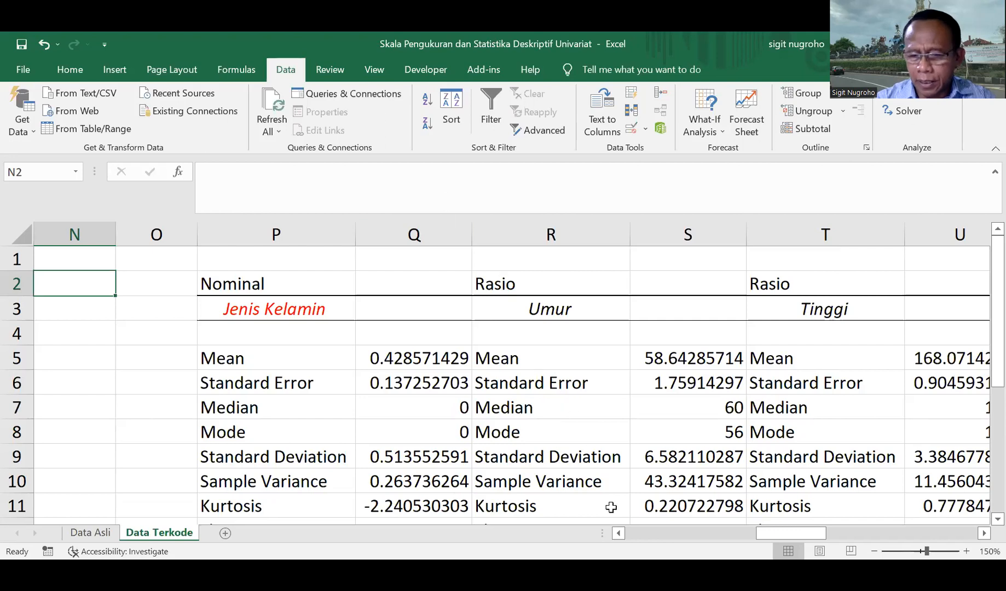
key(alt+Tab)
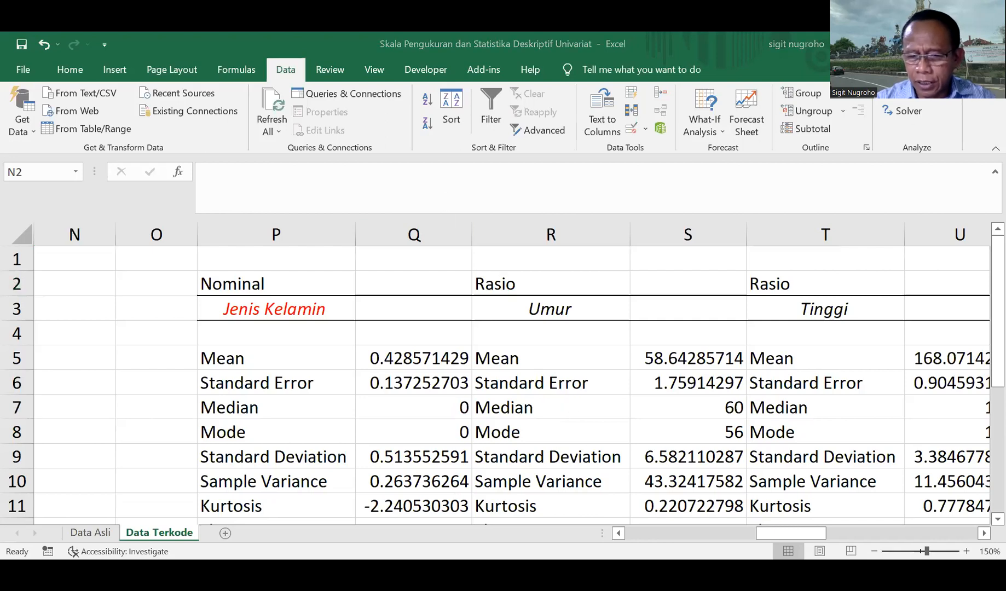
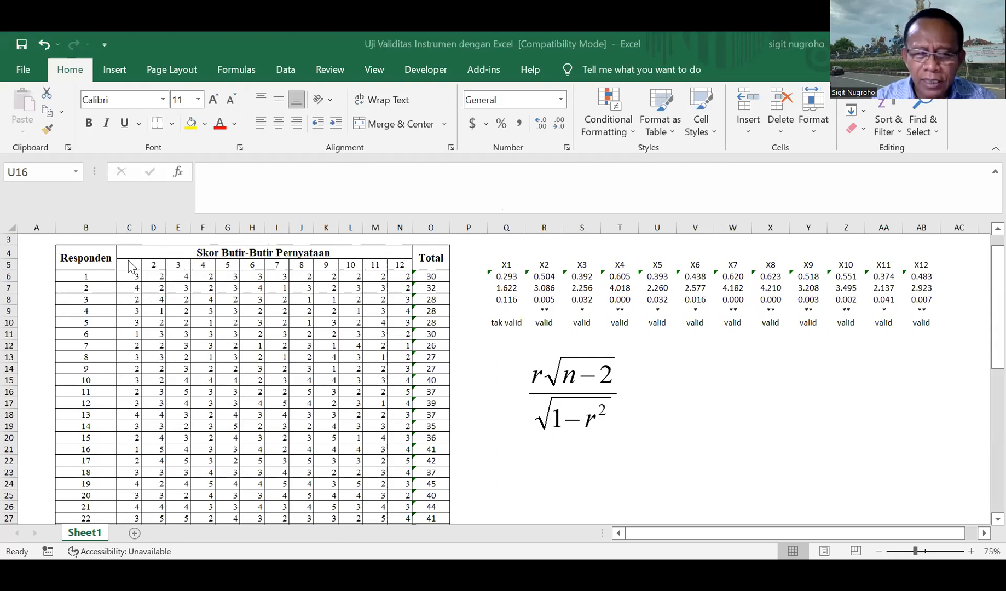
Examine the respondents' scores for item 1 in column C and the total score formula in cell O6
click(124, 277)
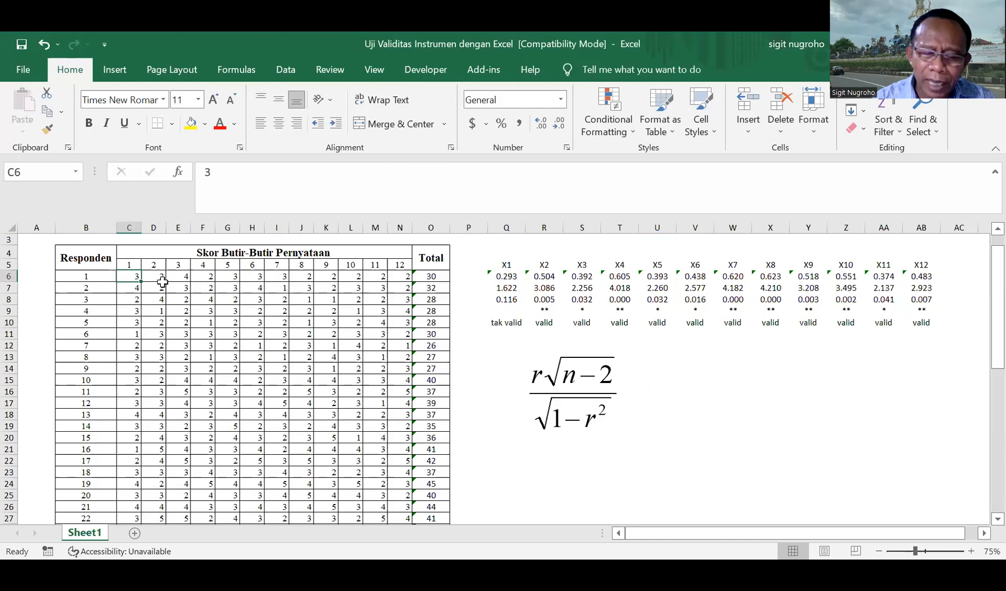
key(ctrl+Down)
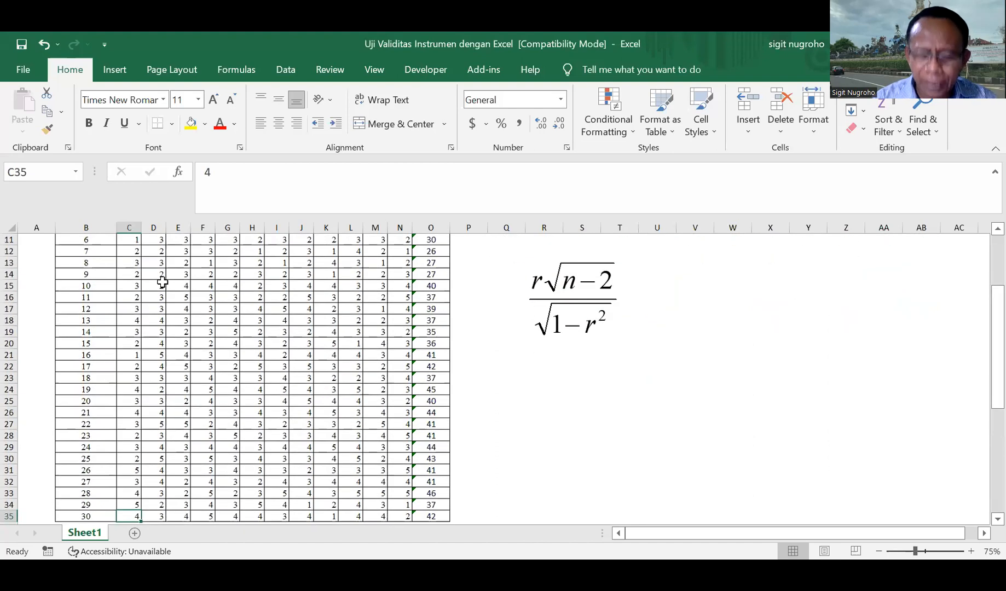
key(ctrl+Up)
key(Down)
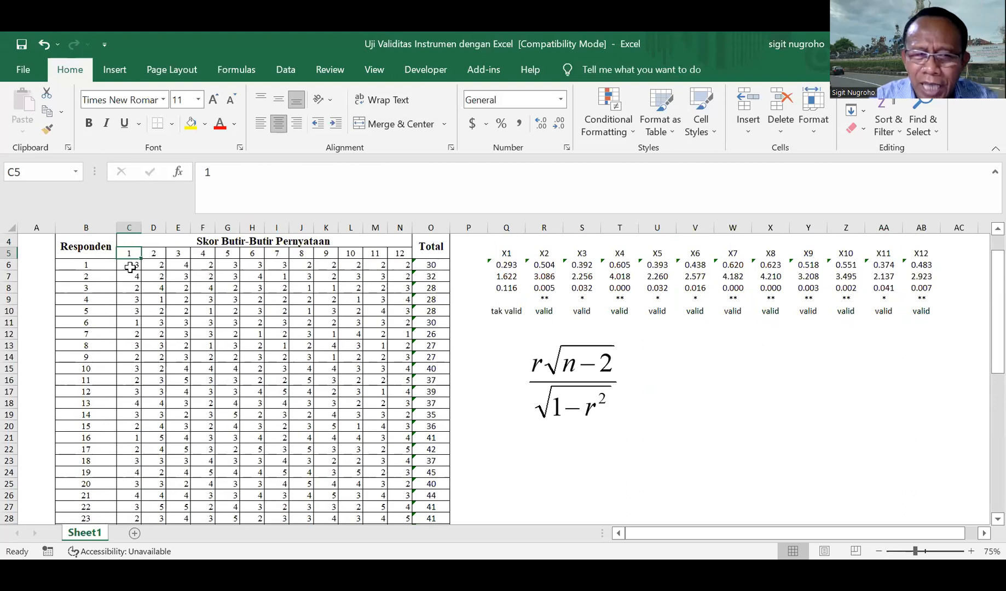
click(437, 267)
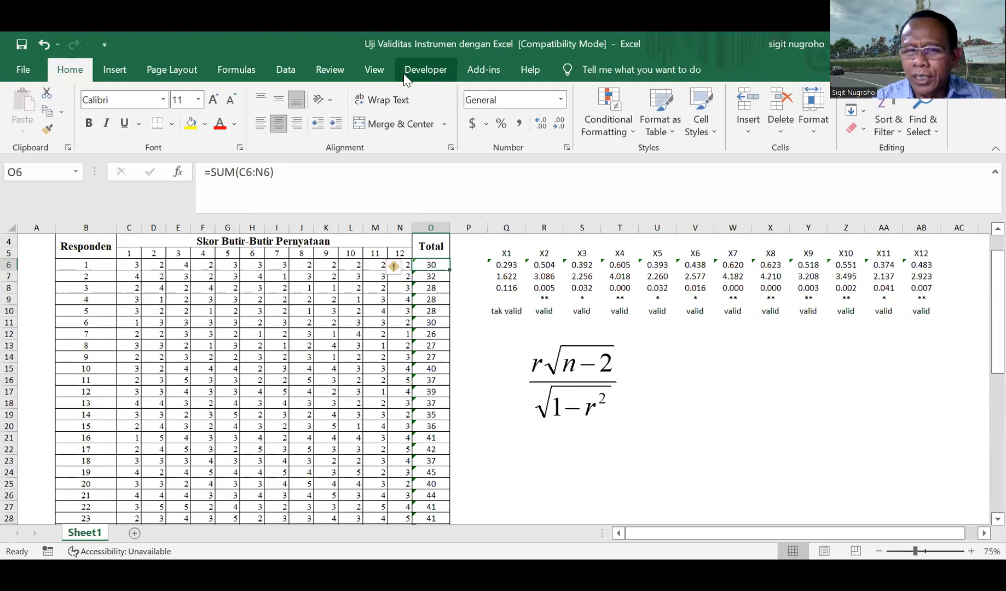
Set the worksheet magnification to 200%
click(367, 70)
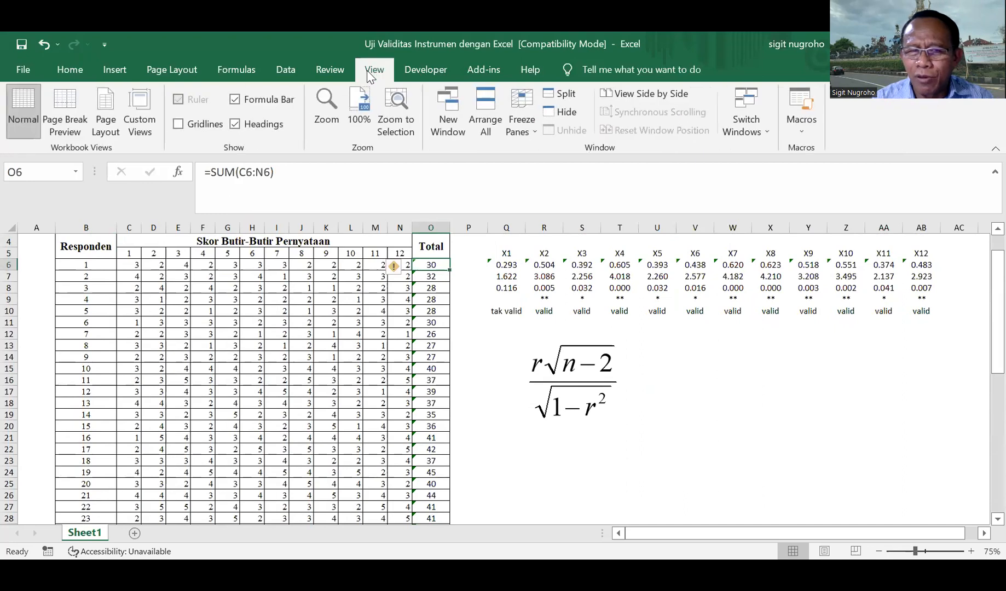
click(327, 103)
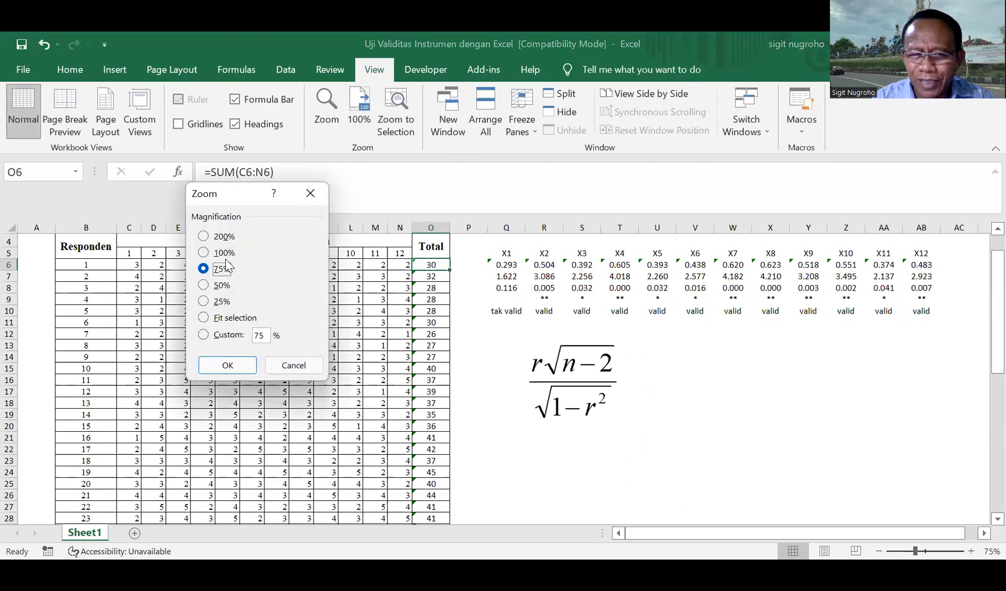
click(214, 239)
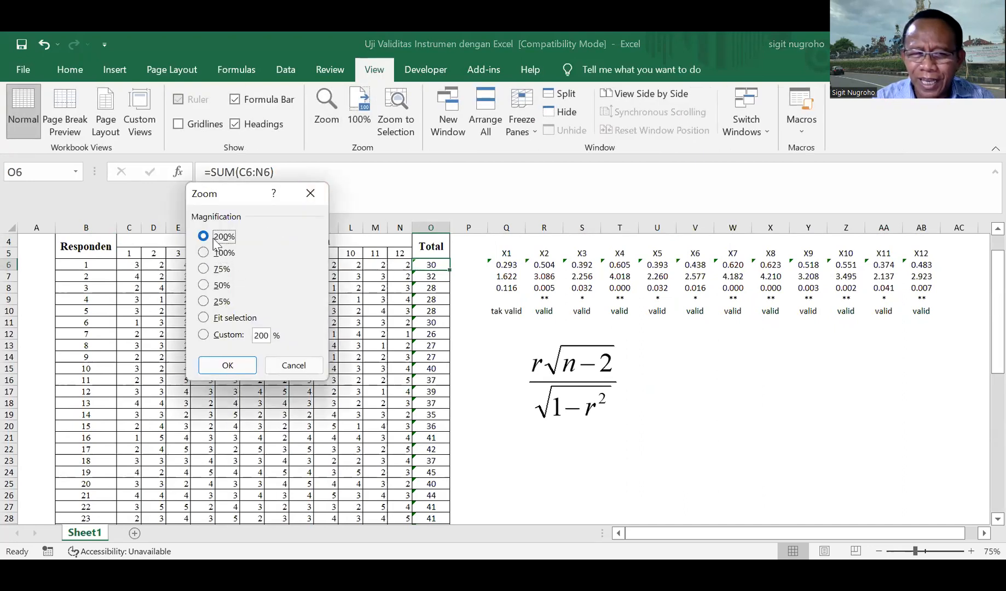
click(223, 366)
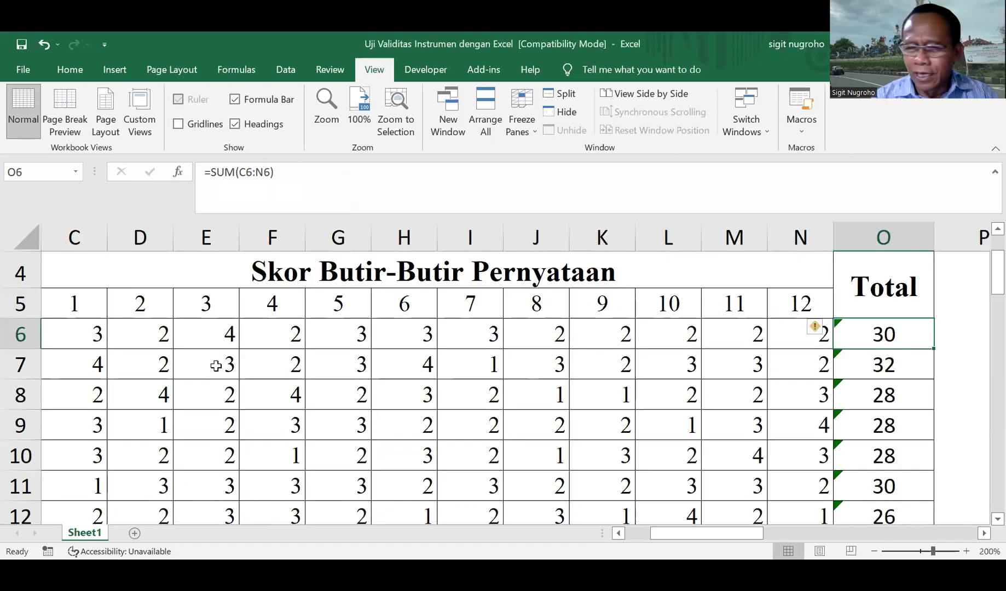
Examine respondent 1's item scores along row 6, the total, and the validity results for X1 through X8
key(Left)
key(Left)
key(Left)
key(Left)
key(Left)
key(Left)
key(Left)
key(Left)
key(Left)
key(Left)
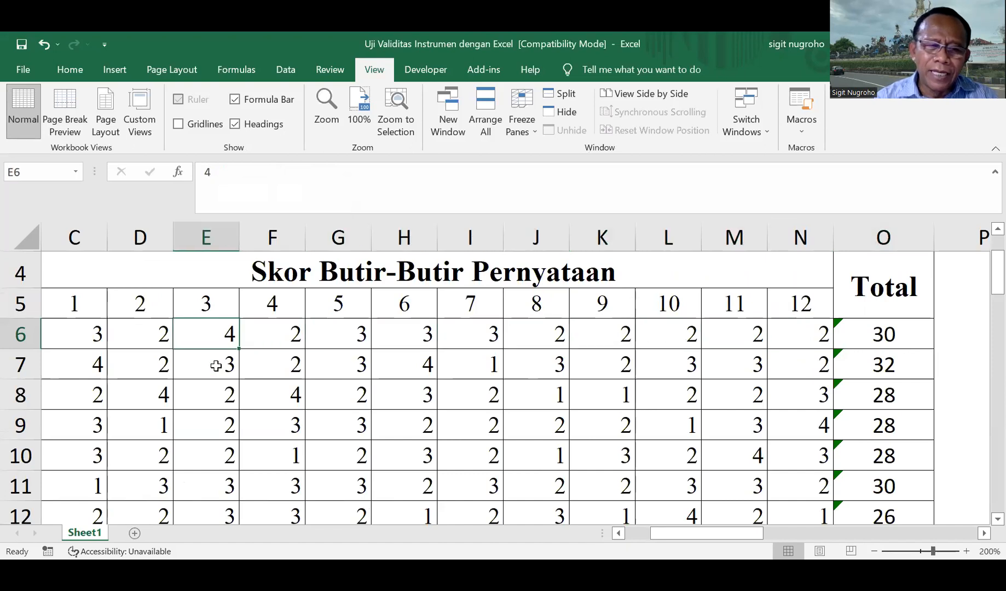
key(Left)
key(Left)
key(Left)
key(Right)
key(Right)
key(Right)
key(Right)
key(Right)
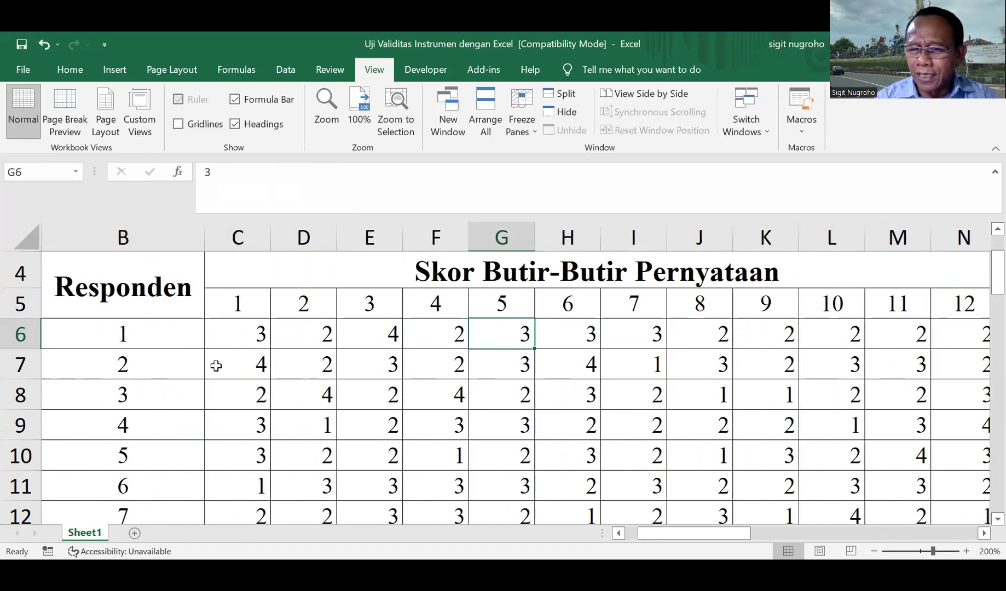
key(Right)
key(Right)
key(Right)
key(Right)
key(Right)
key(Right)
key(Right)
key(Right)
key(Right)
key(Right)
key(Right)
key(Right)
key(Right)
key(Right)
key(Right)
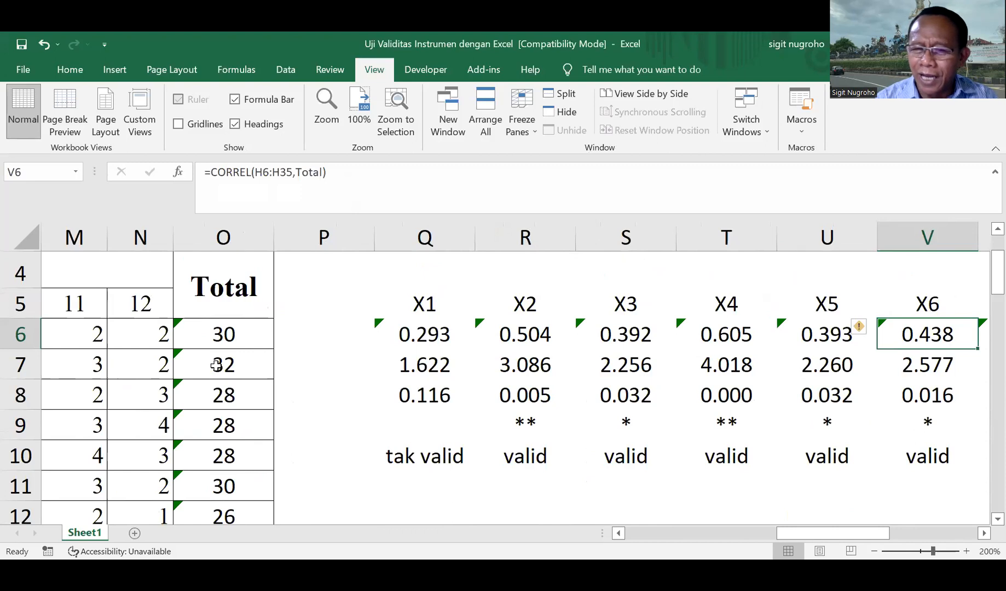
key(Up)
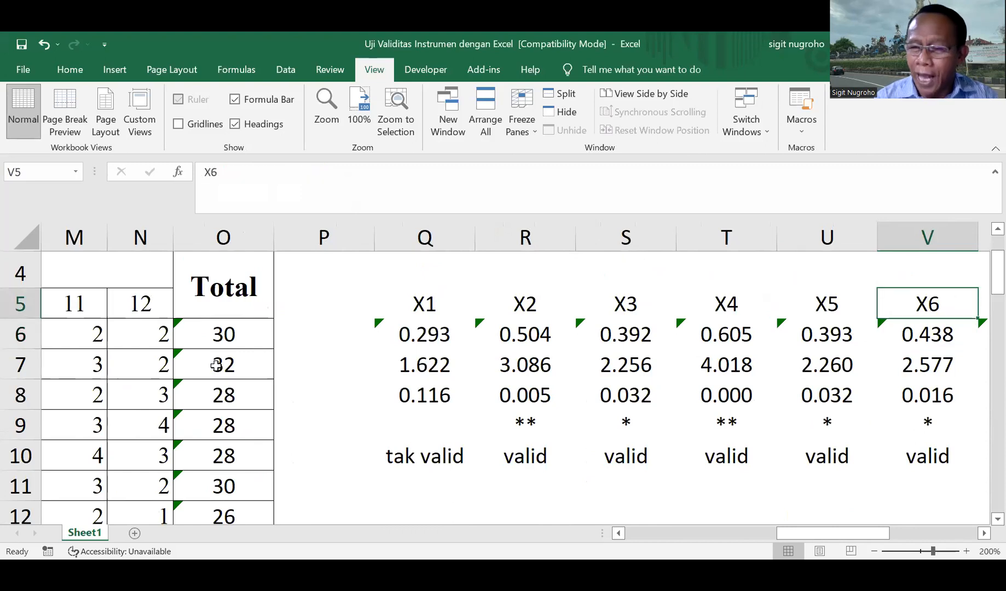
key(Right)
key(Right)
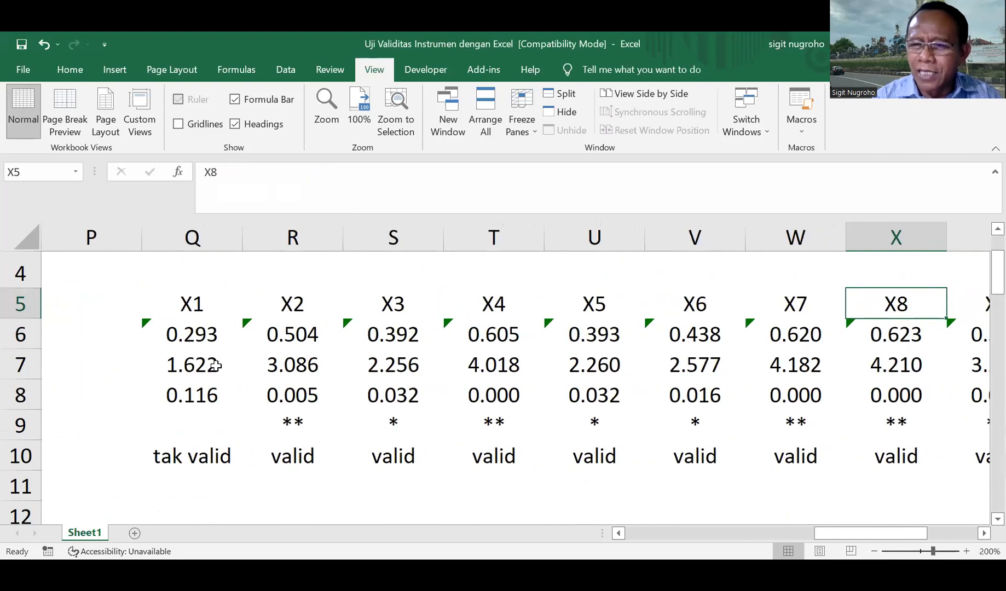
Open the CORREL formula for X1 in cell Q6 to inspect its item score range and Total arguments
key(Left)
key(Left)
key(Left)
key(Left)
key(Left)
key(Left)
key(Left)
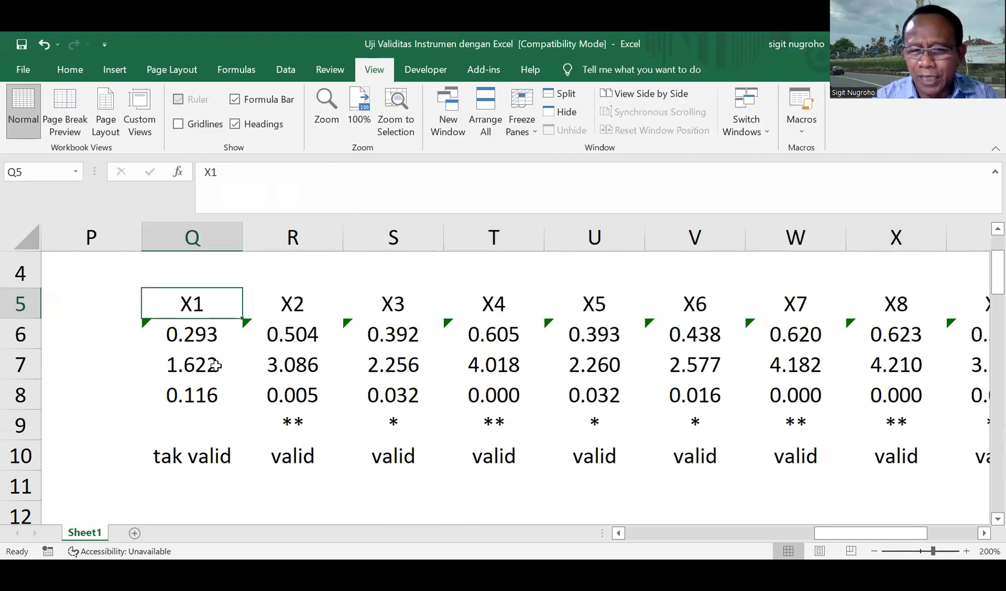
key(Down)
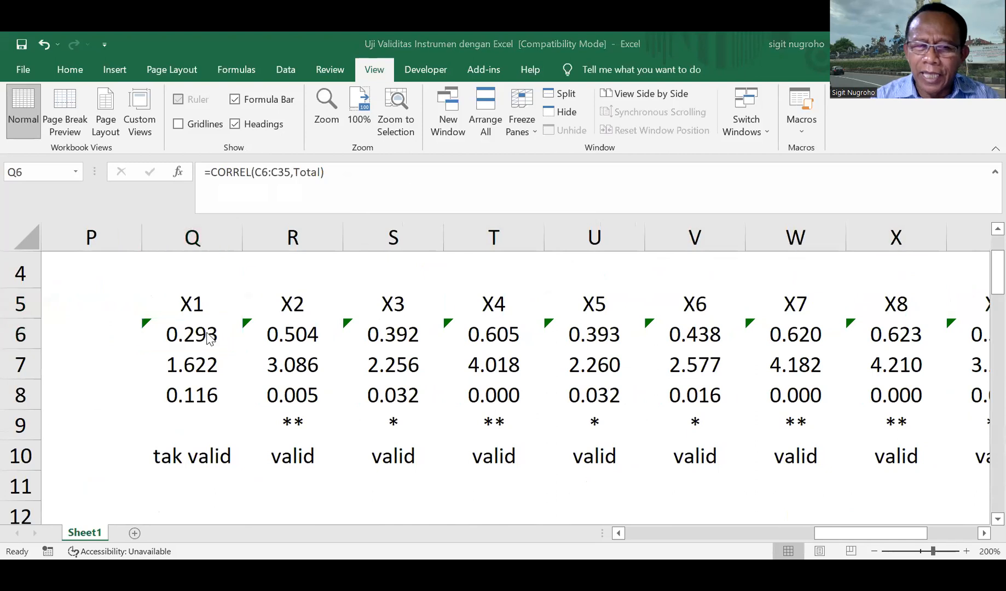
click(351, 171)
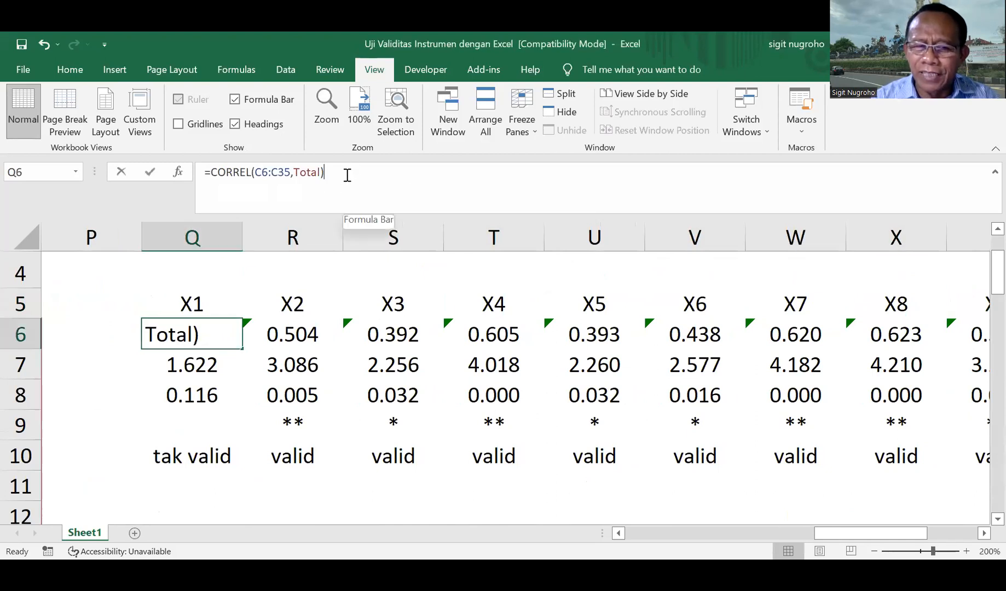
click(229, 336)
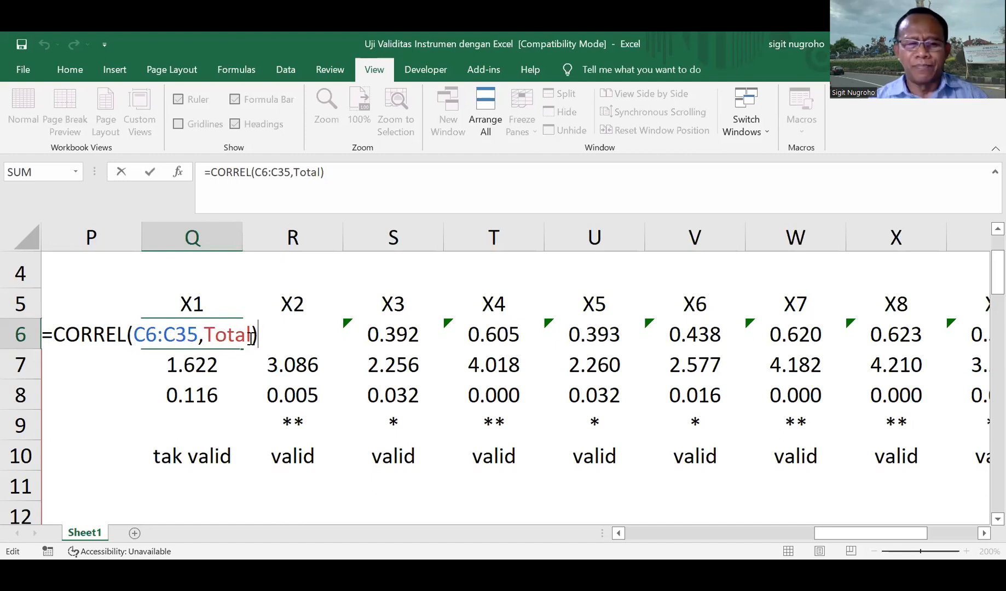
Close the X1 formula and inspect the CORREL formula for X2 in cell R6, including its item range and Total arguments
key(ctrl+Return)
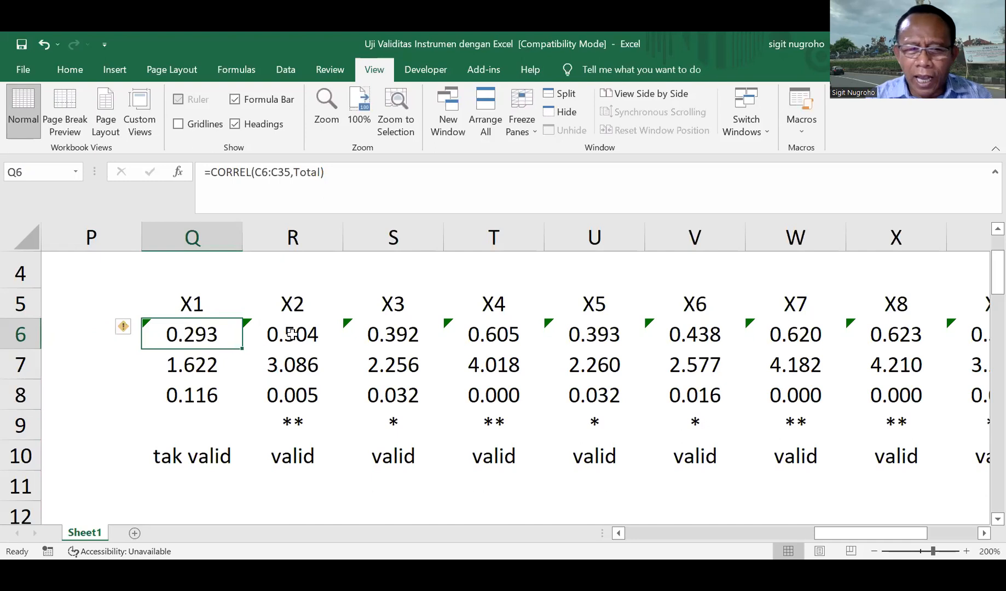
click(263, 338)
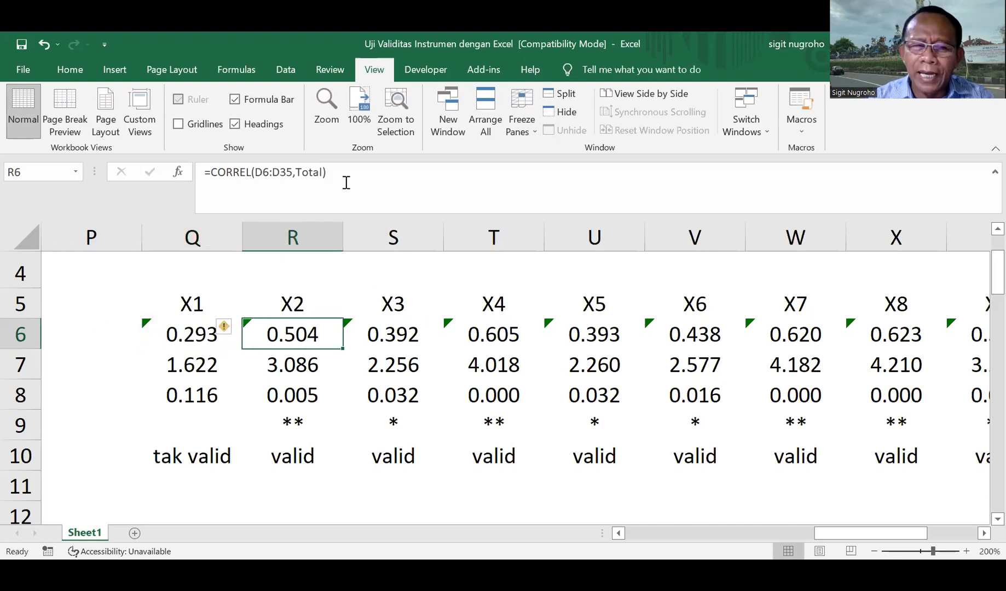
key(F2)
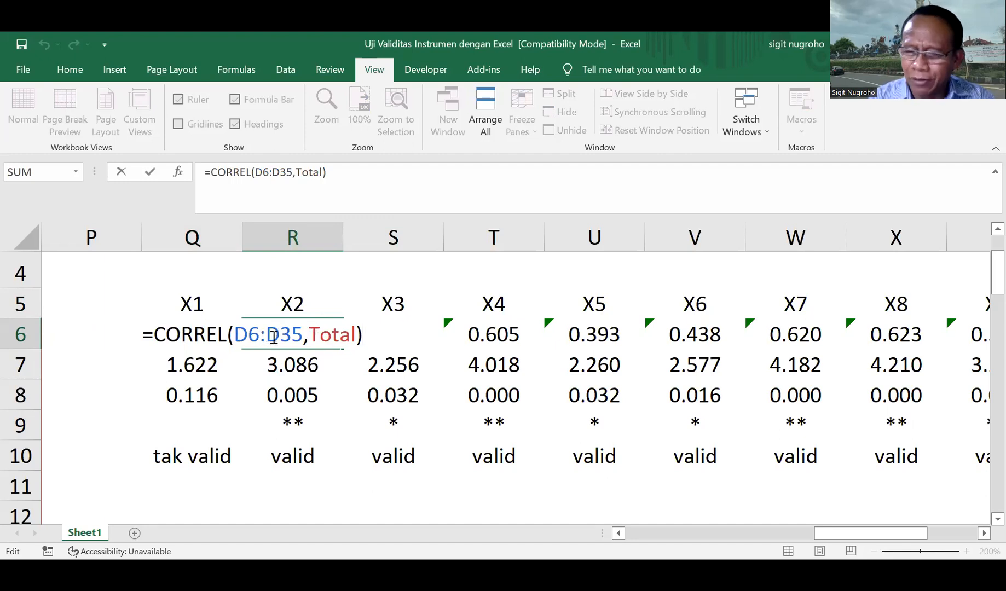
key(ctrl+Return)
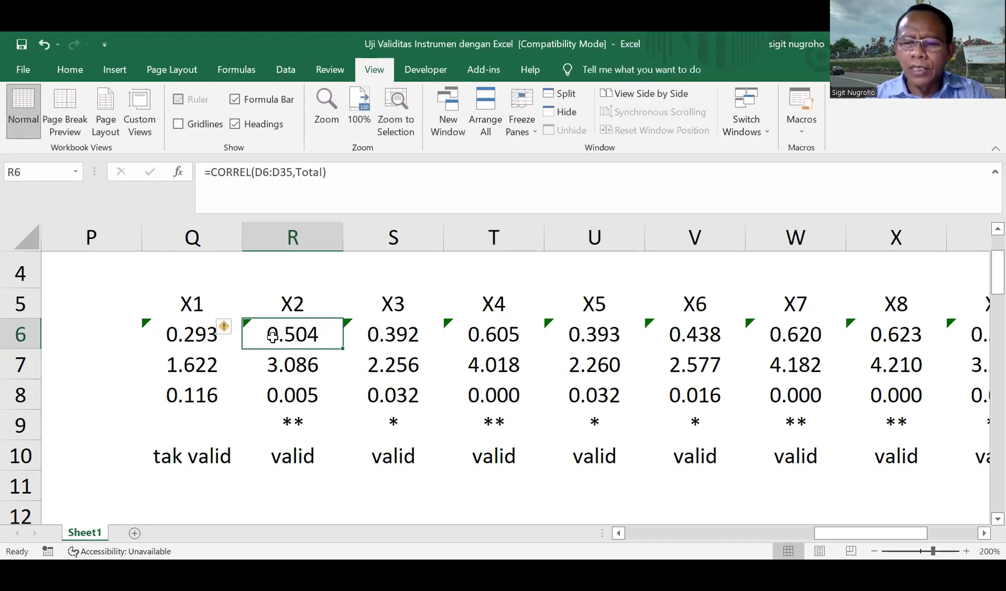
Examine the item-total correlations along row 6 through X12 and return to the X1 correlation in Q6
key(ctrl+Right)
key(Left)
key(Left)
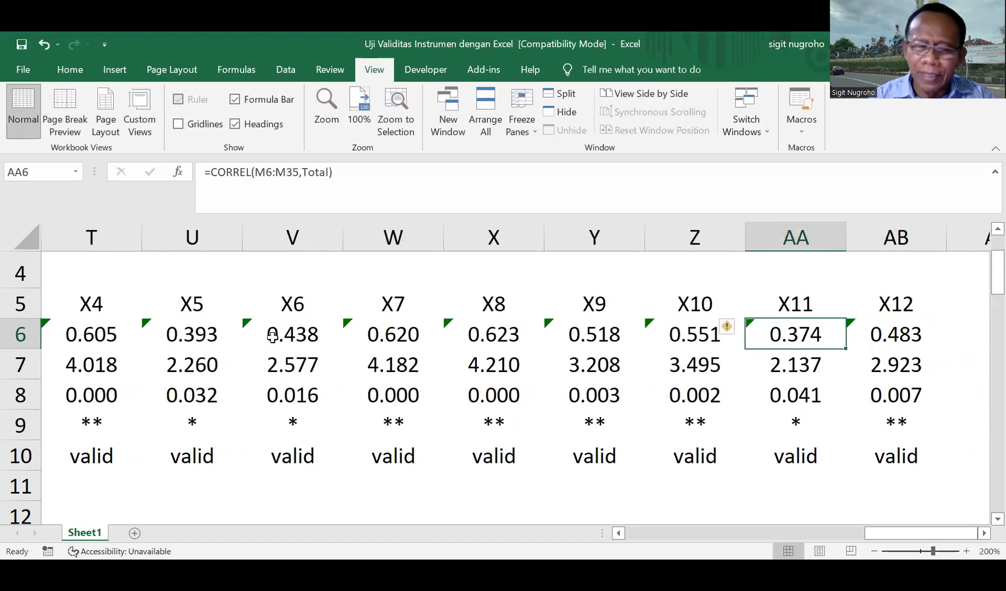
key(ctrl+Left)
key(Left)
key(Right)
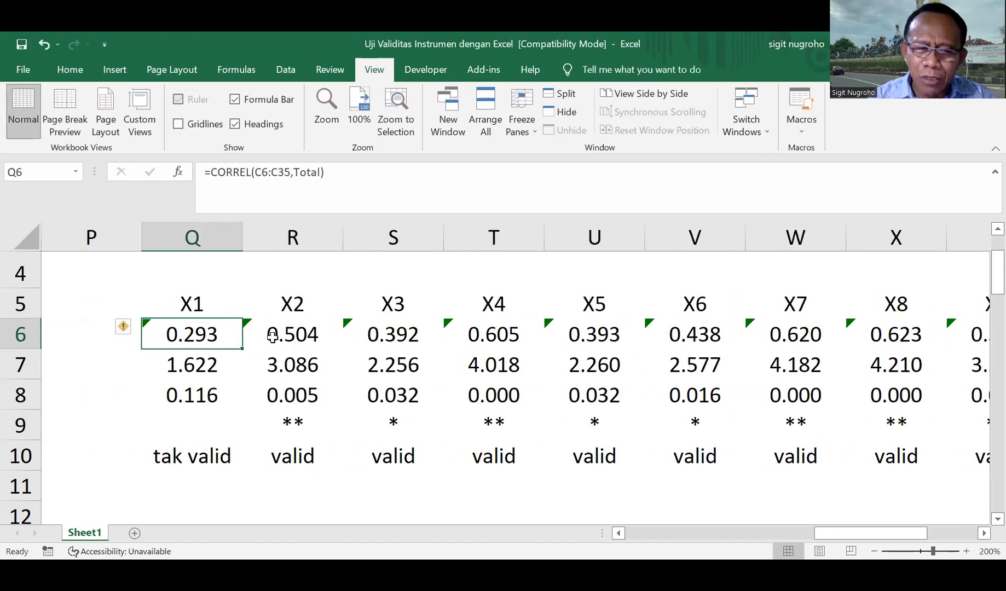
Inspect the t-statistic formula for X1 in cell Q7, built from the correlation in Q6 and 30-2 degrees of freedom
key(Down)
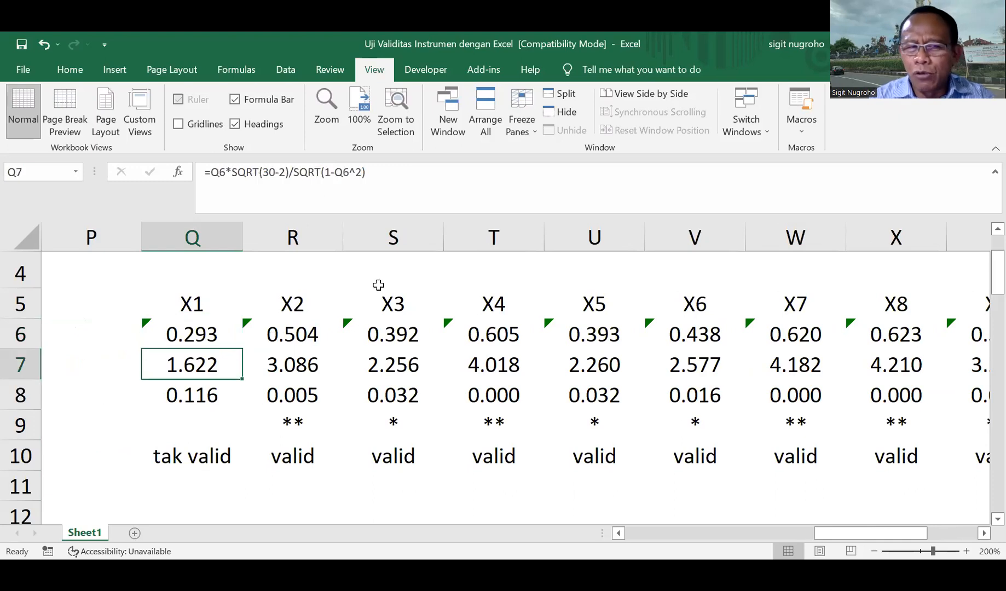
click(431, 177)
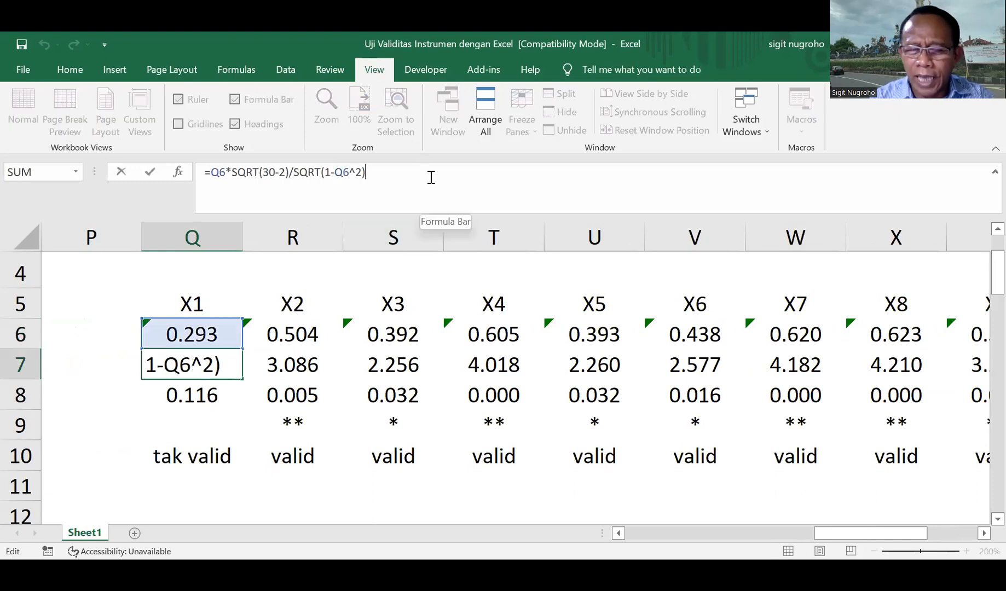
click(233, 370)
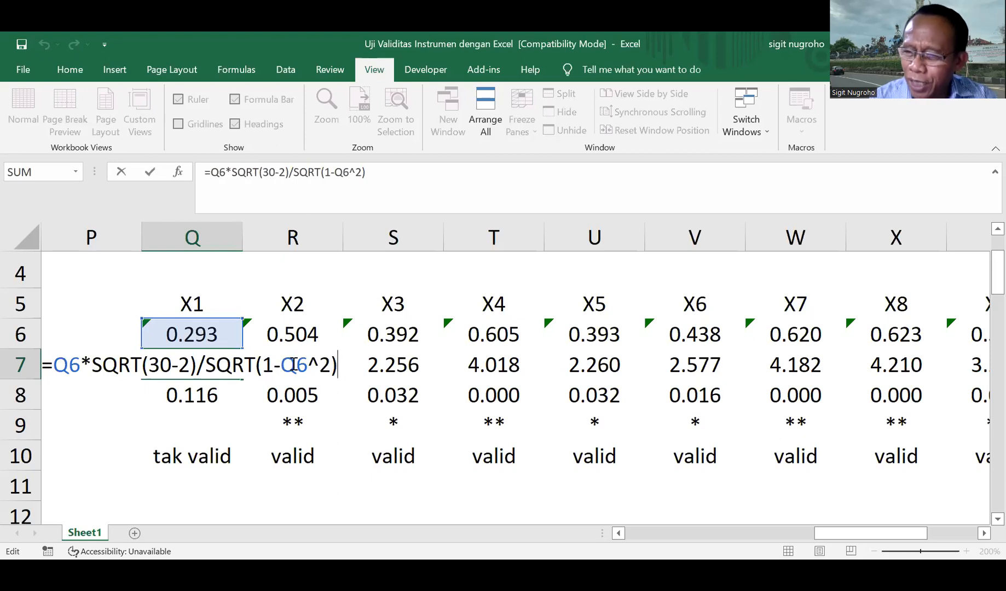
key(ctrl+Return)
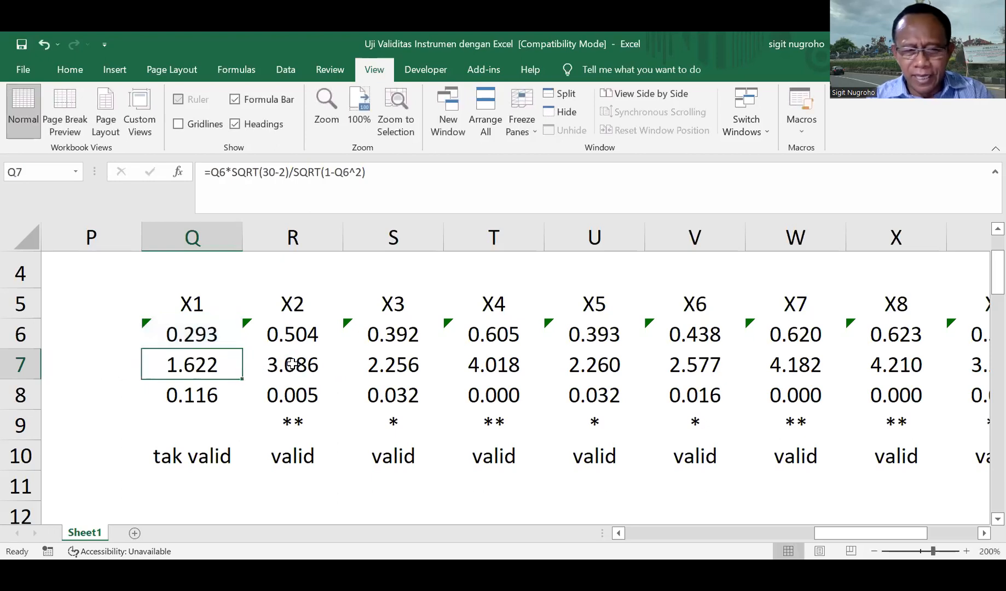
Label the t-statistic row "t_hit" in cell P7 and the correlation row "r" in cell P6
click(102, 370)
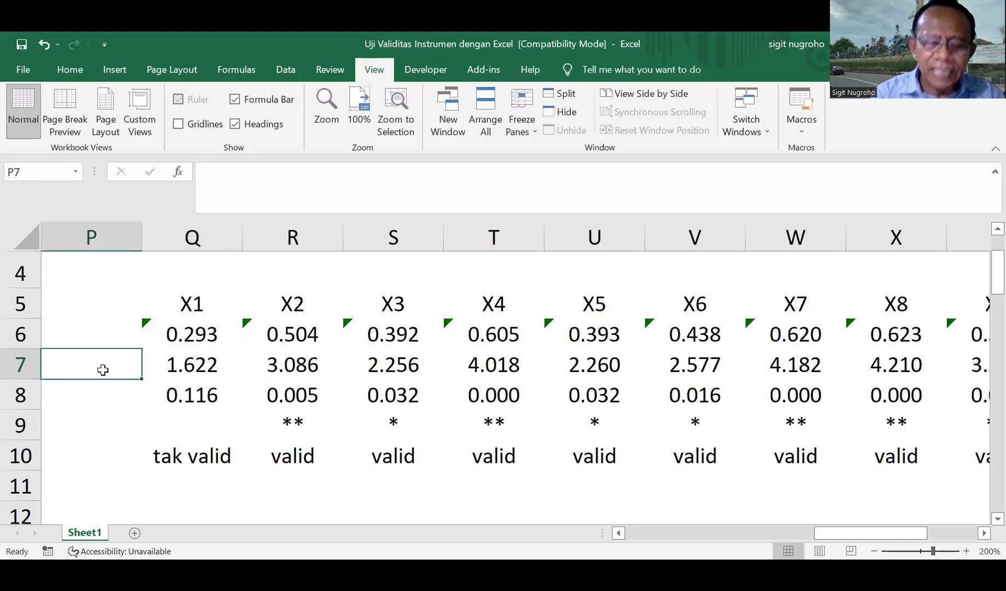
text(t_hit)
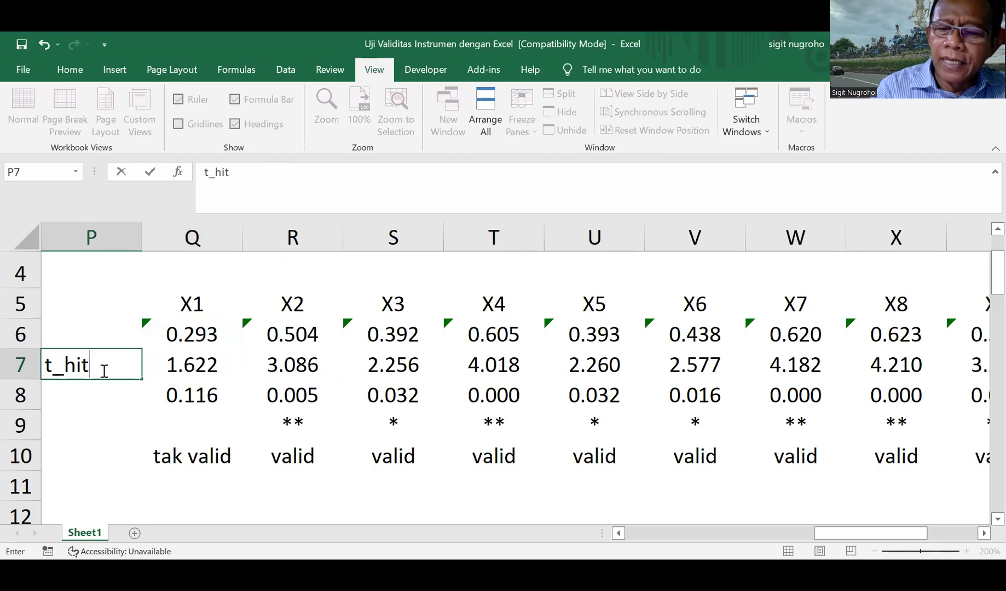
key(Up)
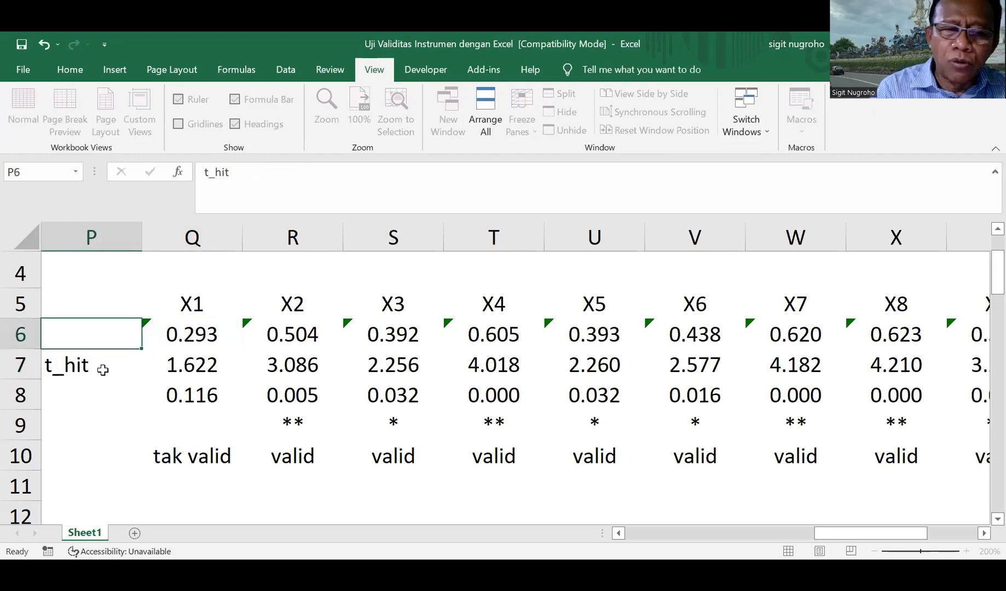
text(r)
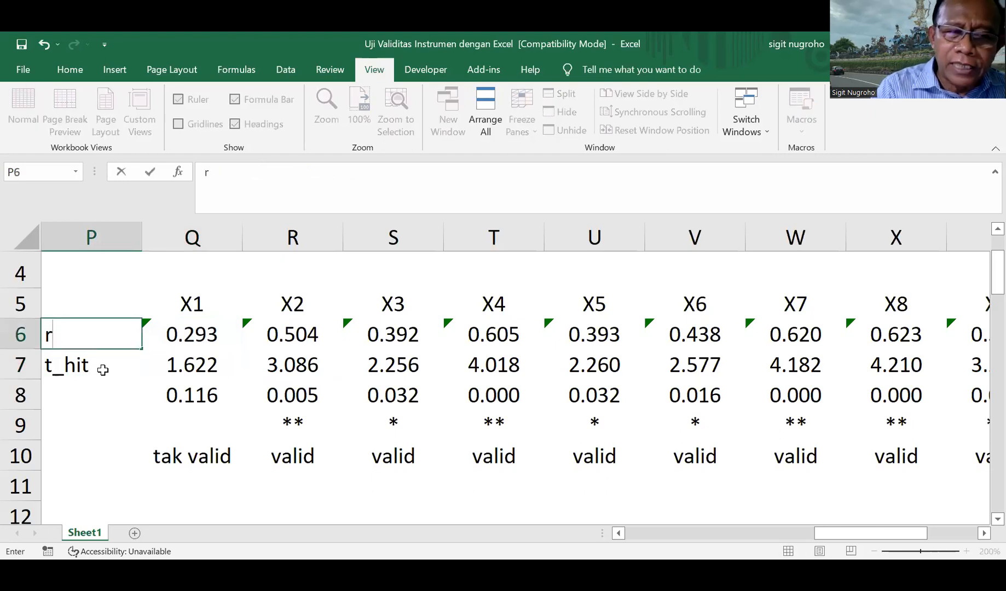
key(Return)
key(Return)
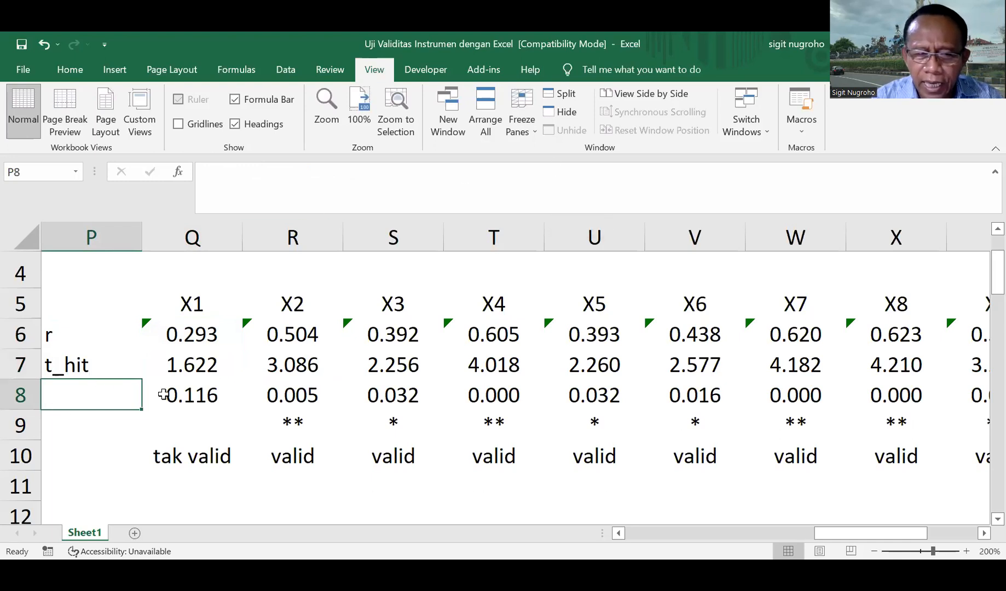
Check the TDIST formula in Q8 and label its row "nil-p" in cell P8
click(195, 394)
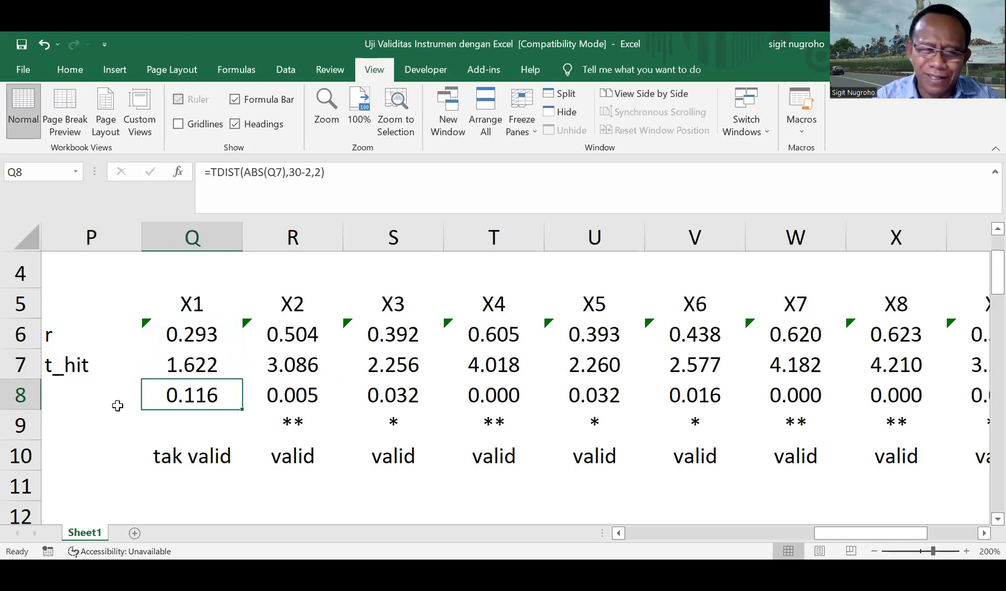
click(68, 400)
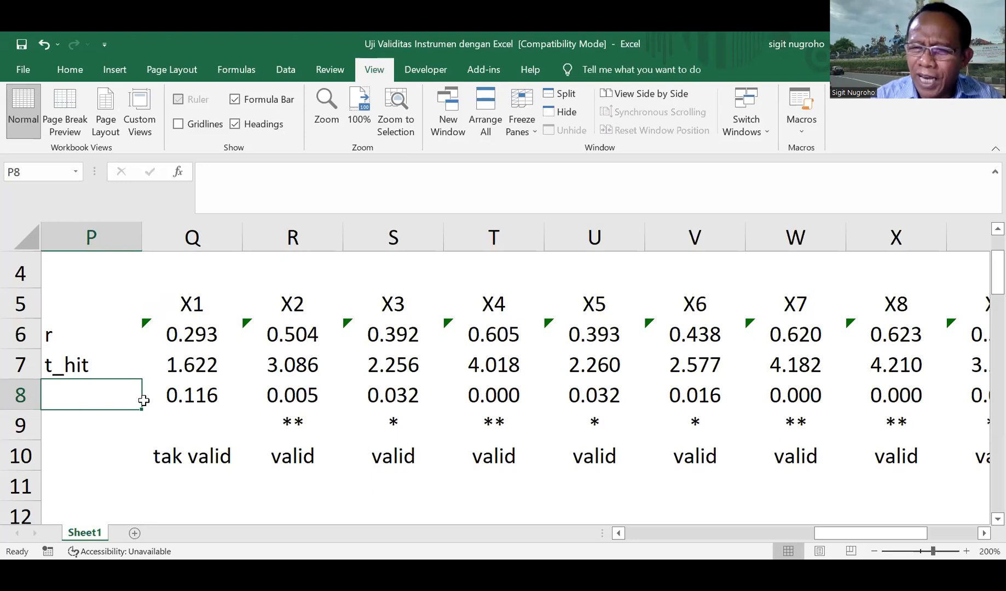
click(194, 398)
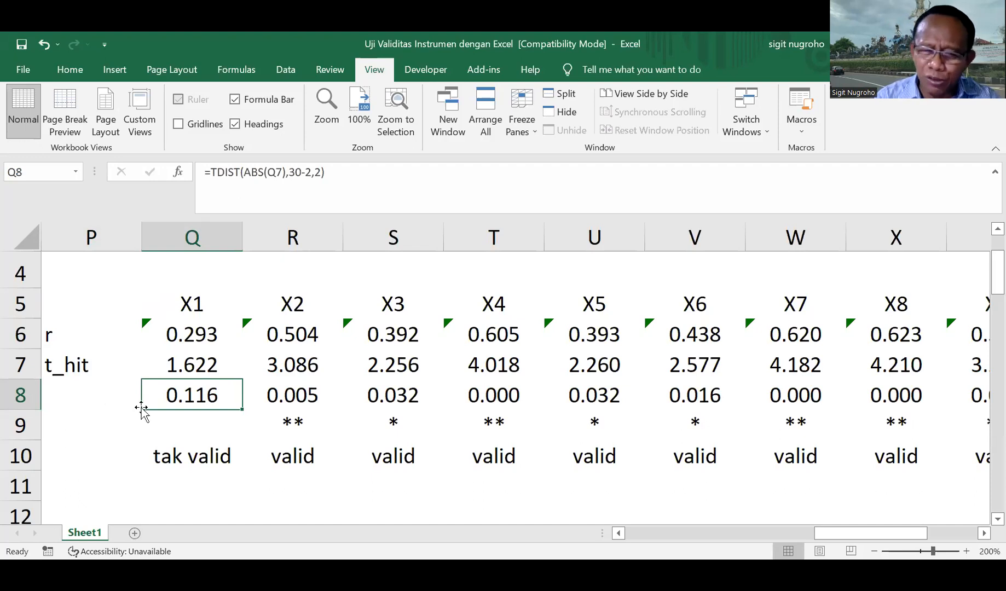
click(62, 397)
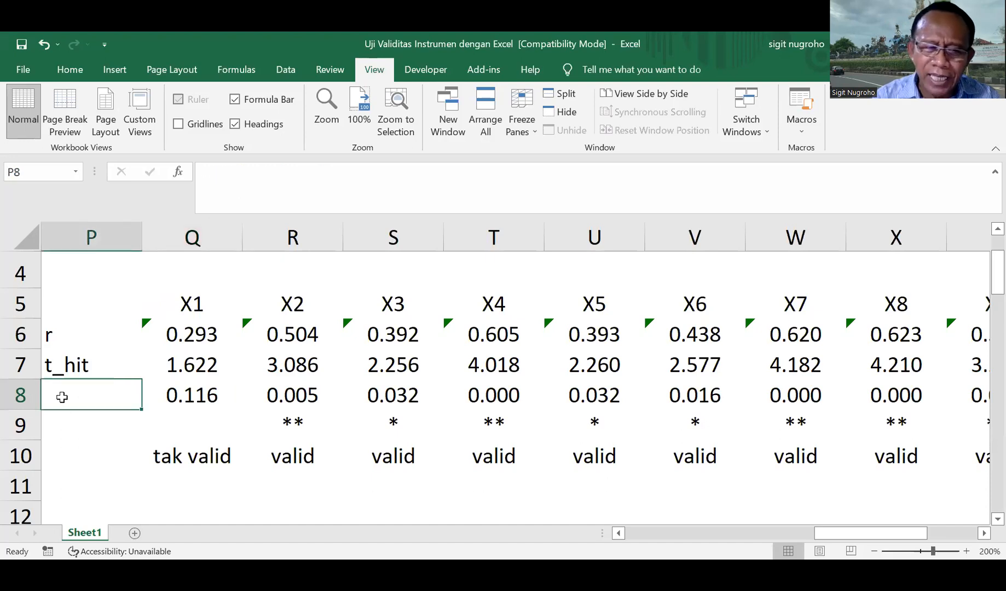
text(nil-p)
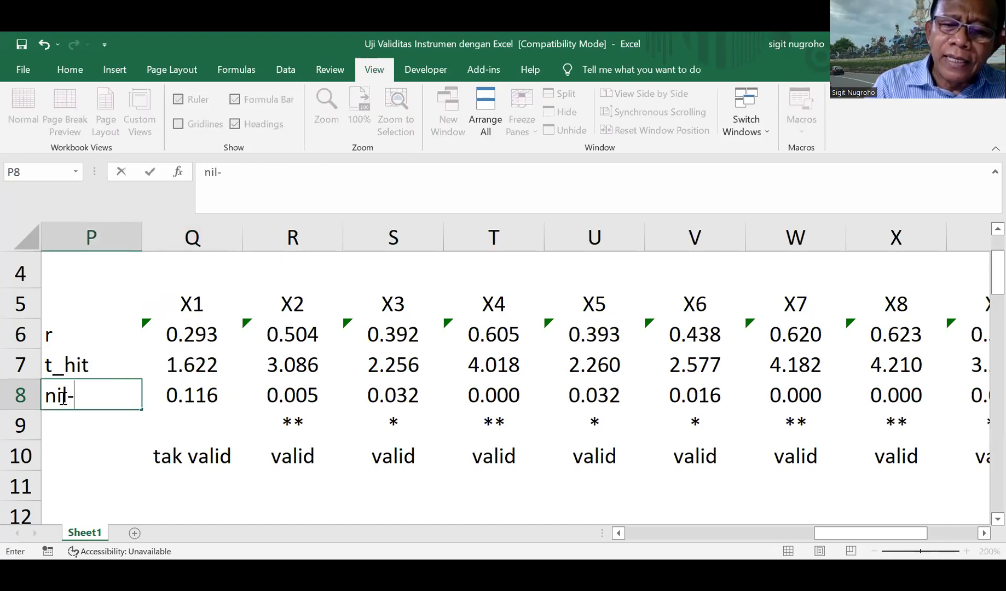
key(Tab)
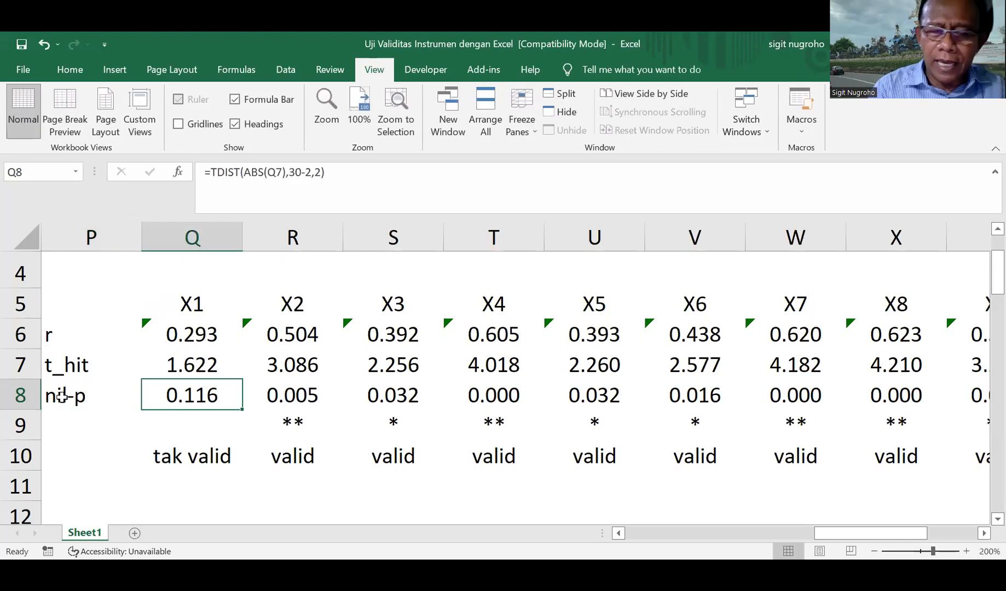
Inspect the arguments of the TDIST p-value formula for X1 in cell Q8
click(358, 176)
click(220, 395)
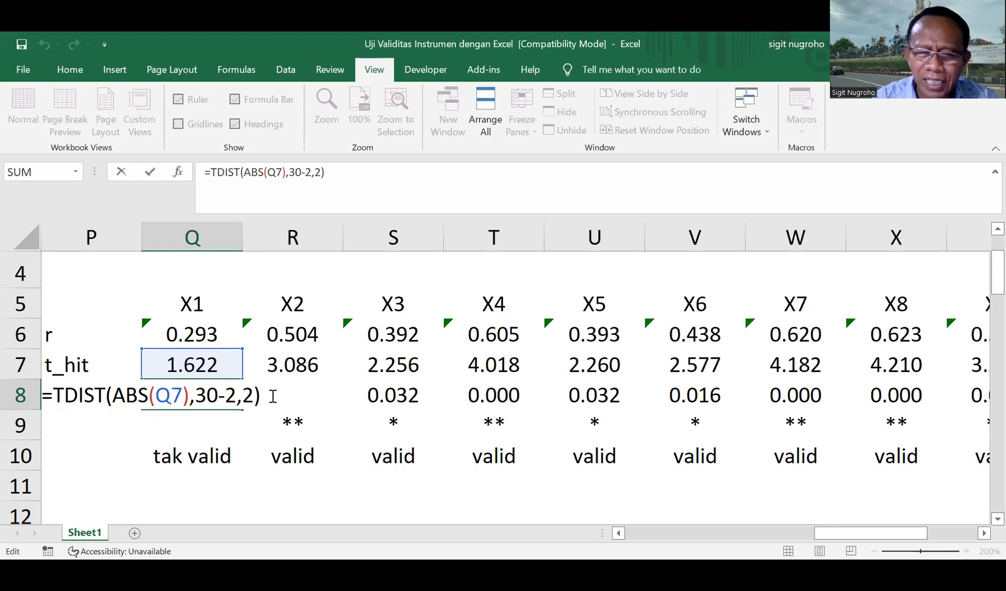
key(ctrl+Return)
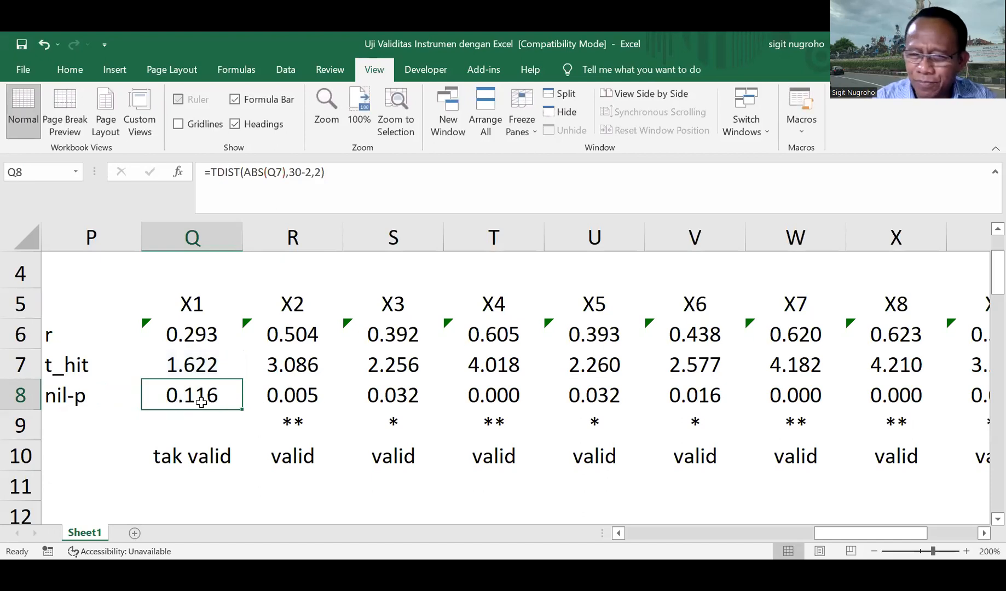
Inspect the nested IF formula in cell Q9 that assigns significance asterisks at the 0.01 and 0.05 thresholds
click(200, 421)
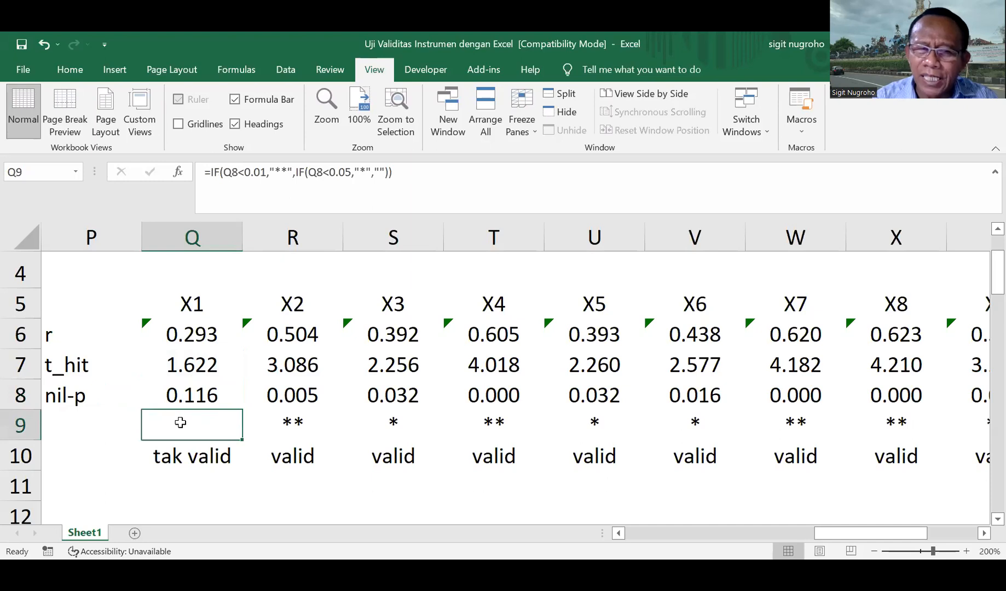
click(416, 175)
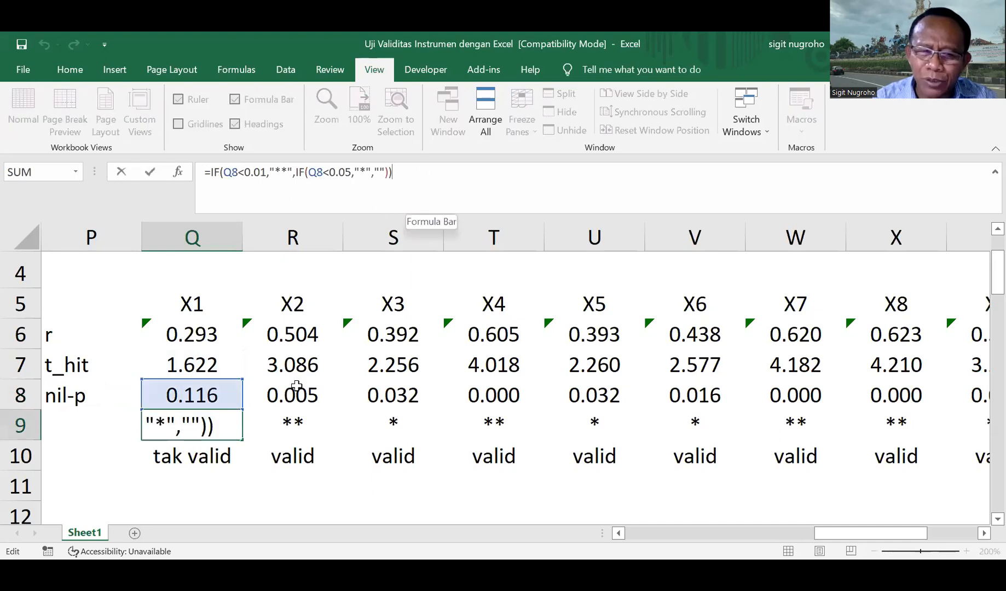
click(228, 430)
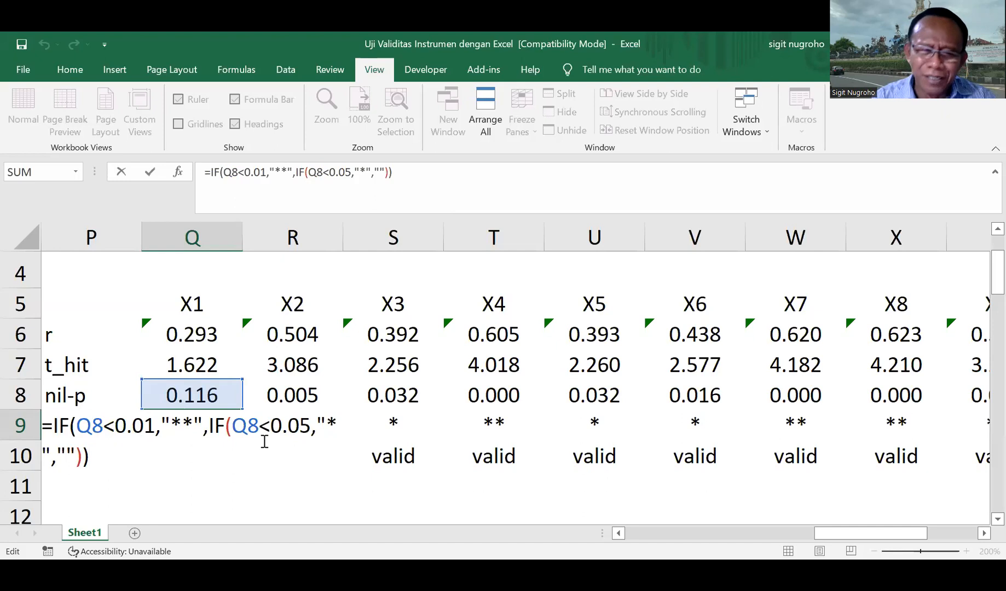
key(ctrl+Return)
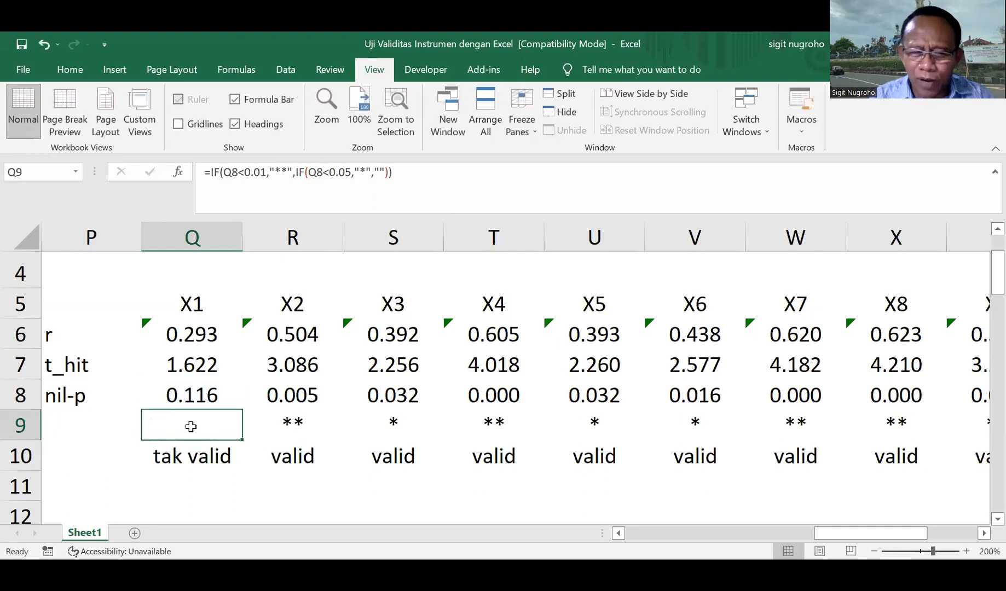
Inspect the IF formula in cell Q10 that classifies X1 as valid or tak valid against the 5% threshold
click(184, 454)
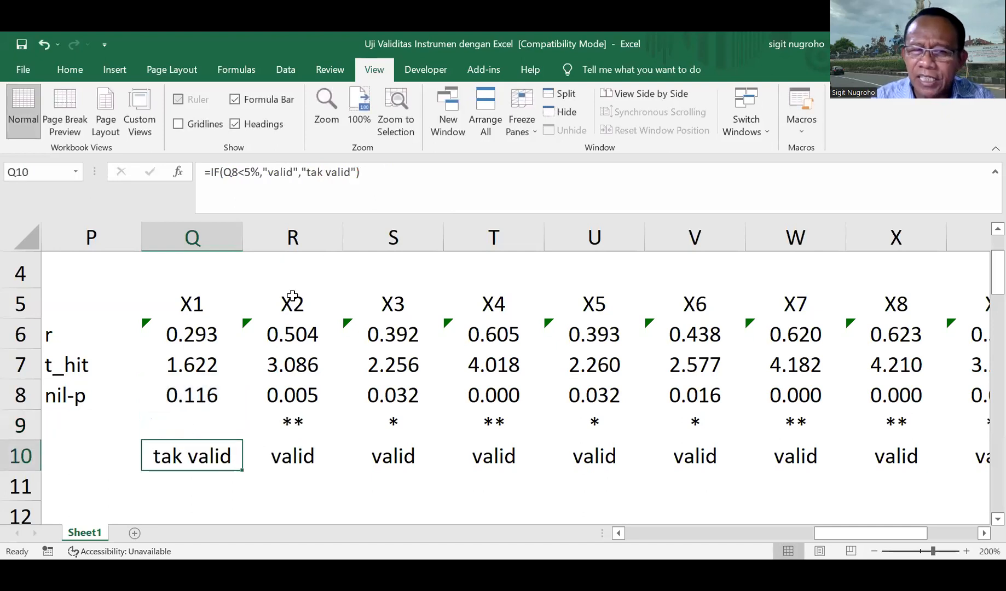
click(400, 176)
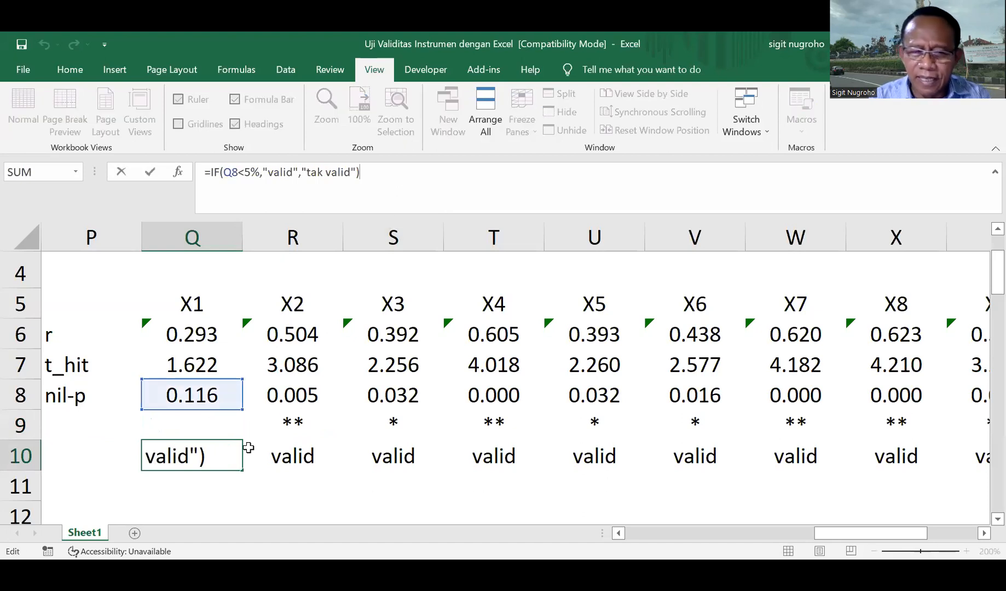
double_click(224, 454)
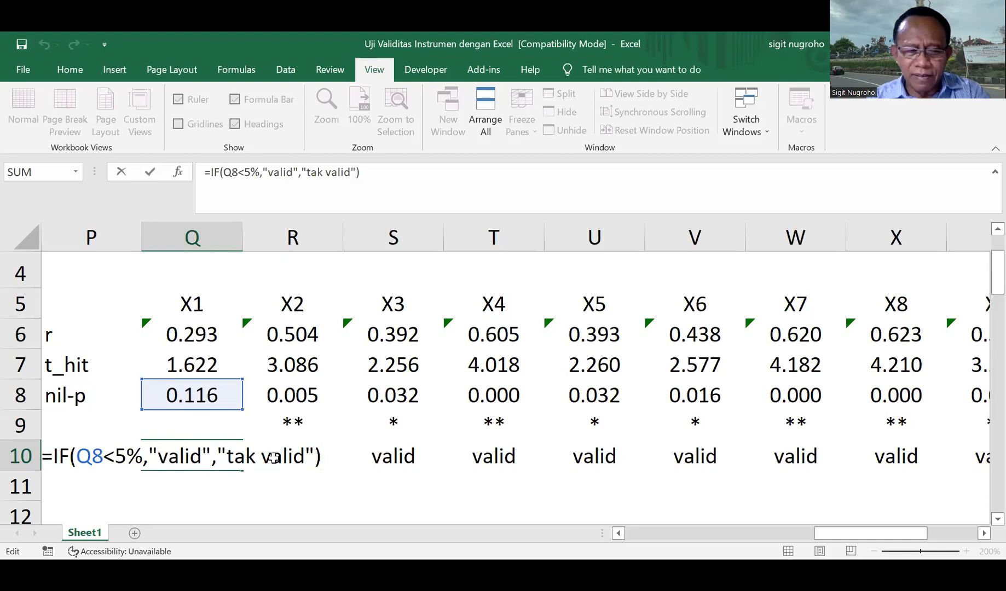
key(ctrl+Return)
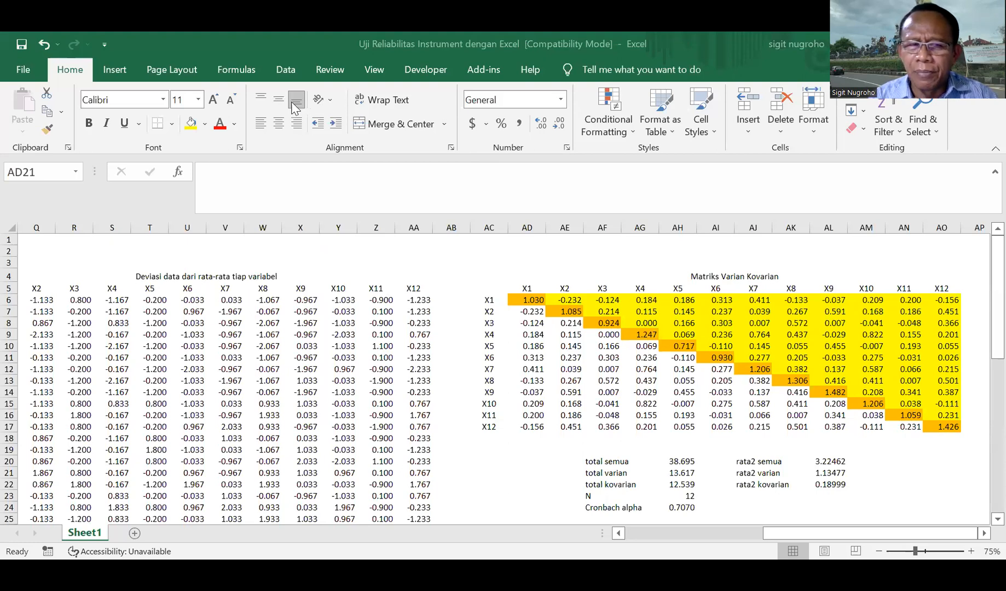
Set the worksheet magnification in the Uji Reliabilitas workbook to 100%
click(374, 70)
click(326, 109)
click(261, 334)
key(BackSpace)
key(BackSpace)
text(100)
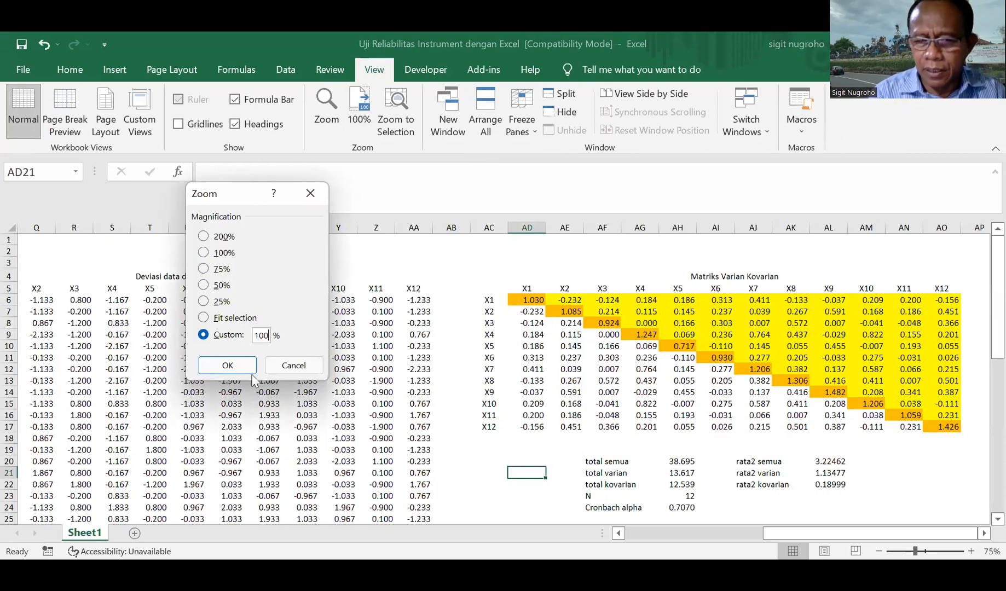
click(227, 365)
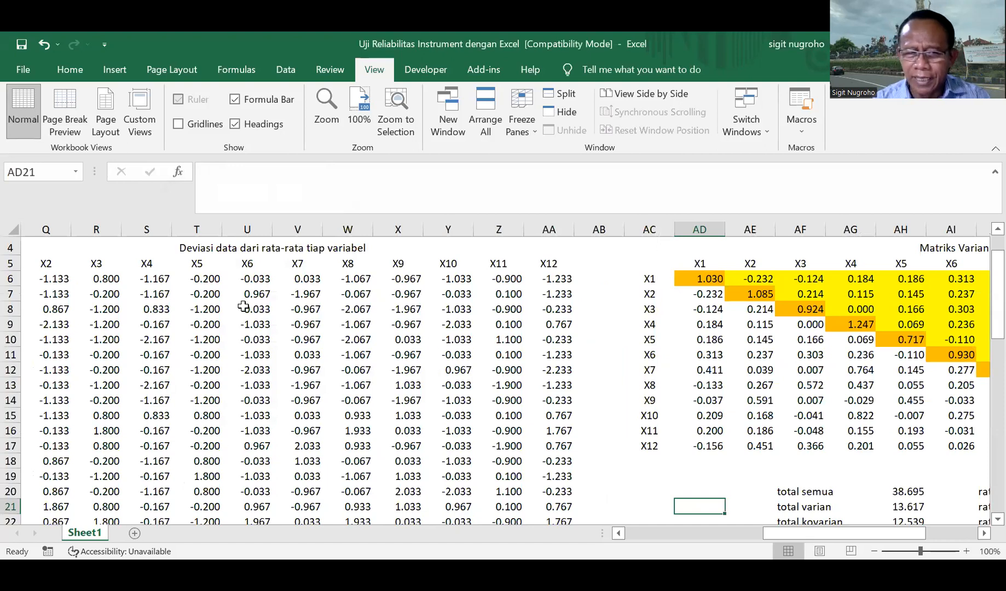
Examine the deviation-from-mean formulas along row 7, from X3 in R7 back to X1 in P7
click(116, 293)
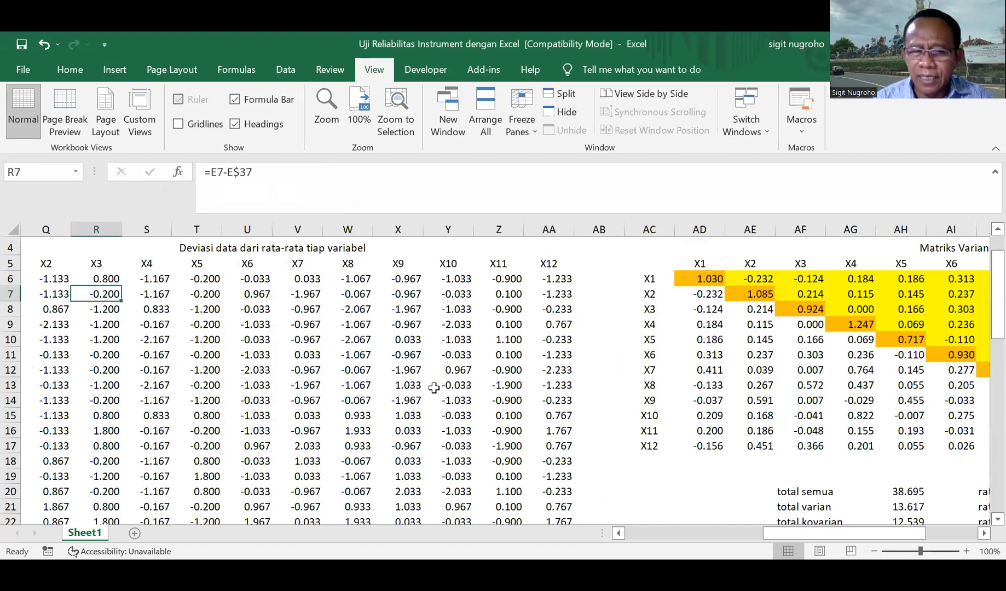
key(Left)
key(Left)
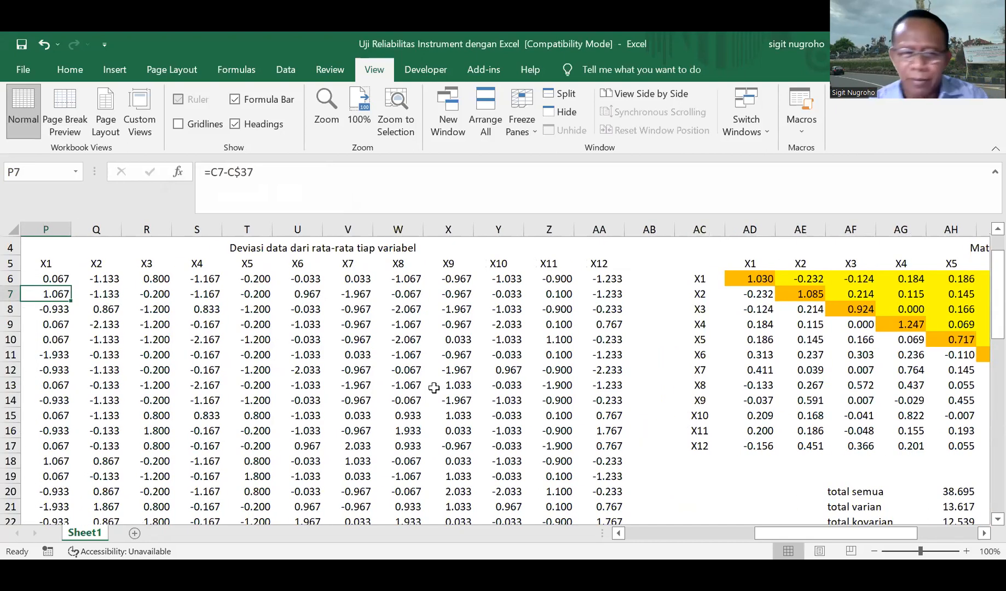
Inspect the AVERAGE formula in cell C37 that computes the mean score of item 1
key(ctrl+Down)
key(Down)
key(Down)
key(Down)
key(Down)
key(Down)
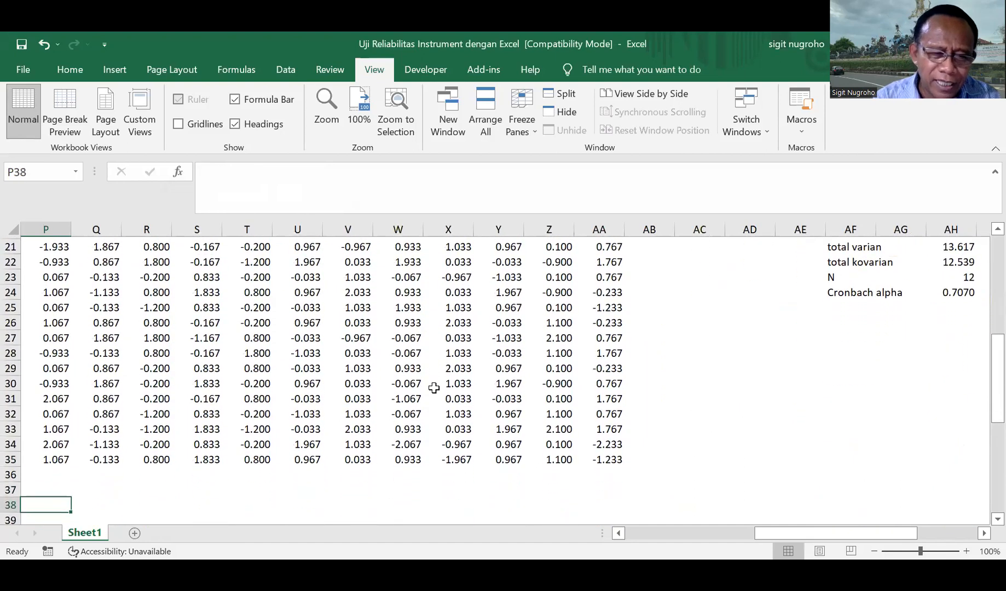
key(Down)
key(Up)
key(Up)
key(Up)
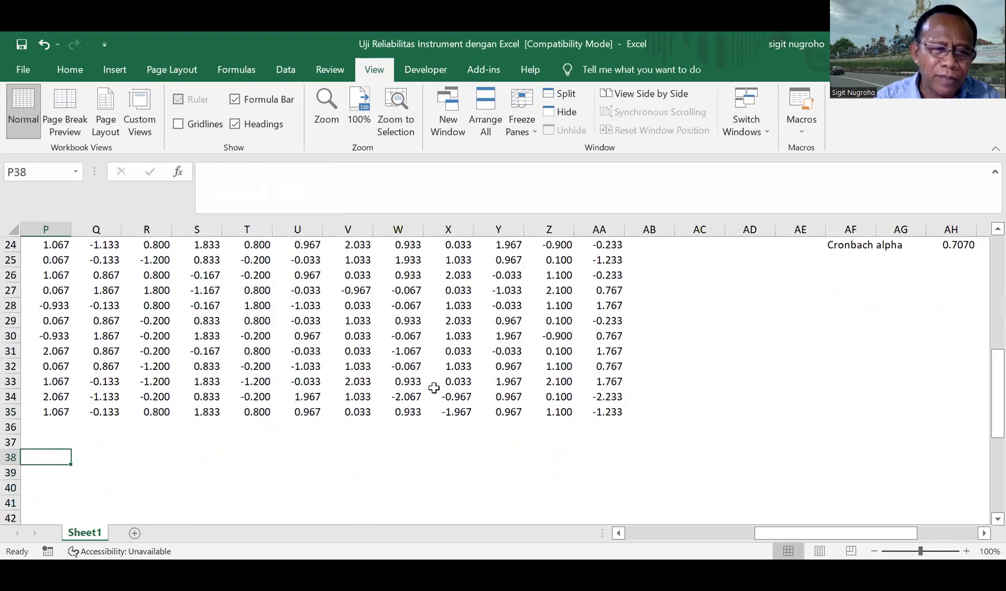
key(Home)
key(Right)
key(Right)
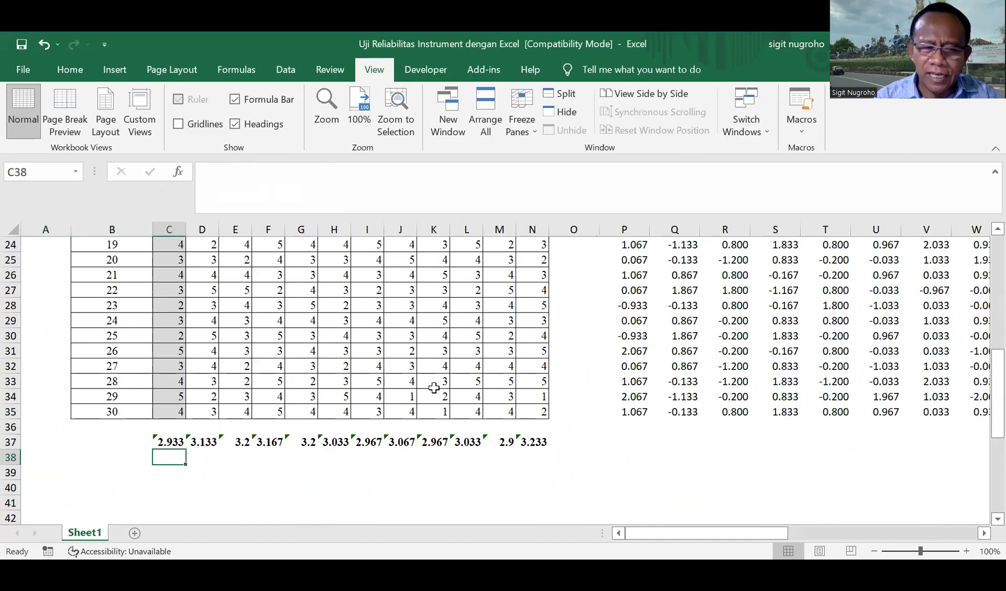
key(Up)
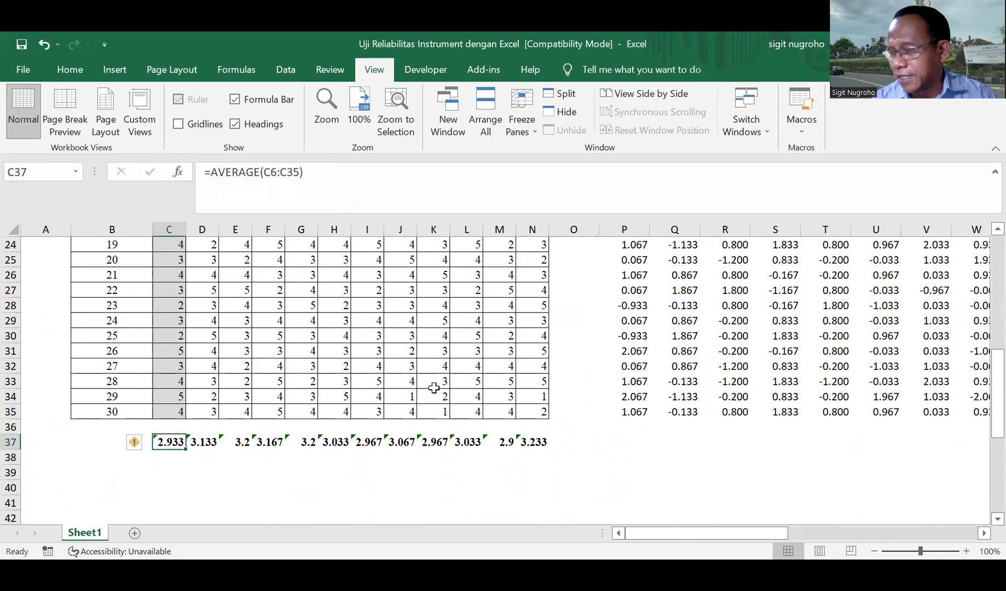
Check the score column of item 1, and examine the AVERAGE formulas along row 37 through item 12 in N37
key(ctrl+Up)
key(ctrl+Up)
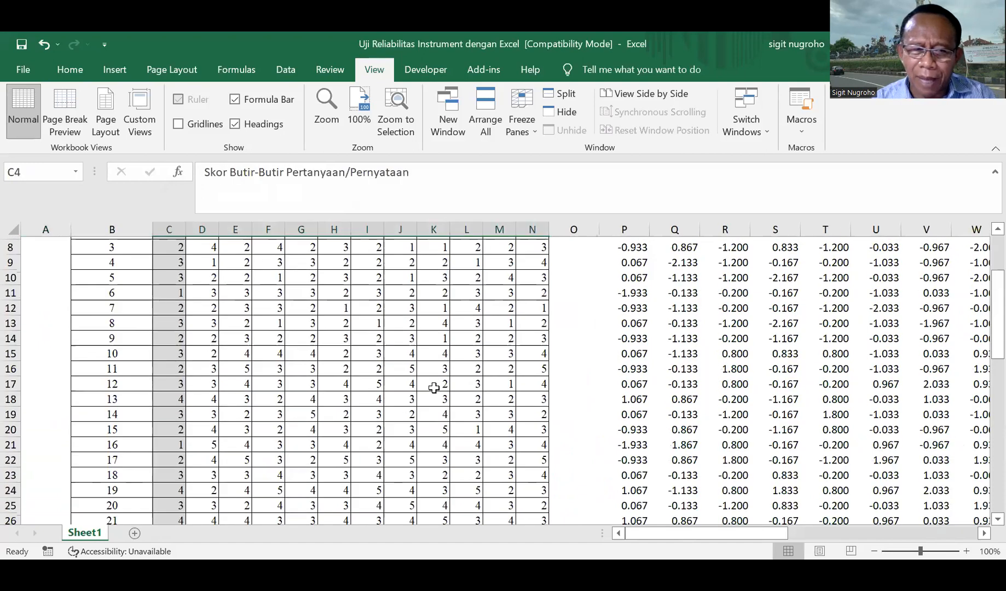
key(ctrl+Down)
key(Down)
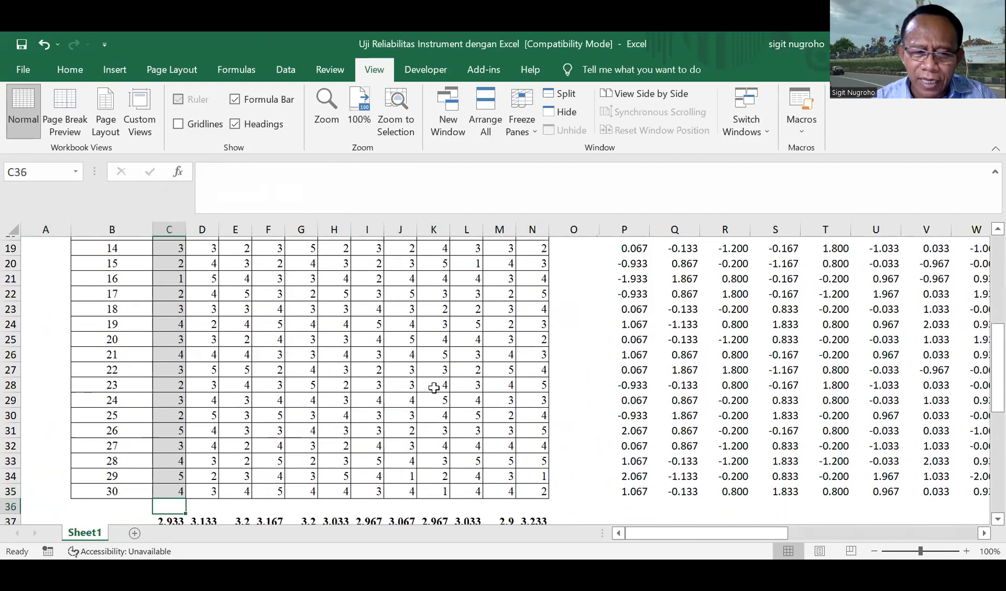
key(Down)
key(Right)
key(Right)
key(Right)
key(Right)
key(Right)
key(Right)
key(Right)
key(Right)
key(Right)
key(Right)
key(Right)
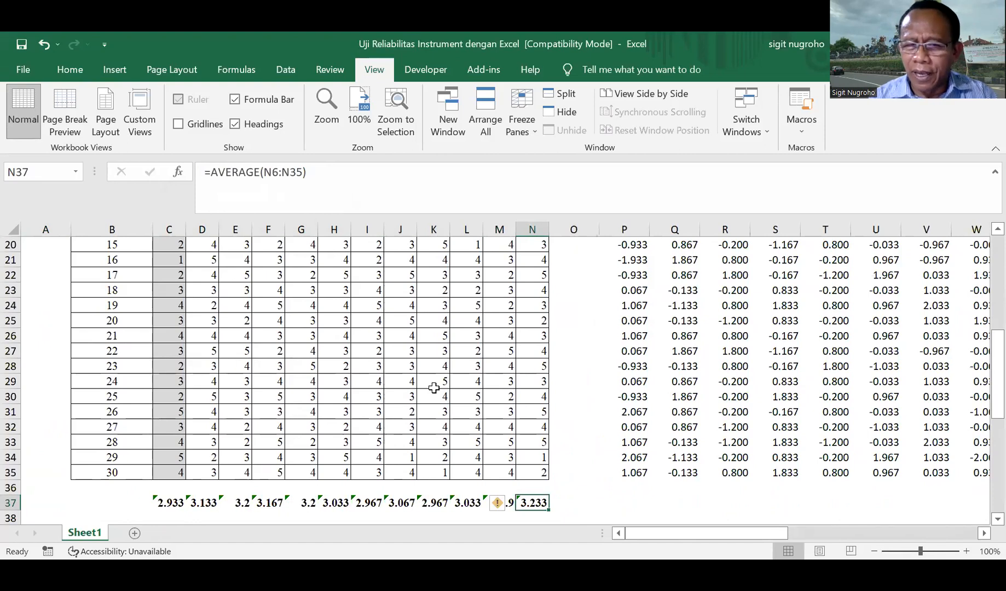
Inspect the formula in cell P6 that subtracts the item mean from the first respondent's X1 score
key(ctrl+Up)
key(ctrl+Up)
key(Right)
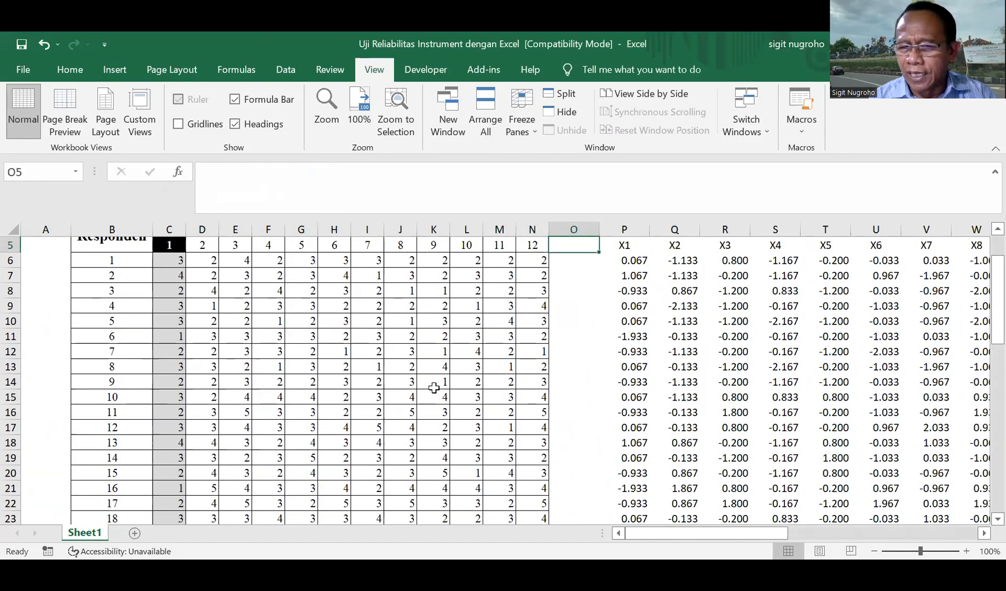
key(Right)
key(Down)
key(Up)
key(Up)
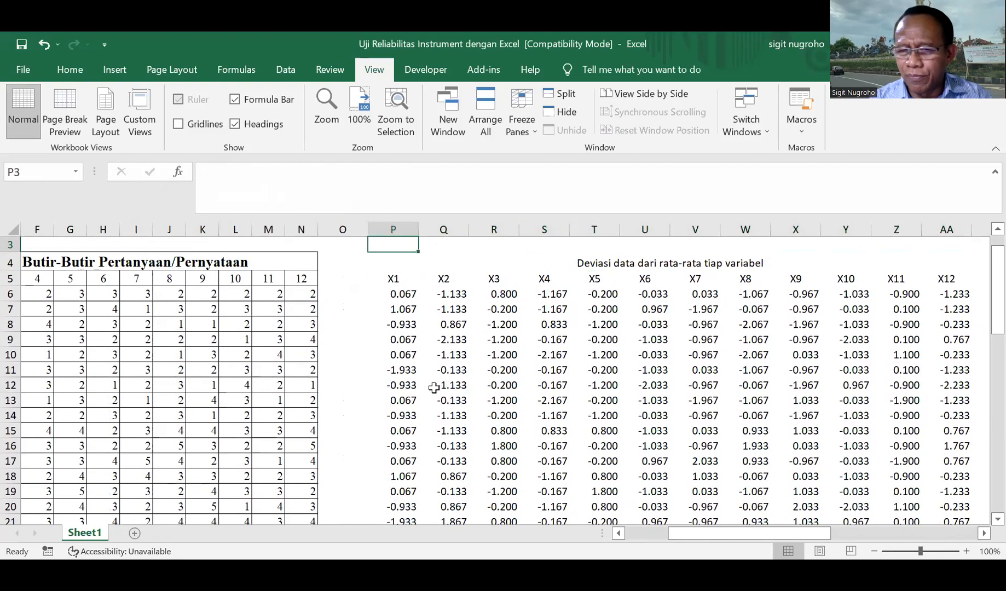
key(Down)
key(Down)
key(Down)
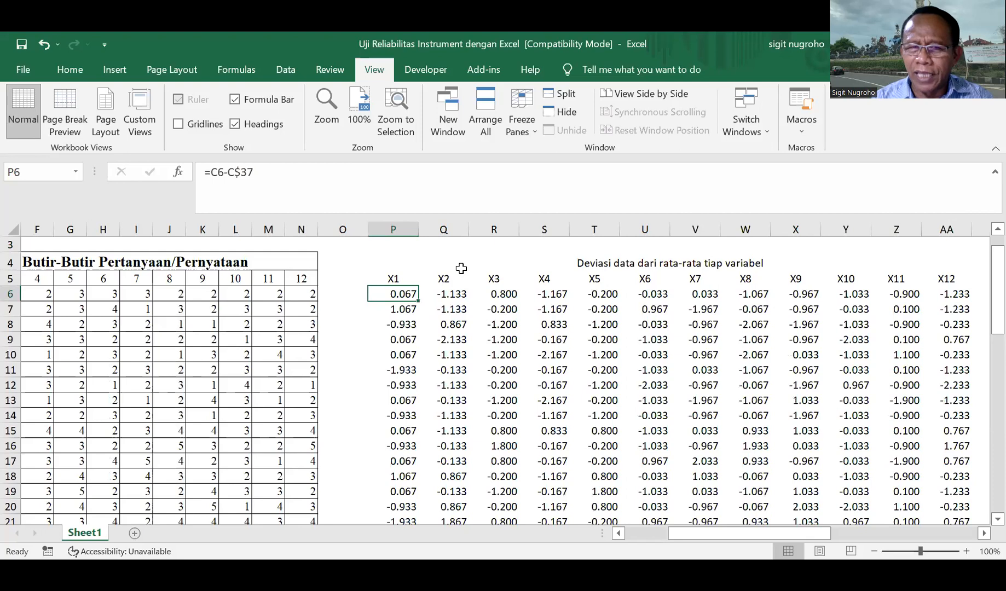
click(82, 323)
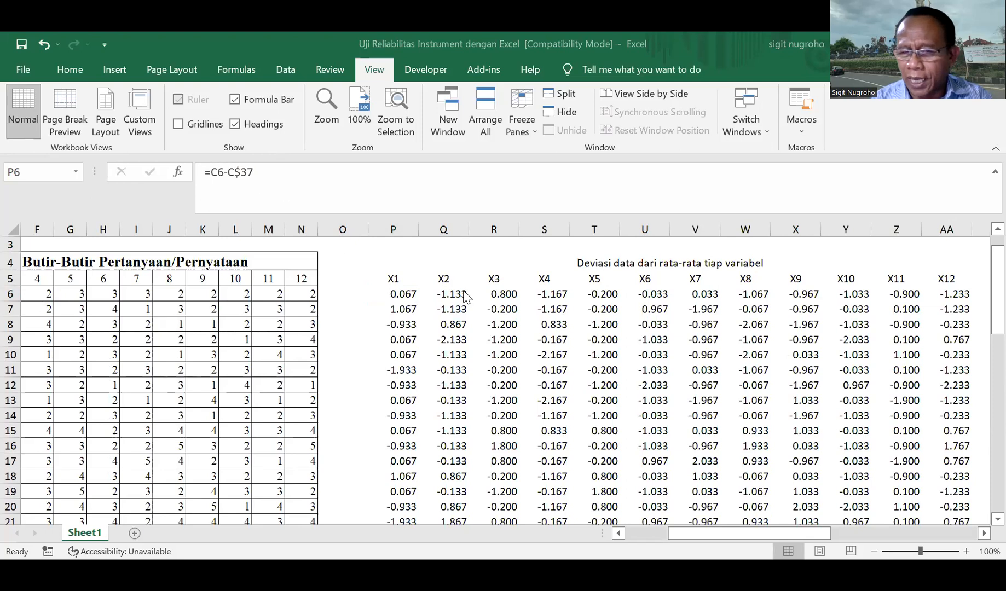
click(398, 296)
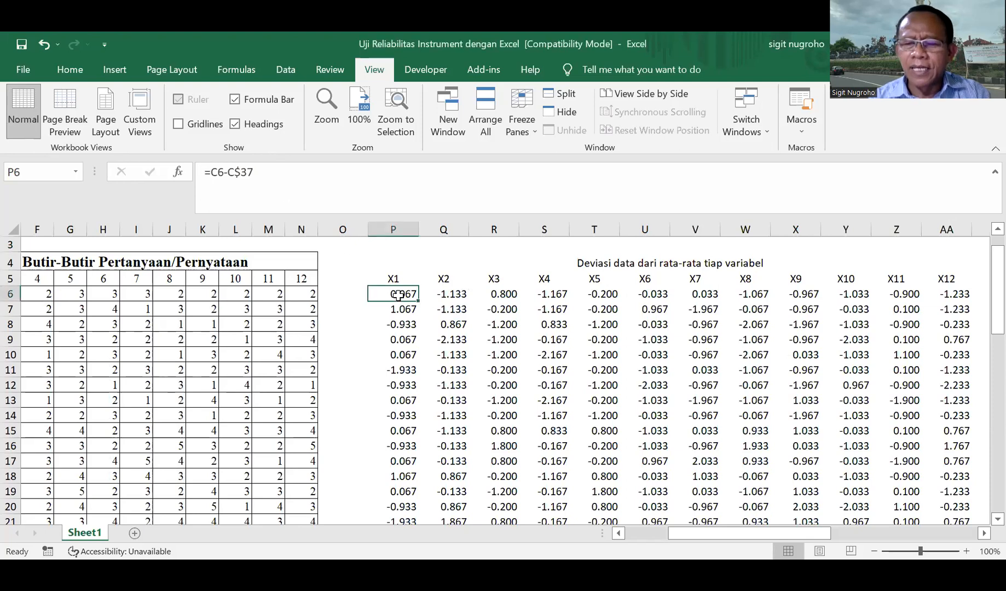
key(shift+Right)
key(shift+Right)
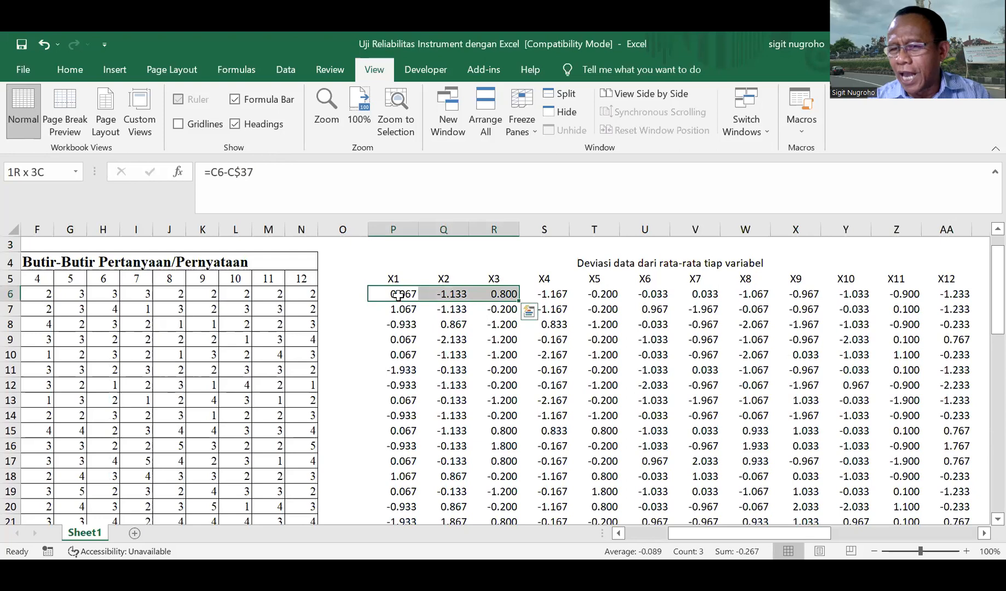
key(ctrl+q)
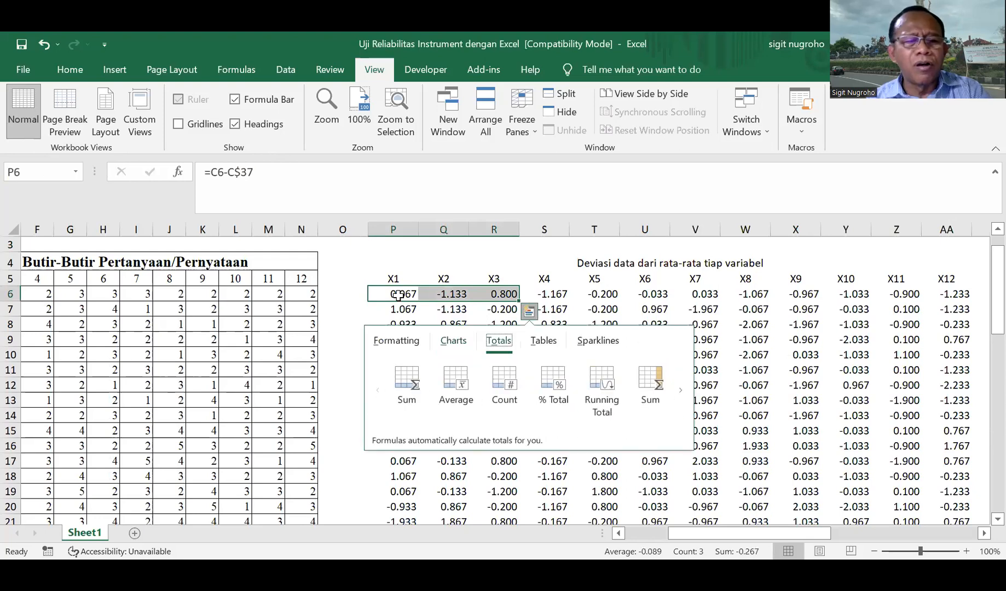
key(Escape)
Examine the deviation-from-mean formulas along row 6, from X2 in Q6 to X12 in AA6
key(Right)
key(Right)
key(Right)
key(Right)
key(Right)
key(Right)
key(Right)
key(Right)
key(Right)
key(Right)
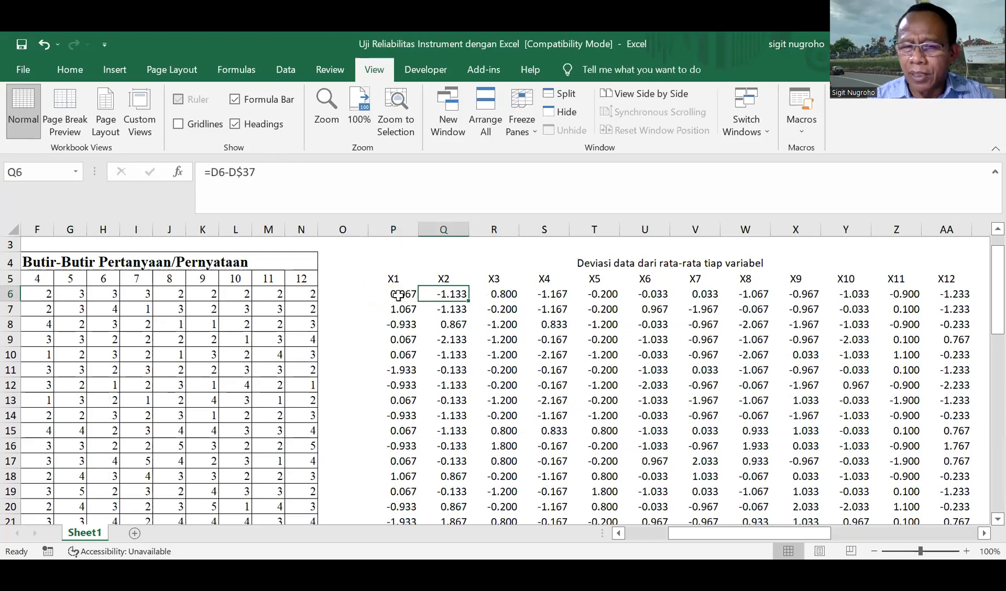
key(Right)
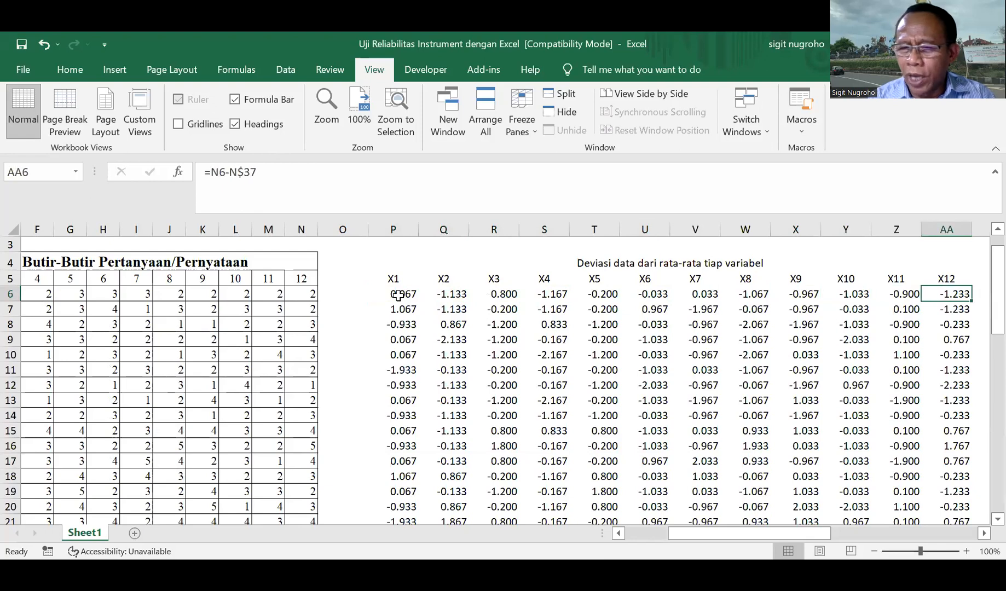
Inspect the MMULT and TRANSPOSE array formula across the first row of the Matriks Varian Kovarian, ending at AD6
key(Right)
key(Right)
key(Right)
key(Right)
key(Right)
key(Right)
key(Right)
key(Right)
key(Right)
key(Right)
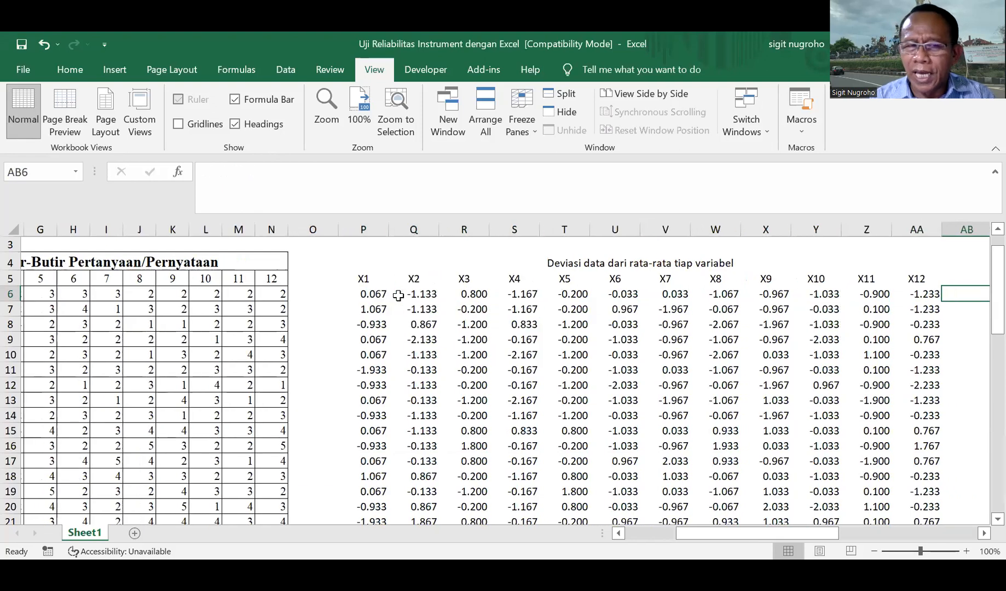
key(Right)
key(Right)
key(Right)
key(Right)
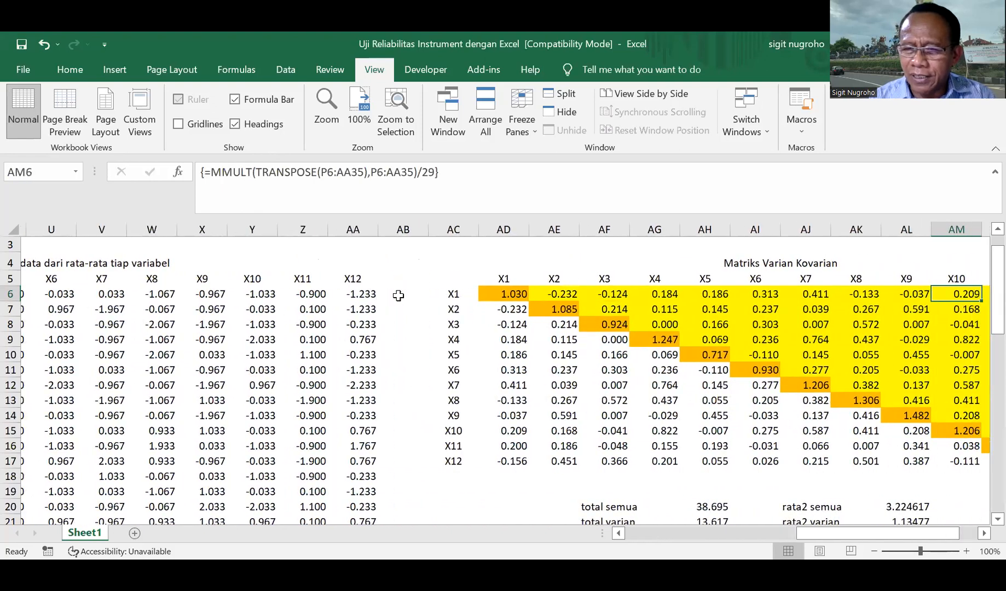
key(Left)
key(Left)
key(Left)
key(Left)
key(Left)
key(Left)
key(Left)
key(Left)
key(Left)
key(Left)
key(Left)
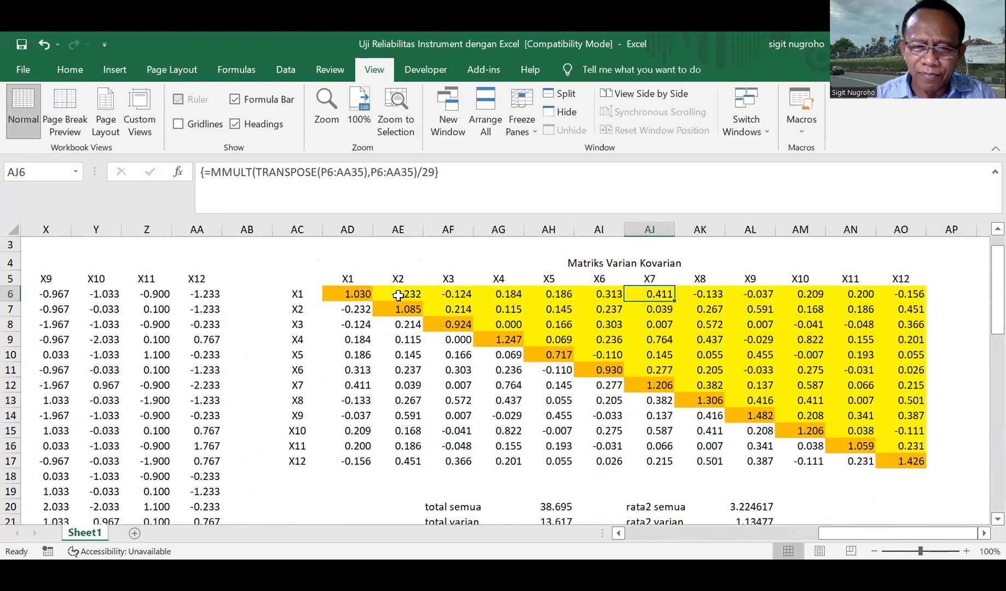
Select the whole 12-by-12 variance-covariance matrix, AD6:AO17
key(shift+Down)
key(shift+Down)
key(shift+Down)
key(shift+Down)
key(shift+Down)
key(shift+Down)
key(shift+Down)
key(shift+Down)
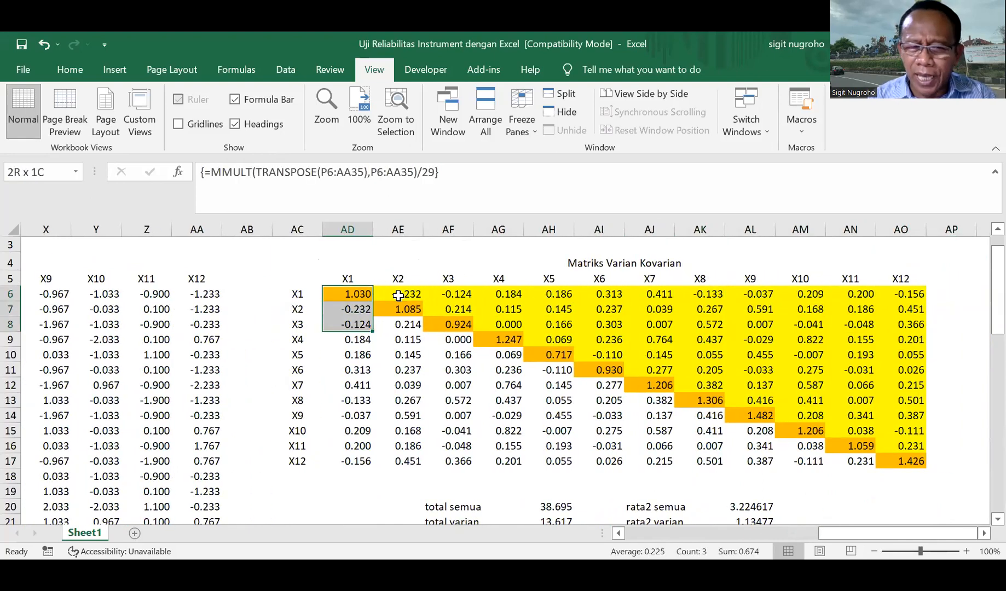
key(shift+Down)
key(shift+Down)
key(shift+Down)
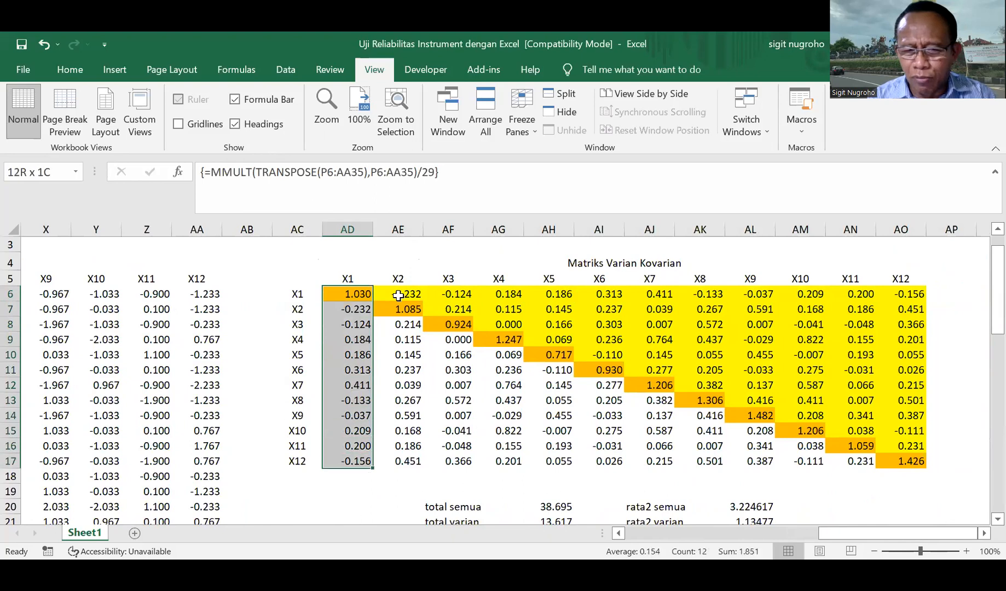
key(shift+Right)
key(shift+Right)
key(shift+Right)
key(shift+Right)
key(shift+Right)
key(shift+Right)
key(shift+Right)
key(shift+Right)
key(shift+Right)
key(shift+Right)
key(shift+Right)
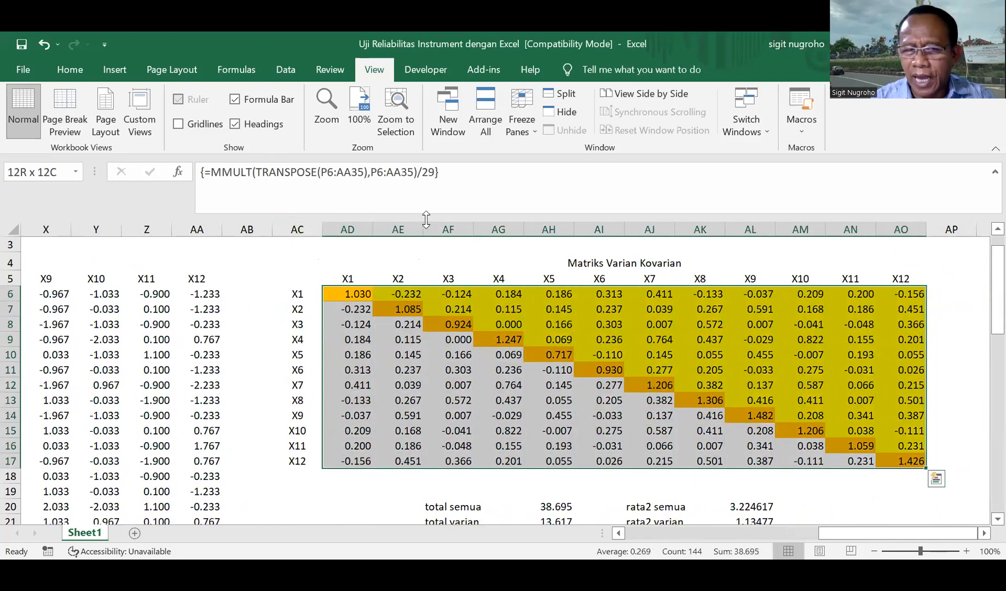
click(502, 170)
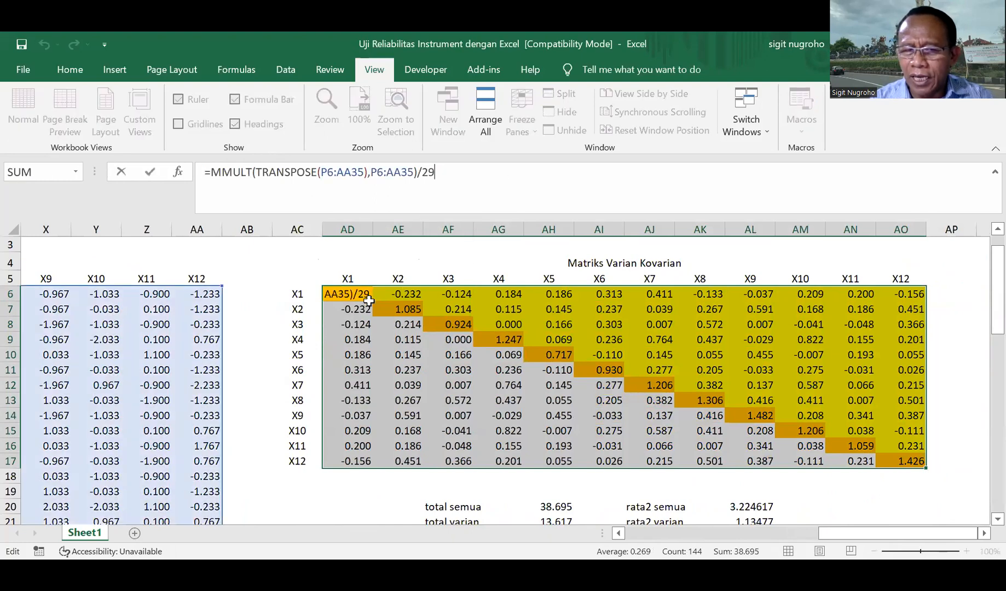
key(Return)
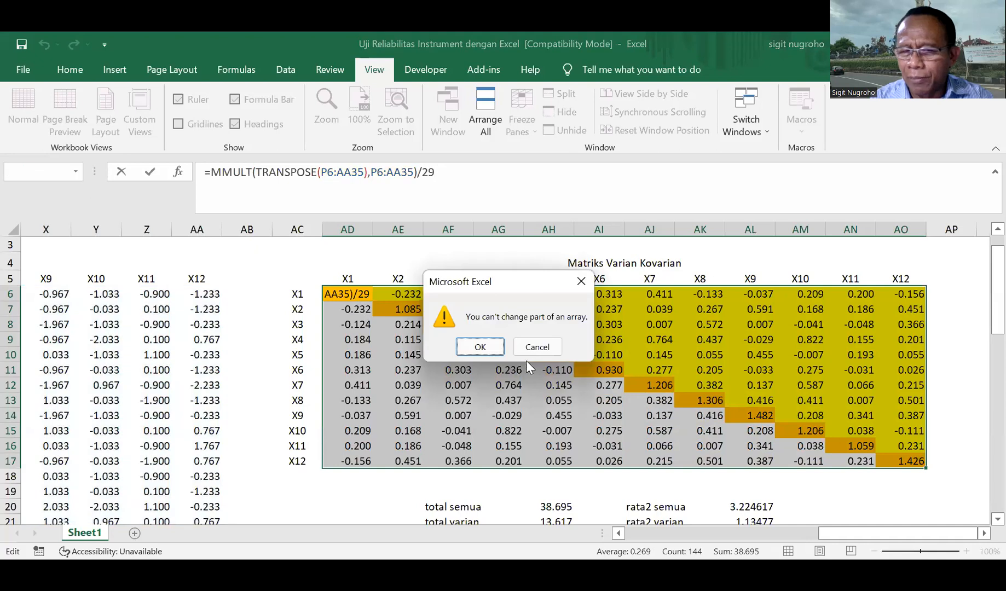
click(540, 347)
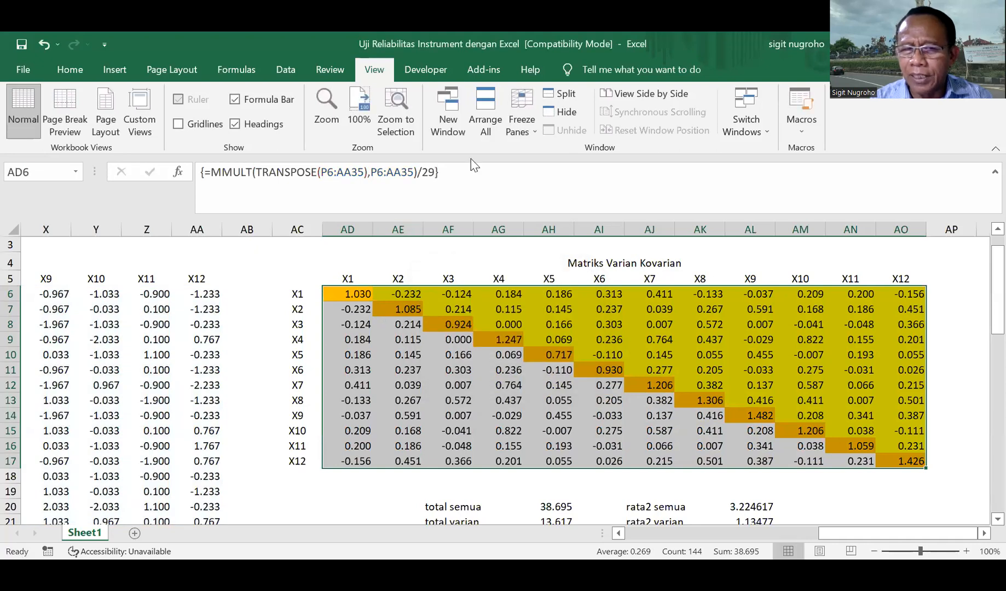
Re-enter =MMULT(TRANSPOSE(P6:AA35),P6:AA35)/29 as an array formula over the selected matrix AD6:AO17
click(477, 176)
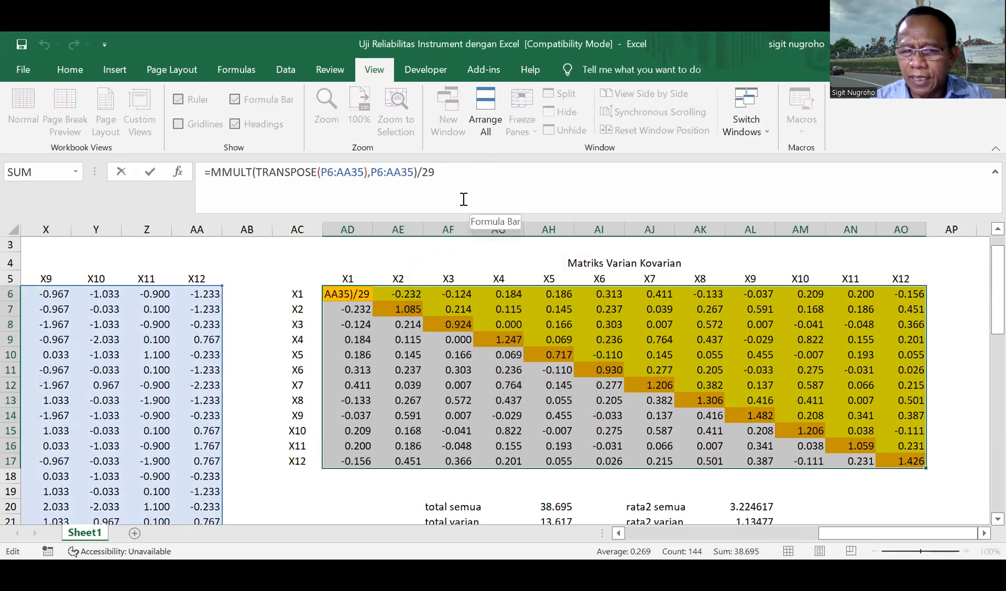
click(342, 301)
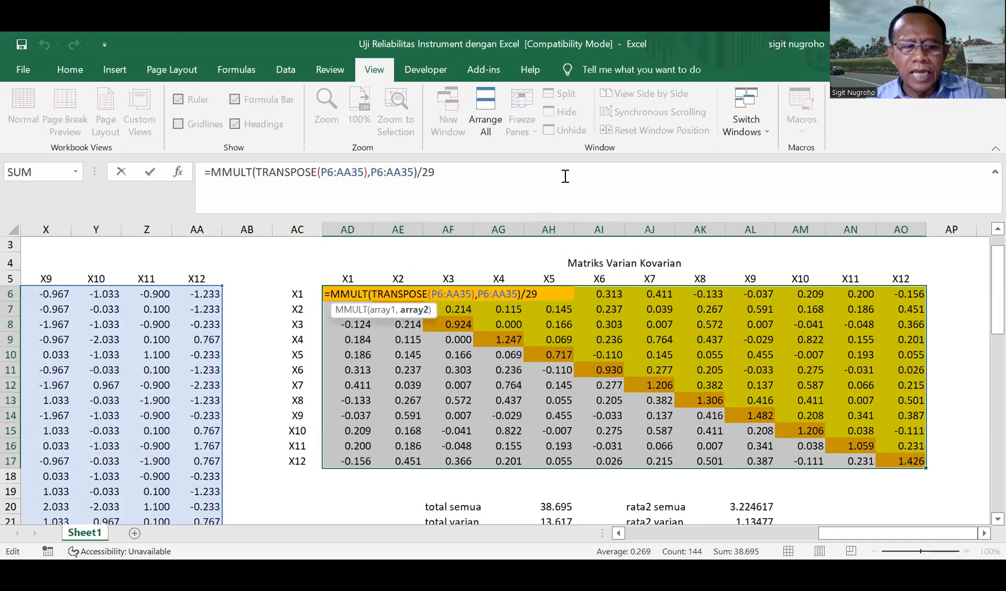
key(ctrl+shift+Return)
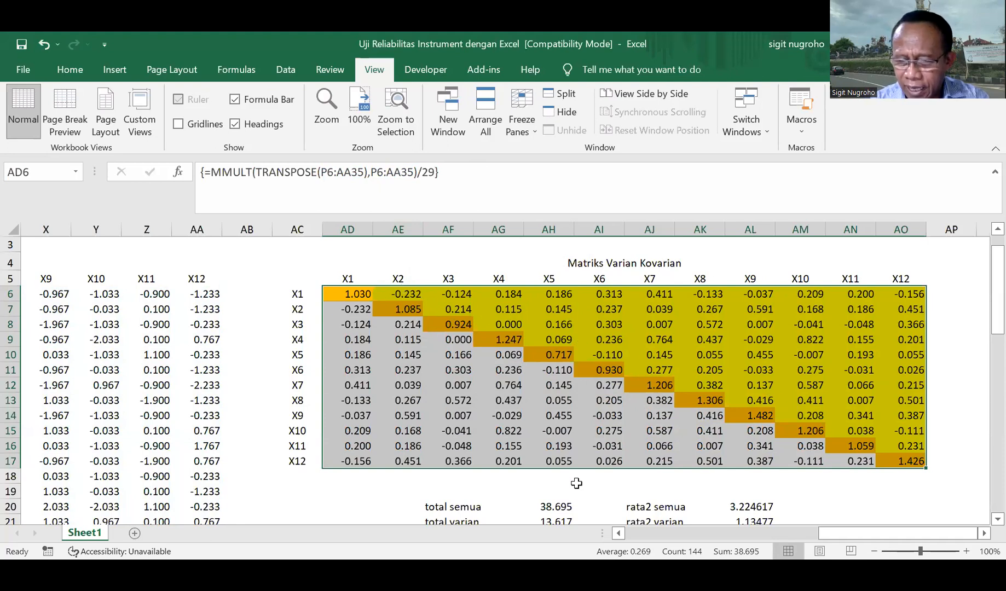
Inspect the SUM formula for total semua in AH20 and the matrix range it covers
click(514, 490)
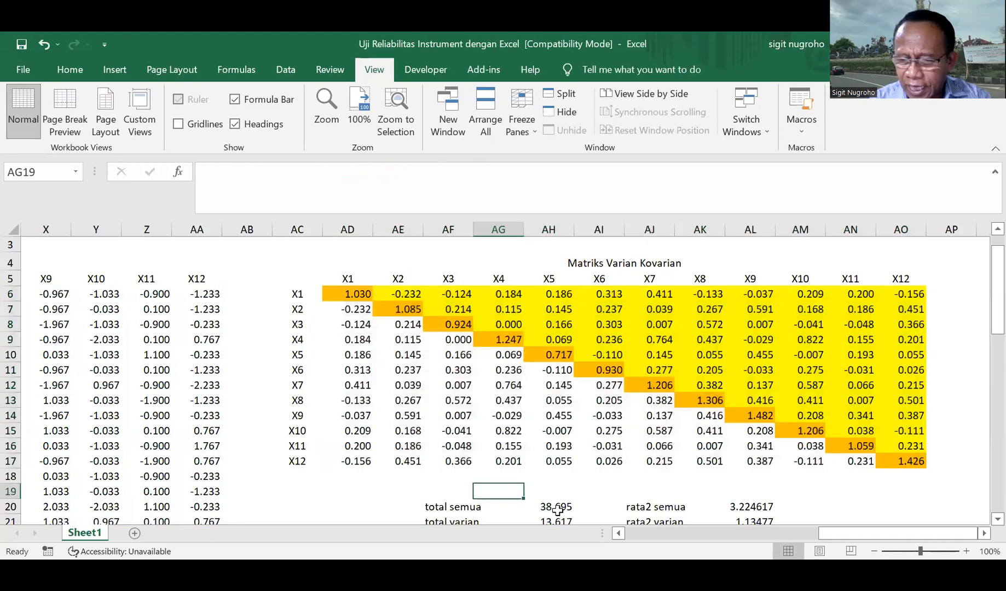
click(556, 508)
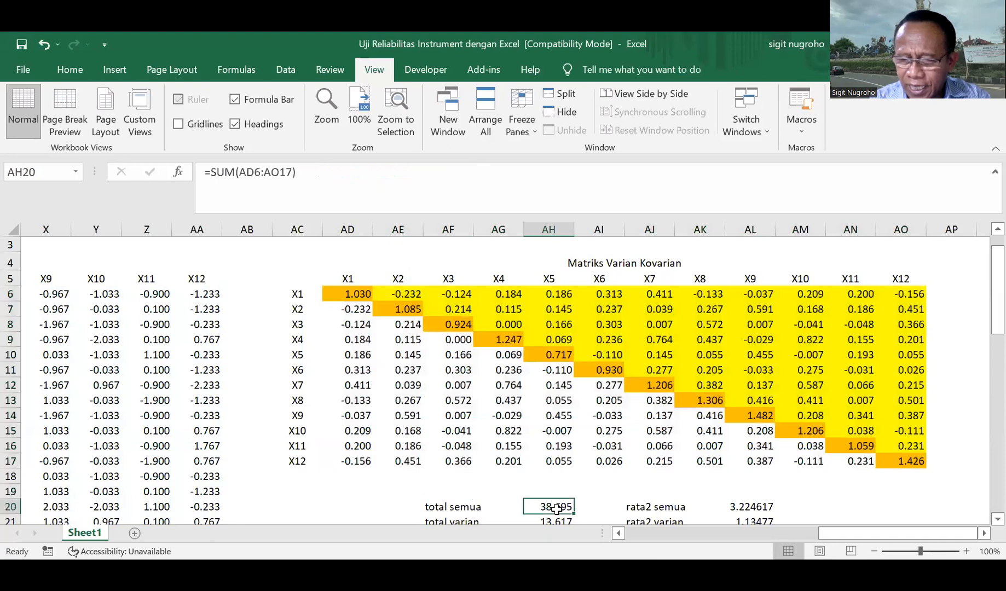
click(404, 183)
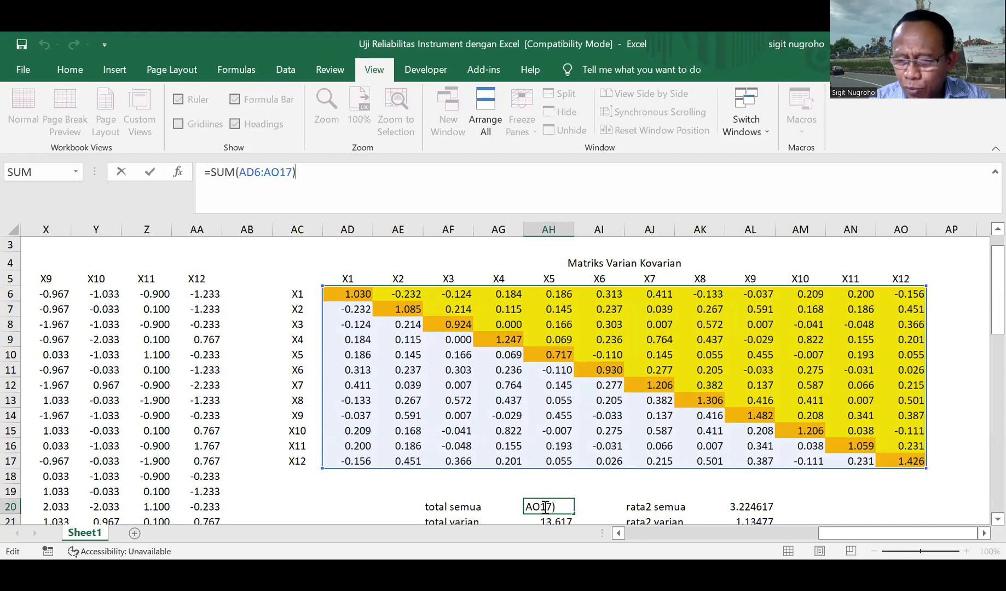
key(ctrl+Return)
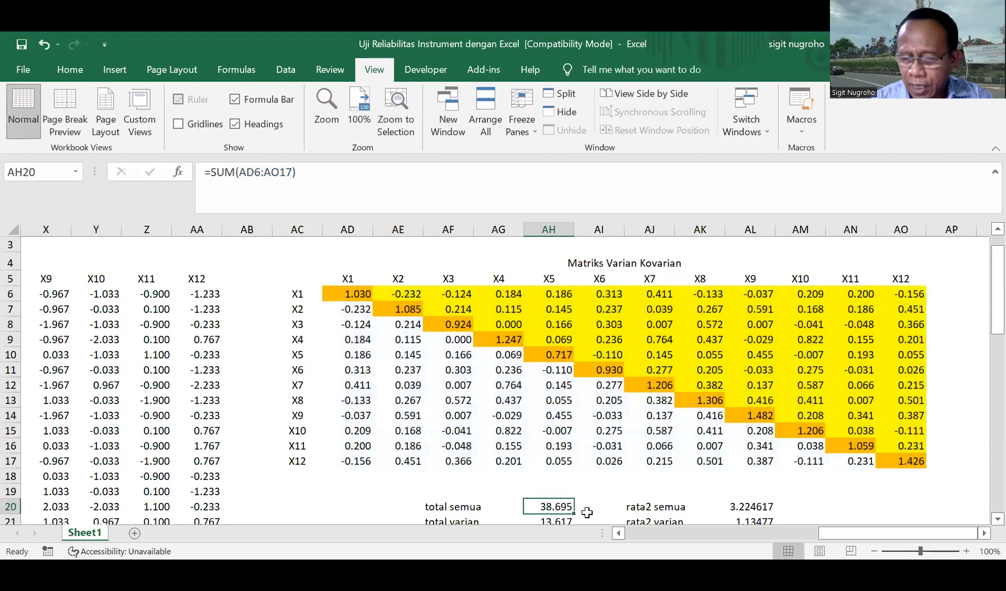
Inspect the total varian formula in AH21 and the diagonal matrix cells it adds together
key(Down)
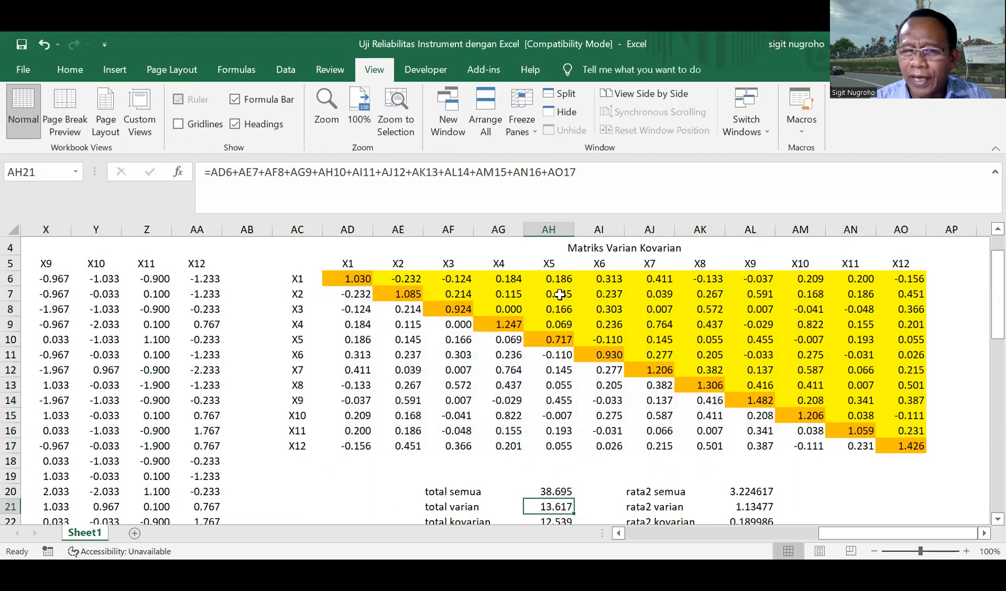
click(618, 170)
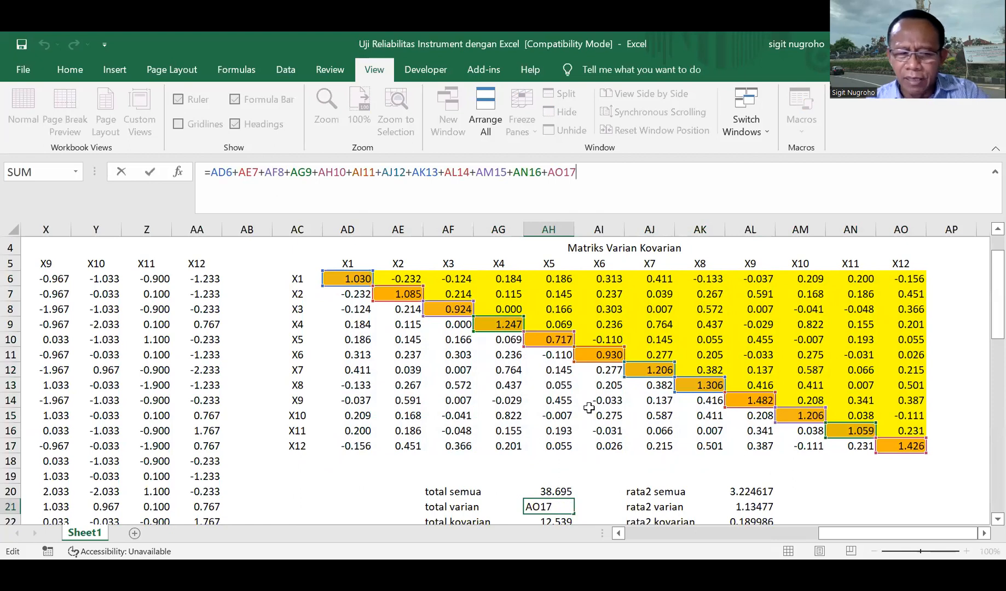
key(Return)
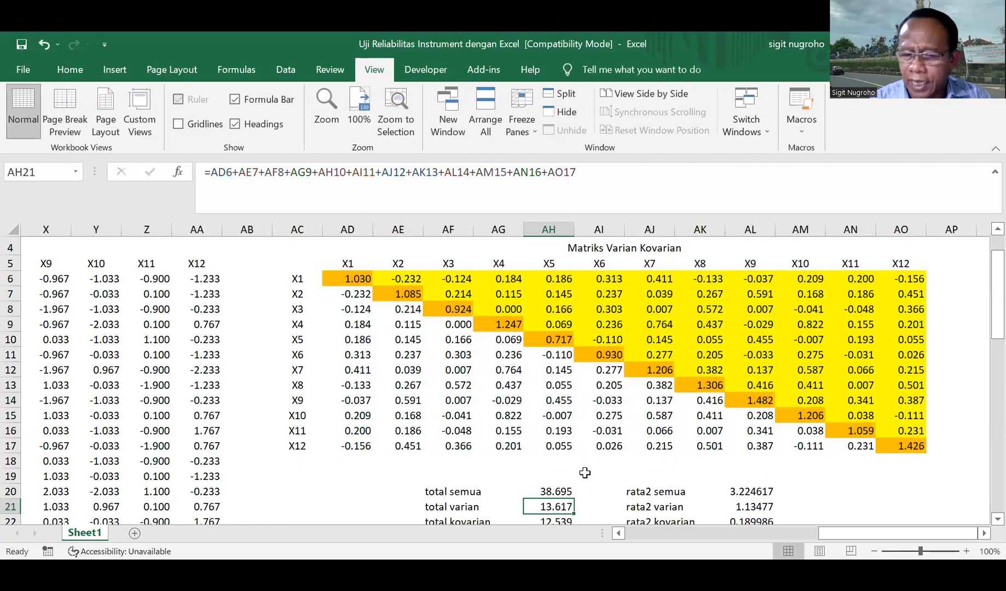
Inspect the total kovarian formula in AH22 and the two total cells it refers to
key(Down)
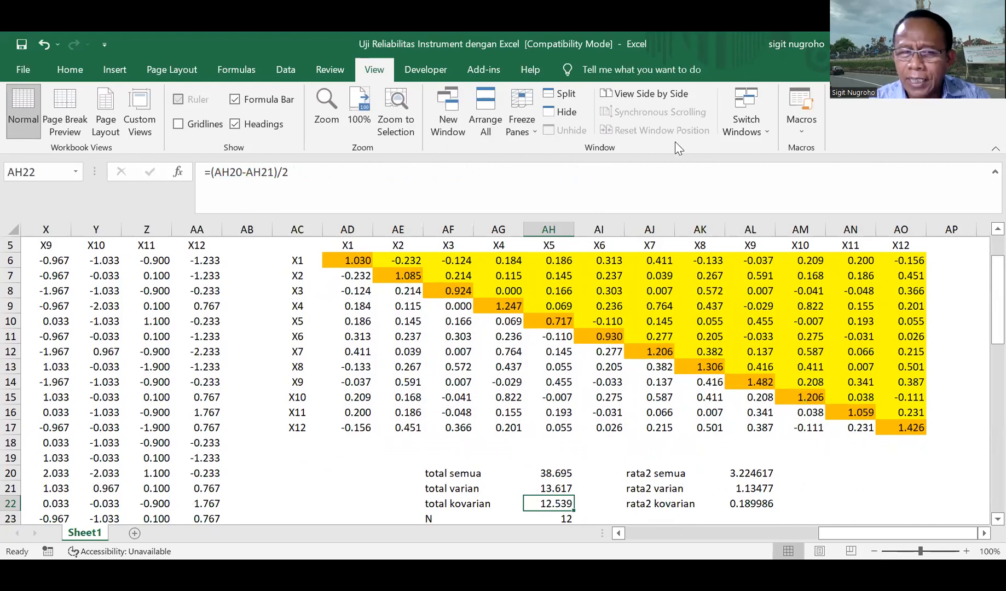
click(492, 168)
click(534, 365)
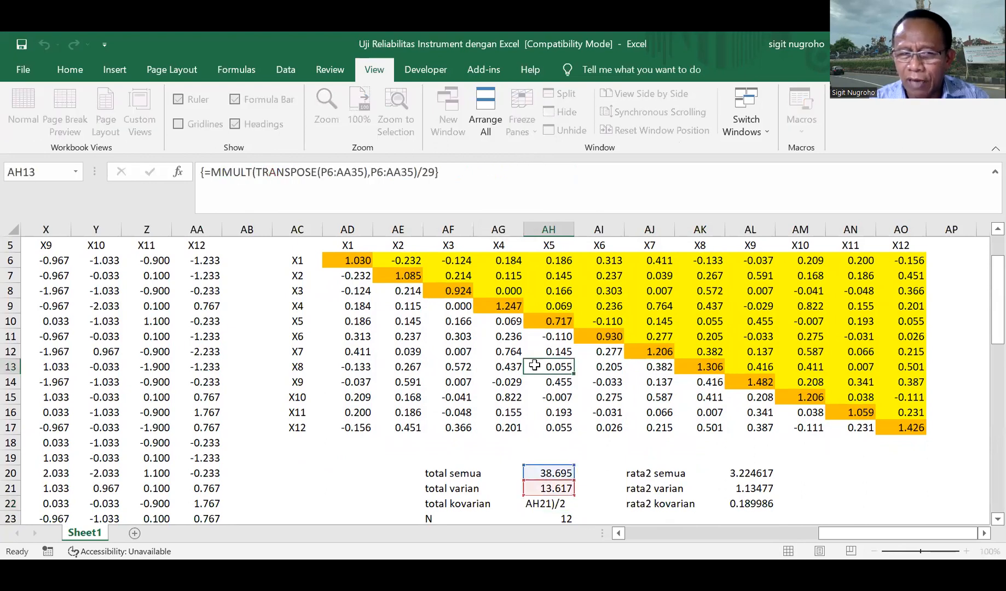
click(561, 505)
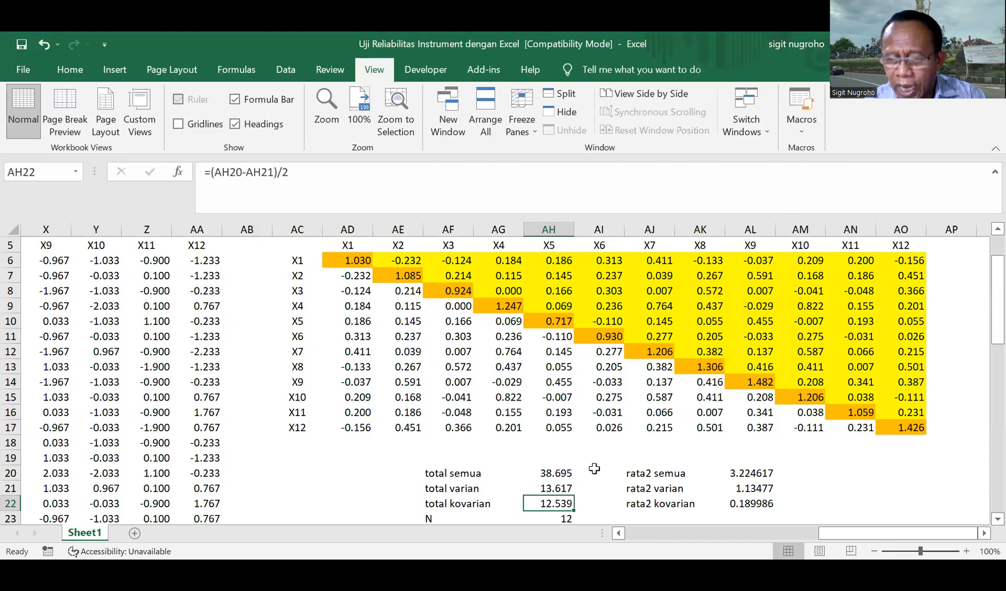
click(394, 176)
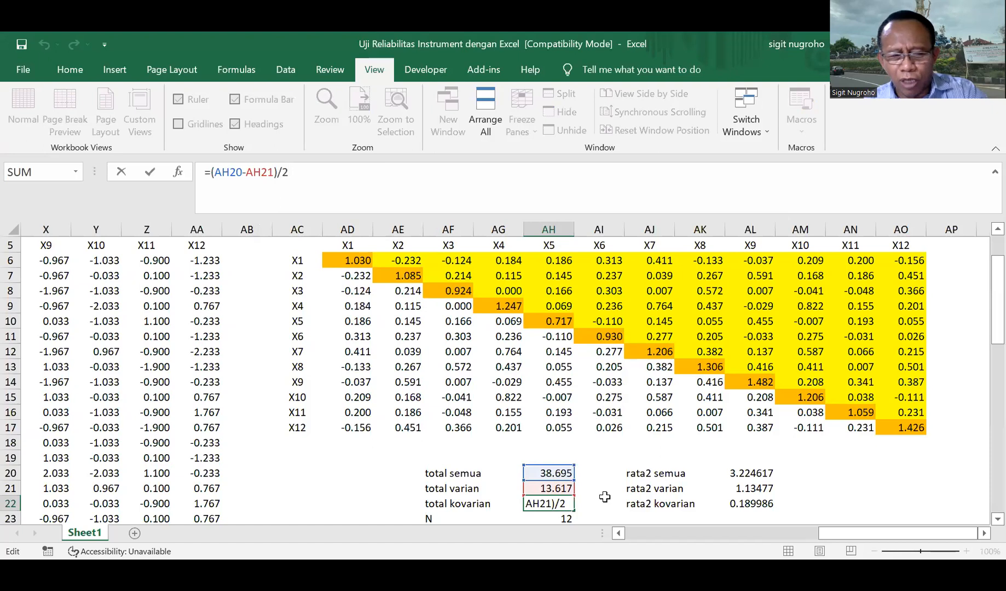
key(ctrl+Return)
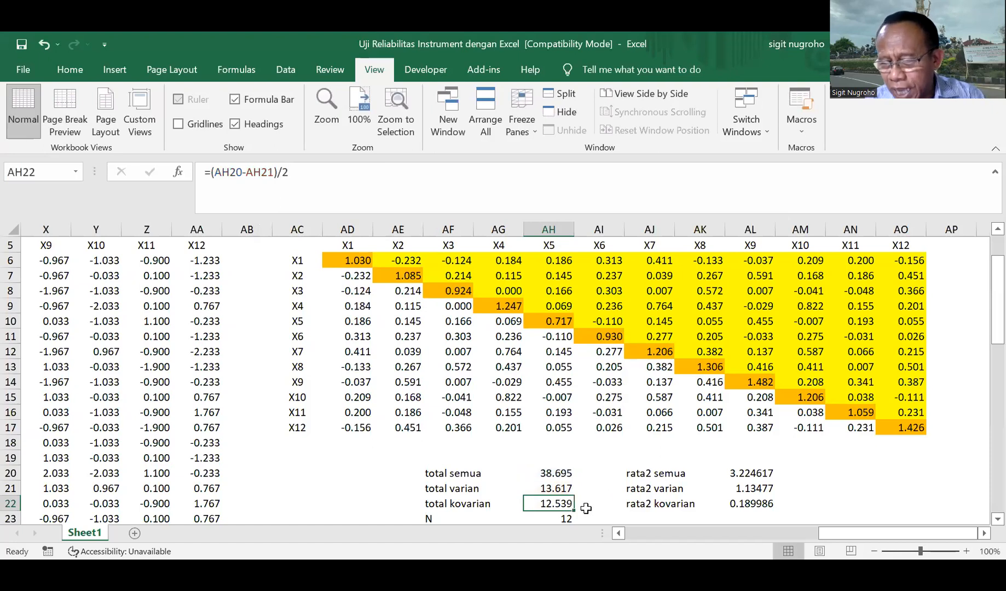
Examine the formulas for rata2 semua, rata2 varian and rata2 kovarian in AL20, AL21 and AL22
click(754, 475)
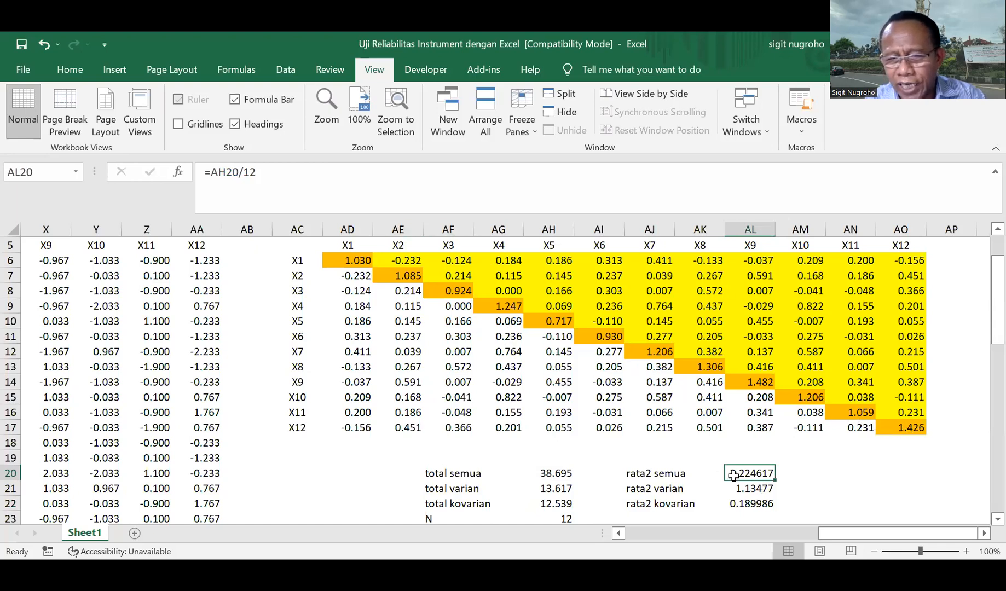
click(762, 491)
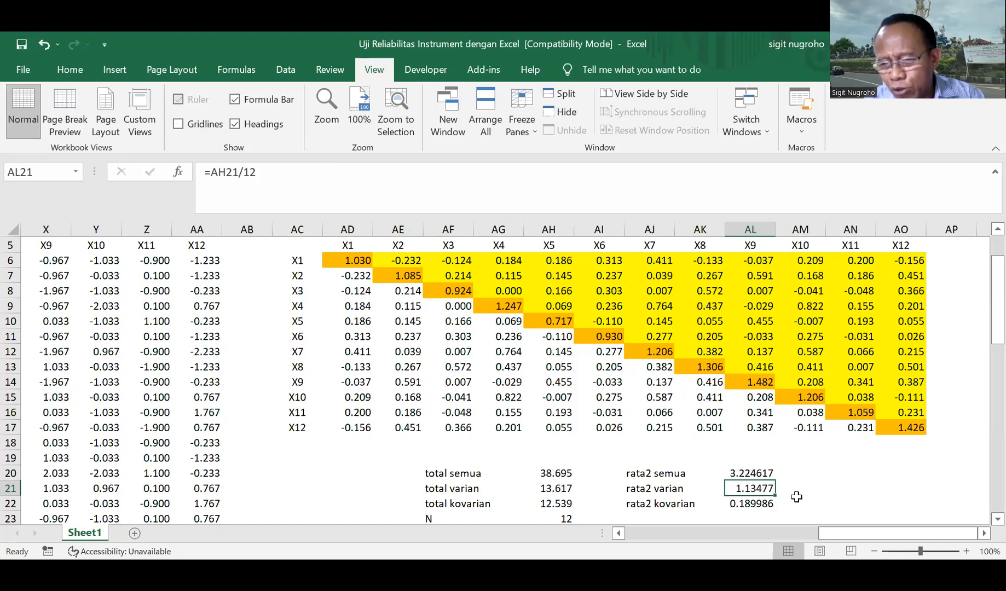
click(757, 506)
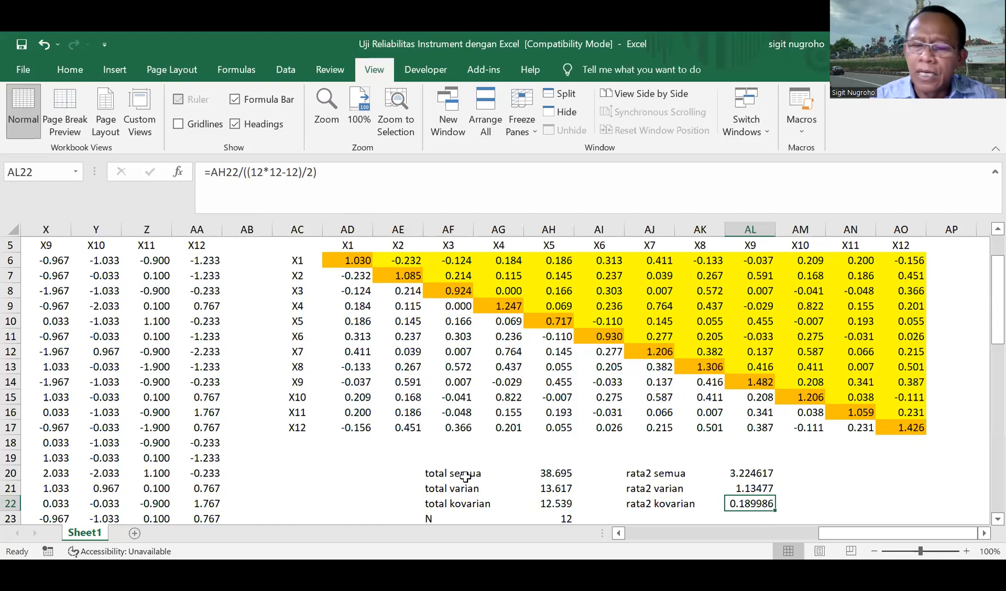
Check the N value in AH23 and inspect the Cronbach alpha formula in AH24 with the cells it references
key(Down)
key(Left)
key(Left)
key(Left)
key(Left)
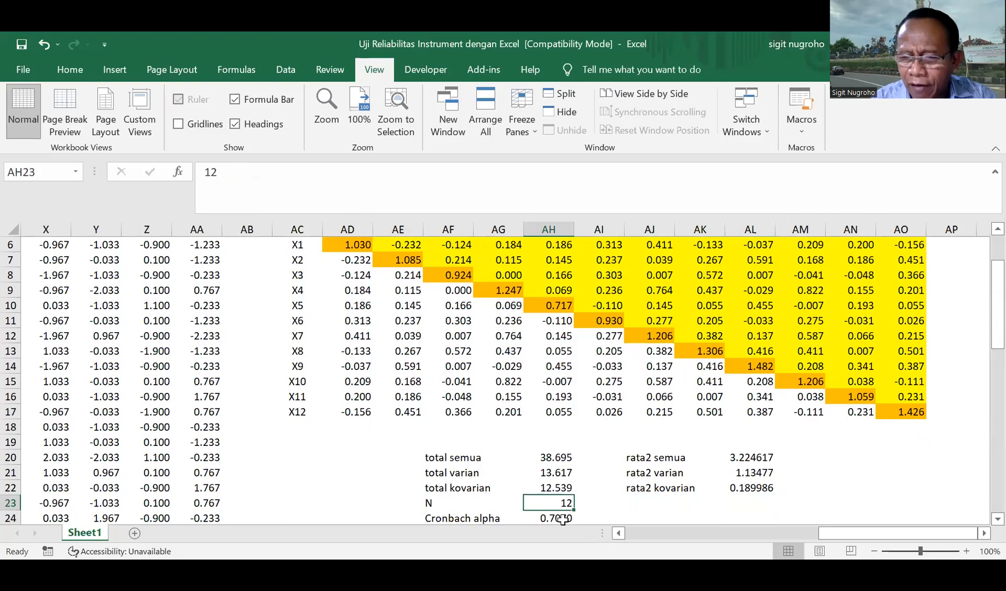
click(559, 518)
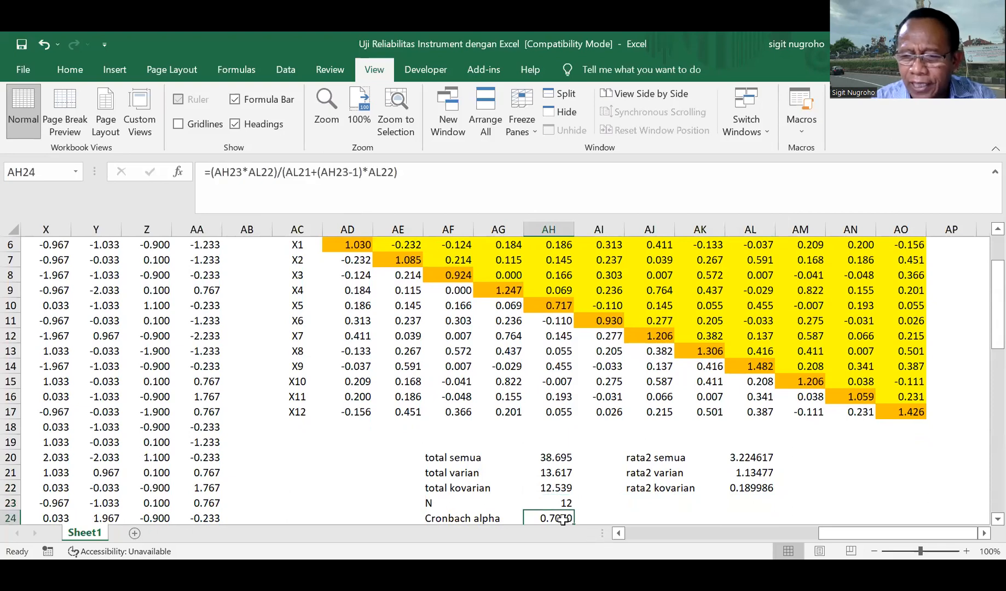
click(471, 174)
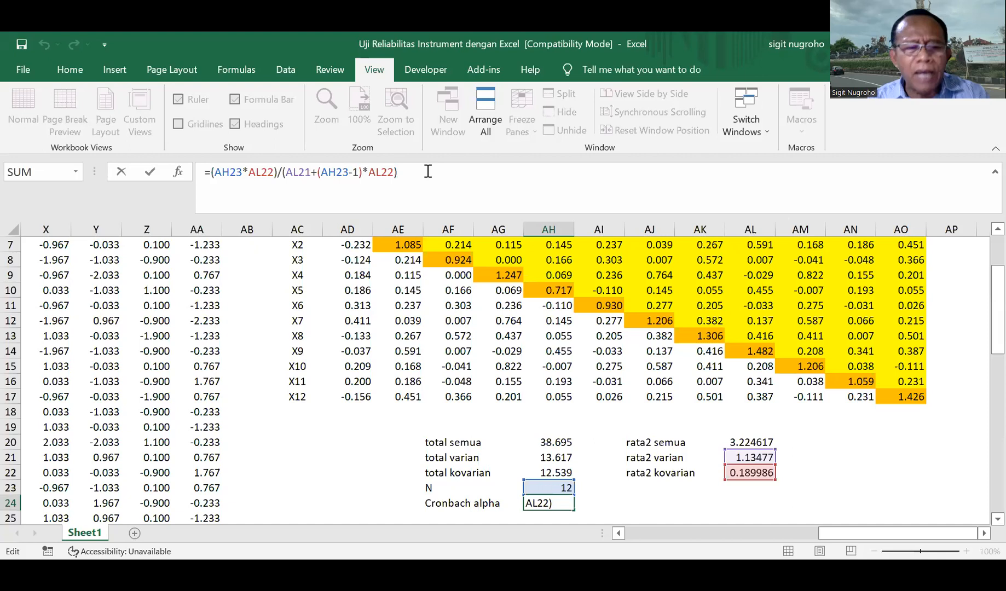
key(ctrl+Return)
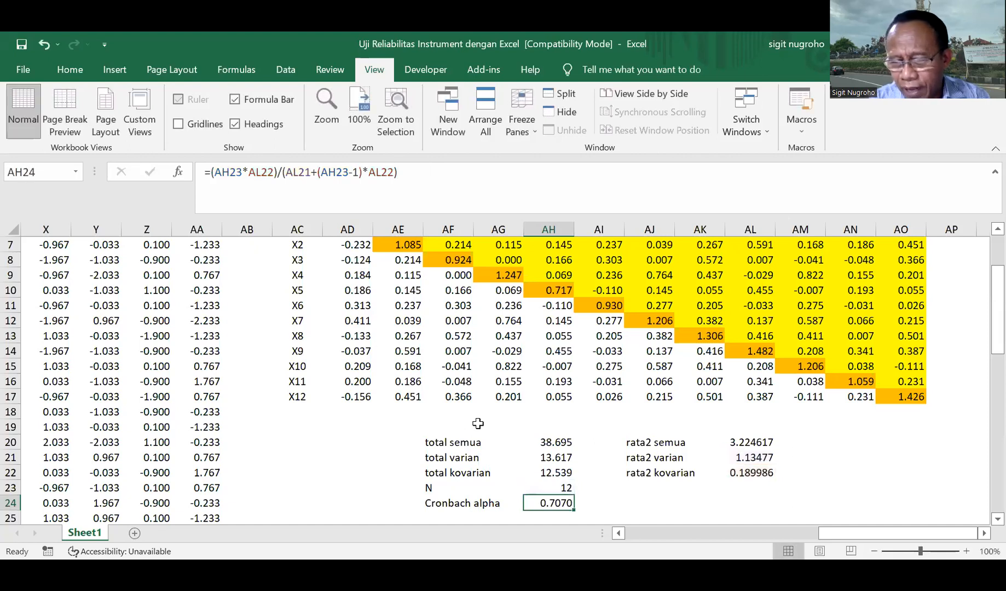